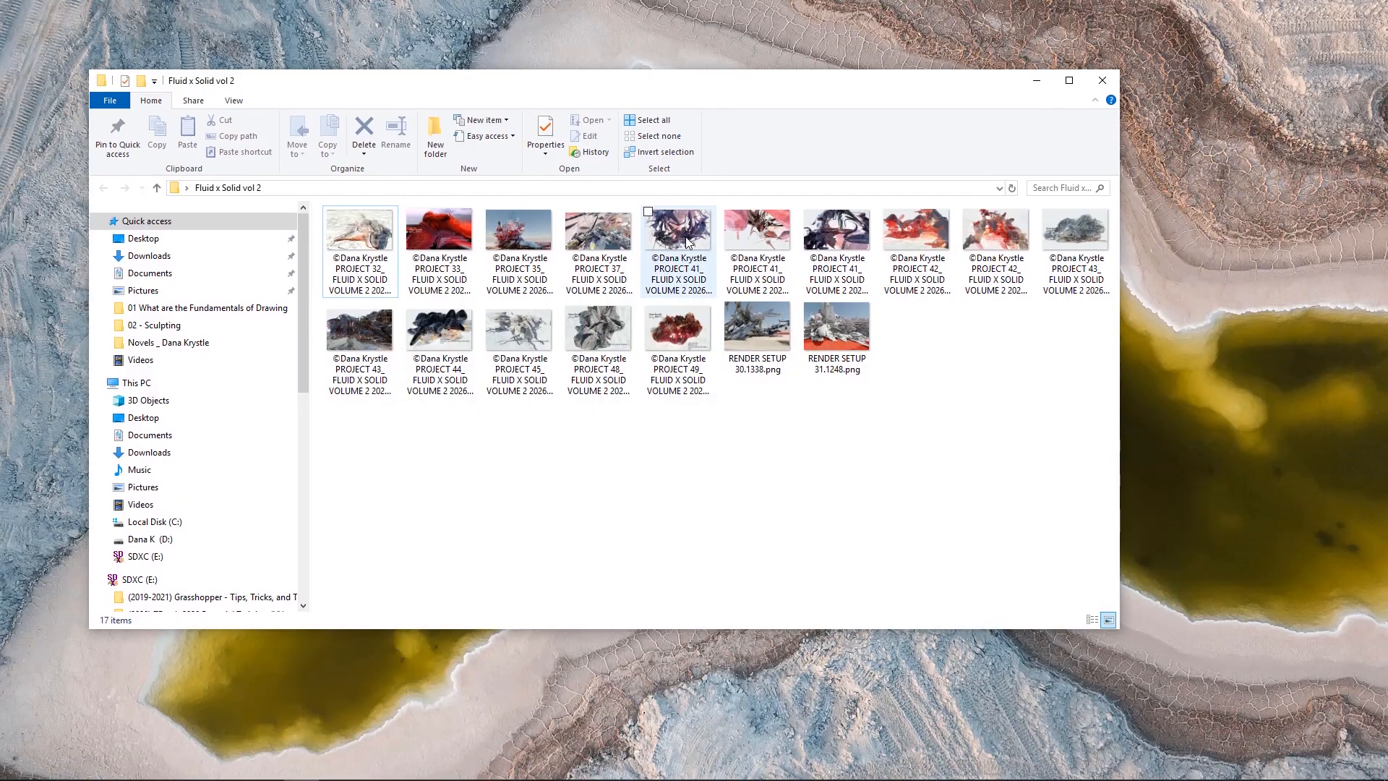
Step: Open the Project 32 render from the Fluid x Solid vol 2 folder and browse forward through the renders to Project 48
{"action": "left_click", "coordinate": [379, 234]}
{"action": "double_click", "coordinate": [379, 238]}
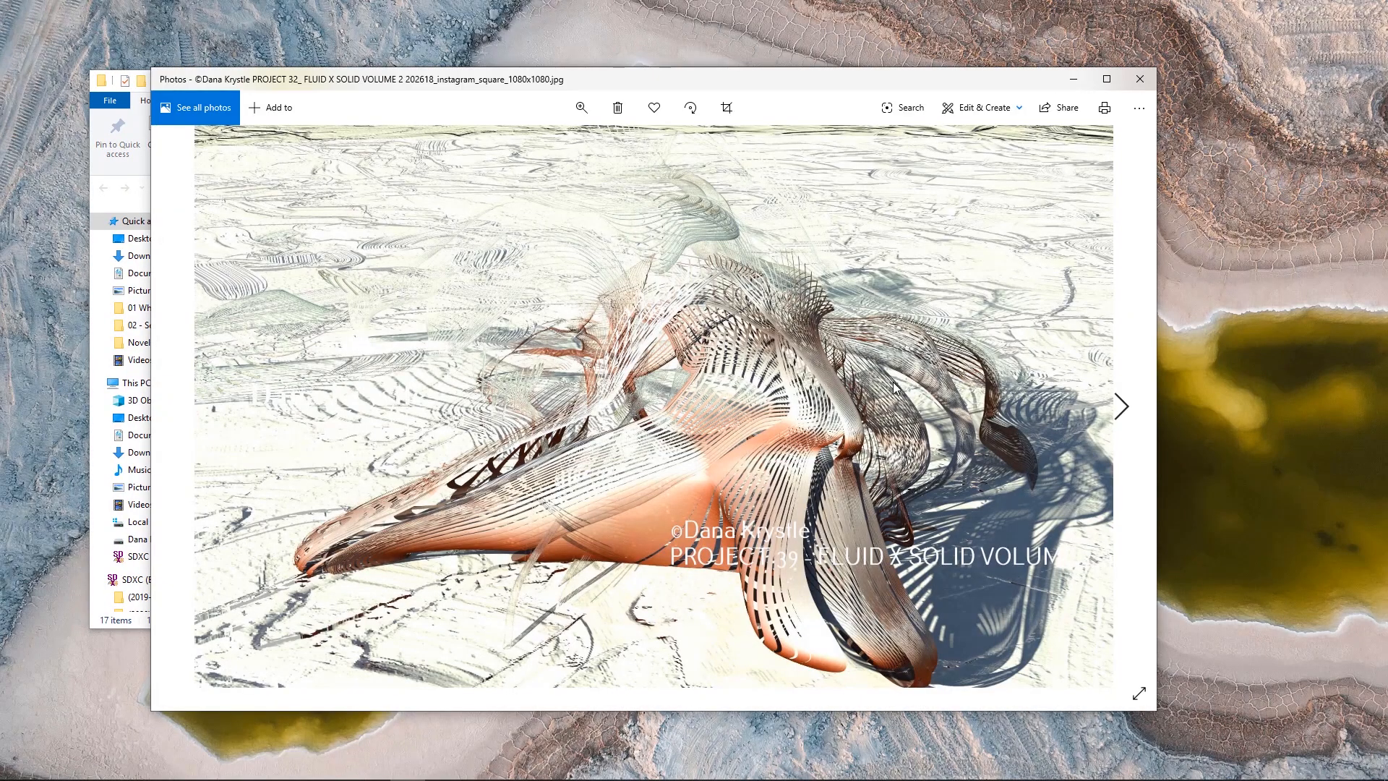
{"action": "key", "text": "Right"}
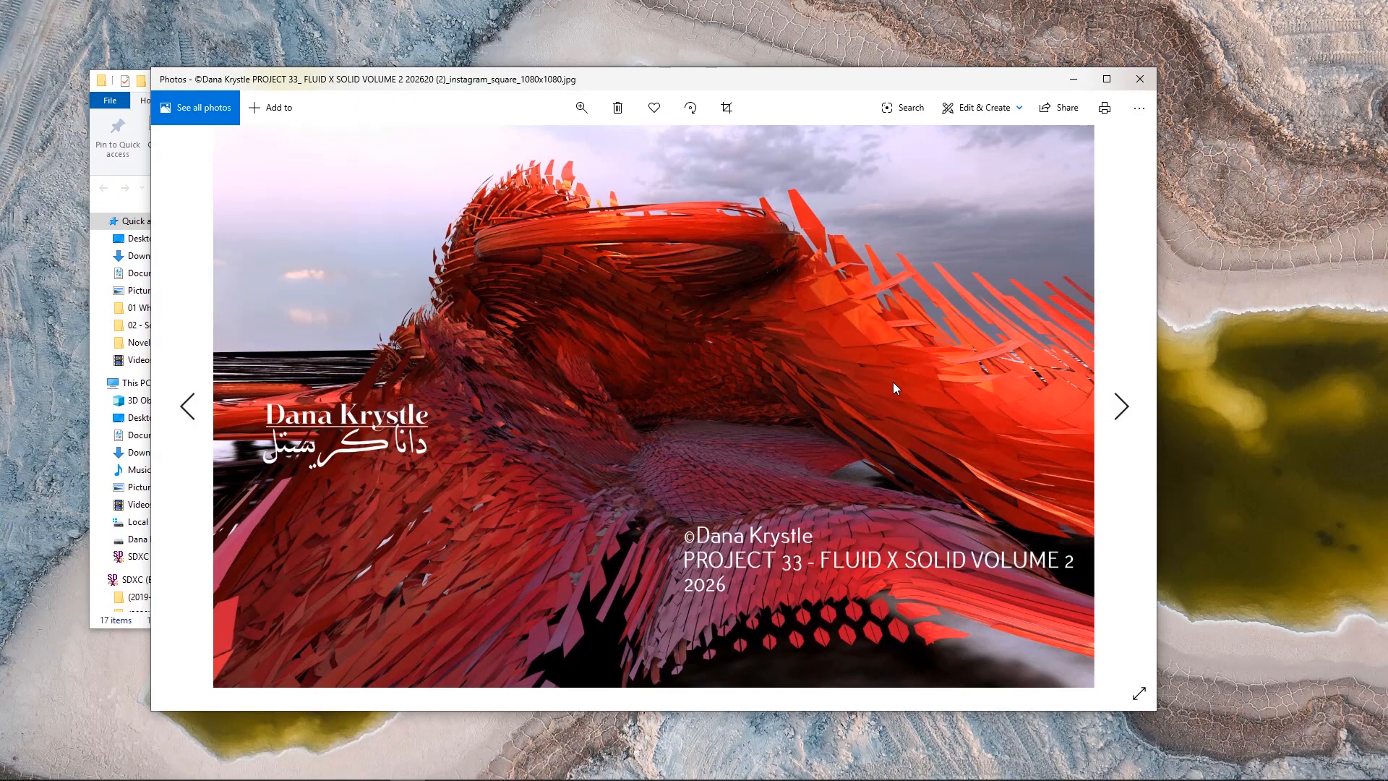
{"action": "key", "text": "Right"}
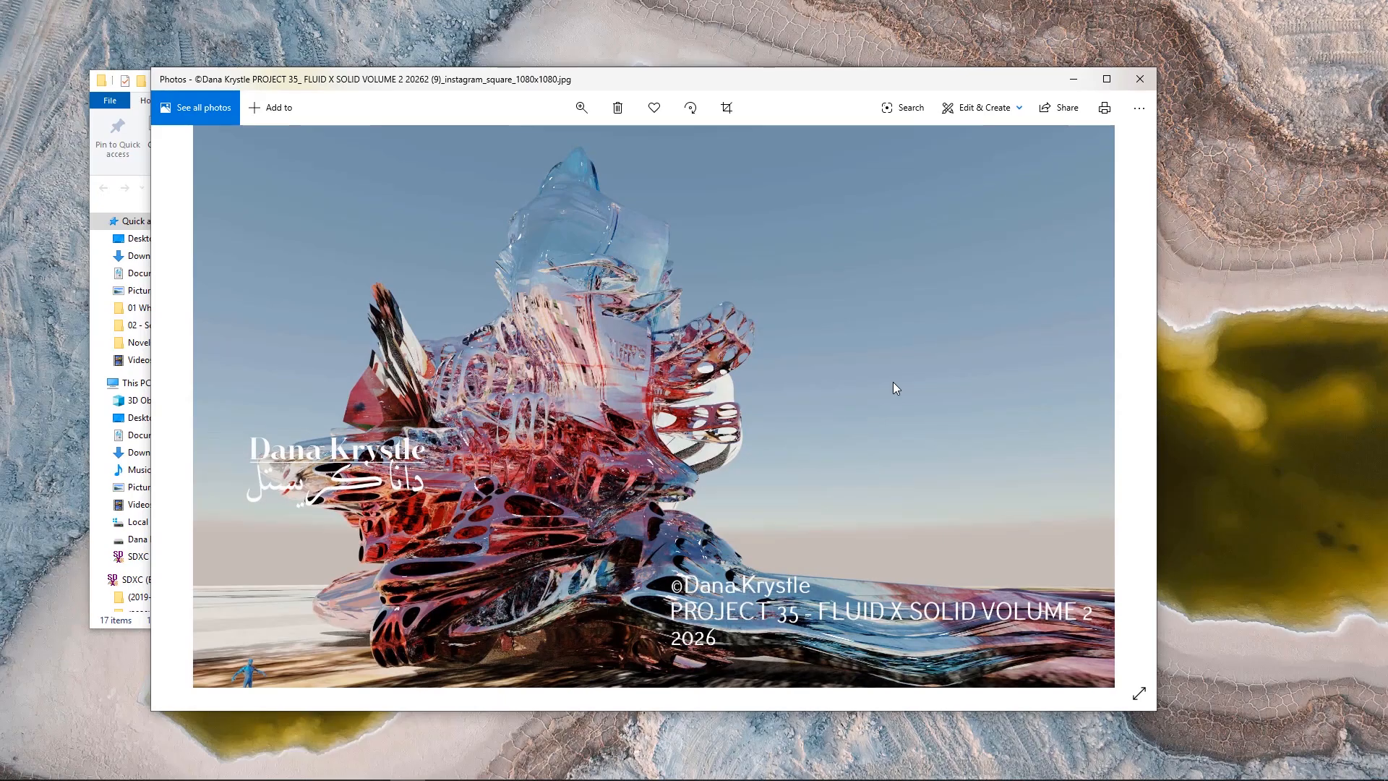
{"action": "key", "text": "Right"}
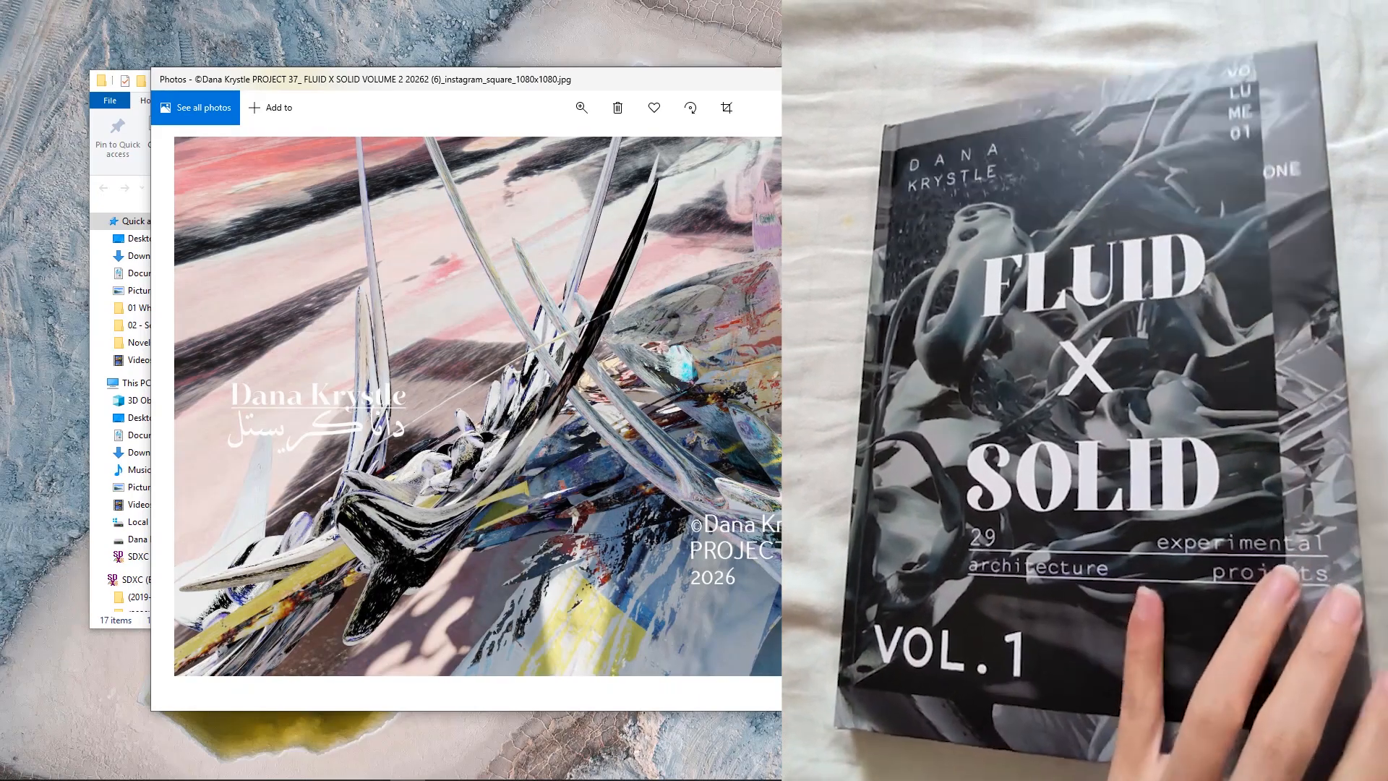
{"action": "key", "text": "Right"}
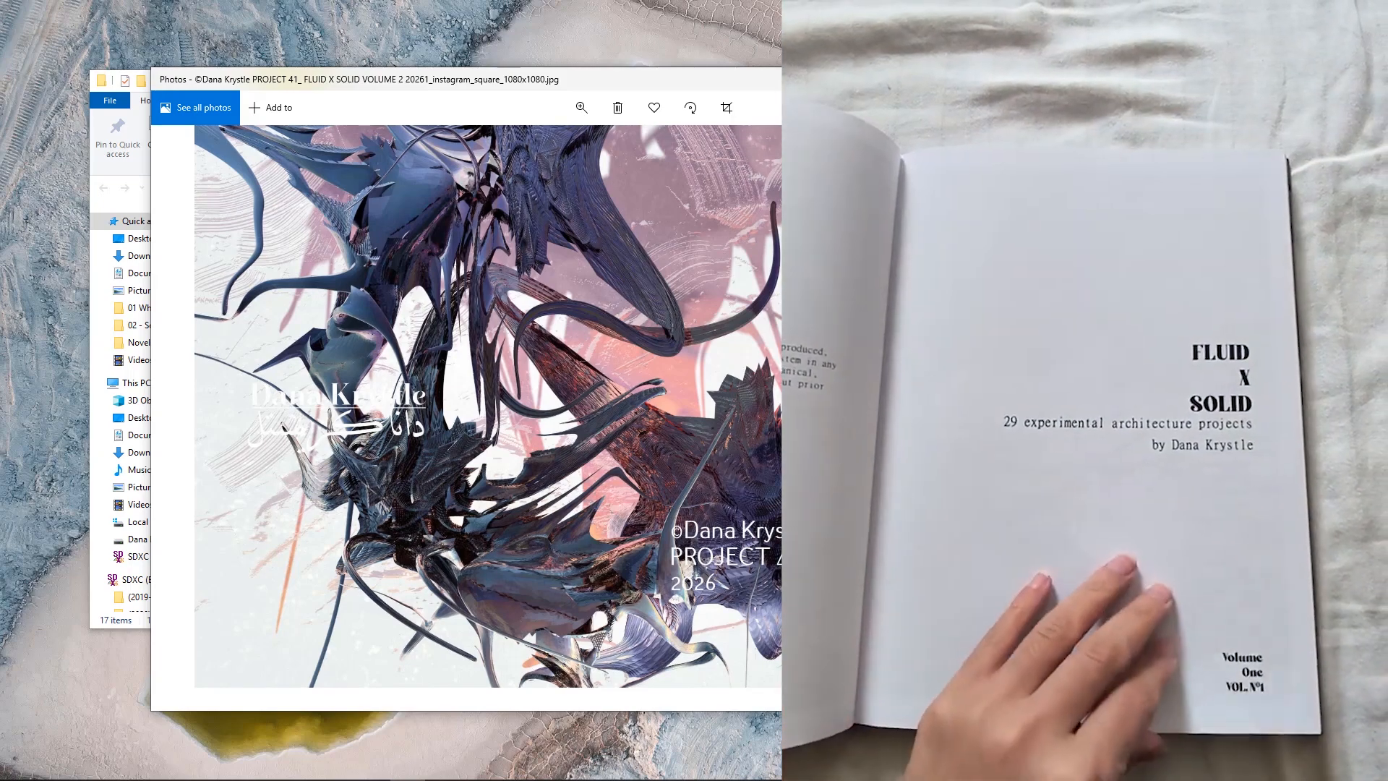
{"action": "key", "text": "Right"}
{"action": "key", "text": "Right"}
{"action": "key", "text": "Right"}
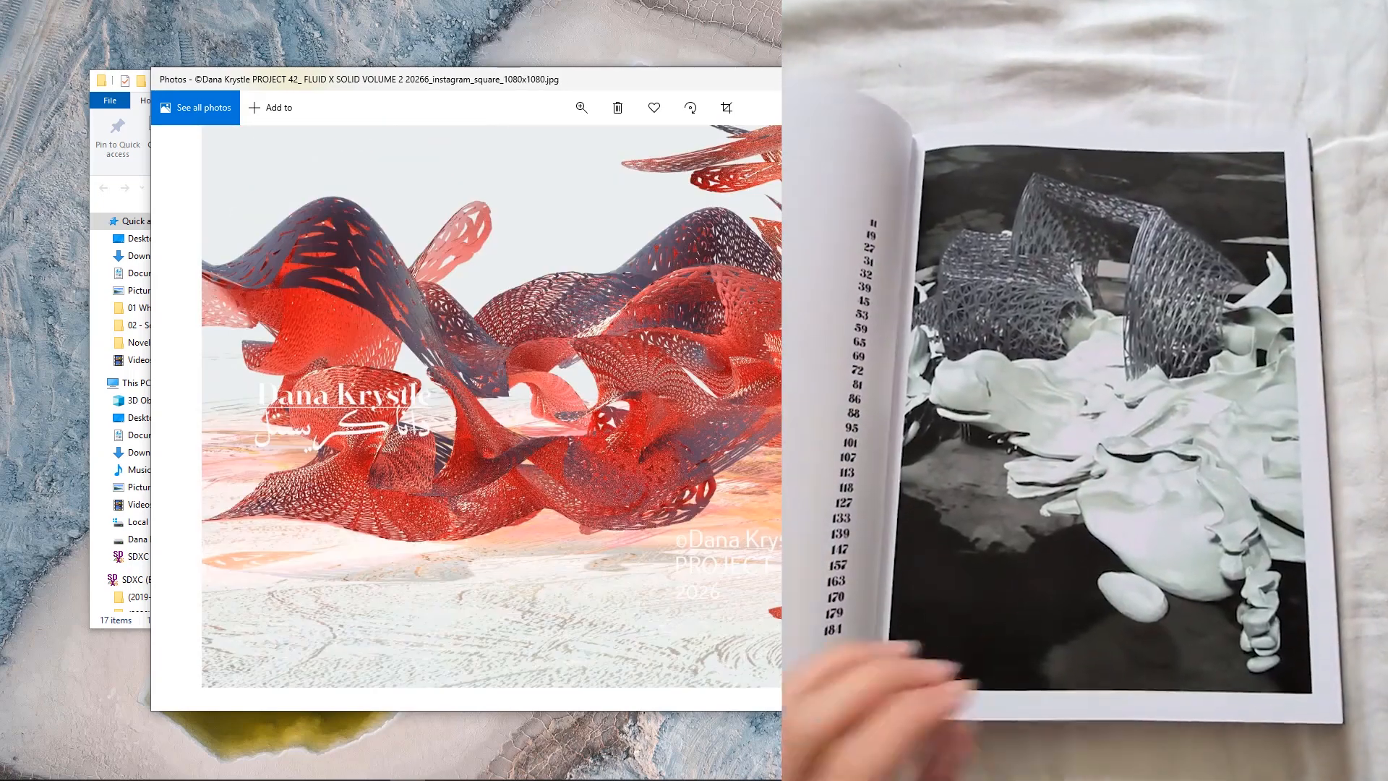
{"action": "key", "text": "Right"}
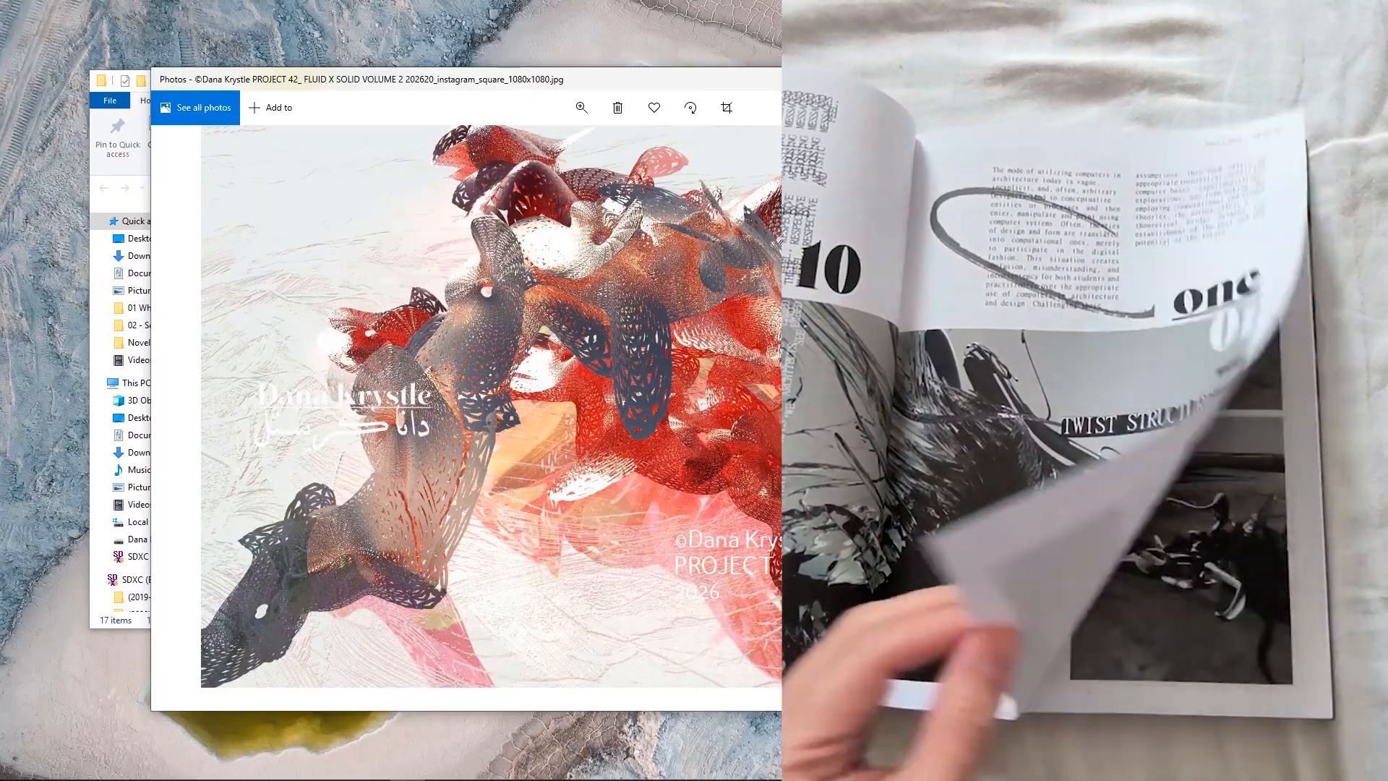
{"action": "key", "text": "Right"}
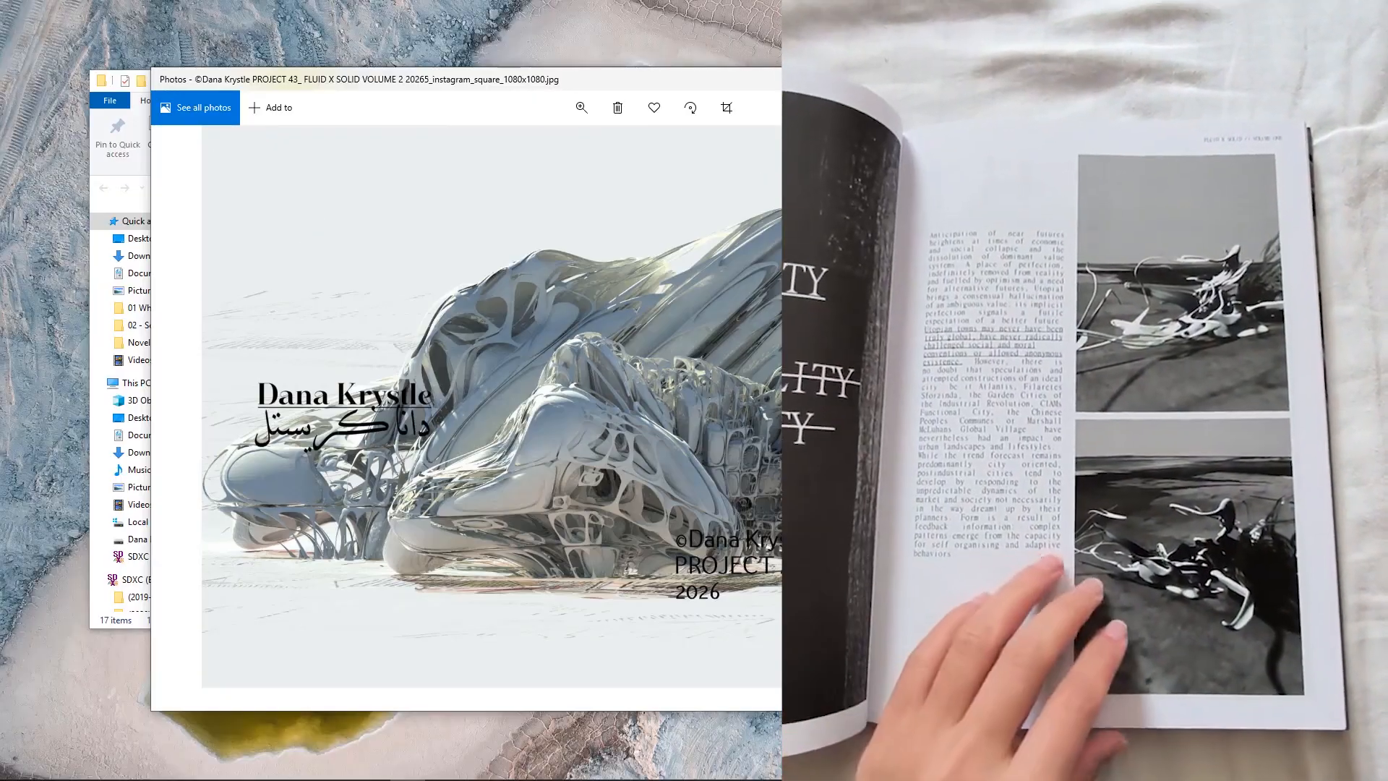
{"action": "key", "text": "Right"}
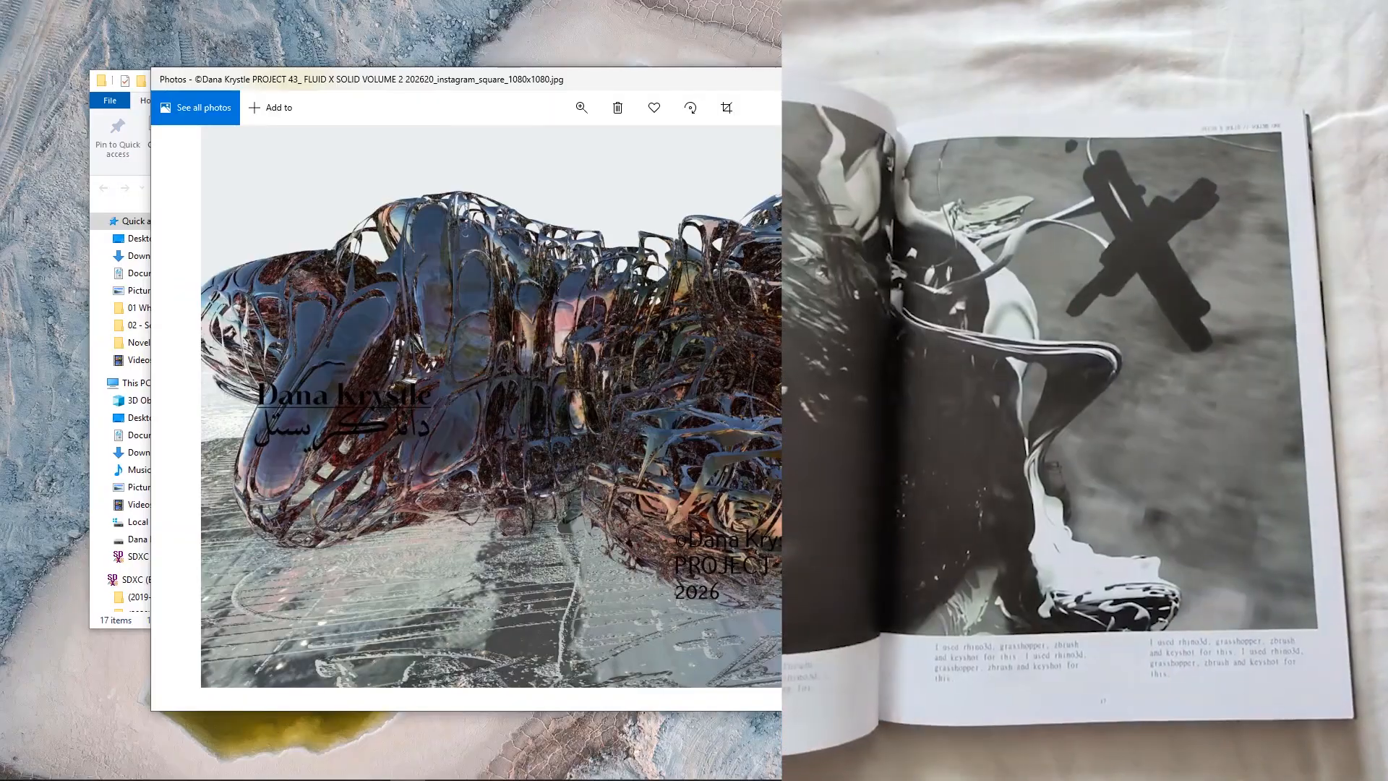
{"action": "key", "text": "Right"}
{"action": "key", "text": "Right"}
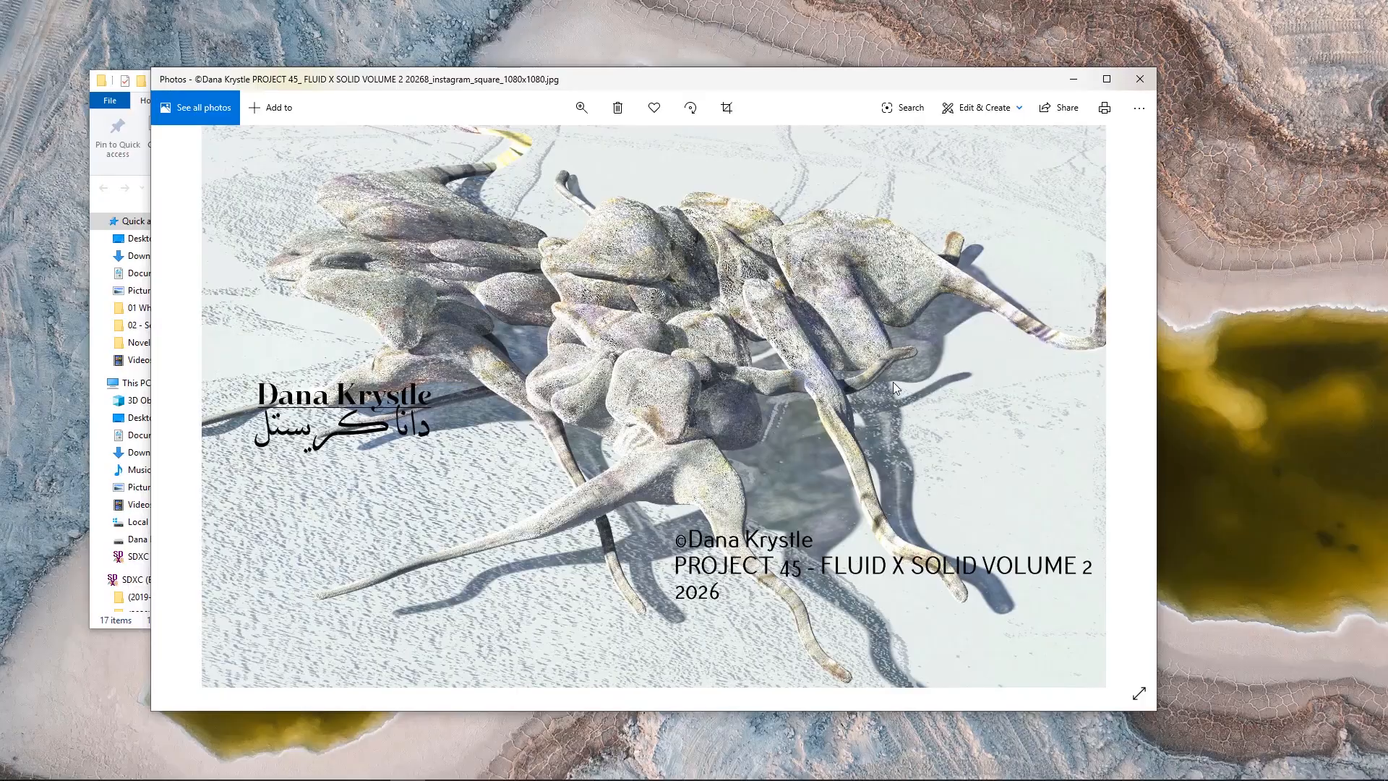
{"action": "key", "text": "Right"}
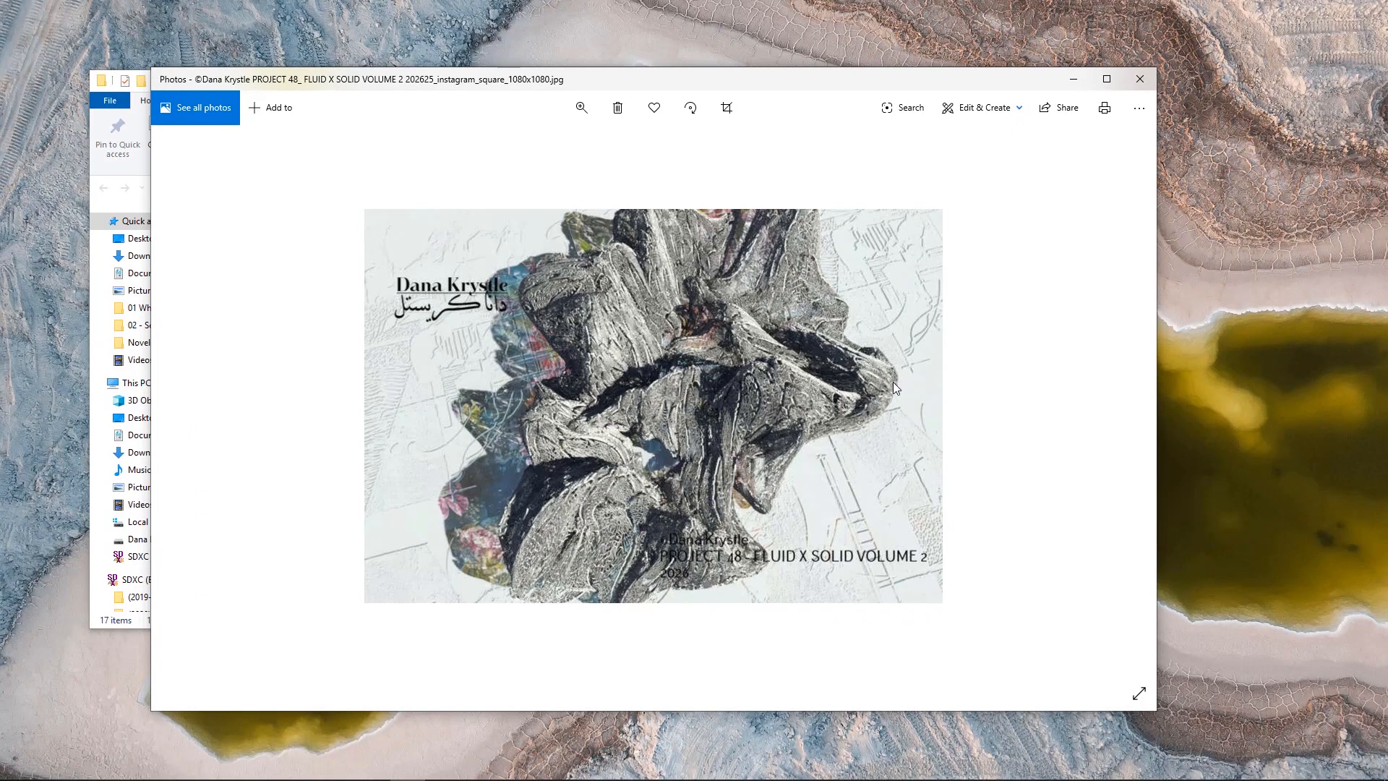
Step: Browse back through the project renders until the Project 32 image is shown again
{"action": "key", "text": "Right"}
{"action": "key", "text": "Right"}
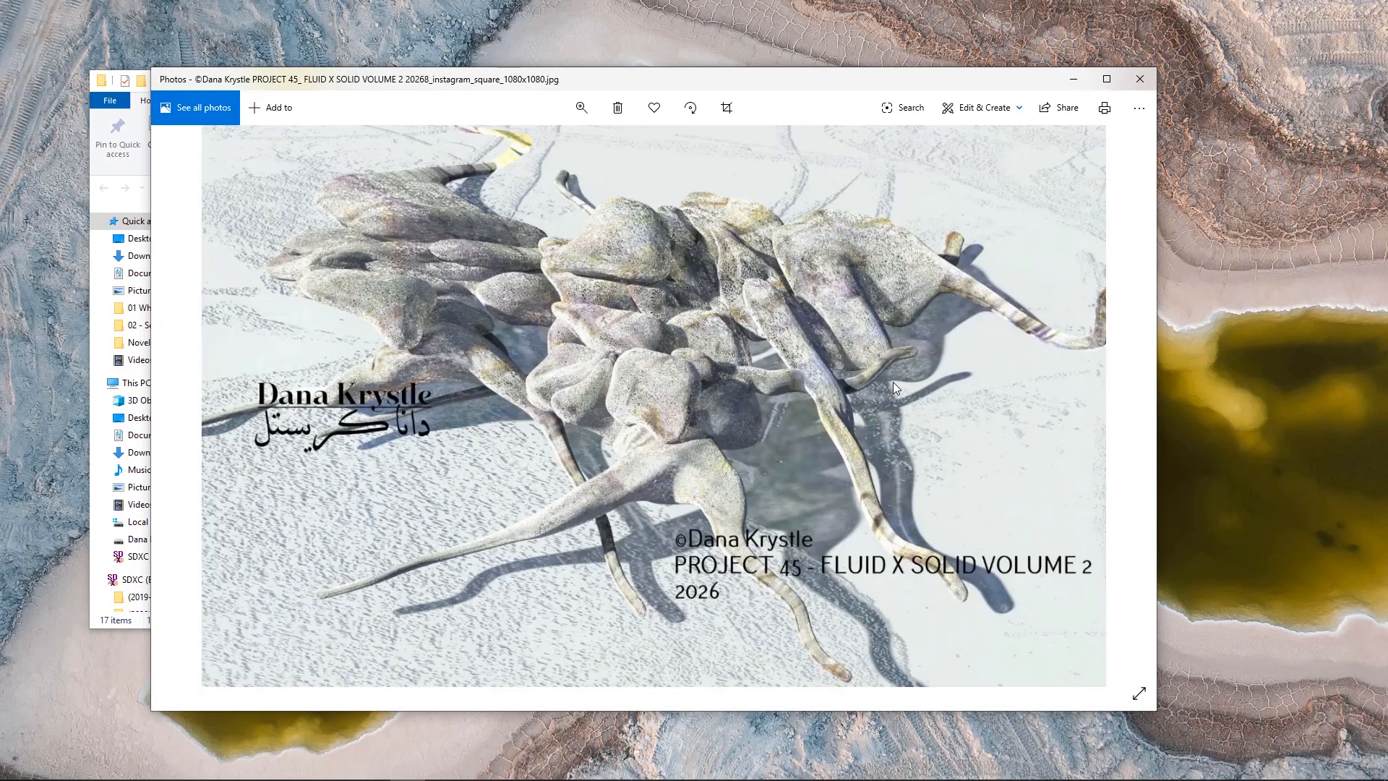
{"action": "key", "text": "Right"}
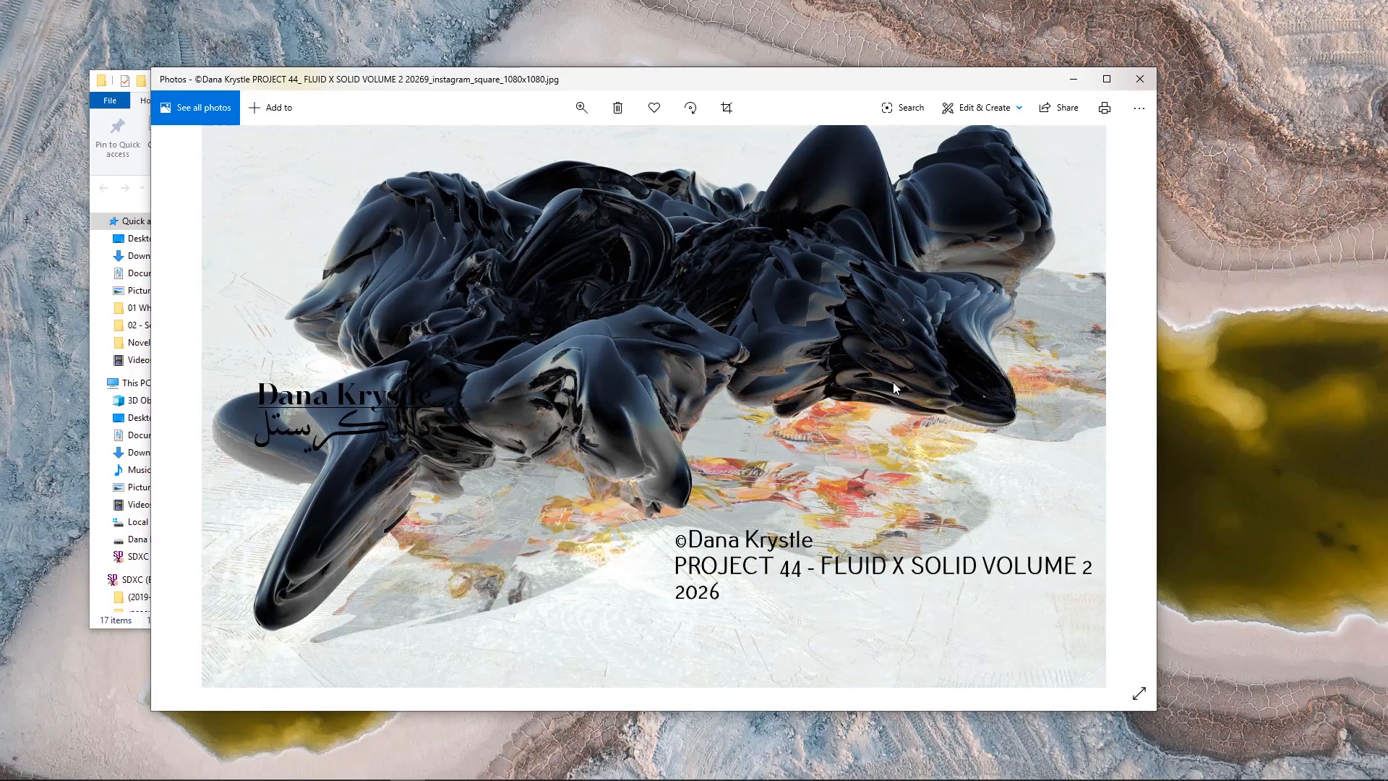
{"action": "key", "text": "Left"}
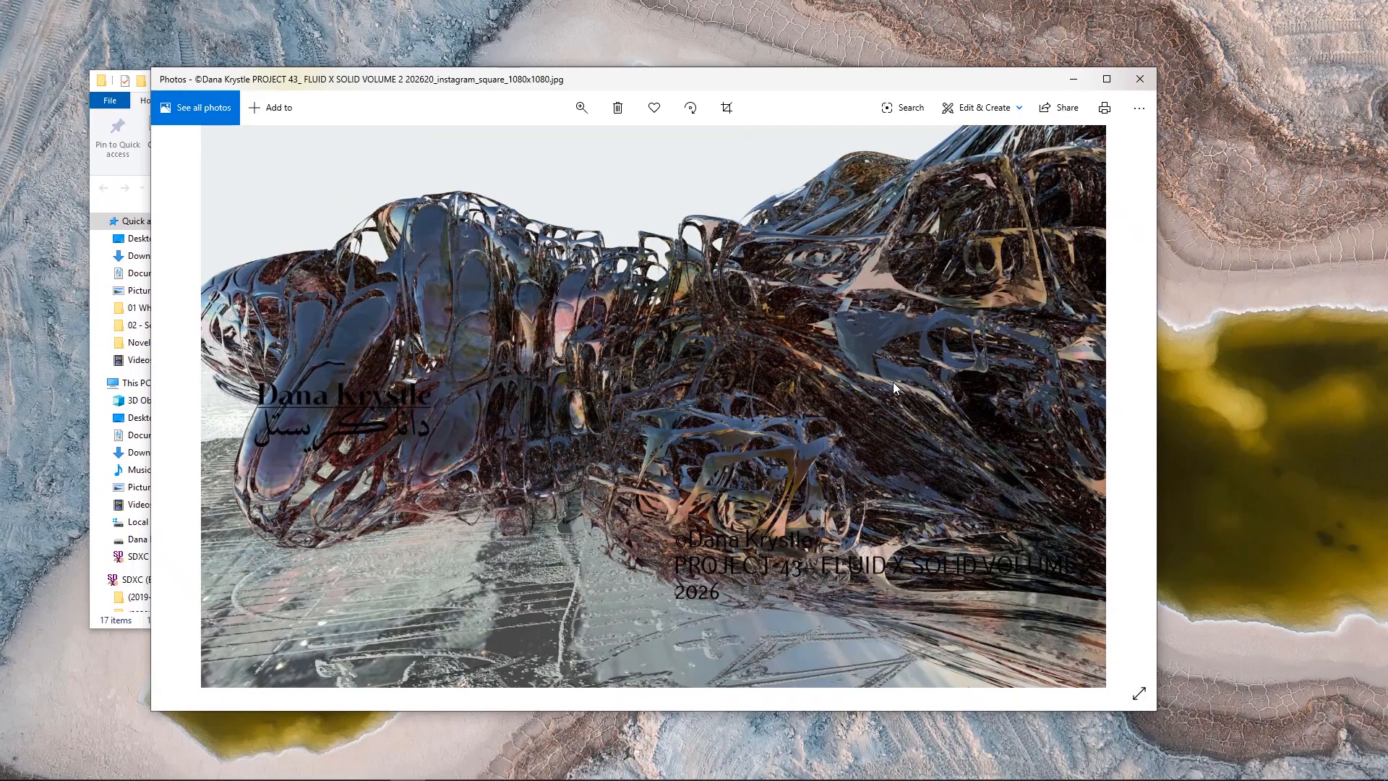
{"action": "key", "text": "Left"}
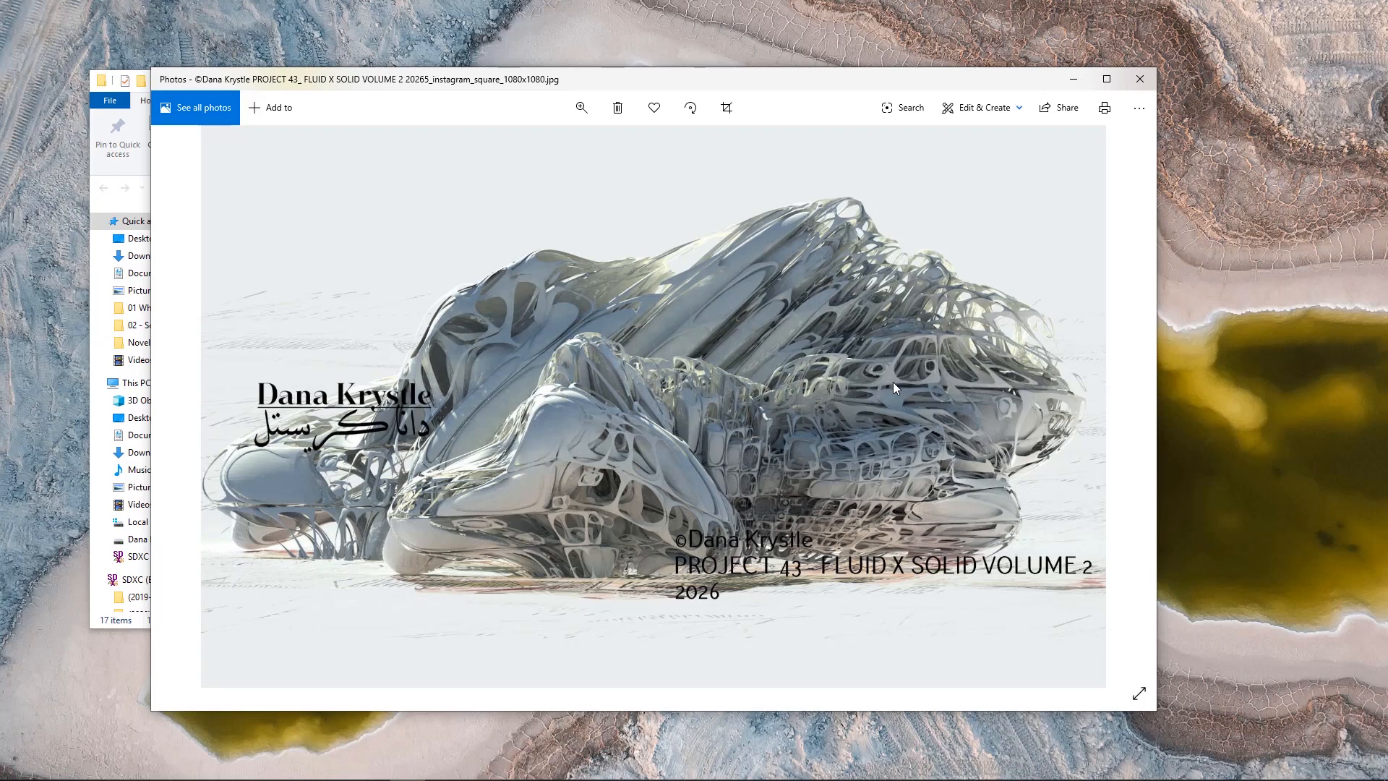
{"action": "key", "text": "Right"}
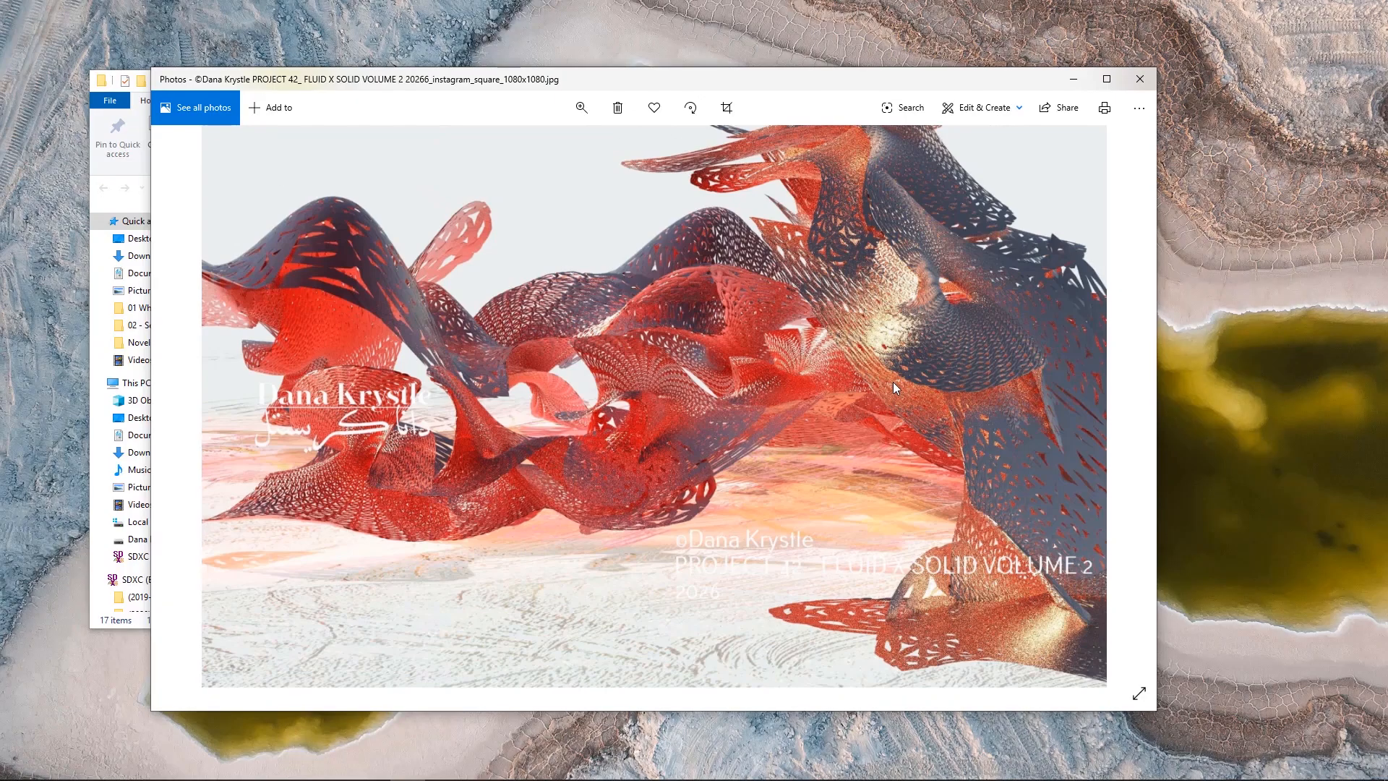
{"action": "key", "text": "Right"}
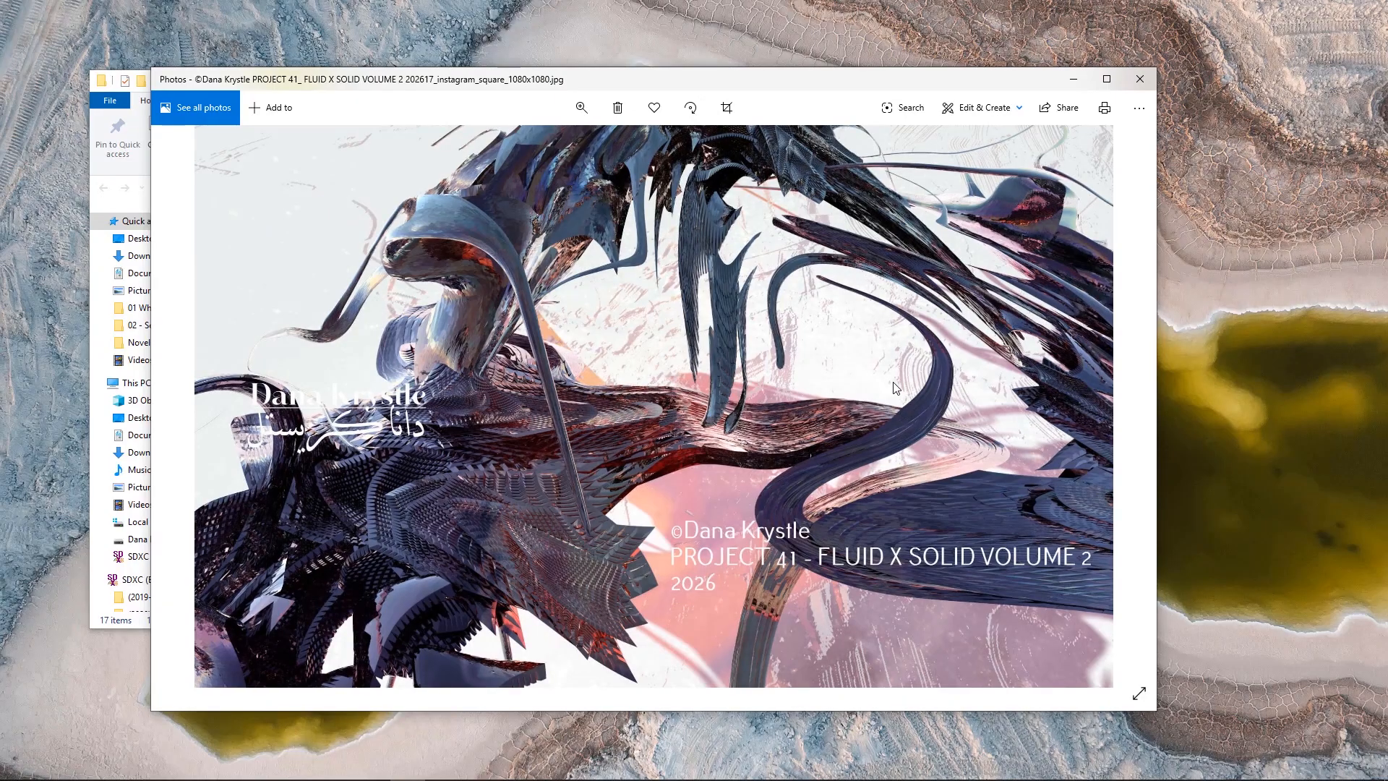
{"action": "key", "text": "Right"}
{"action": "key", "text": "Right"}
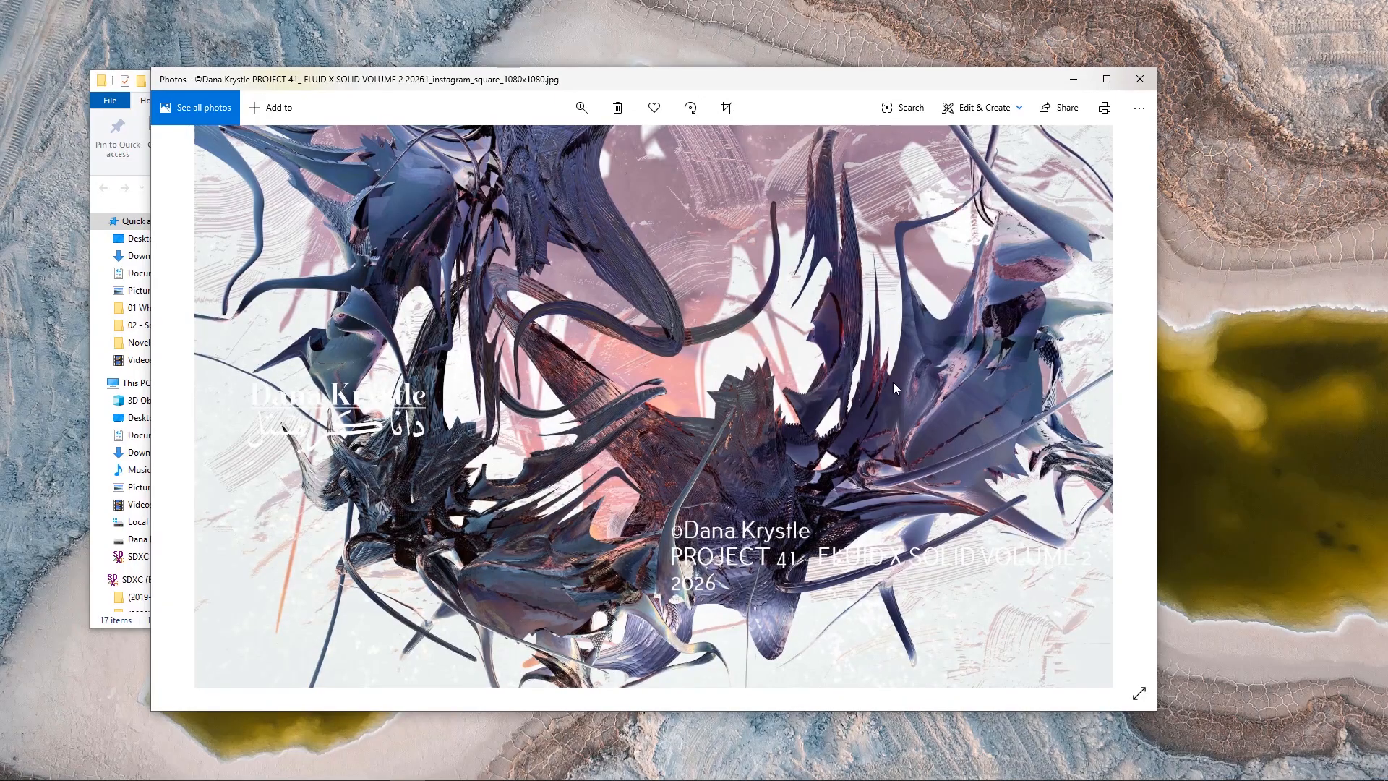
{"action": "key", "text": "Right"}
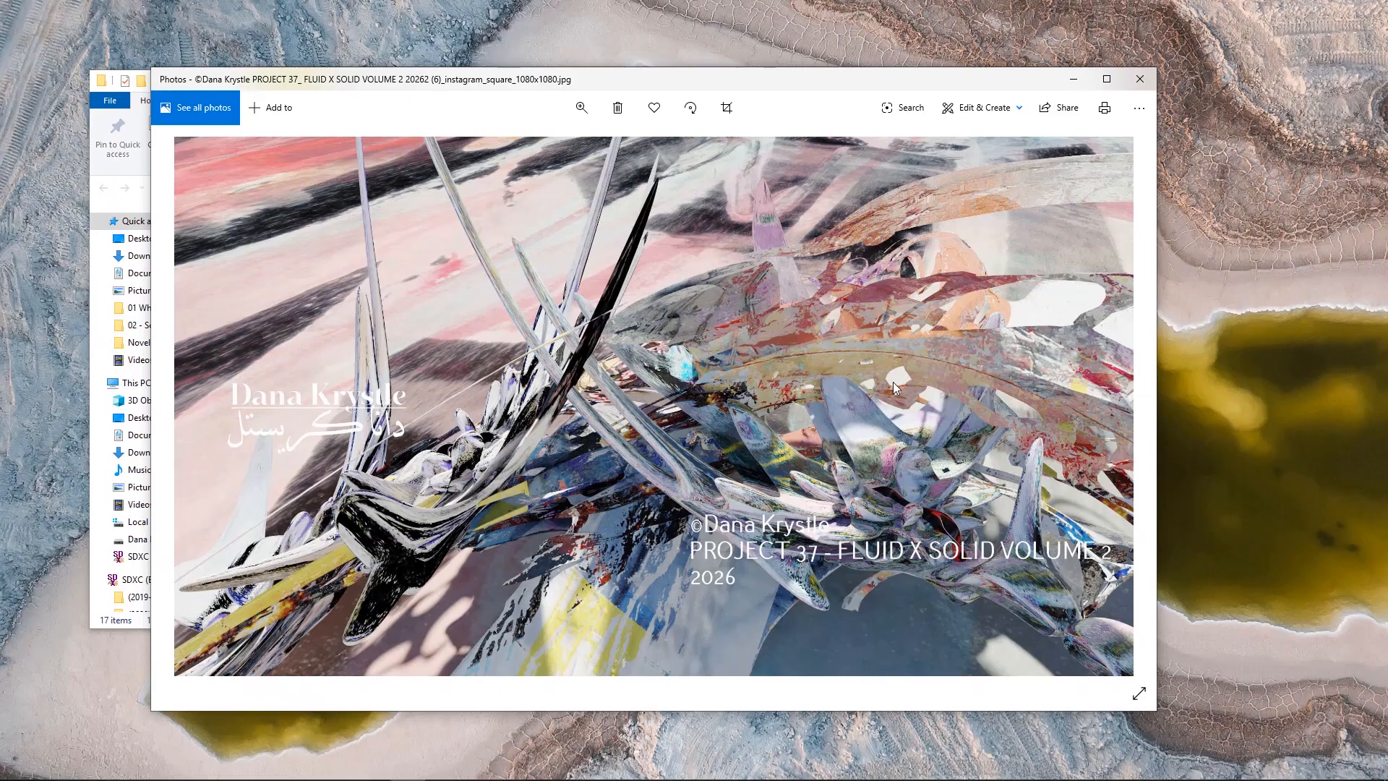
{"action": "key", "text": "Right"}
{"action": "key", "text": "Right"}
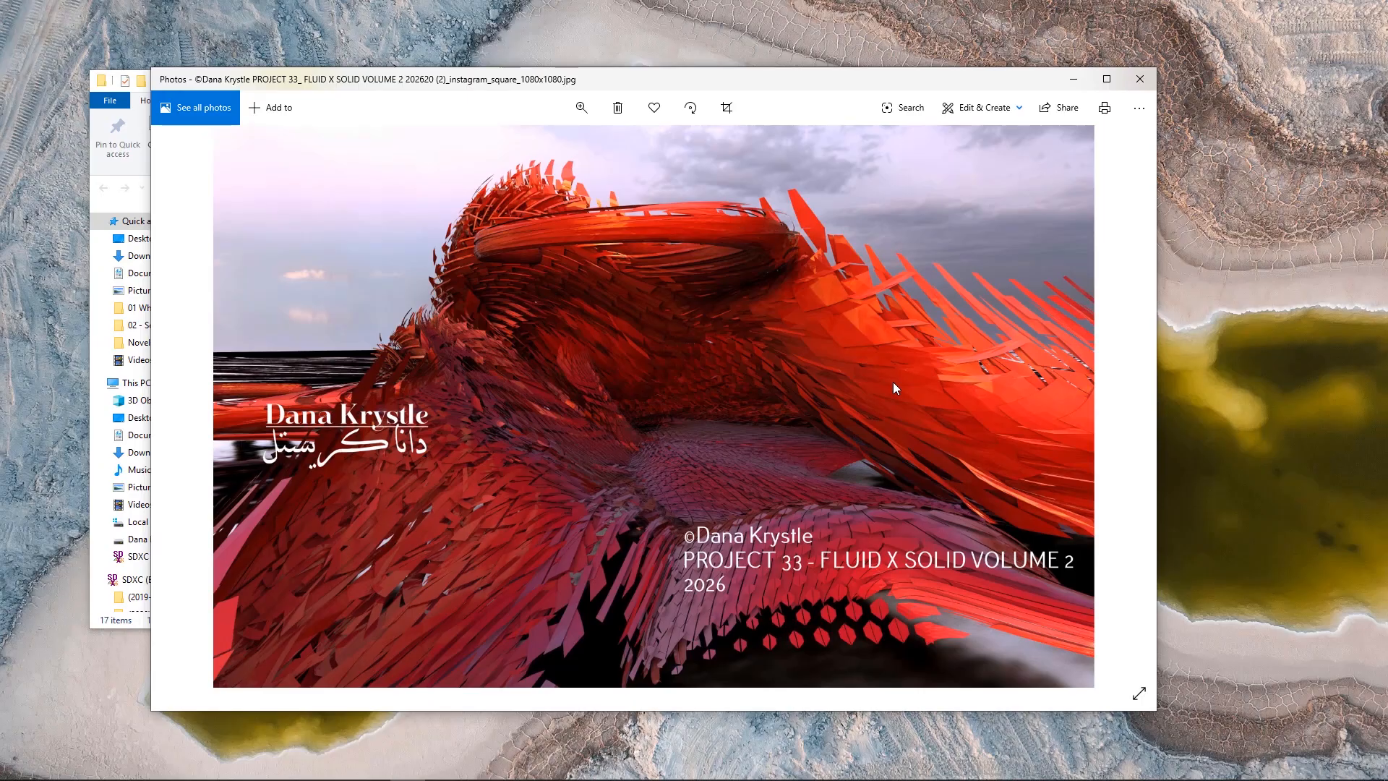
{"action": "key", "text": "Right"}
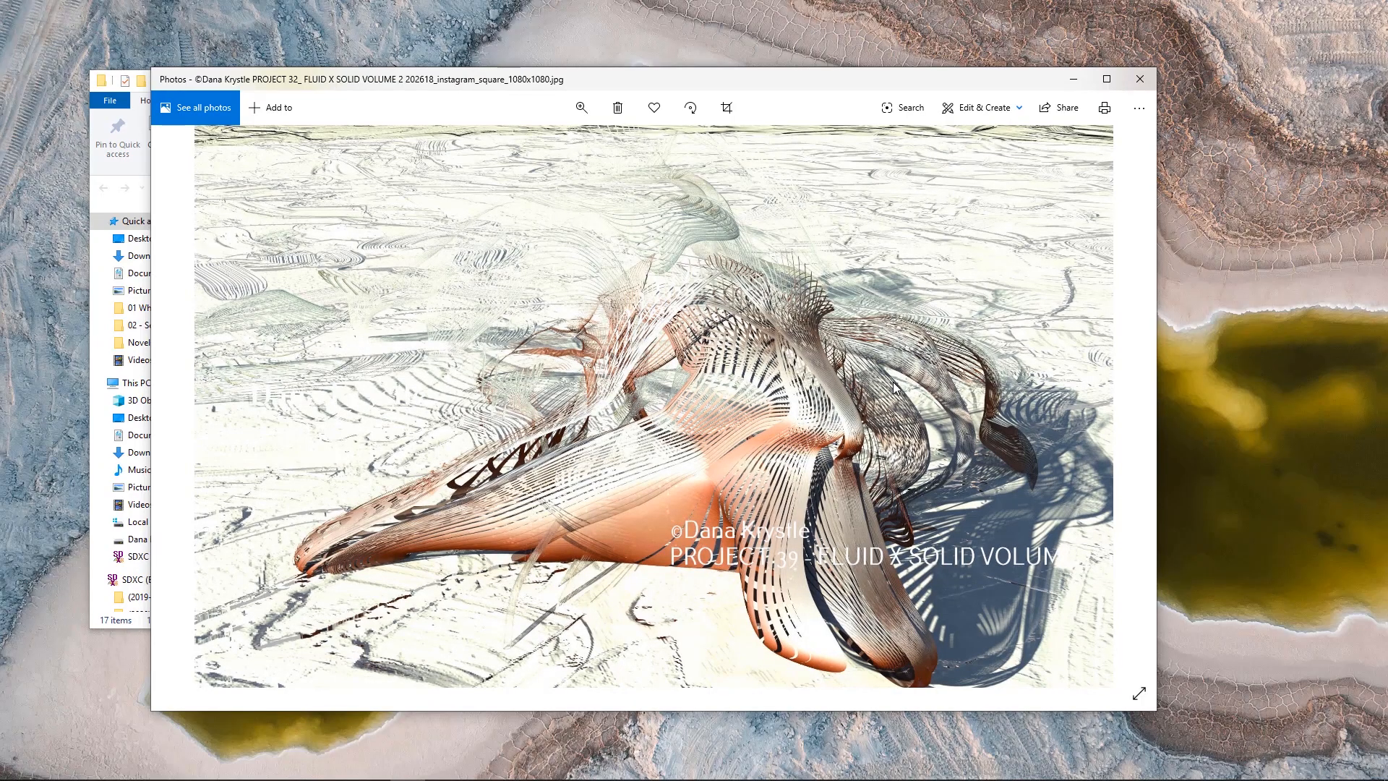
Step: Browse forward from the Project 32 render to the first Project 41 image
{"action": "key", "text": "Right"}
{"action": "key", "text": "Right"}
{"action": "key", "text": "Right"}
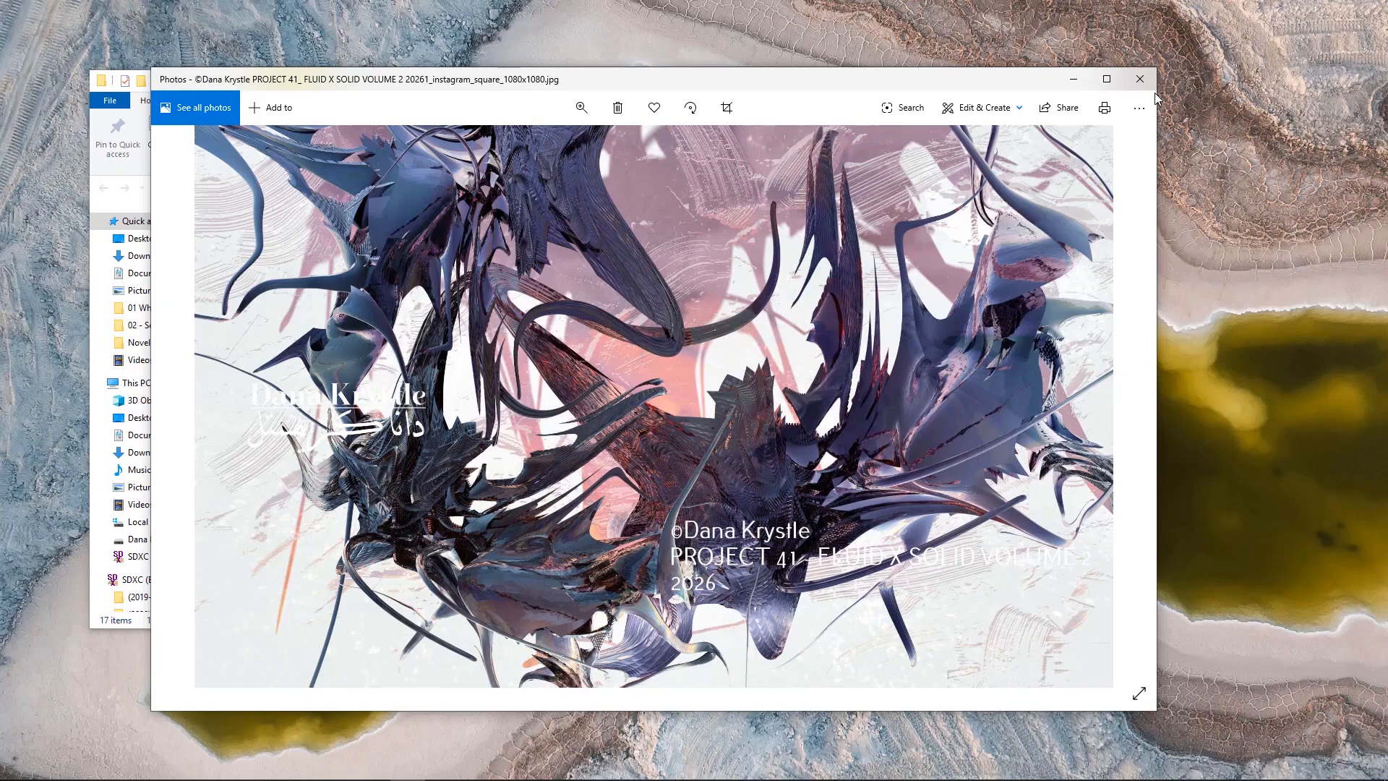
{"action": "left_click_drag", "start_coordinate": [1033, 93], "coordinate": [1094, 77]}
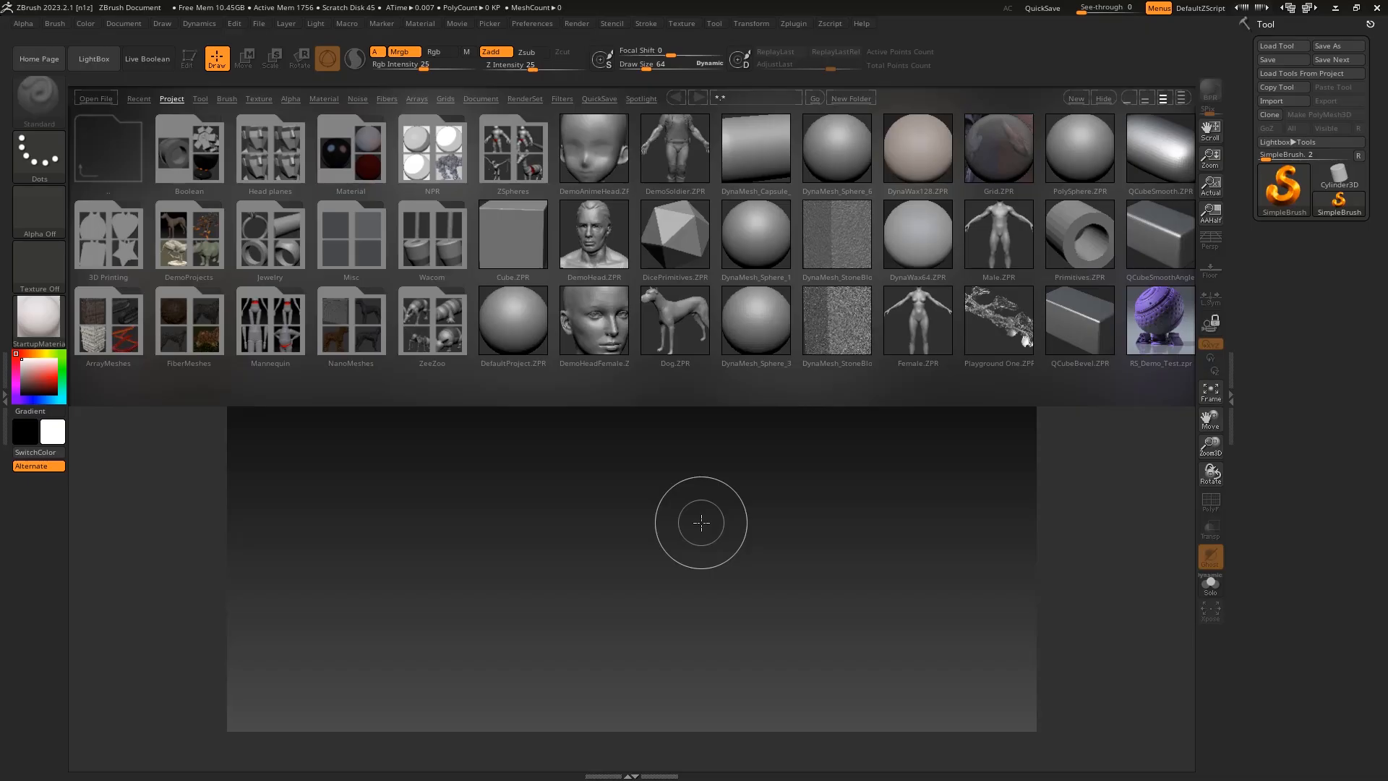
Step: Hide the LightBox project browser to reveal the empty ZBrush canvas
{"action": "left_click", "coordinate": [1358, 9]}
{"action": "left_click", "coordinate": [974, 114]}
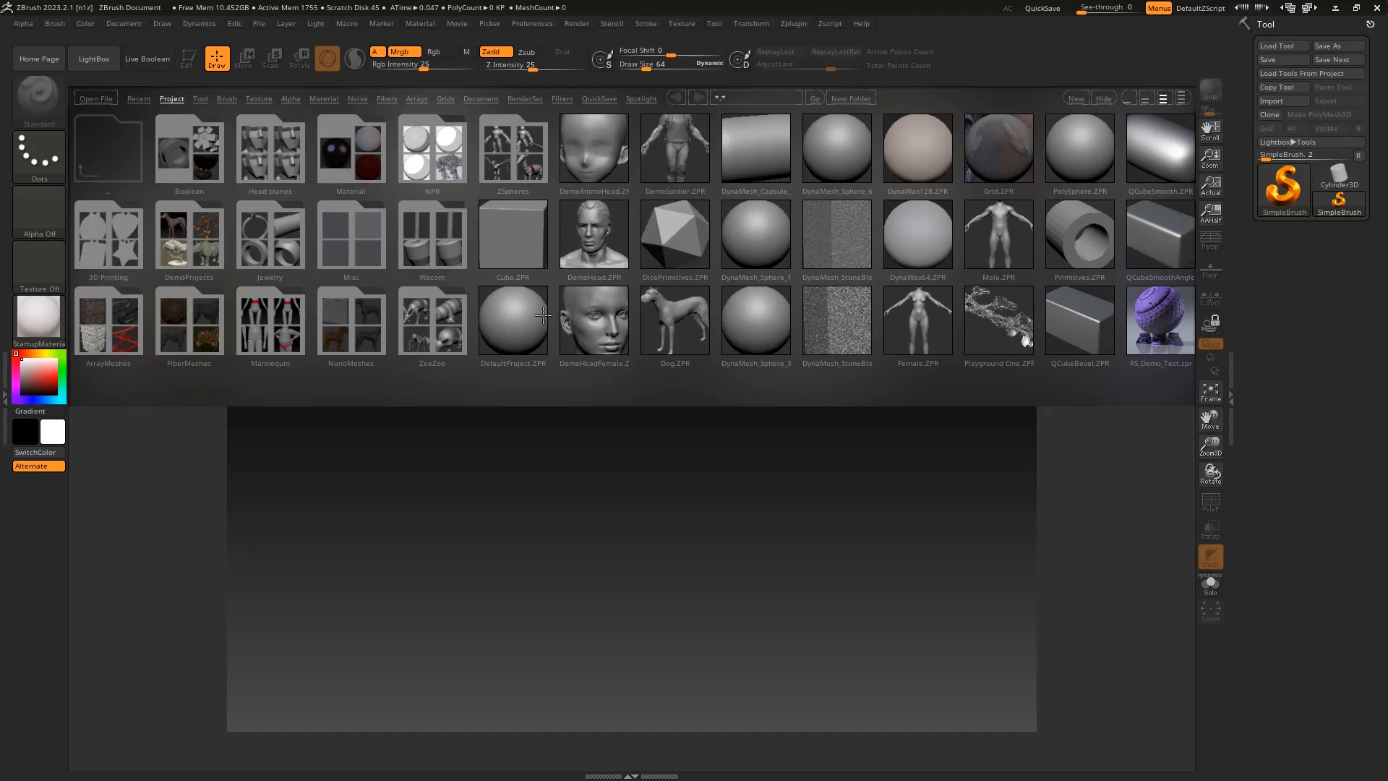
{"action": "left_click", "coordinate": [106, 61]}
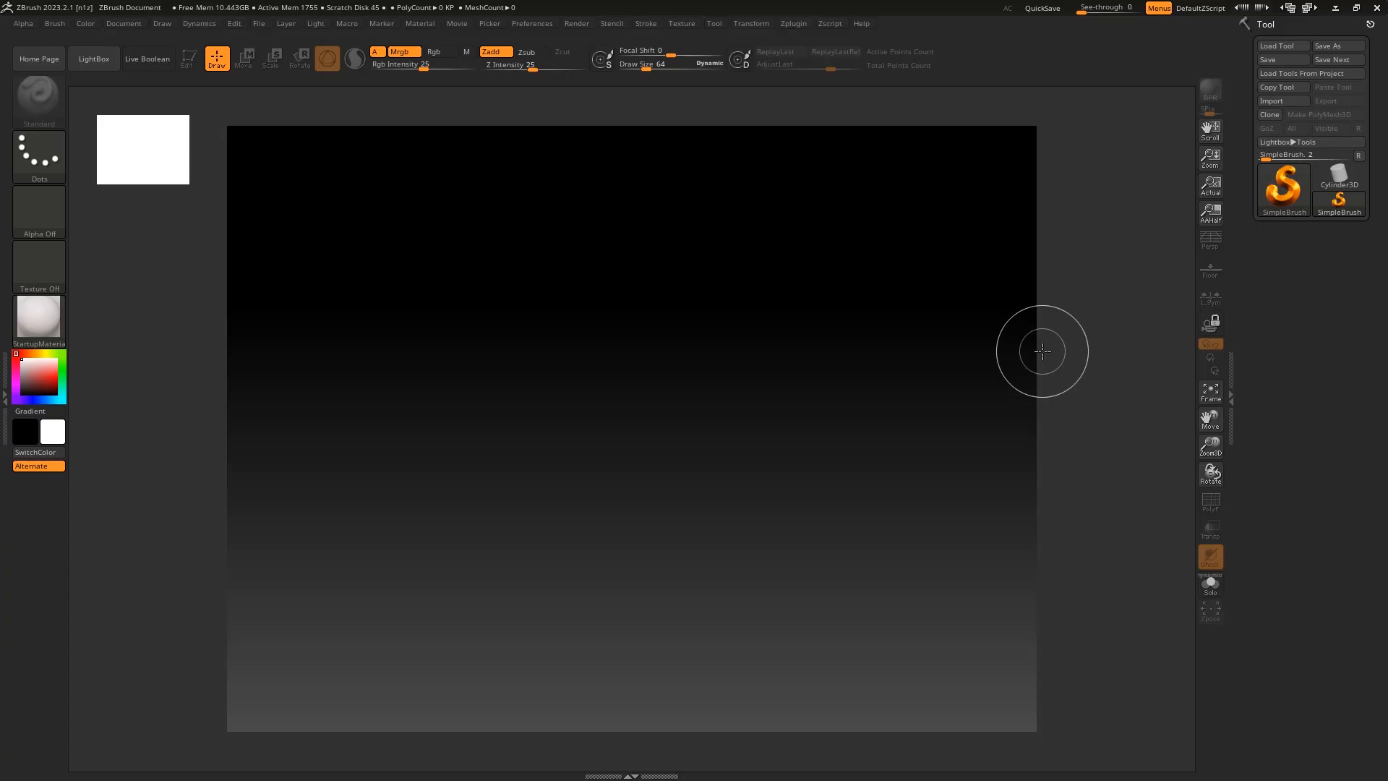
Step: Paint overlapping freehand SimpleBrush strokes across the canvas and clear them all
{"action": "mouse_move", "coordinate": [415, 326]}
{"action": "left_mouse_down"}
{"action": "mouse_move", "coordinate": [985, 527]}
{"action": "mouse_move", "coordinate": [767, 284]}
{"action": "mouse_move", "coordinate": [356, 341]}
{"action": "mouse_move", "coordinate": [448, 506]}
{"action": "mouse_move", "coordinate": [434, 593]}
{"action": "mouse_move", "coordinate": [774, 559]}
{"action": "mouse_move", "coordinate": [918, 293]}
{"action": "left_mouse_up"}
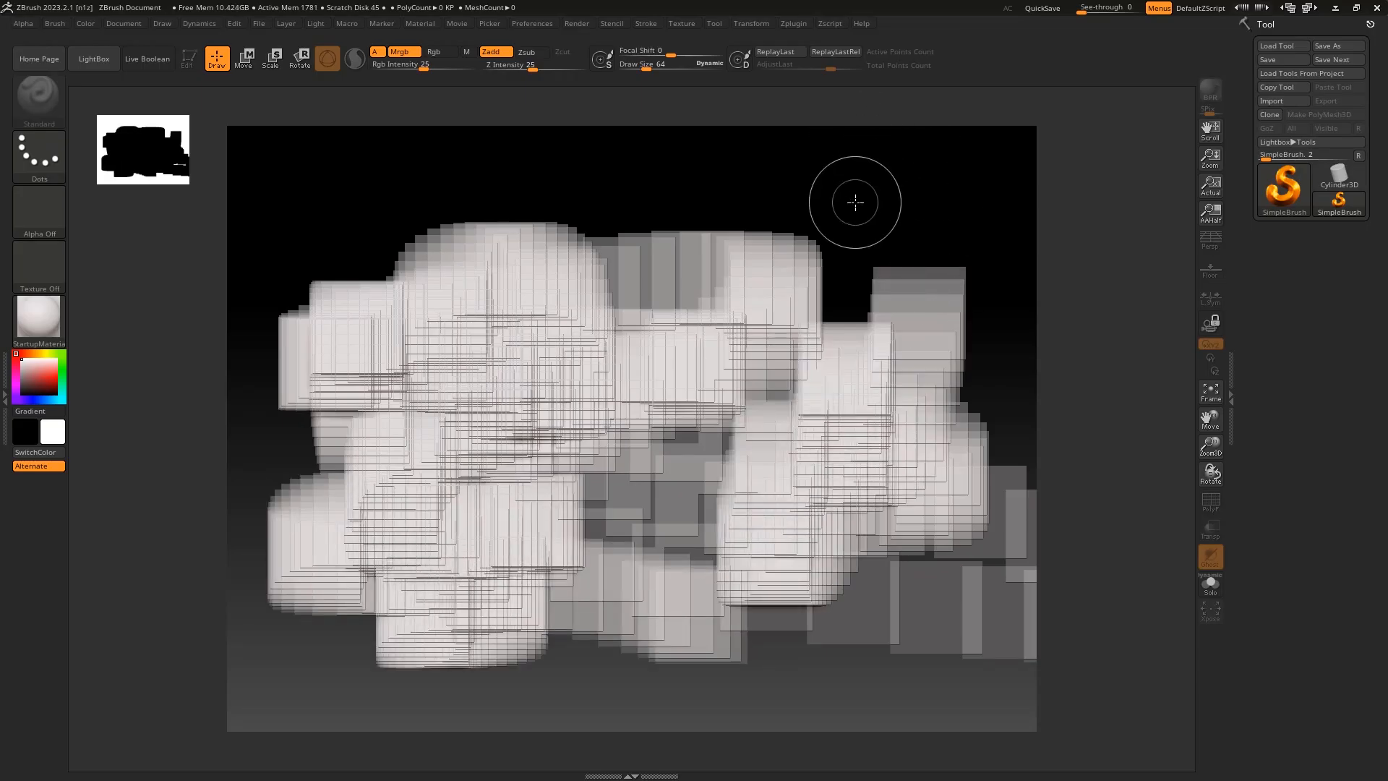
{"action": "mouse_move", "coordinate": [855, 202]}
{"action": "left_mouse_down"}
{"action": "mouse_move", "coordinate": [896, 246]}
{"action": "mouse_move", "coordinate": [636, 203]}
{"action": "mouse_move", "coordinate": [567, 350]}
{"action": "left_mouse_up"}
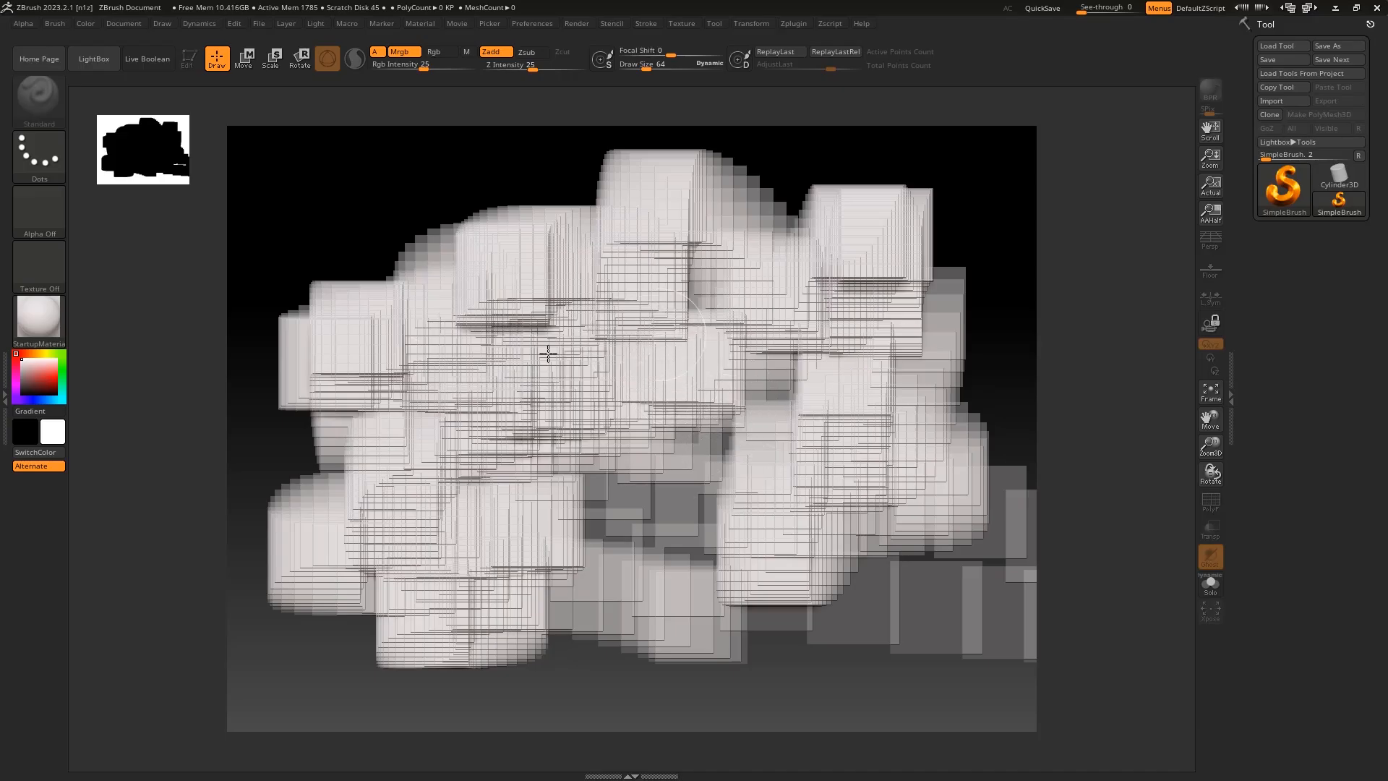
{"action": "mouse_move", "coordinate": [889, 341]}
{"action": "left_mouse_down"}
{"action": "mouse_move", "coordinate": [896, 553]}
{"action": "mouse_move", "coordinate": [752, 450]}
{"action": "mouse_move", "coordinate": [637, 417]}
{"action": "left_mouse_up"}
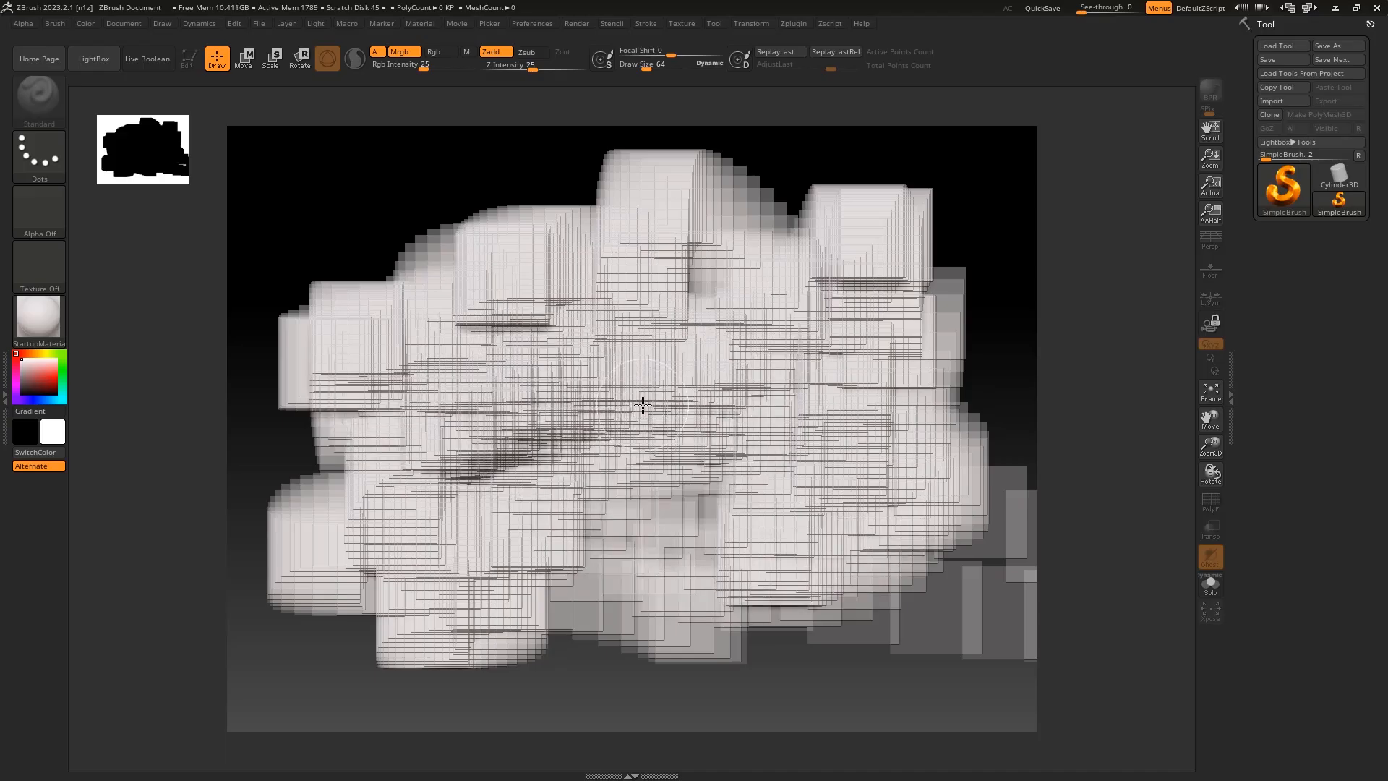
{"action": "key", "text": "ctrl+n"}
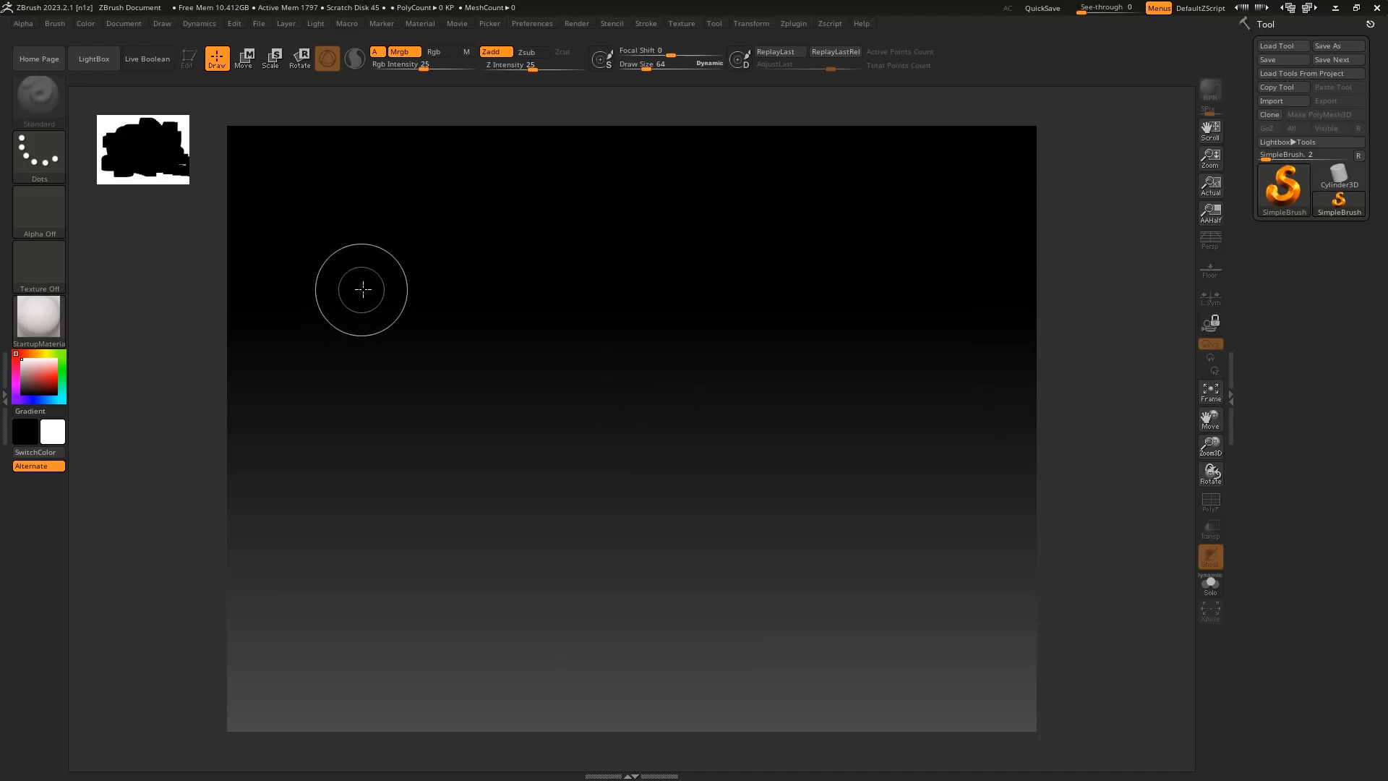
Step: Write "ctrl + n" freehand across the canvas with SimpleBrush, and clear the canvas
{"action": "mouse_move", "coordinate": [360, 288]}
{"action": "left_mouse_down"}
{"action": "mouse_move", "coordinate": [289, 325]}
{"action": "mouse_move", "coordinate": [442, 428]}
{"action": "left_mouse_up"}
{"action": "left_click_drag", "start_coordinate": [506, 269], "coordinate": [530, 473]}
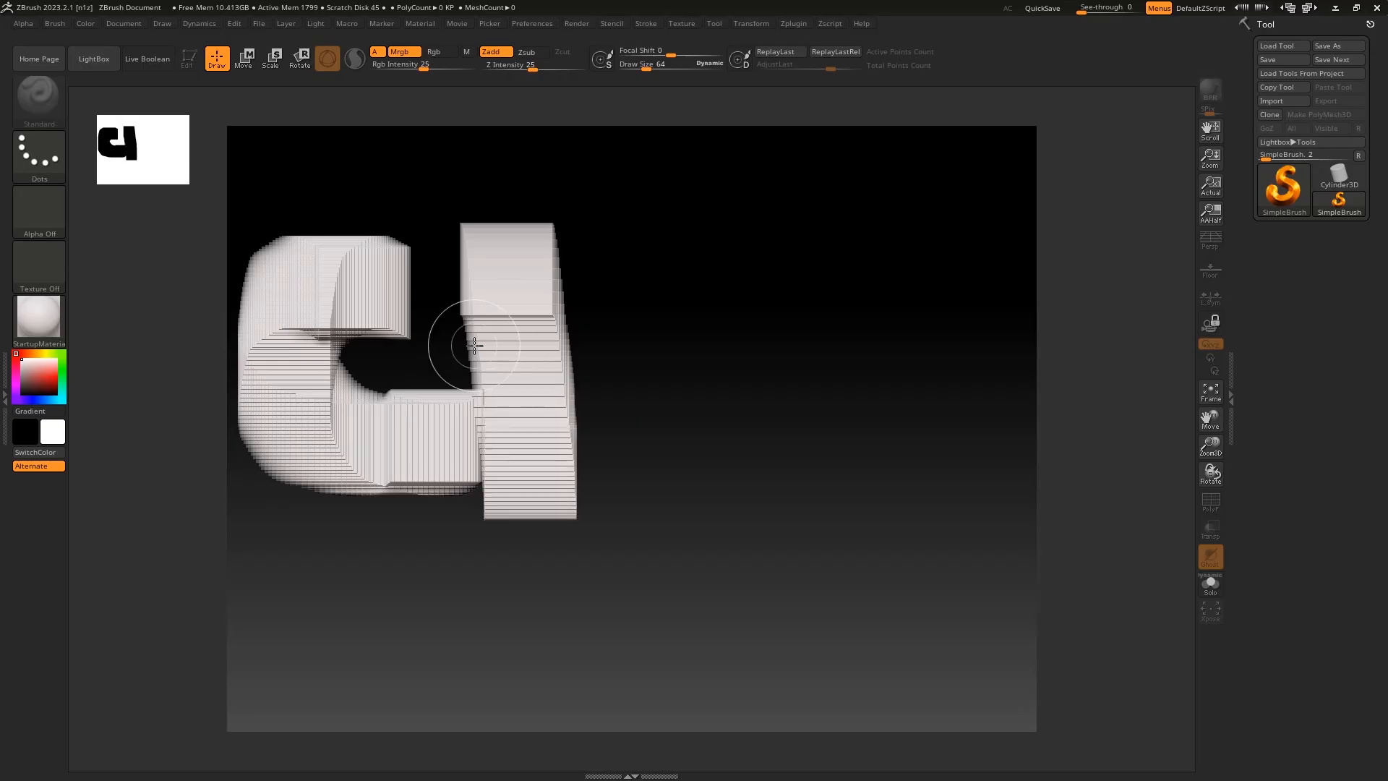
{"action": "left_click_drag", "start_coordinate": [457, 343], "coordinate": [613, 338]}
{"action": "mouse_move", "coordinate": [699, 380]}
{"action": "left_mouse_down"}
{"action": "mouse_move", "coordinate": [697, 453]}
{"action": "mouse_move", "coordinate": [819, 326]}
{"action": "left_mouse_up"}
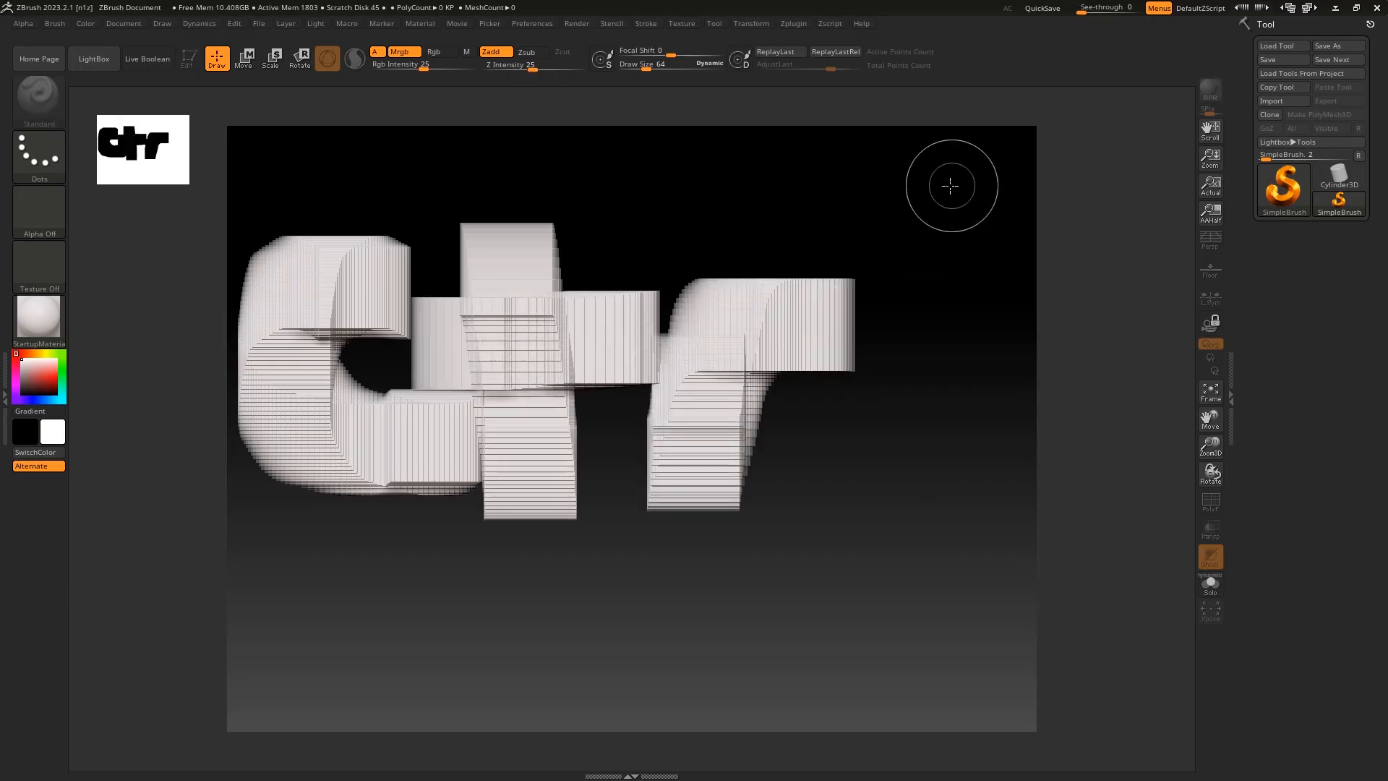
{"action": "left_click_drag", "start_coordinate": [951, 183], "coordinate": [952, 495]}
{"action": "left_click_drag", "start_coordinate": [453, 628], "coordinate": [490, 632]}
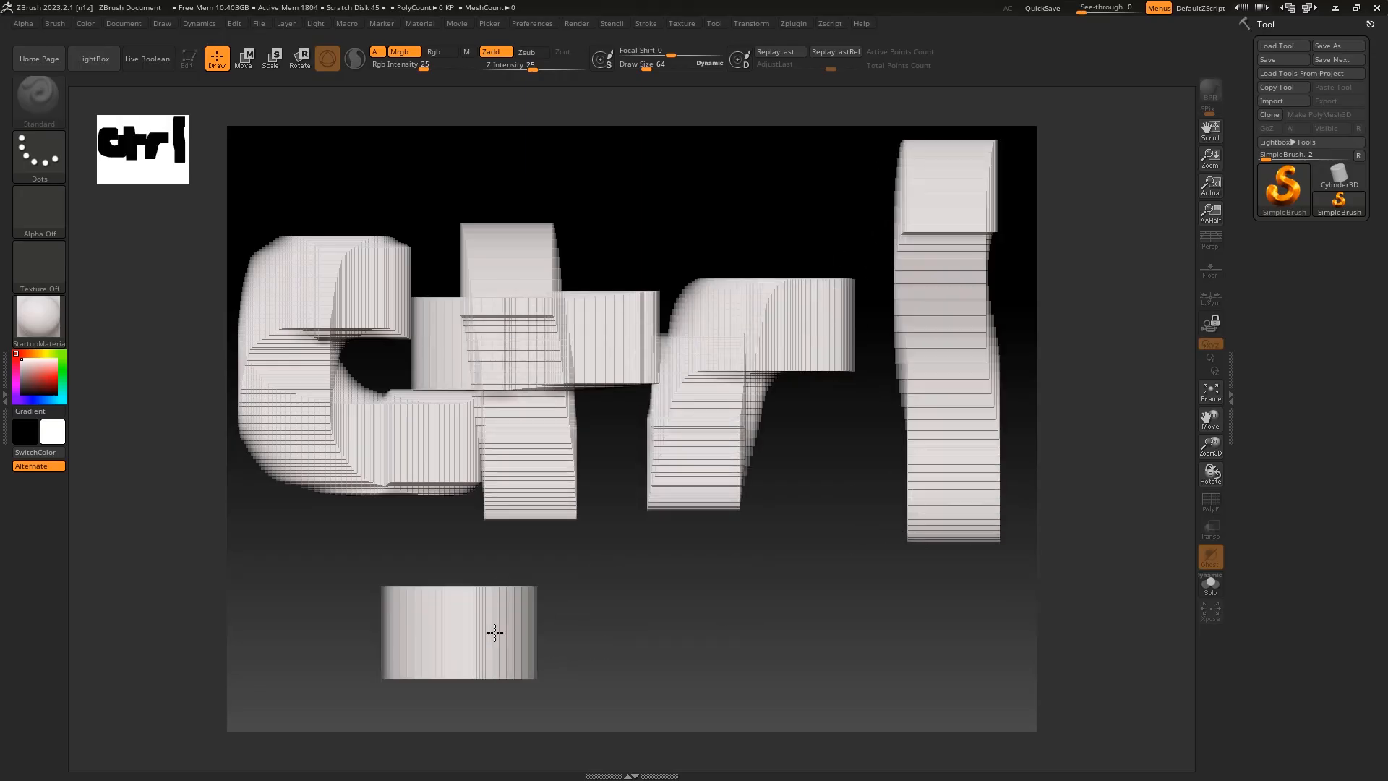
{"action": "left_click_drag", "start_coordinate": [452, 589], "coordinate": [449, 680]}
{"action": "mouse_move", "coordinate": [657, 613]}
{"action": "left_mouse_down"}
{"action": "mouse_move", "coordinate": [658, 671]}
{"action": "mouse_move", "coordinate": [824, 666]}
{"action": "mouse_move", "coordinate": [827, 689]}
{"action": "left_mouse_up"}
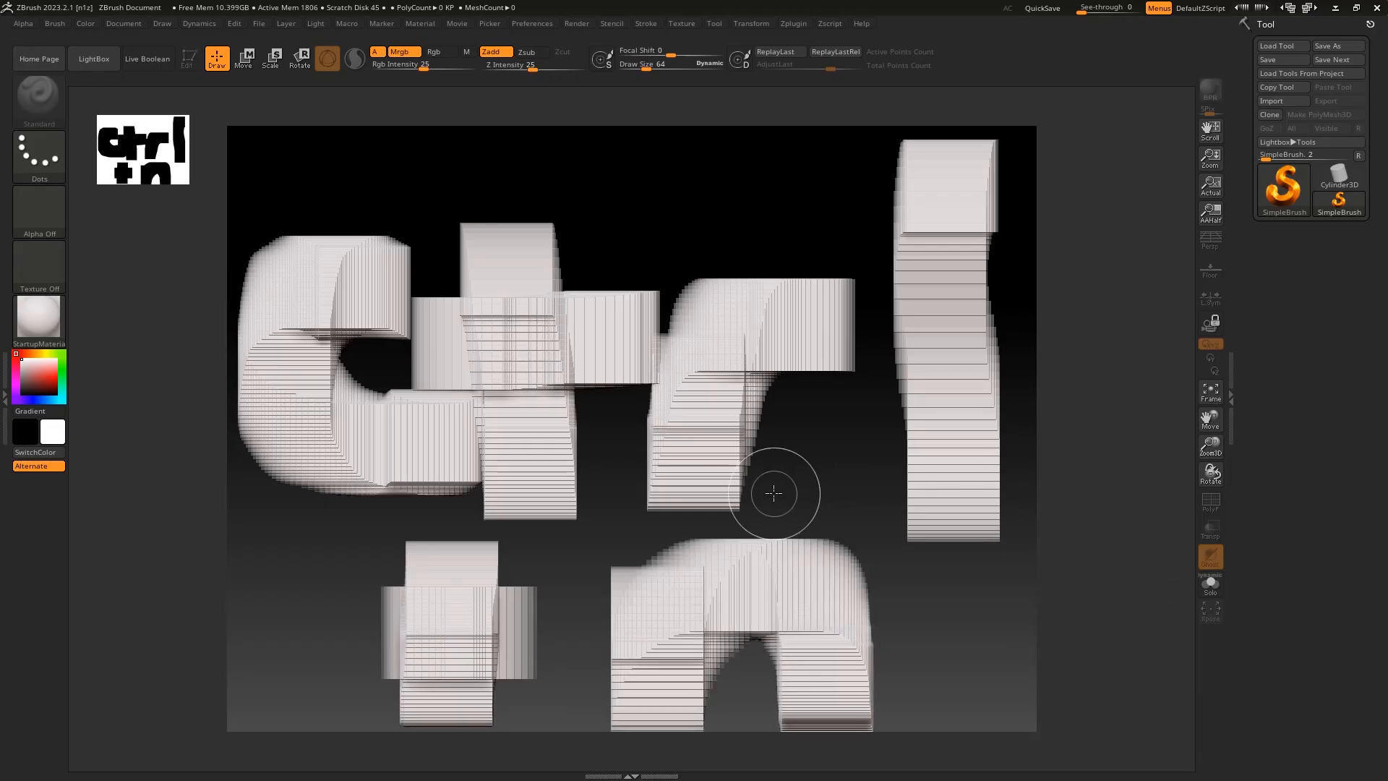
{"action": "key", "text": "ctrl+n"}
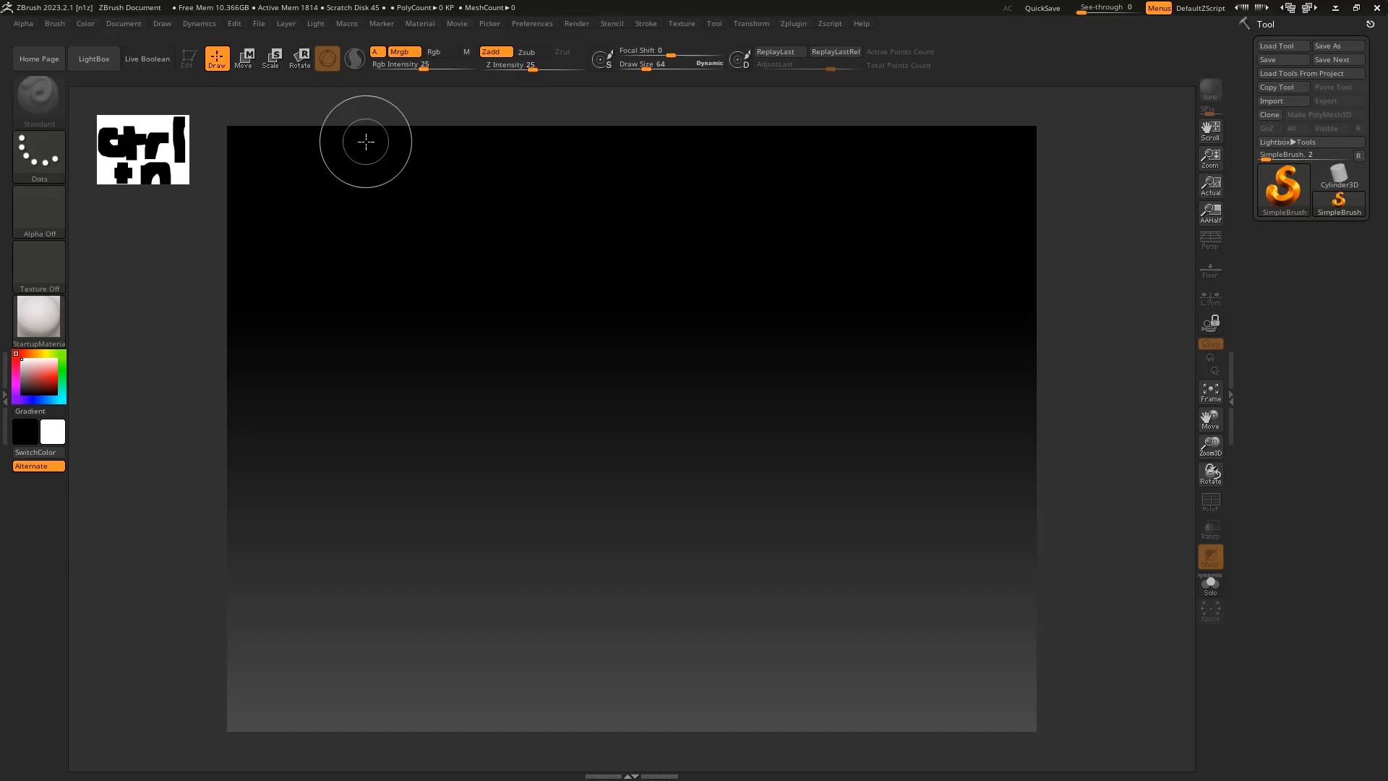
Step: Create a new document that automatically fits the window size, discarding changes to the current document
{"action": "left_click", "coordinate": [131, 23]}
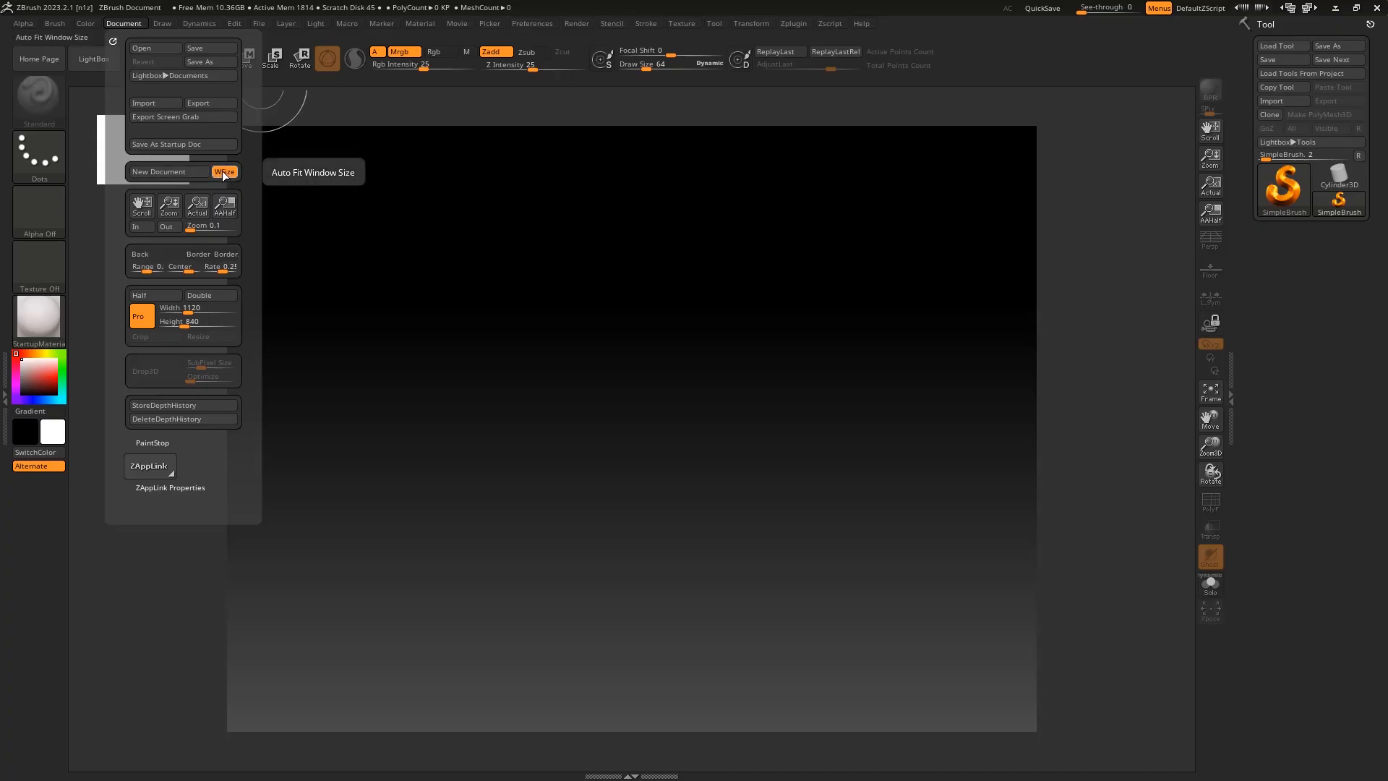
{"action": "left_click", "coordinate": [192, 172]}
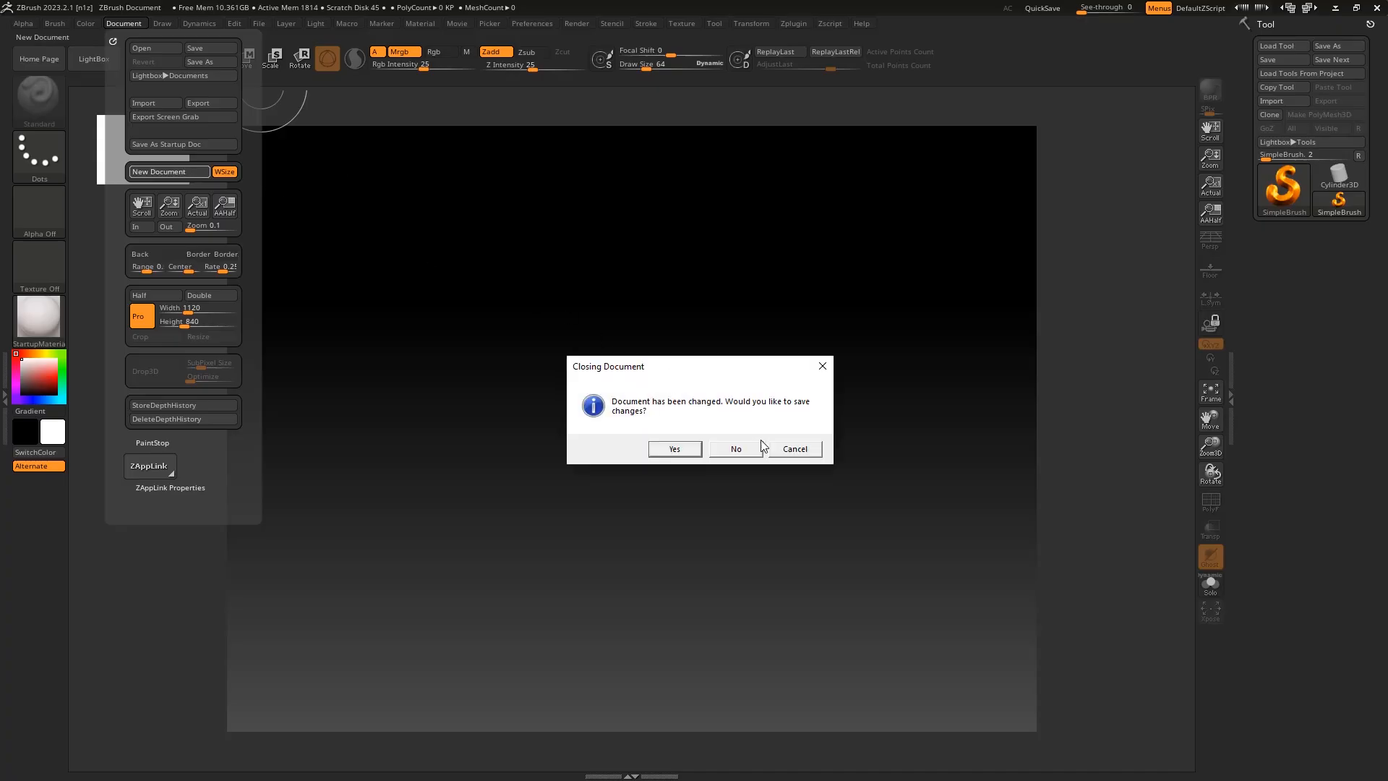
{"action": "left_click", "coordinate": [743, 447]}
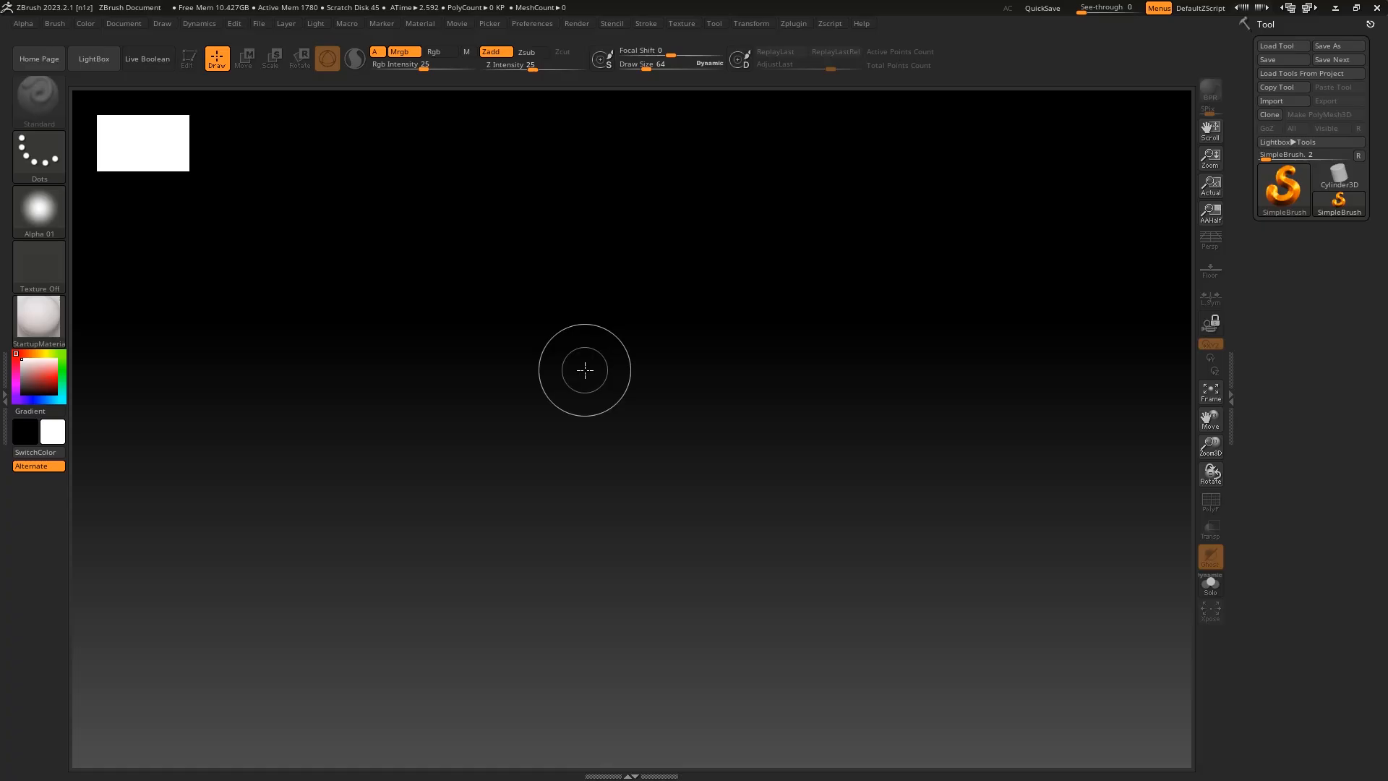
Step: Reduce the document's background gradient range to its minimum so the canvas background becomes flat grey
{"action": "left_click", "coordinate": [114, 23]}
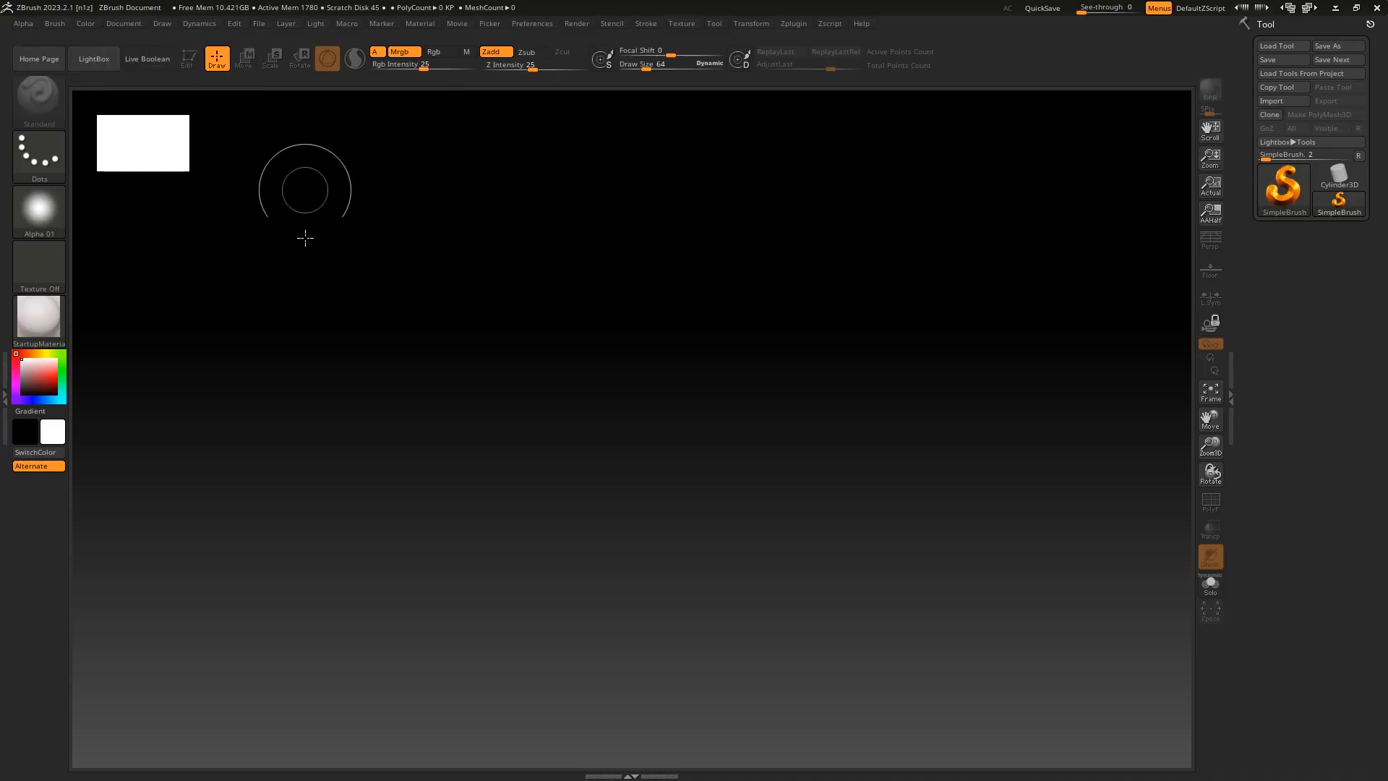
{"action": "left_click", "coordinate": [127, 22]}
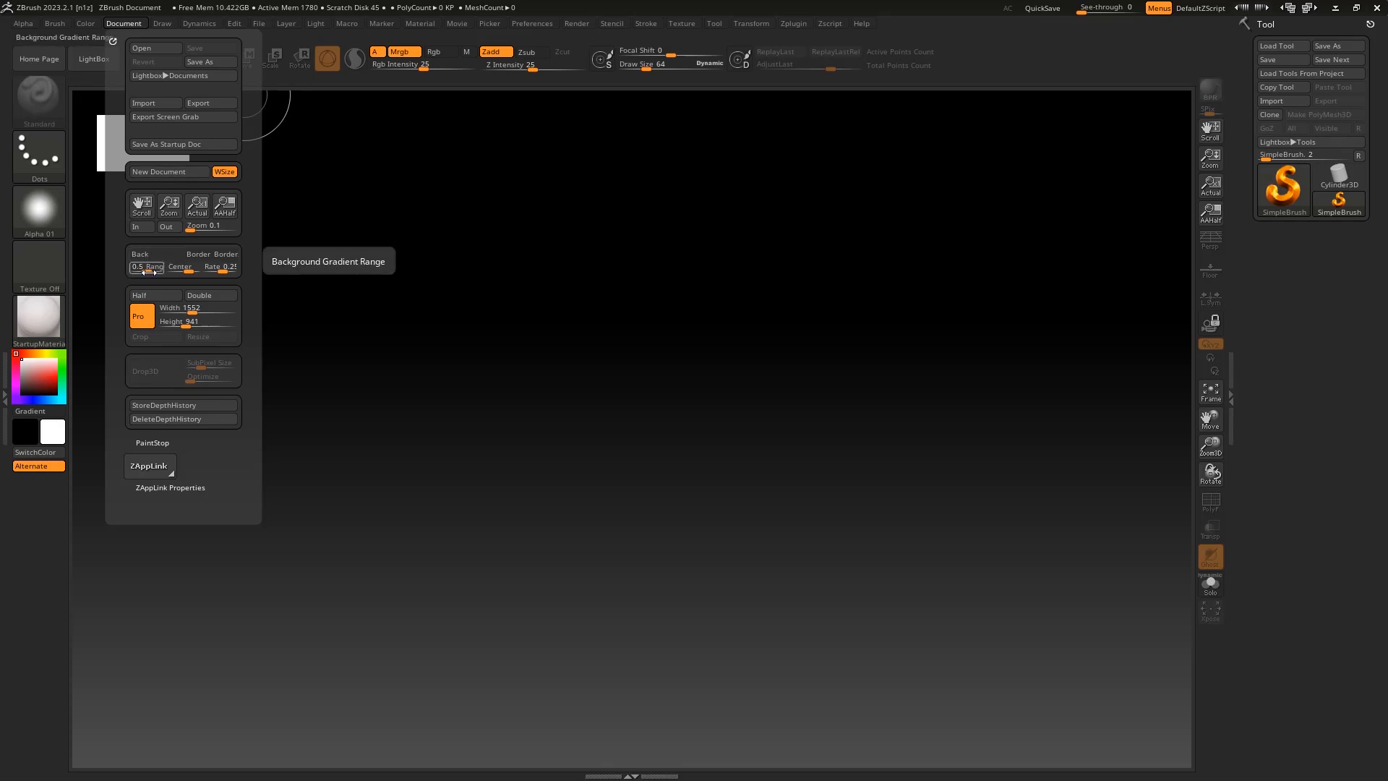
{"action": "left_click_drag", "start_coordinate": [148, 272], "coordinate": [131, 272]}
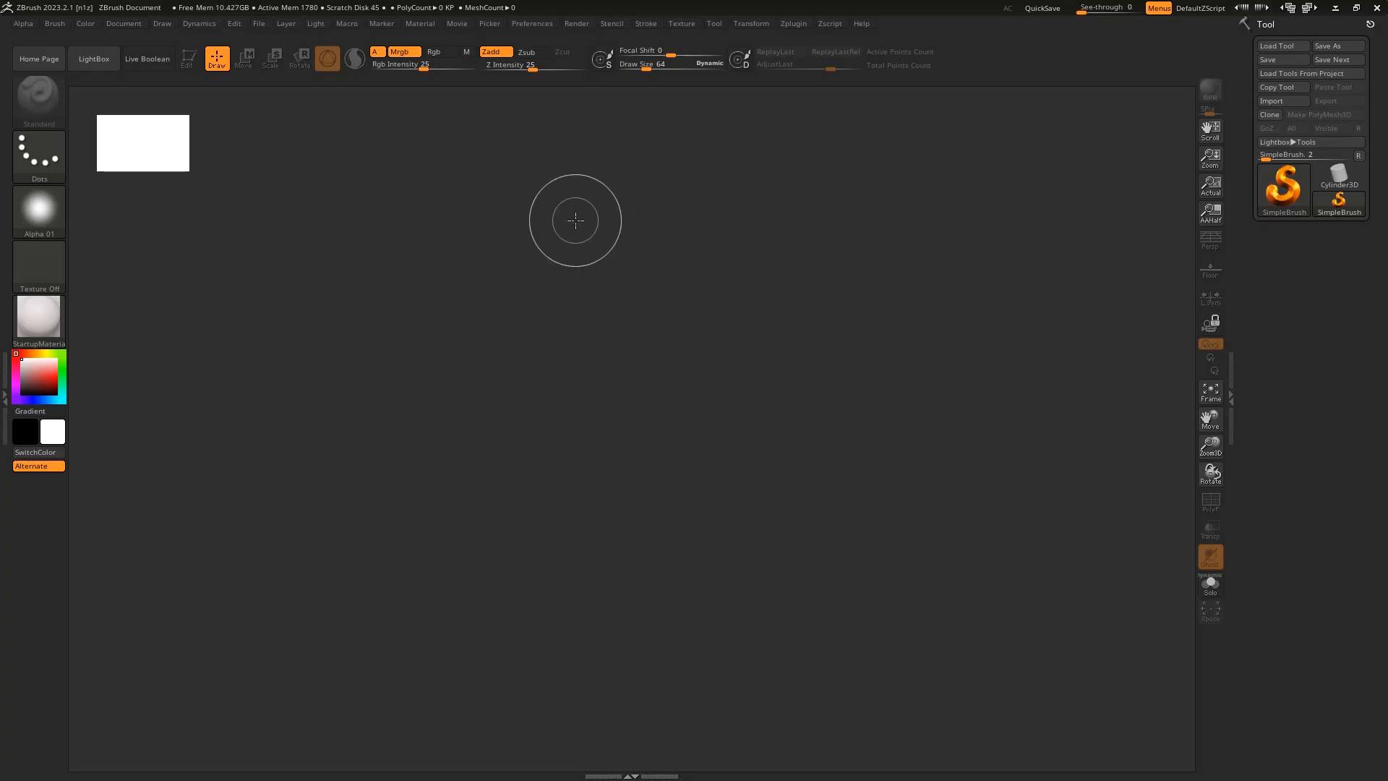
Step: Paint looping, overlapping SimpleBrush strokes across the flat grey canvas and clear them
{"action": "mouse_move", "coordinate": [593, 203]}
{"action": "left_mouse_down"}
{"action": "mouse_move", "coordinate": [757, 530]}
{"action": "mouse_move", "coordinate": [936, 405]}
{"action": "left_mouse_up"}
{"action": "mouse_move", "coordinate": [846, 258]}
{"action": "left_mouse_down"}
{"action": "mouse_move", "coordinate": [442, 477]}
{"action": "mouse_move", "coordinate": [438, 641]}
{"action": "mouse_move", "coordinate": [1004, 426]}
{"action": "mouse_move", "coordinate": [893, 259]}
{"action": "mouse_move", "coordinate": [910, 295]}
{"action": "left_mouse_up"}
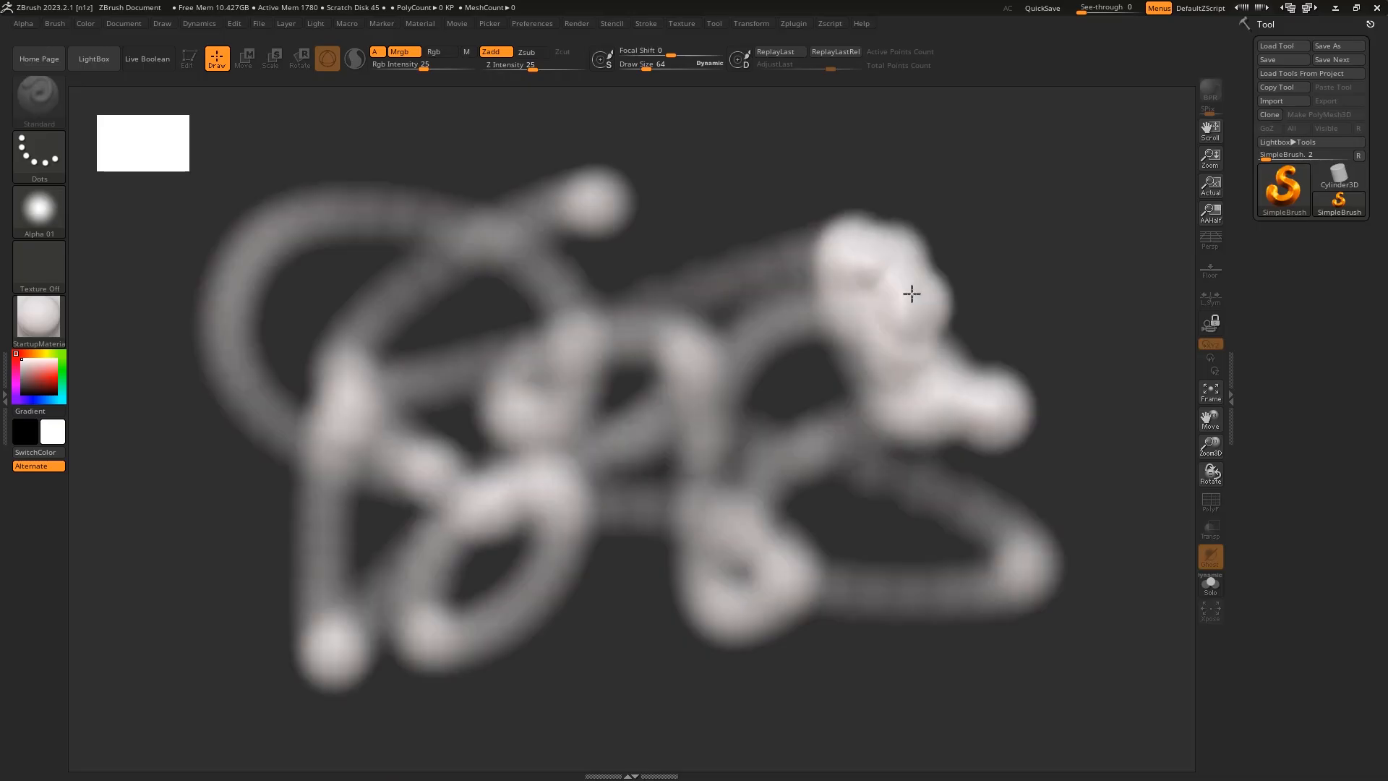
{"action": "mouse_move", "coordinate": [768, 199]}
{"action": "left_mouse_down"}
{"action": "mouse_move", "coordinate": [687, 322]}
{"action": "mouse_move", "coordinate": [752, 484]}
{"action": "left_mouse_up"}
{"action": "mouse_move", "coordinate": [466, 230]}
{"action": "left_mouse_down"}
{"action": "mouse_move", "coordinate": [961, 456]}
{"action": "mouse_move", "coordinate": [524, 387]}
{"action": "mouse_move", "coordinate": [654, 383]}
{"action": "left_mouse_up"}
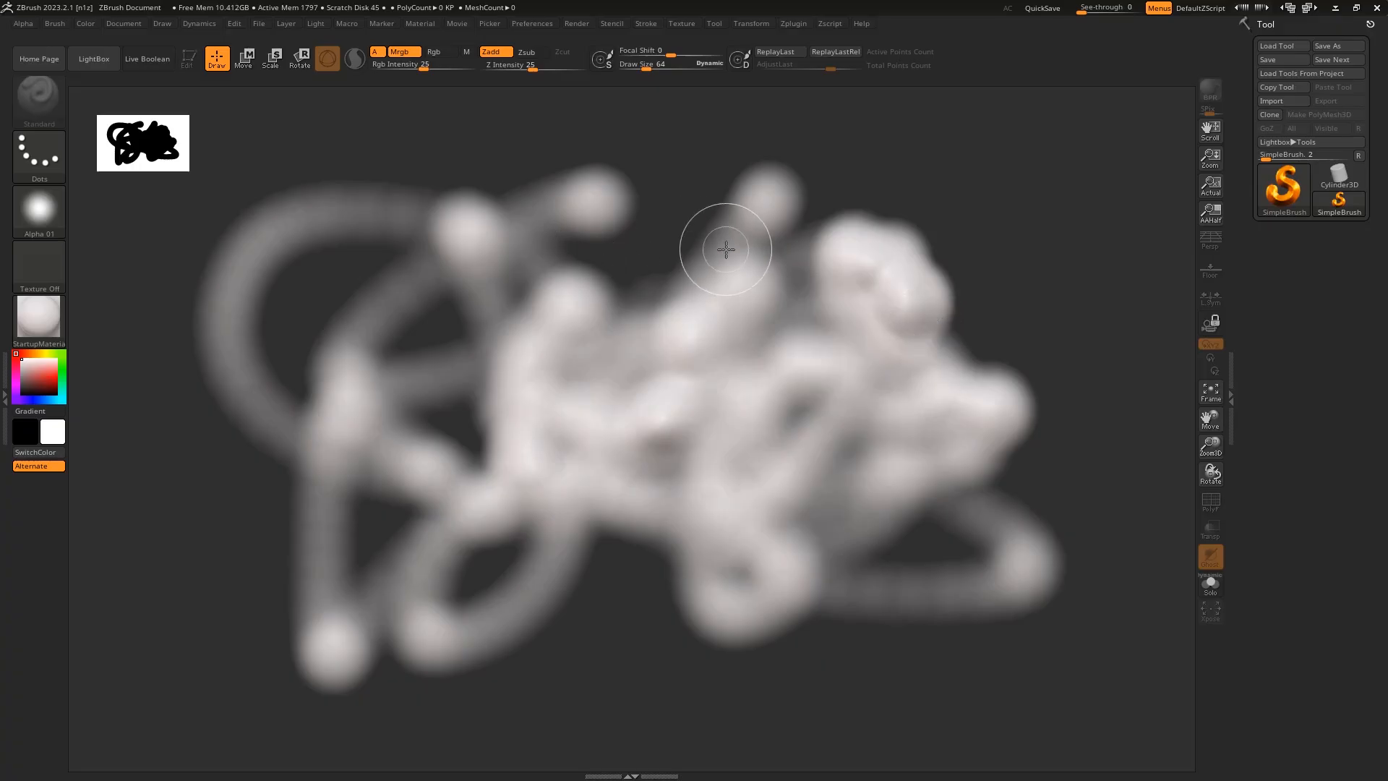
{"action": "key", "text": "ctrl+n"}
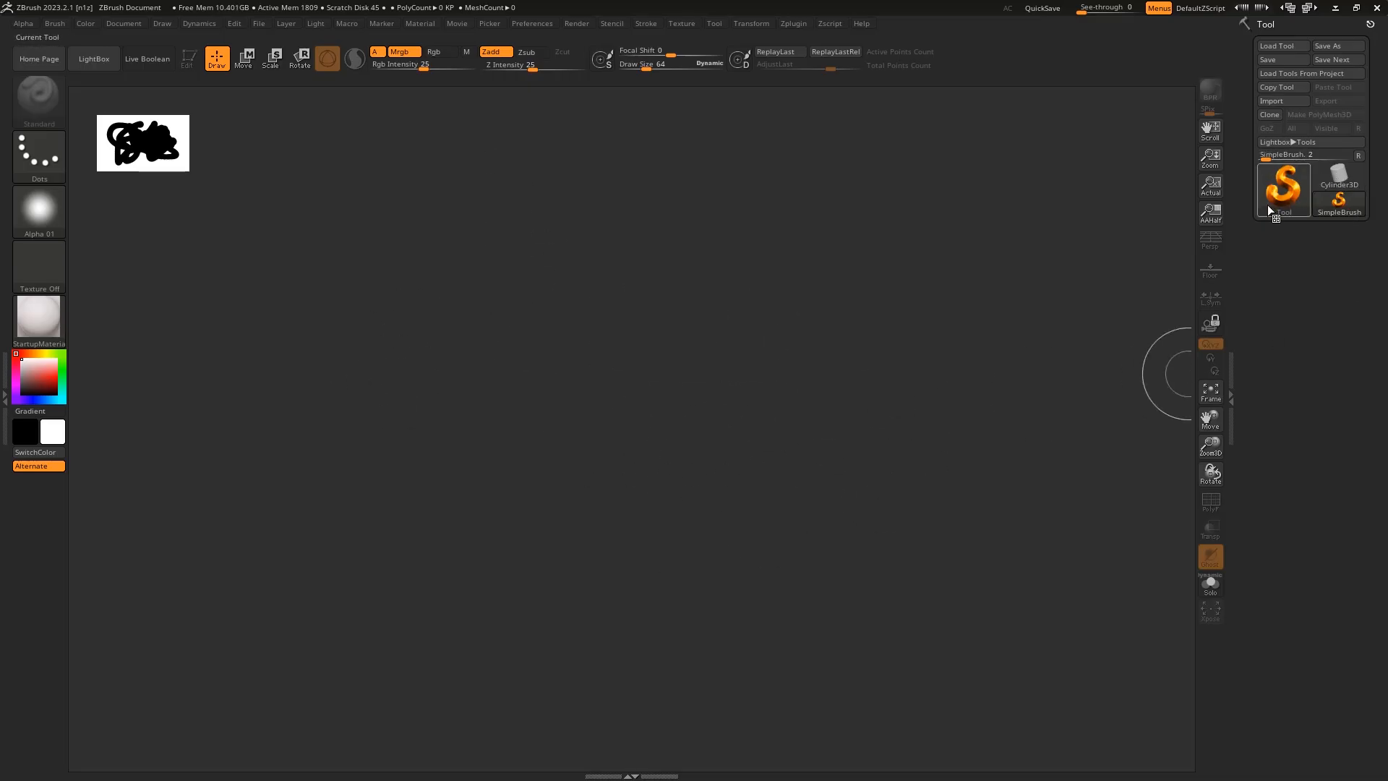
Step: Select the Cylinder3D primitive, draw many overlapping cylinders of varied sizes and angles across the canvas, and clear them all
{"action": "mouse_move", "coordinate": [1273, 192]}
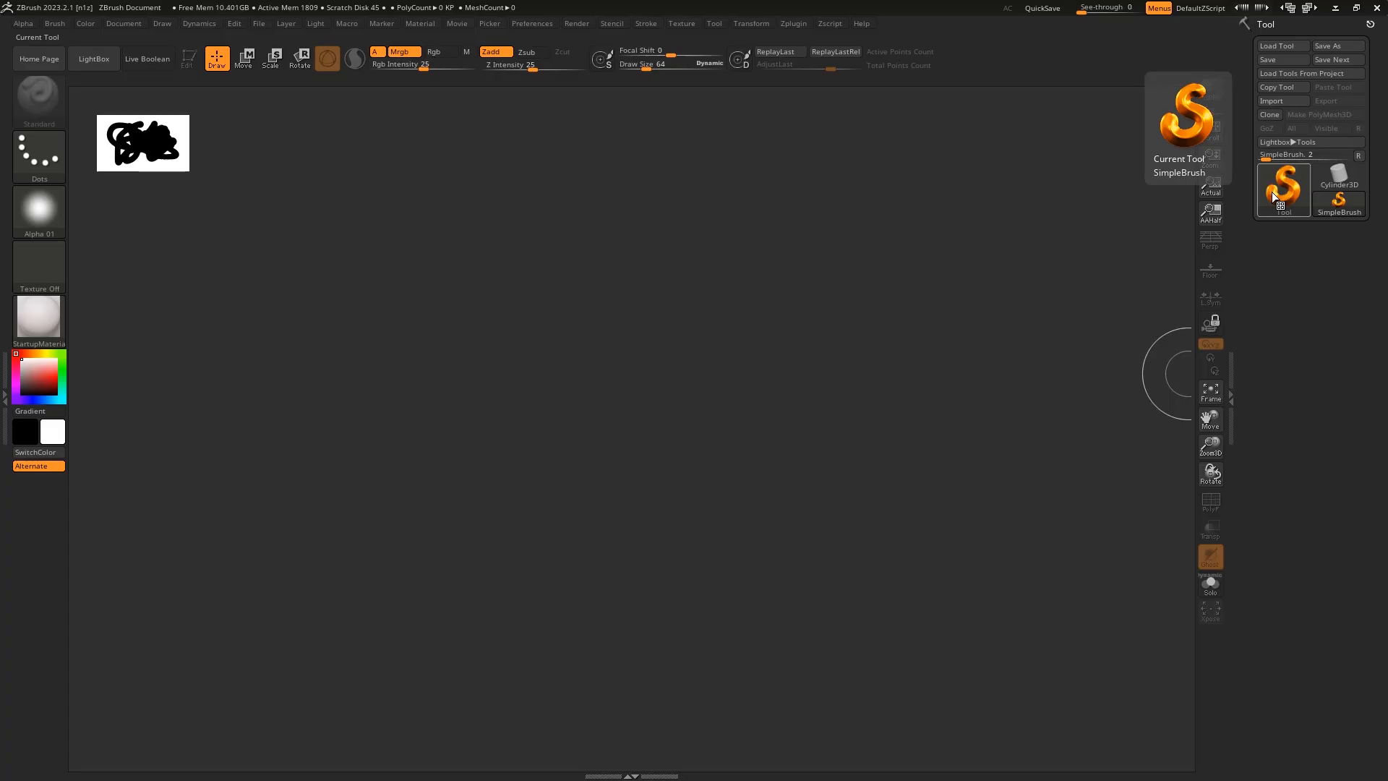
{"action": "left_click", "coordinate": [1333, 175]}
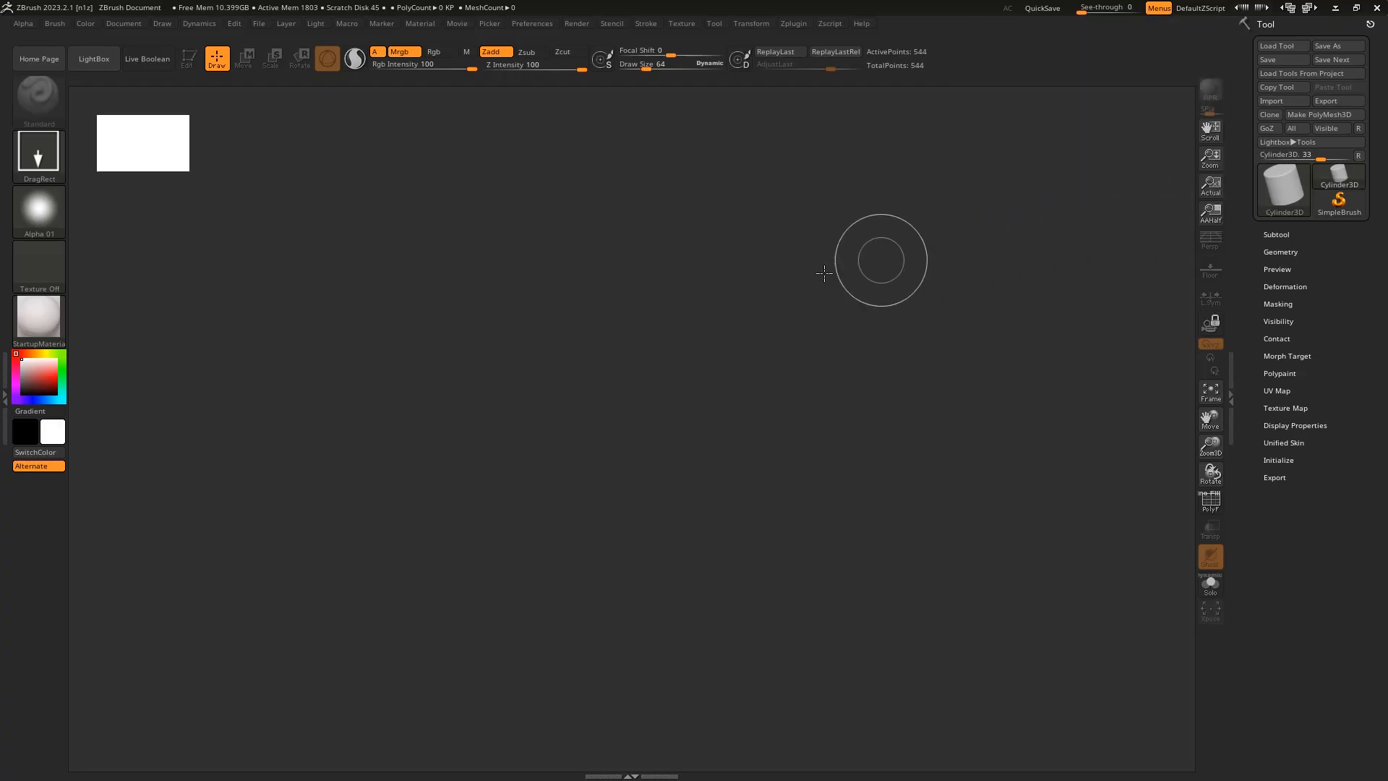
{"action": "left_click_drag", "start_coordinate": [553, 312], "coordinate": [752, 555]}
{"action": "left_click_drag", "start_coordinate": [904, 300], "coordinate": [831, 531]}
{"action": "left_click_drag", "start_coordinate": [663, 316], "coordinate": [707, 597]}
{"action": "left_click_drag", "start_coordinate": [529, 406], "coordinate": [543, 589]}
{"action": "left_click_drag", "start_coordinate": [319, 413], "coordinate": [339, 550]}
{"action": "left_click_drag", "start_coordinate": [226, 357], "coordinate": [236, 560]}
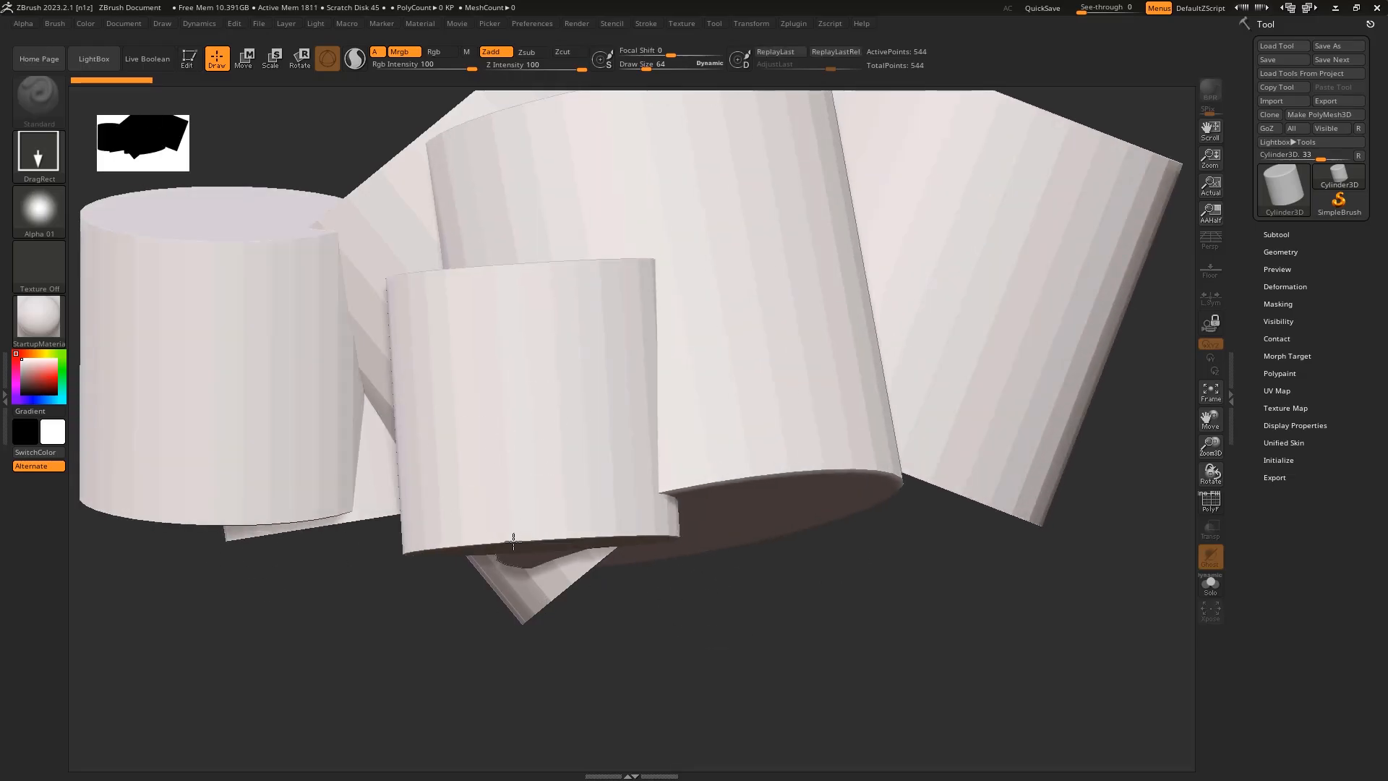
{"action": "left_click_drag", "start_coordinate": [542, 427], "coordinate": [513, 541]}
{"action": "mouse_move", "coordinate": [920, 415]}
{"action": "left_mouse_down"}
{"action": "mouse_move", "coordinate": [813, 562]}
{"action": "mouse_move", "coordinate": [814, 539]}
{"action": "left_mouse_up"}
{"action": "left_click_drag", "start_coordinate": [771, 270], "coordinate": [701, 450]}
{"action": "left_click_drag", "start_coordinate": [696, 250], "coordinate": [641, 430]}
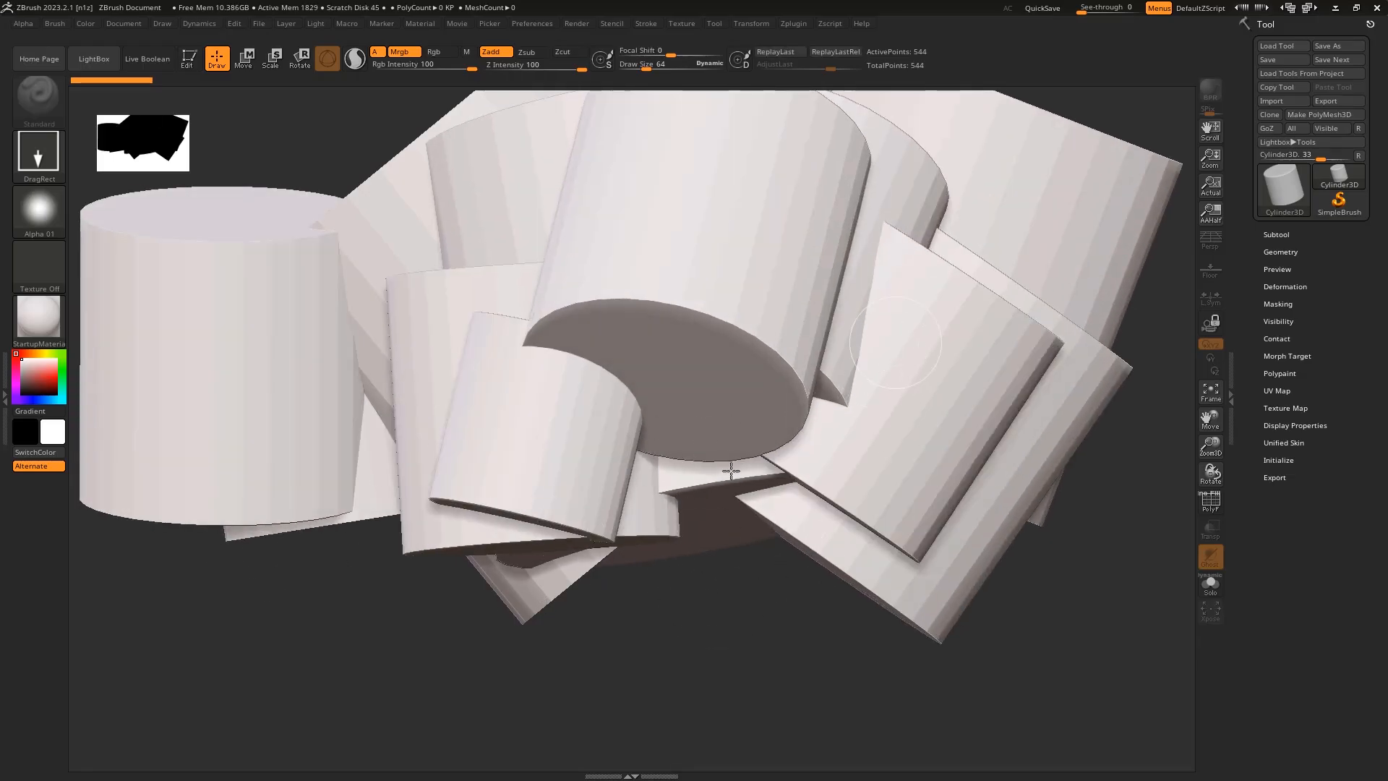
{"action": "left_click_drag", "start_coordinate": [729, 496], "coordinate": [666, 589]}
{"action": "left_click_drag", "start_coordinate": [936, 459], "coordinate": [822, 588]}
{"action": "left_click_drag", "start_coordinate": [990, 510], "coordinate": [895, 609]}
{"action": "left_click_drag", "start_coordinate": [660, 514], "coordinate": [620, 577]}
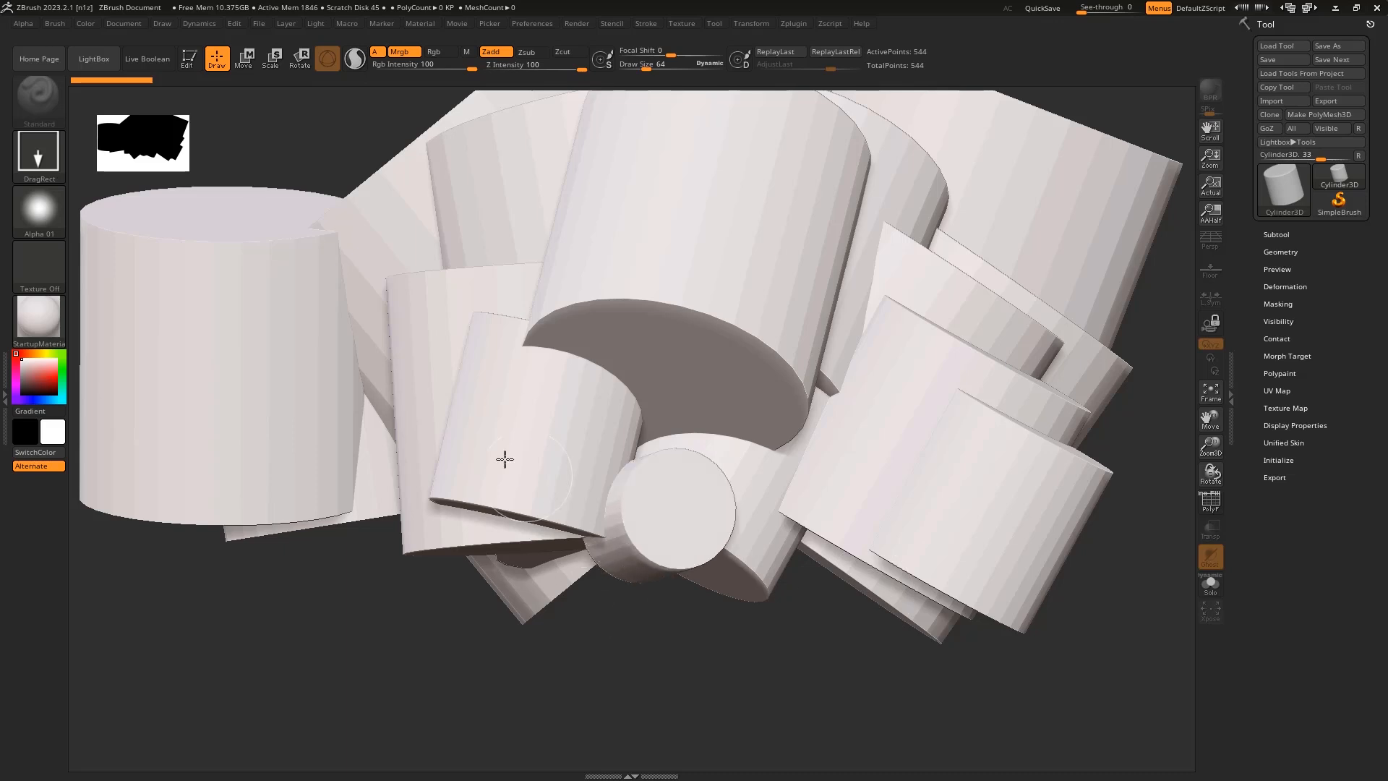
{"action": "left_click_drag", "start_coordinate": [505, 459], "coordinate": [565, 481]}
{"action": "left_click_drag", "start_coordinate": [892, 388], "coordinate": [873, 447]}
{"action": "left_click_drag", "start_coordinate": [686, 385], "coordinate": [638, 537]}
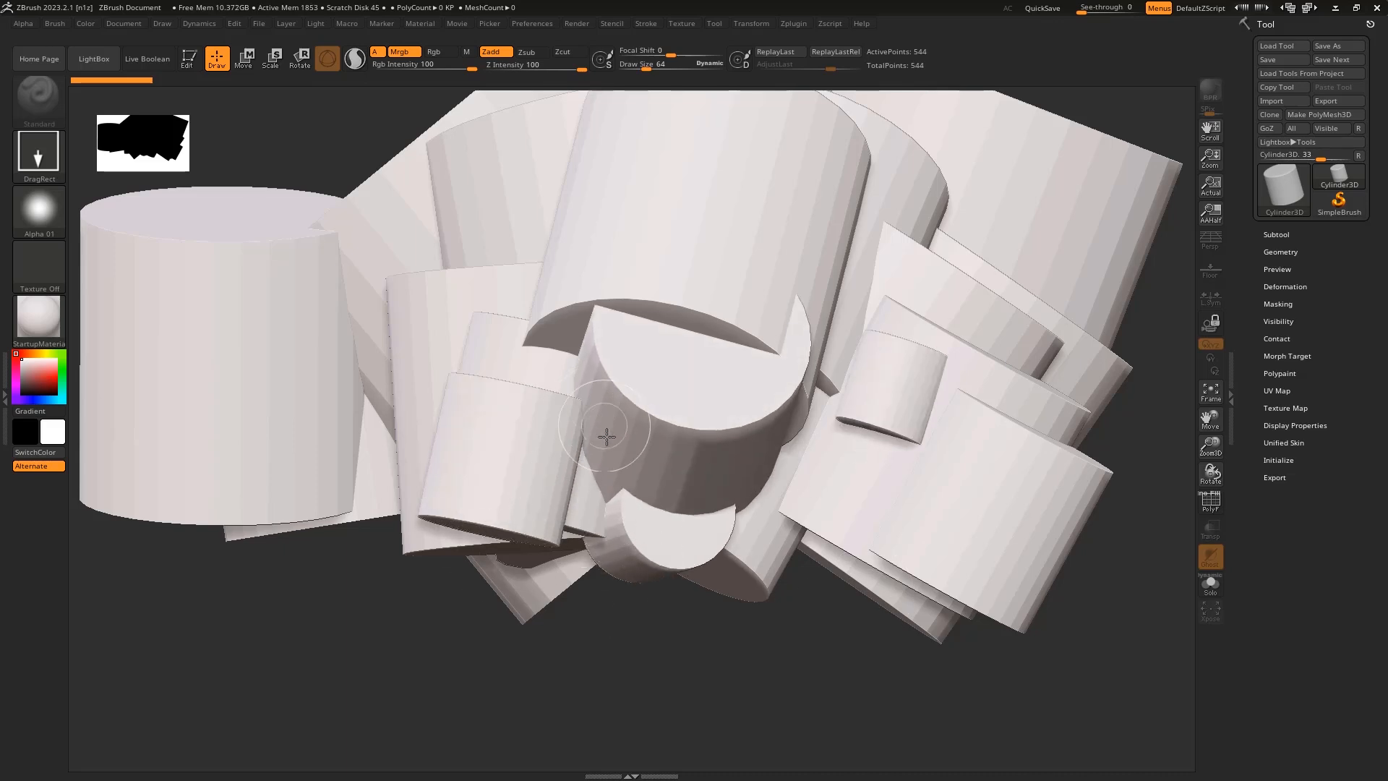
{"action": "left_click_drag", "start_coordinate": [546, 421], "coordinate": [536, 480]}
{"action": "left_click_drag", "start_coordinate": [409, 429], "coordinate": [383, 566]}
{"action": "left_click_drag", "start_coordinate": [677, 457], "coordinate": [624, 587]}
{"action": "left_click_drag", "start_coordinate": [860, 468], "coordinate": [810, 571]}
{"action": "left_click_drag", "start_coordinate": [966, 450], "coordinate": [916, 557]}
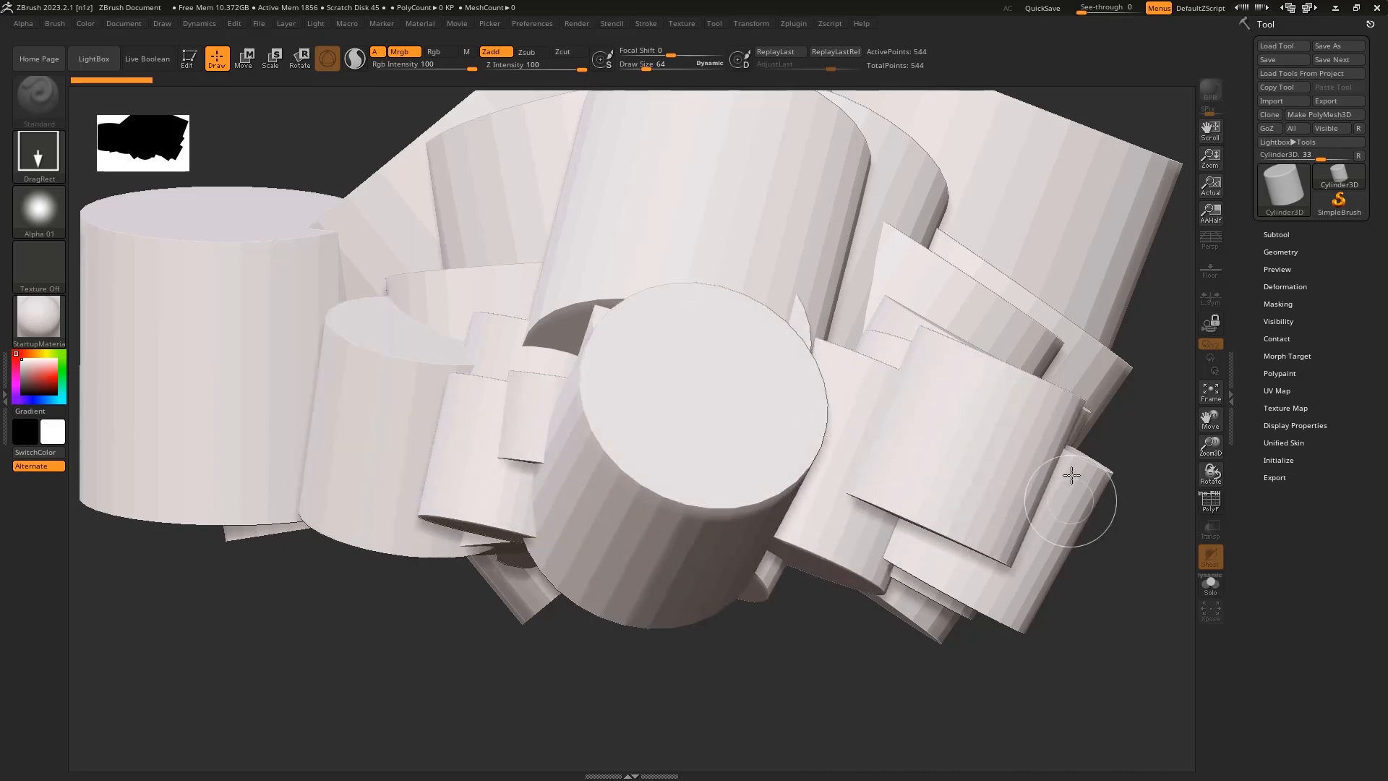
{"action": "left_click_drag", "start_coordinate": [913, 362], "coordinate": [883, 475]}
{"action": "left_click_drag", "start_coordinate": [673, 300], "coordinate": [583, 446]}
{"action": "left_click_drag", "start_coordinate": [510, 398], "coordinate": [510, 546]}
{"action": "left_click_drag", "start_coordinate": [707, 474], "coordinate": [688, 562]}
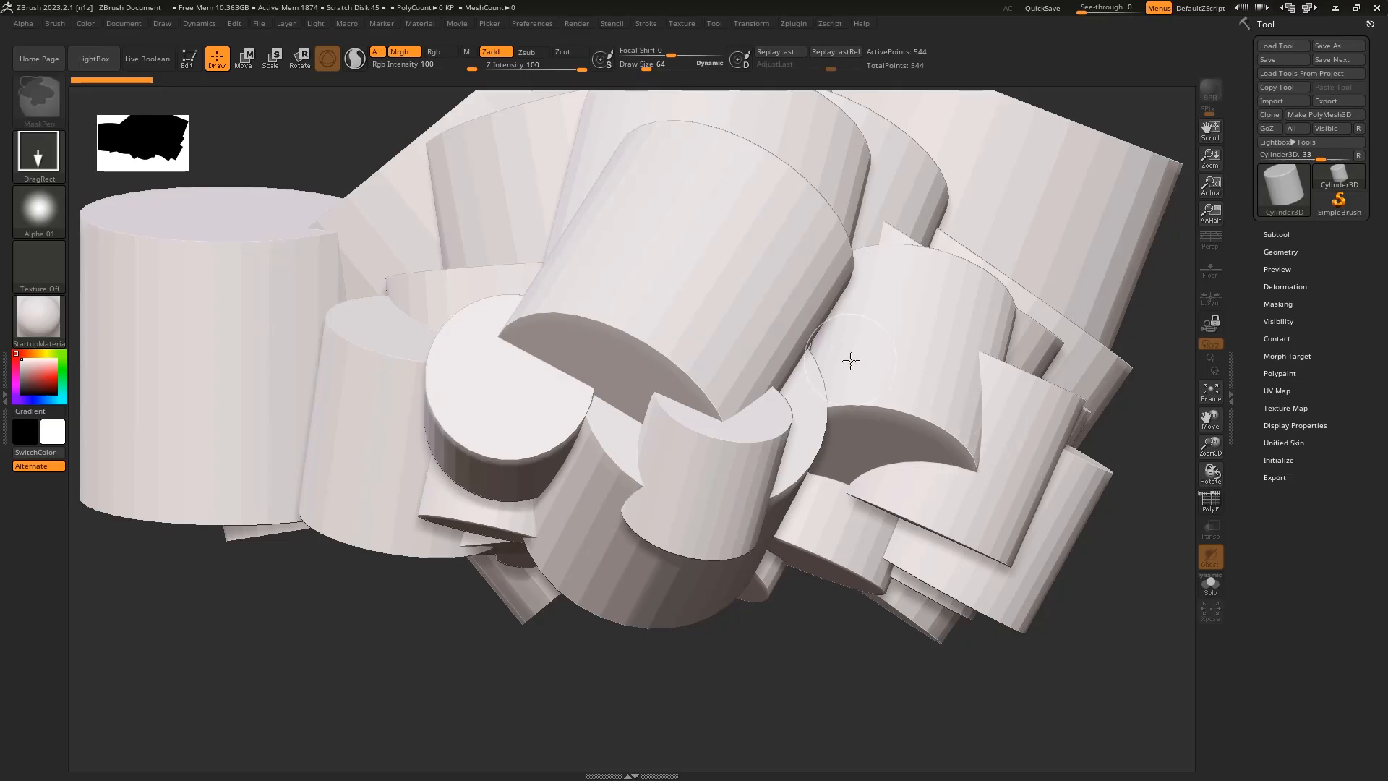
{"action": "key", "text": "ctrl+n"}
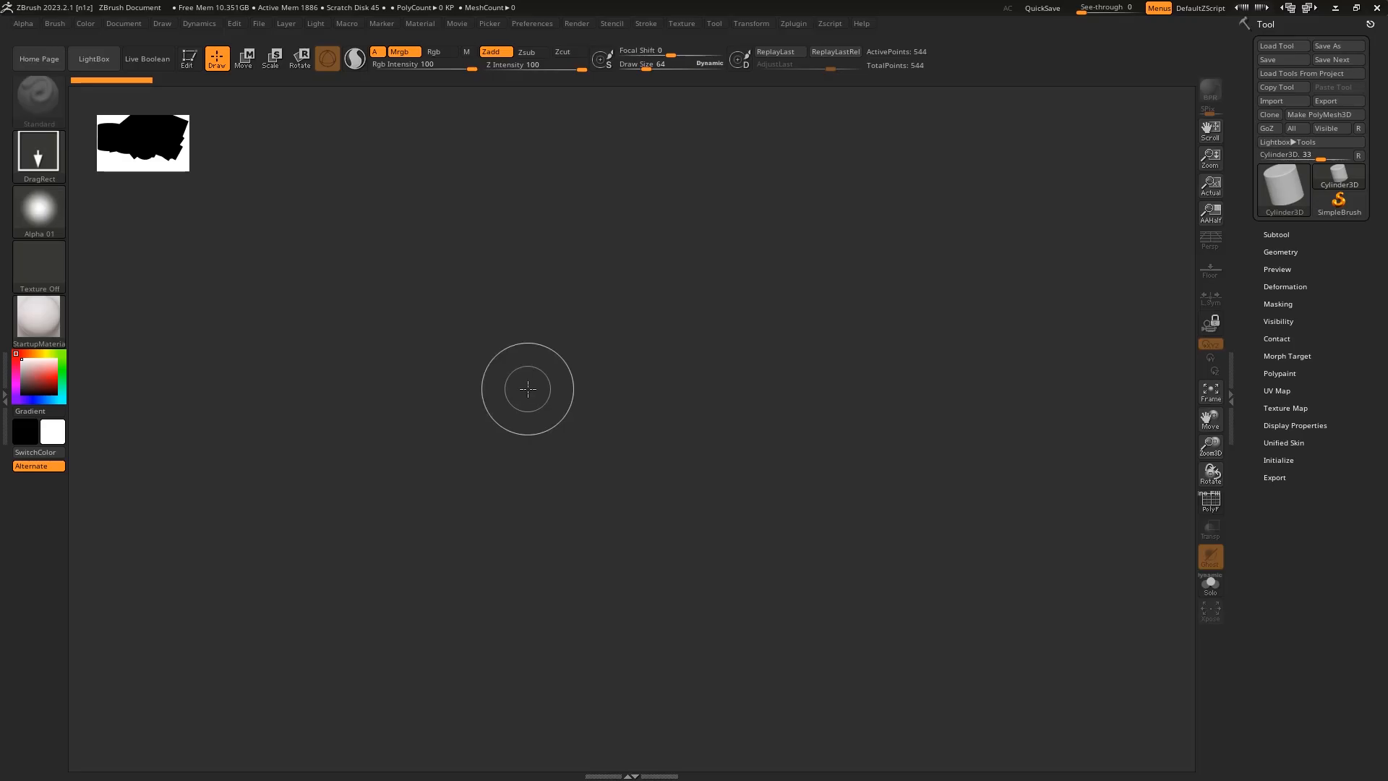
Step: Draw one upright Cylinder3D in the middle of the canvas and switch it to Edit mode
{"action": "mouse_move", "coordinate": [641, 336]}
{"action": "left_mouse_down"}
{"action": "mouse_move", "coordinate": [629, 477]}
{"action": "mouse_move", "coordinate": [644, 576]}
{"action": "mouse_move", "coordinate": [631, 570]}
{"action": "mouse_move", "coordinate": [660, 545]}
{"action": "mouse_move", "coordinate": [641, 628]}
{"action": "mouse_move", "coordinate": [687, 660]}
{"action": "mouse_move", "coordinate": [730, 639]}
{"action": "mouse_move", "coordinate": [680, 463]}
{"action": "mouse_move", "coordinate": [697, 580]}
{"action": "left_mouse_up"}
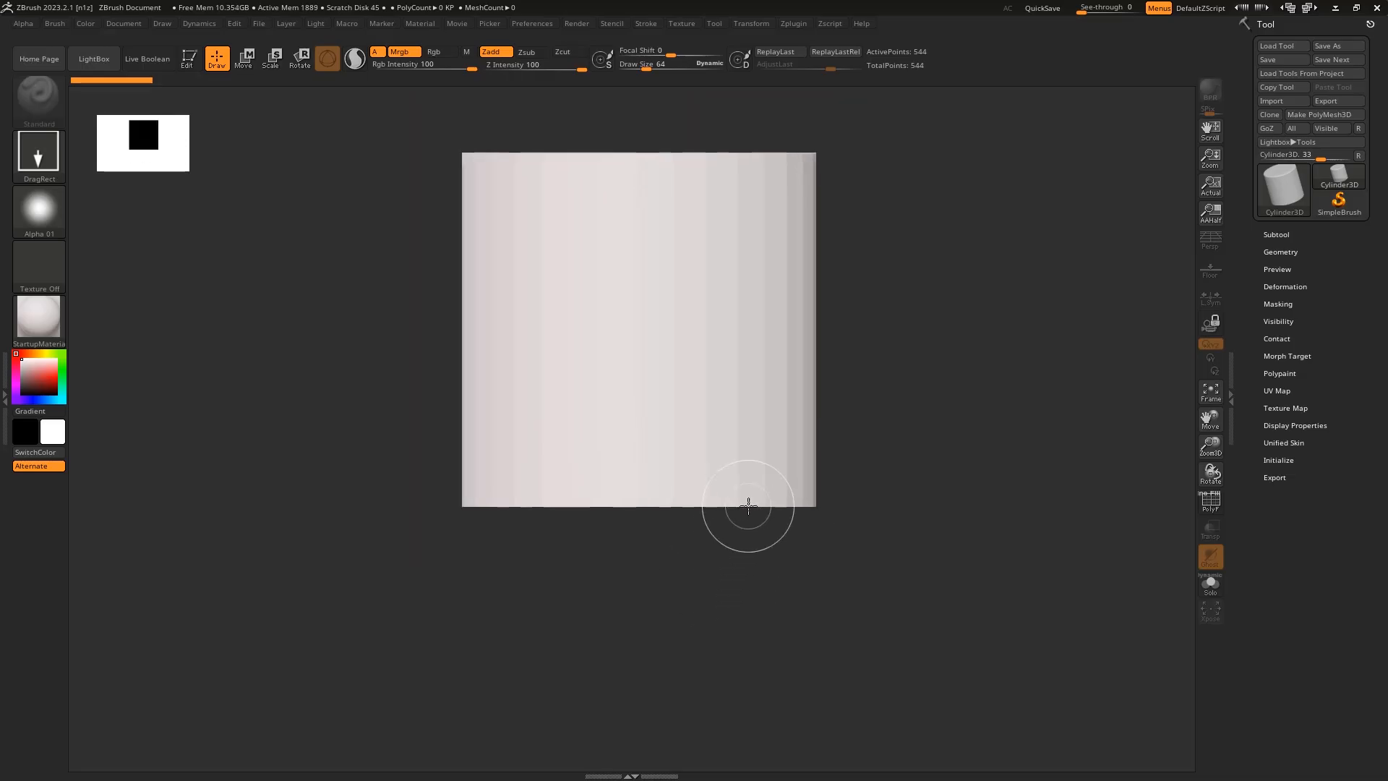
{"action": "left_click", "coordinate": [189, 58]}
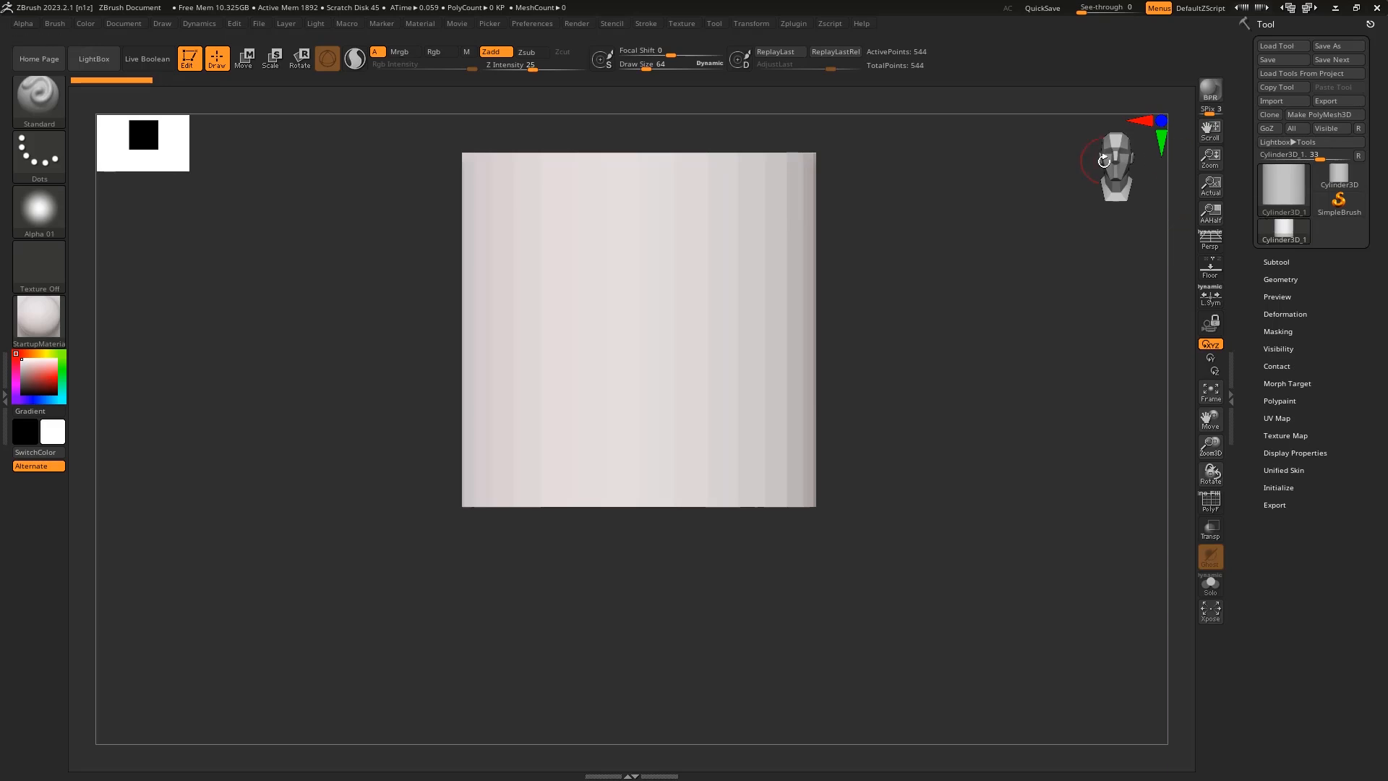
Step: Rotate and zoom the 3D view around the cylinder to look at it from different angles and distances
{"action": "mouse_move", "coordinate": [1116, 159]}
{"action": "left_mouse_down"}
{"action": "mouse_move", "coordinate": [1090, 178]}
{"action": "mouse_move", "coordinate": [1119, 172]}
{"action": "left_mouse_up"}
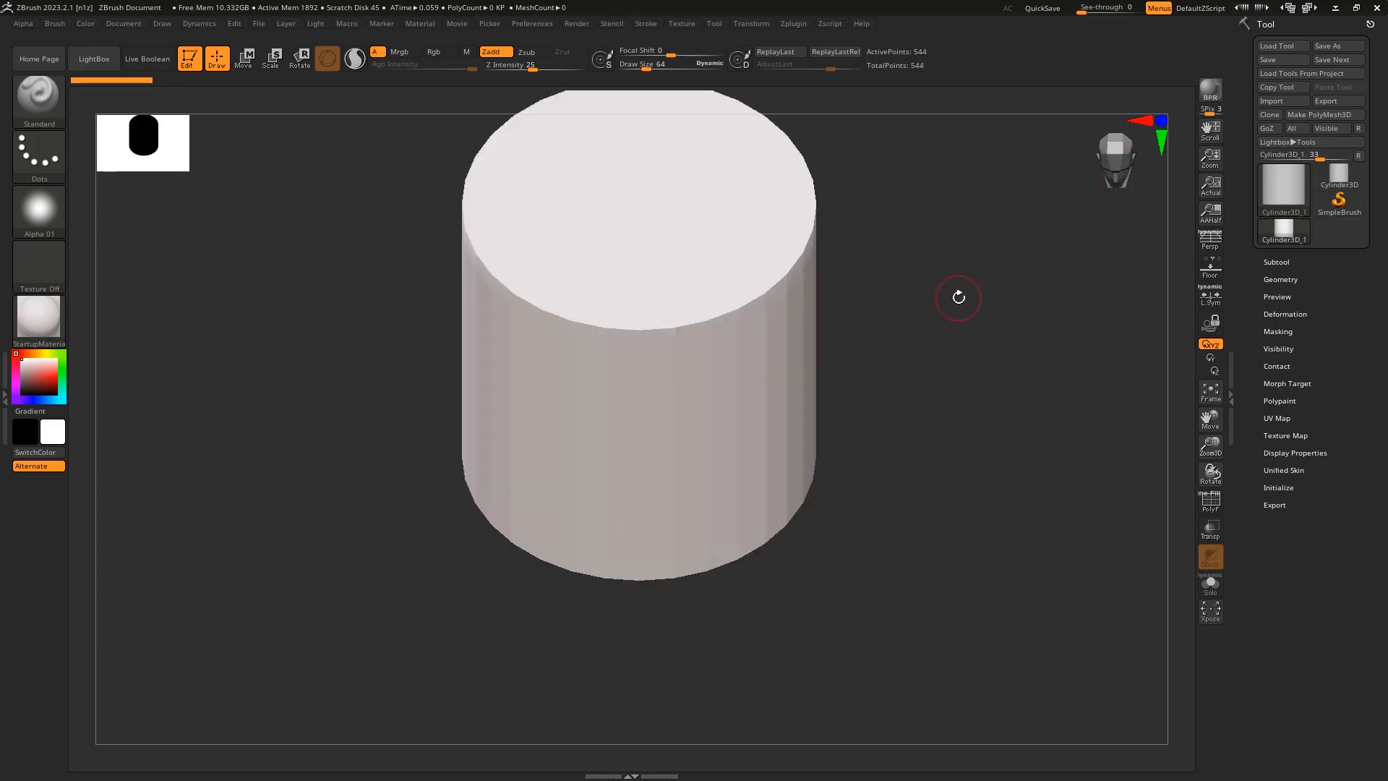
{"action": "mouse_move", "coordinate": [959, 297]}
{"action": "left_mouse_down"}
{"action": "mouse_move", "coordinate": [904, 288]}
{"action": "mouse_move", "coordinate": [954, 269]}
{"action": "mouse_move", "coordinate": [918, 262]}
{"action": "mouse_move", "coordinate": [970, 272]}
{"action": "mouse_move", "coordinate": [894, 354]}
{"action": "mouse_move", "coordinate": [983, 307]}
{"action": "mouse_move", "coordinate": [979, 283]}
{"action": "left_mouse_up"}
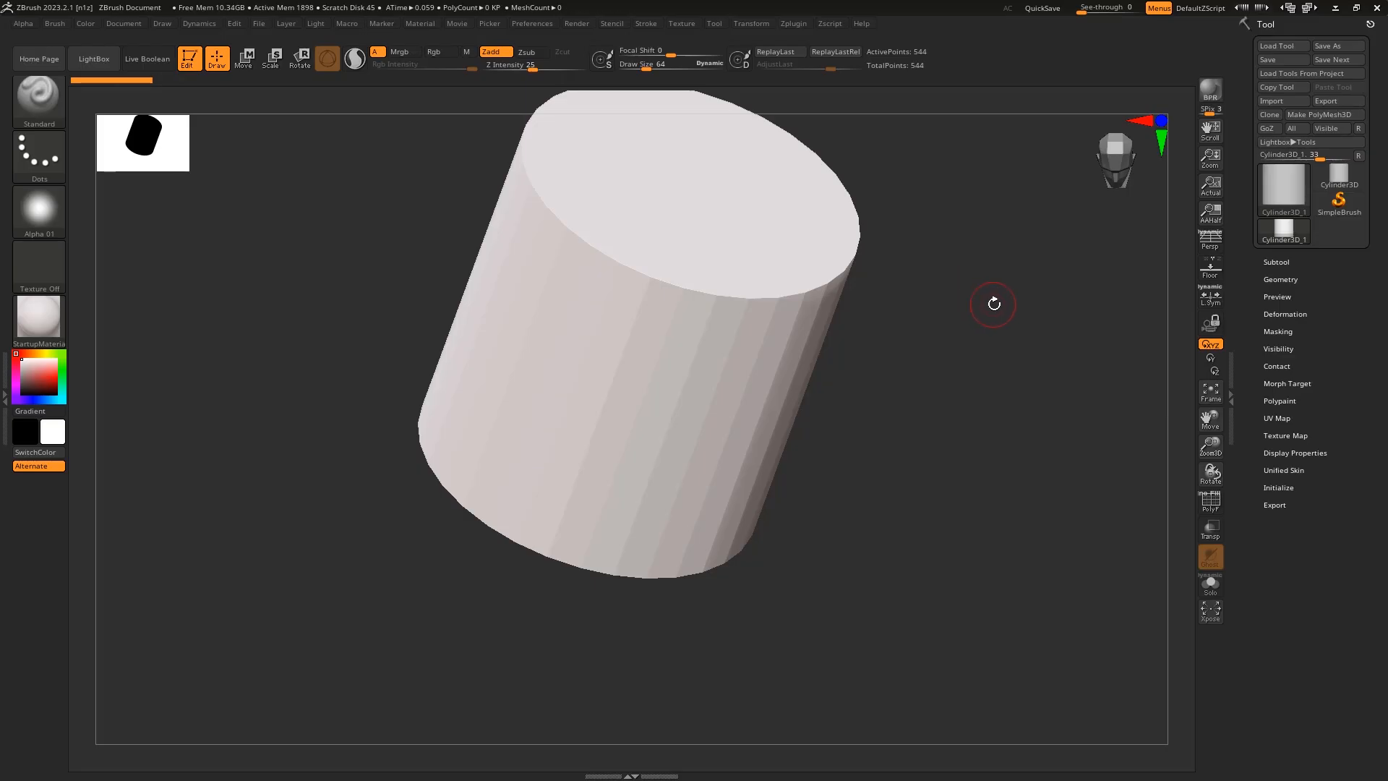
{"action": "left_click_drag", "start_coordinate": [993, 305], "coordinate": [904, 310]}
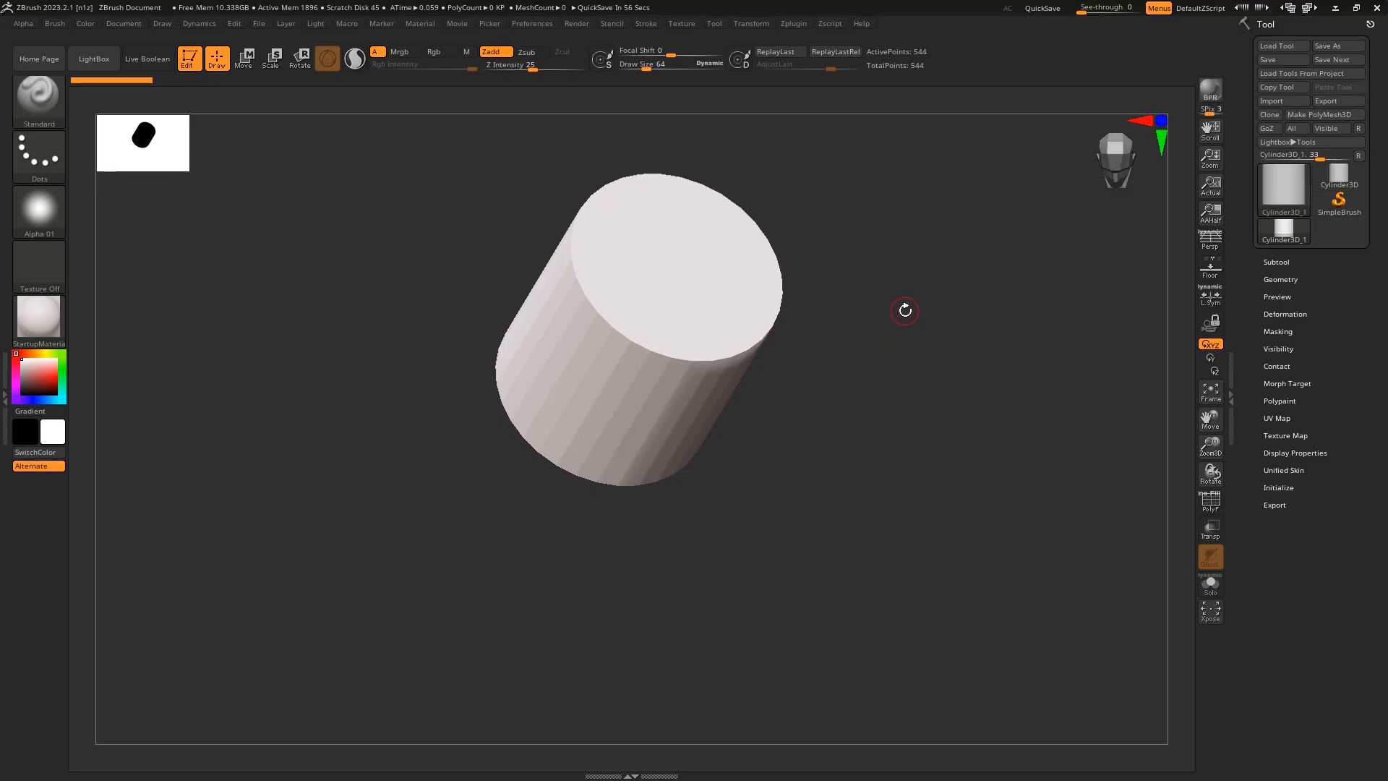
{"action": "left_click_drag", "start_coordinate": [912, 311], "coordinate": [848, 320]}
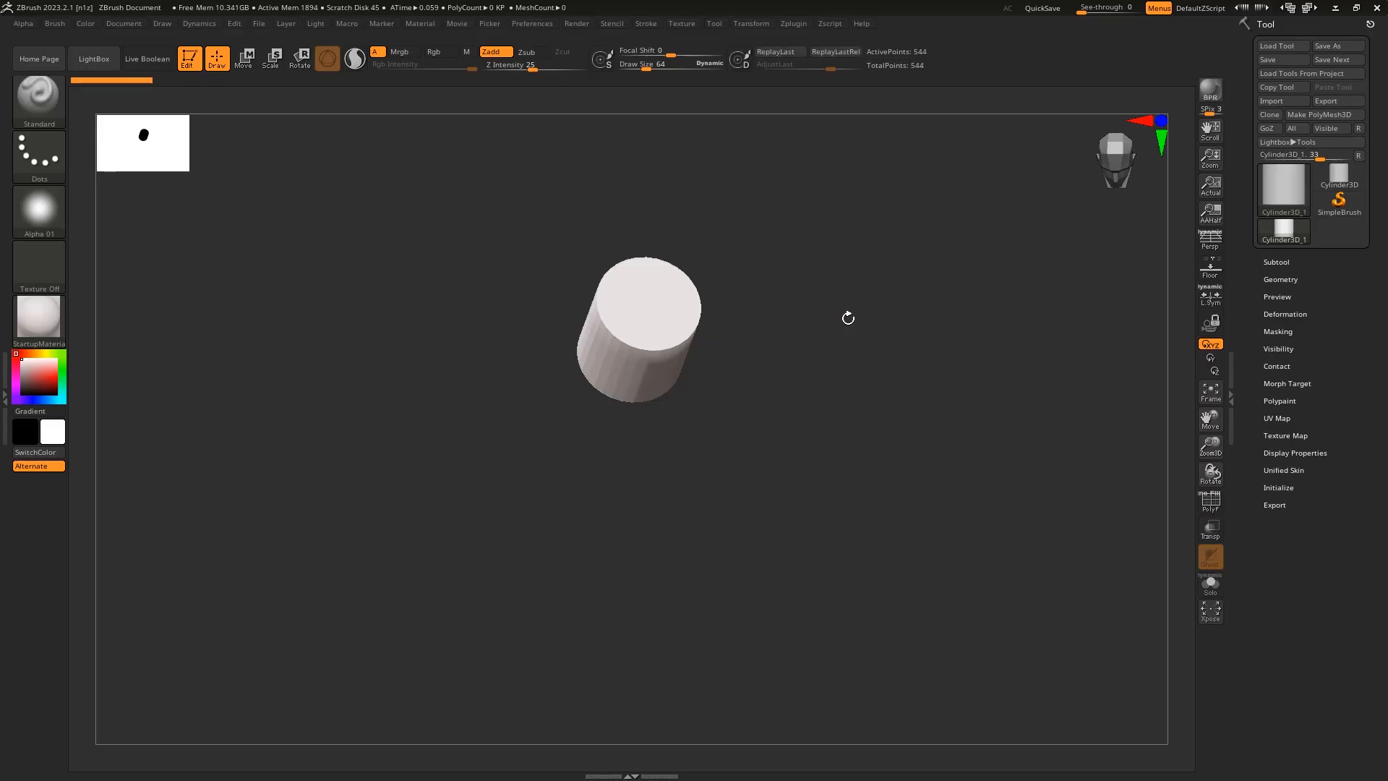
{"action": "left_click_drag", "start_coordinate": [840, 319], "coordinate": [889, 336]}
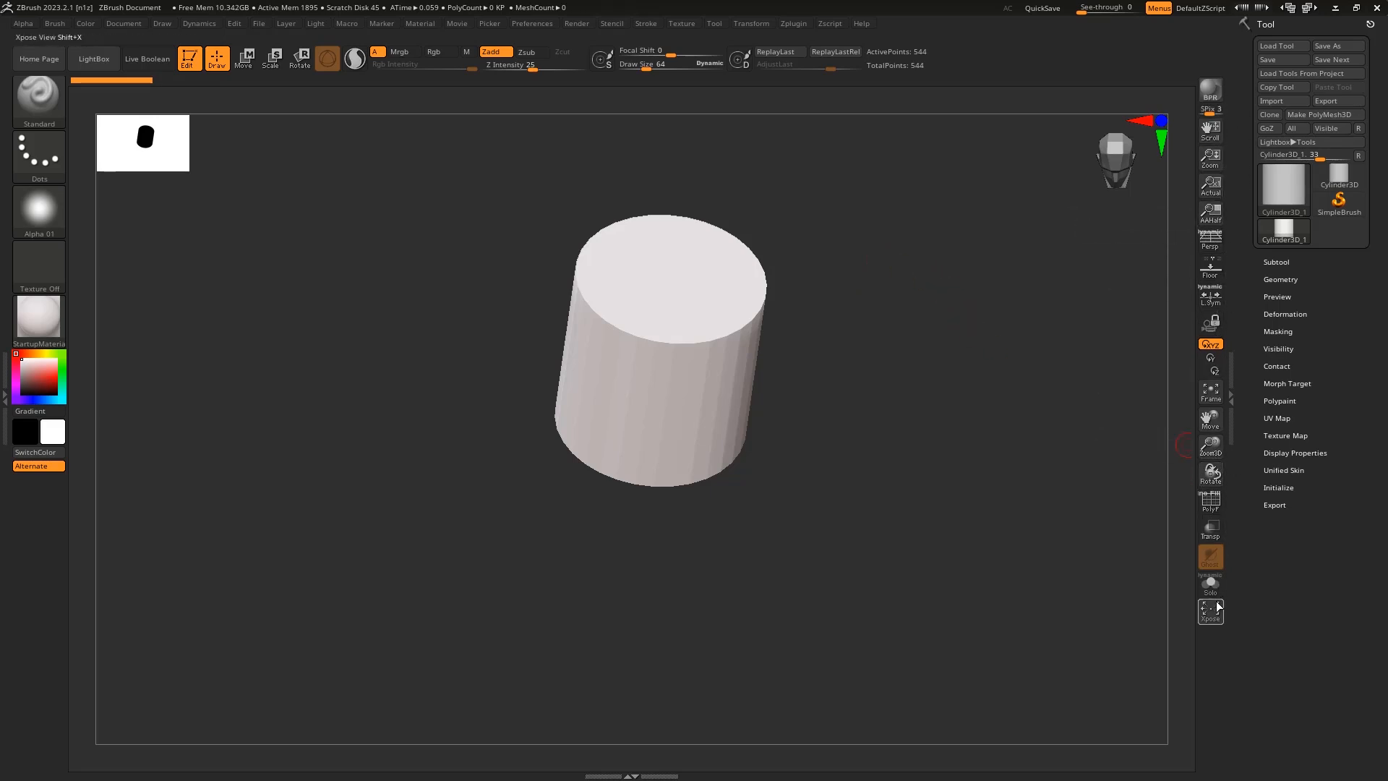
{"action": "mouse_move", "coordinate": [1212, 446]}
{"action": "left_mouse_down"}
{"action": "mouse_move", "coordinate": [1216, 474]}
{"action": "mouse_move", "coordinate": [1219, 412]}
{"action": "mouse_move", "coordinate": [1220, 466]}
{"action": "left_mouse_up"}
{"action": "left_click_drag", "start_coordinate": [883, 414], "coordinate": [979, 374]}
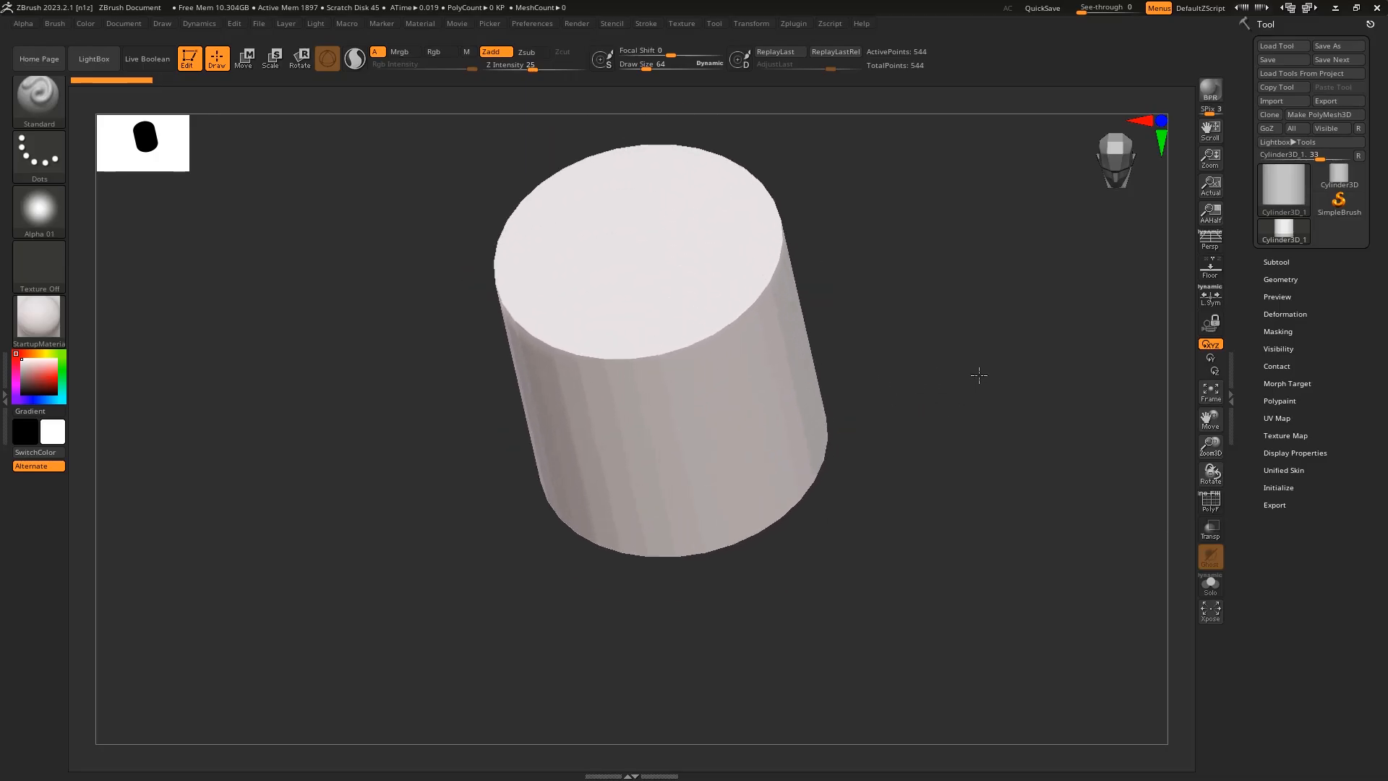
Step: Zoom in until the cylinder fills the canvas, and fit the whole mesh back into view
{"action": "left_click_drag", "start_coordinate": [1206, 433], "coordinate": [1208, 560]}
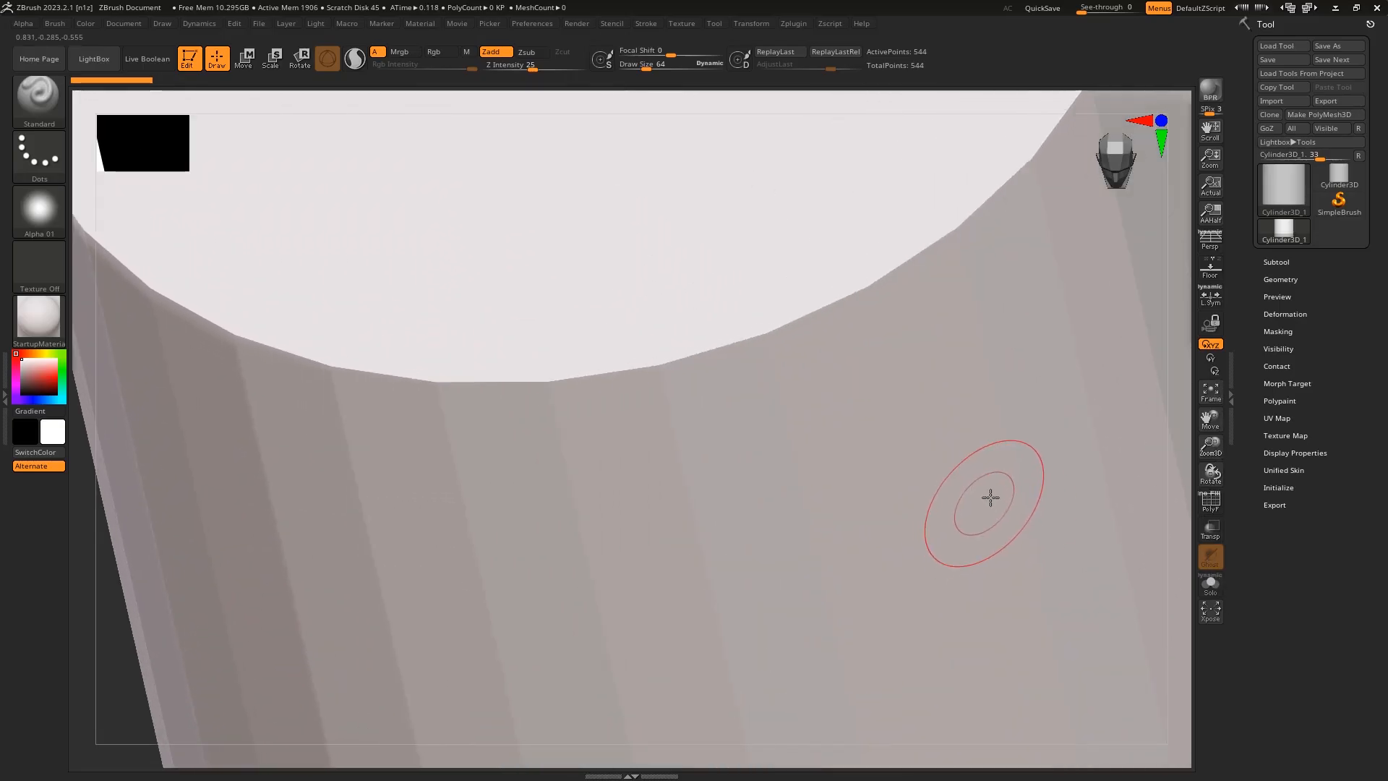
{"action": "left_click", "coordinate": [888, 475]}
{"action": "left_click", "coordinate": [993, 336]}
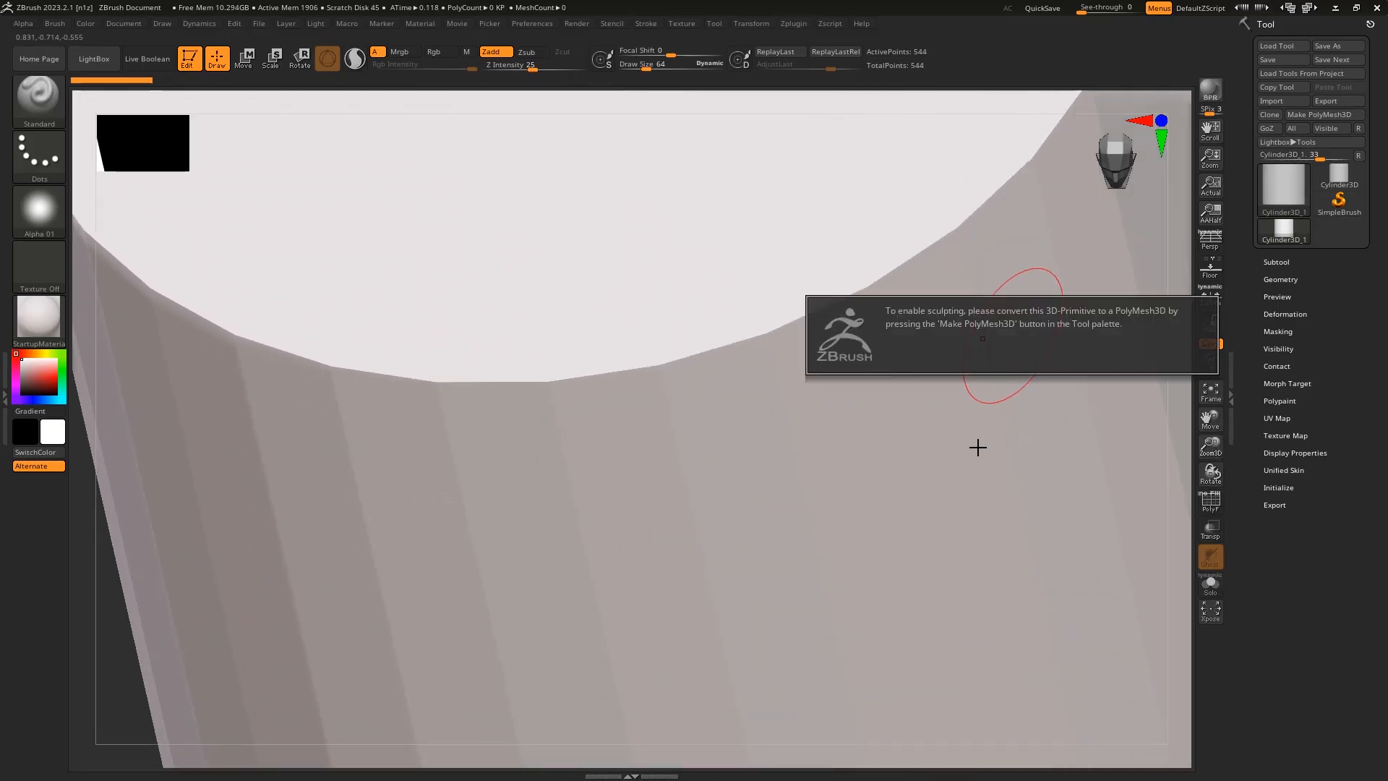
{"action": "left_click", "coordinate": [1211, 393]}
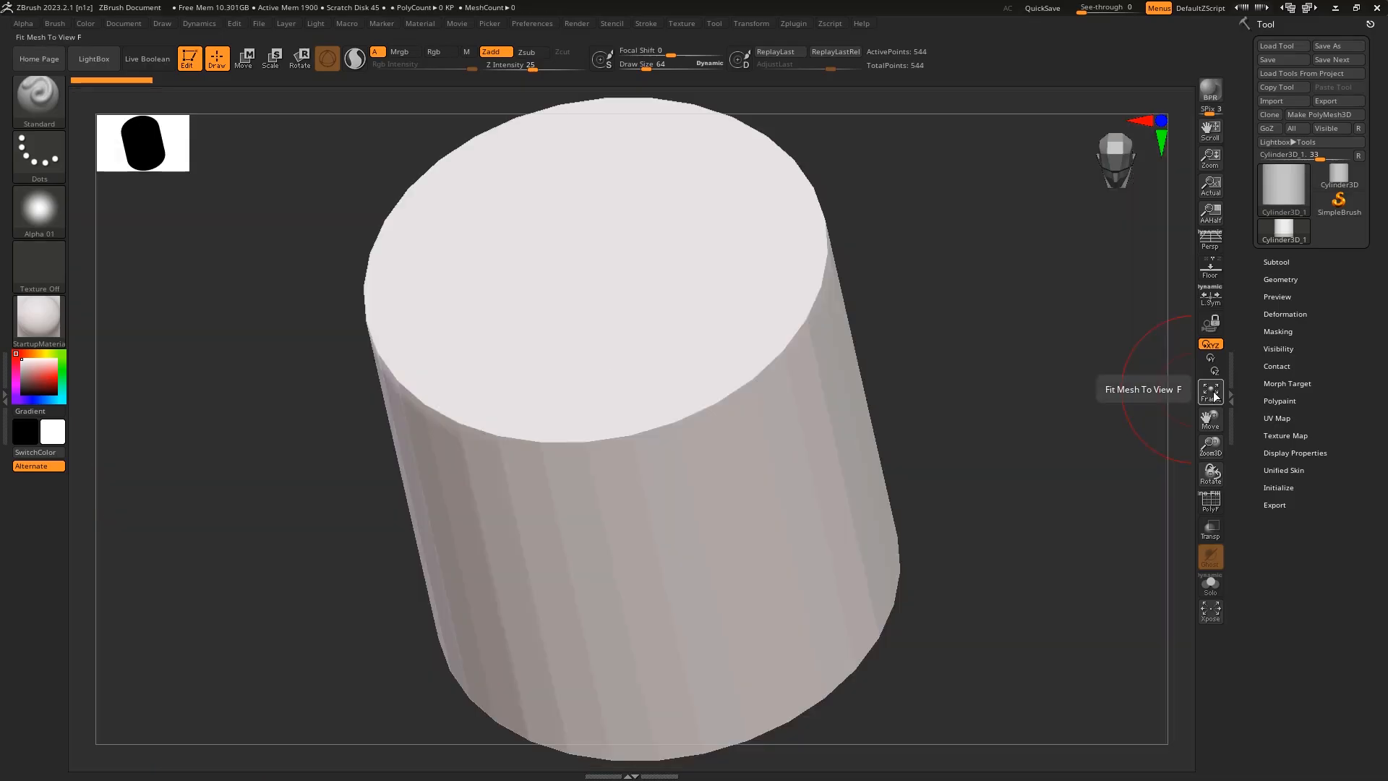
Step: Straighten the cylinder's view and snap it through standard views such as front and side using the Cam View head
{"action": "left_click_drag", "start_coordinate": [967, 430], "coordinate": [964, 367]}
{"action": "left_click", "coordinate": [1113, 160]}
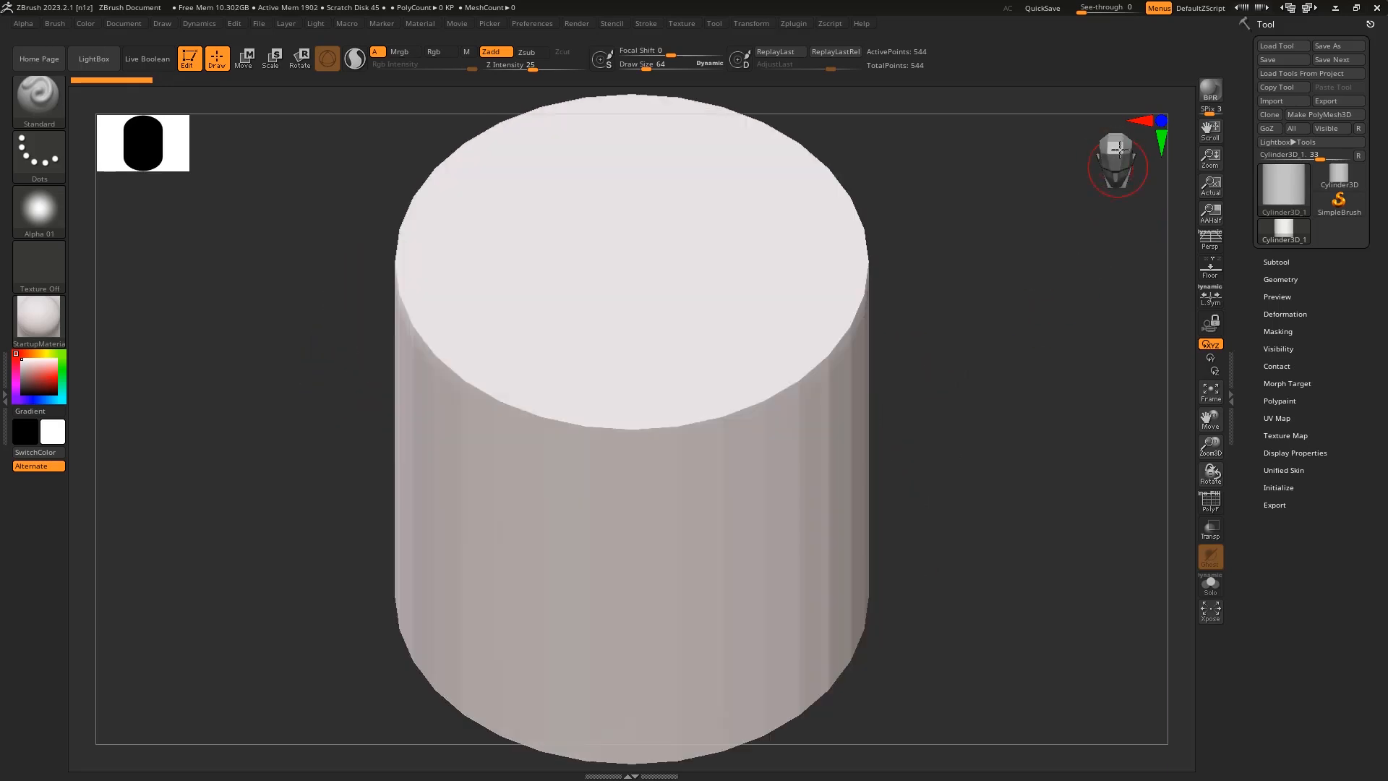
{"action": "left_click", "coordinate": [1117, 154]}
{"action": "left_click", "coordinate": [1118, 150]}
{"action": "left_click", "coordinate": [1118, 153]}
{"action": "left_click", "coordinate": [1117, 152]}
{"action": "left_click", "coordinate": [1132, 145]}
{"action": "left_click", "coordinate": [1113, 152]}
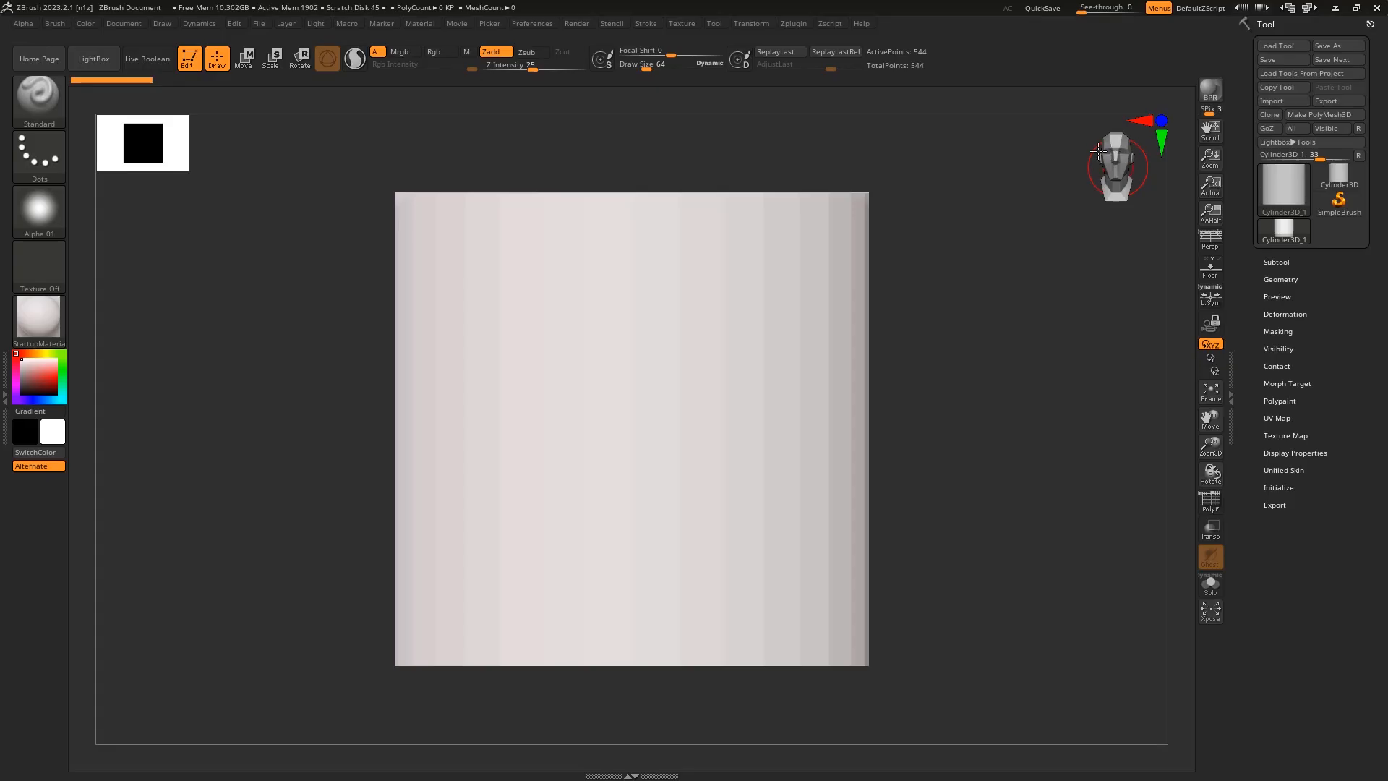
{"action": "left_click", "coordinate": [1098, 149]}
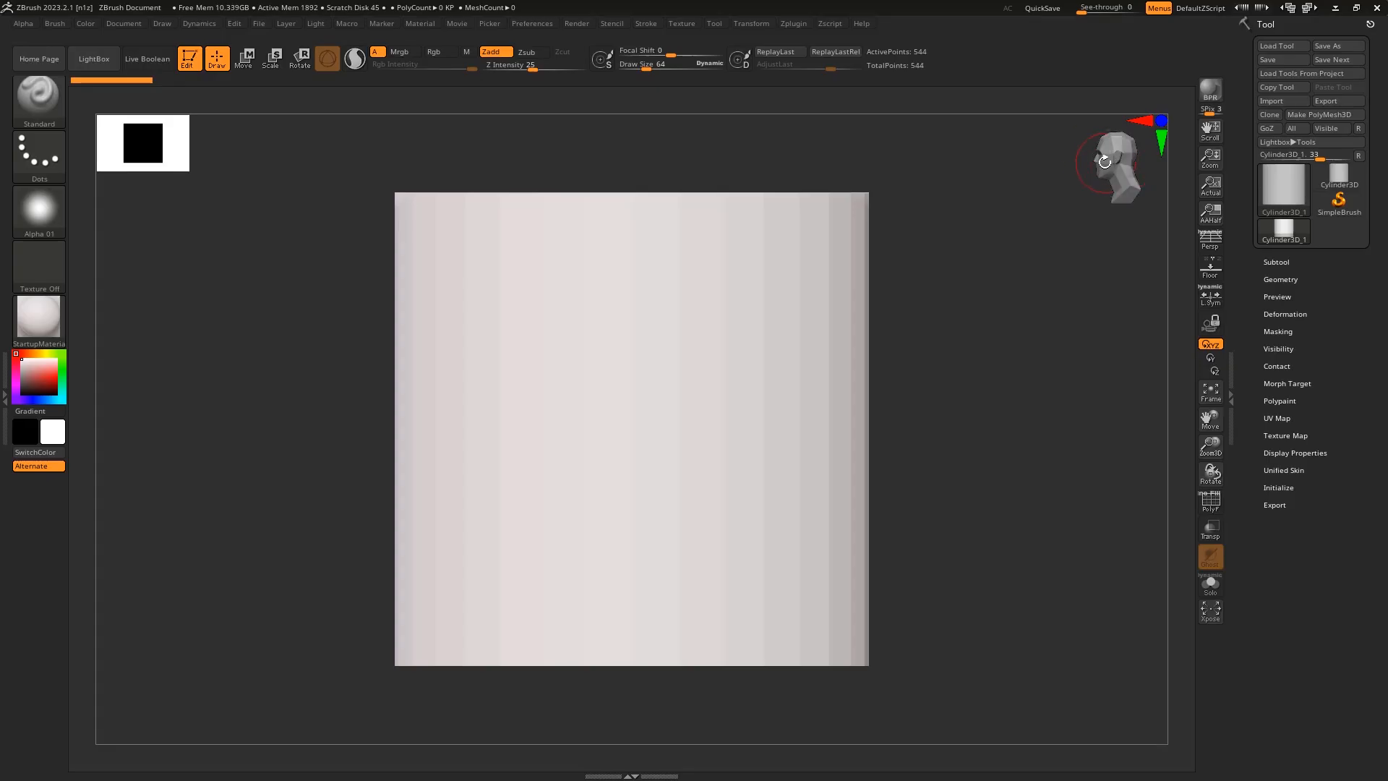
{"action": "left_click", "coordinate": [1115, 163]}
Step: Orbit the cylinder to a tilted view from above, and zoom out and back in on it
{"action": "left_click_drag", "start_coordinate": [1029, 213], "coordinate": [994, 293]}
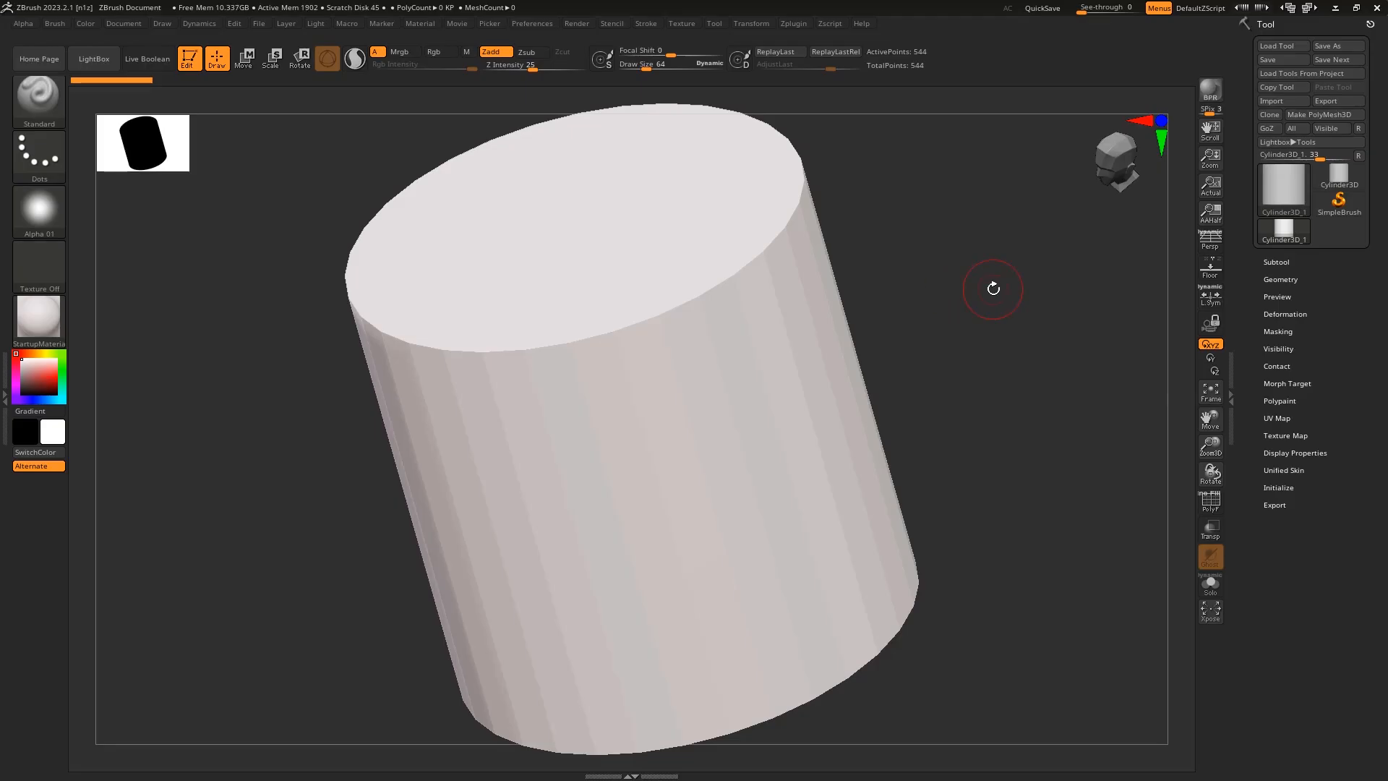
{"action": "left_click_drag", "start_coordinate": [994, 288], "coordinate": [797, 318], "text": "alt"}
{"action": "left_click_drag", "start_coordinate": [771, 326], "coordinate": [849, 312], "text": "alt"}
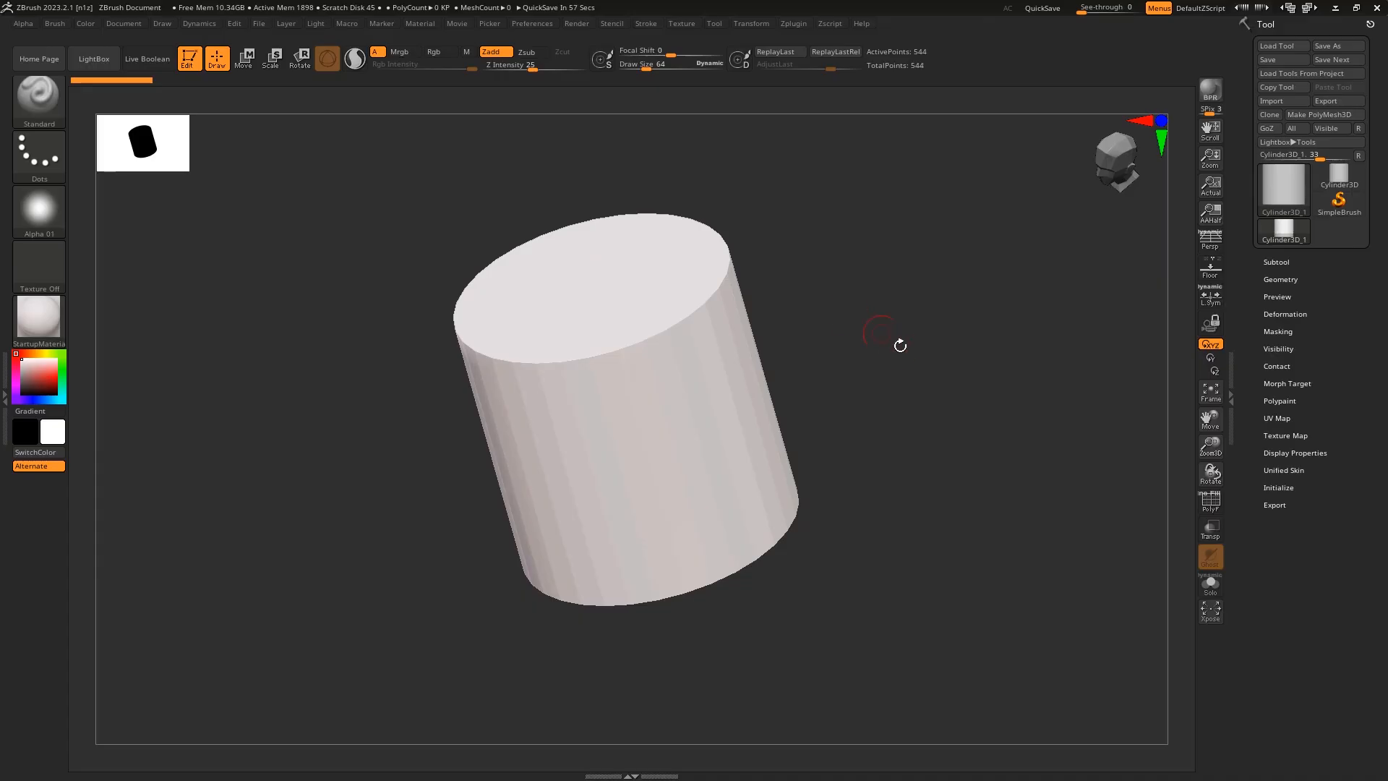
{"action": "left_click_drag", "start_coordinate": [860, 362], "coordinate": [971, 320]}
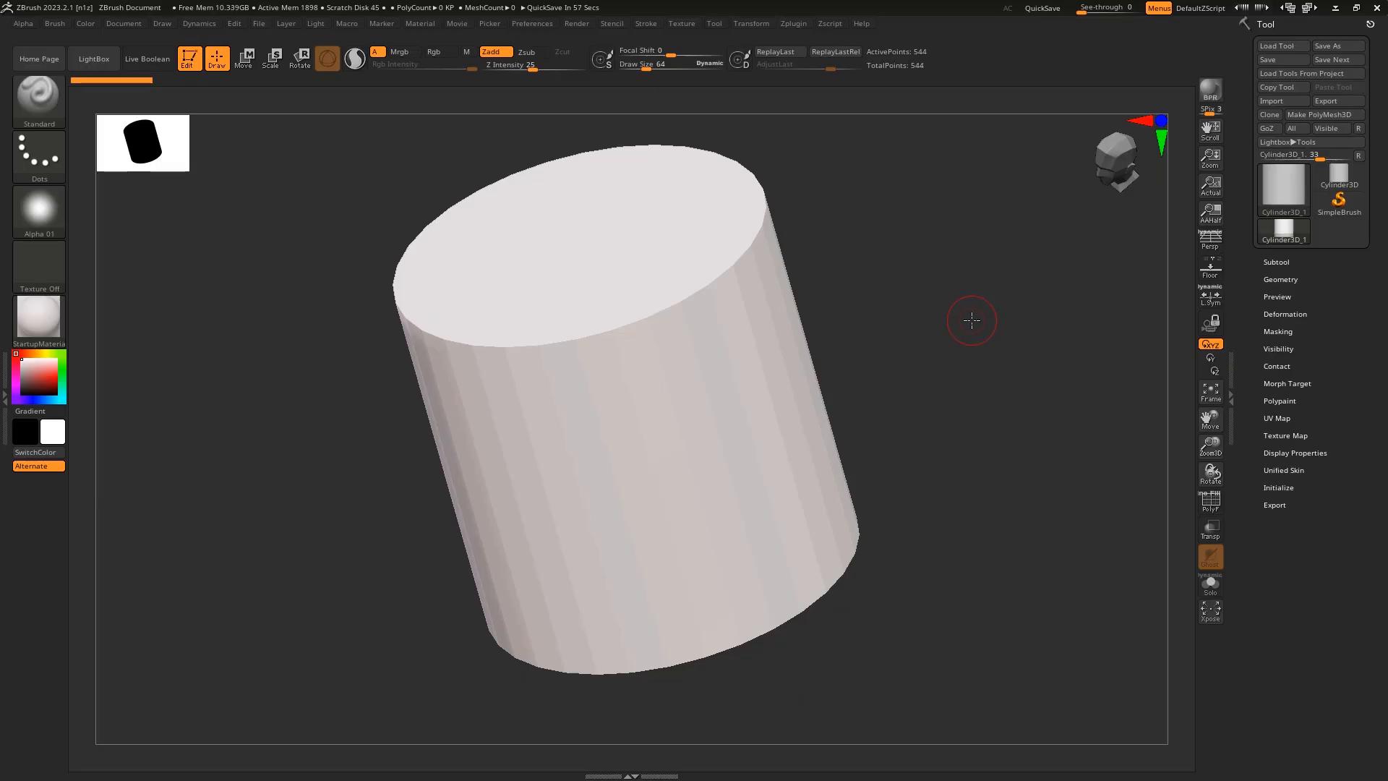
Step: Zoom out slightly from the cylinder, nudge the view, and orbit to see more of its top face
{"action": "left_click_drag", "start_coordinate": [972, 318], "coordinate": [942, 344]}
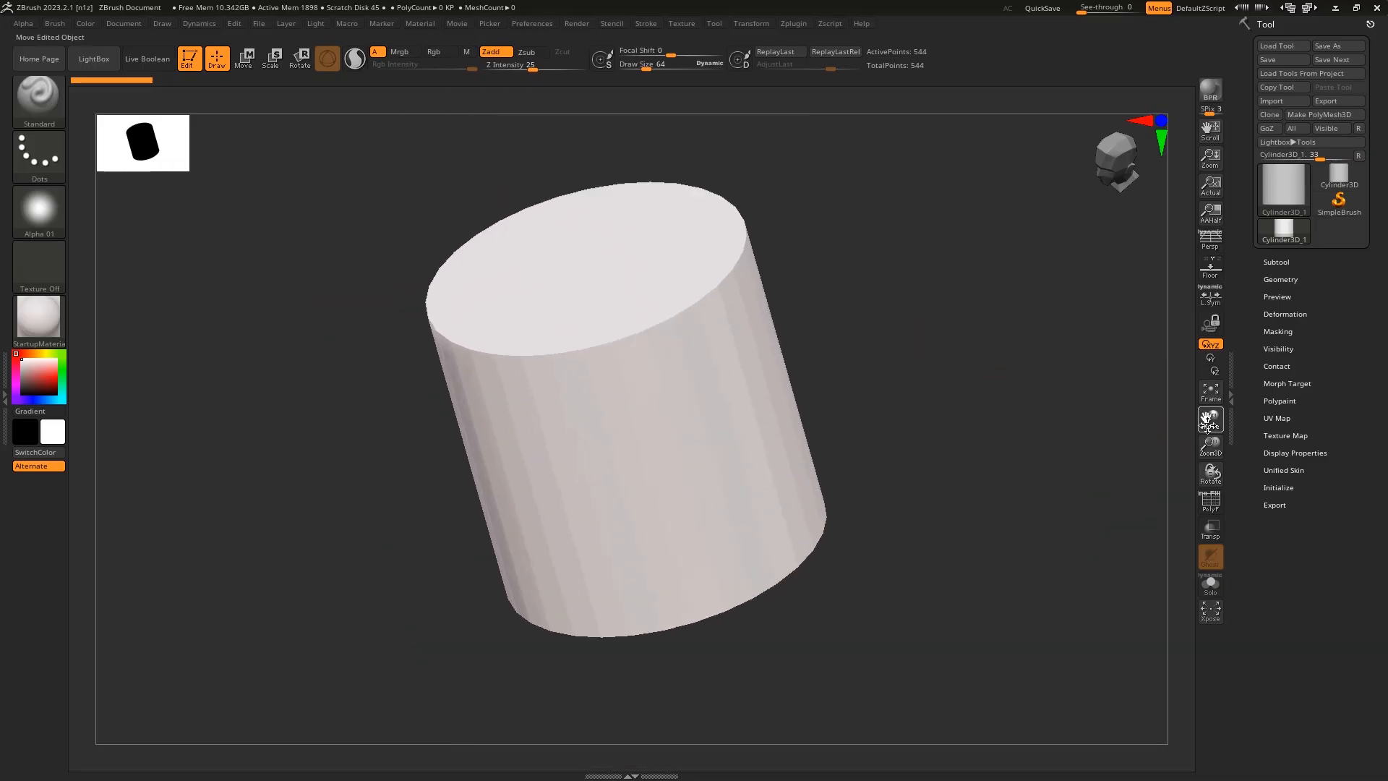
{"action": "mouse_move", "coordinate": [1208, 417]}
{"action": "left_mouse_down"}
{"action": "mouse_move", "coordinate": [1121, 425]}
{"action": "mouse_move", "coordinate": [1209, 421]}
{"action": "left_mouse_up"}
{"action": "mouse_move", "coordinate": [864, 417]}
{"action": "left_mouse_down"}
{"action": "mouse_move", "coordinate": [880, 412]}
{"action": "mouse_move", "coordinate": [857, 438]}
{"action": "left_mouse_up"}
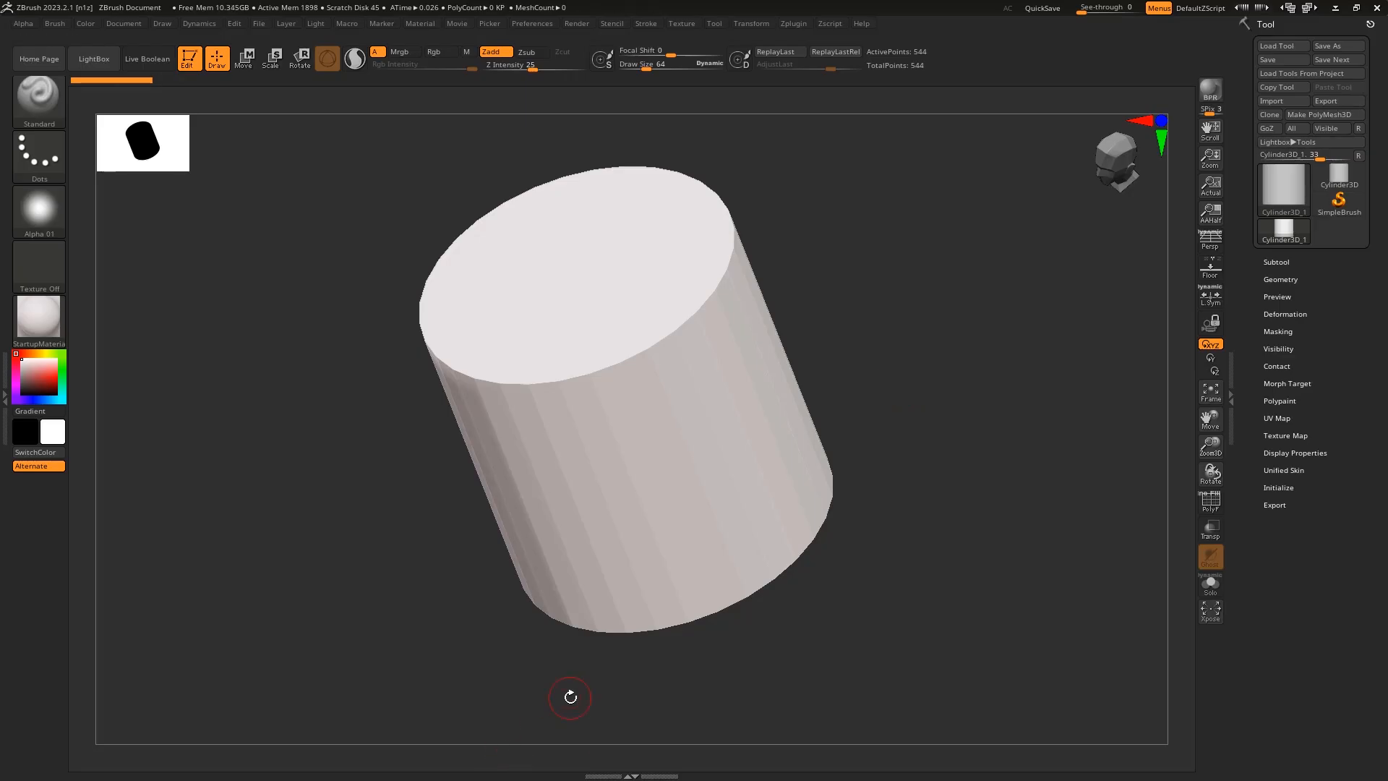
Step: Switch to the Fluid x Solid vol 2 image folder, open the Project 37 image and page back to Project 32
{"action": "key", "text": "super"}
{"action": "left_click", "coordinate": [302, 768]}
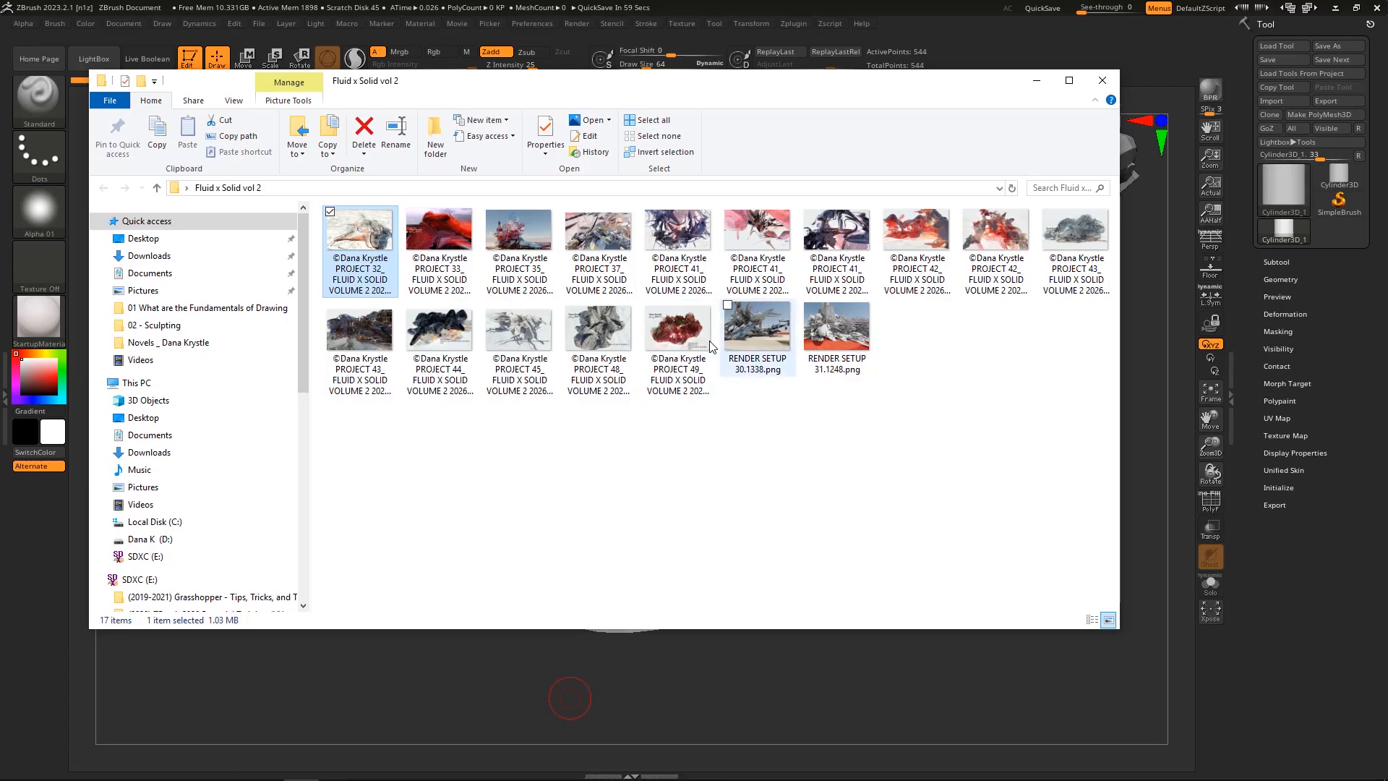
{"action": "double_click", "coordinate": [610, 230]}
{"action": "left_click", "coordinate": [186, 406]}
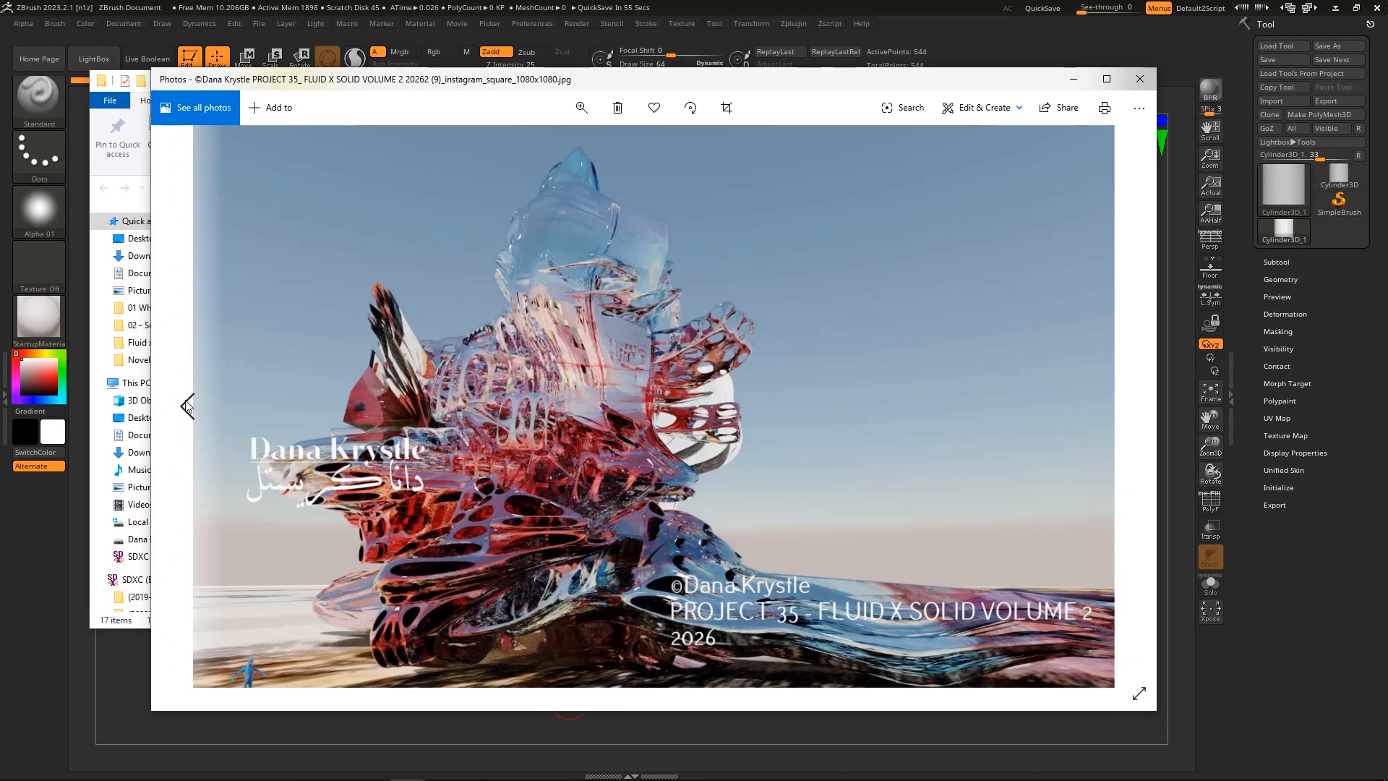
{"action": "left_click", "coordinate": [186, 405]}
{"action": "left_click", "coordinate": [186, 406]}
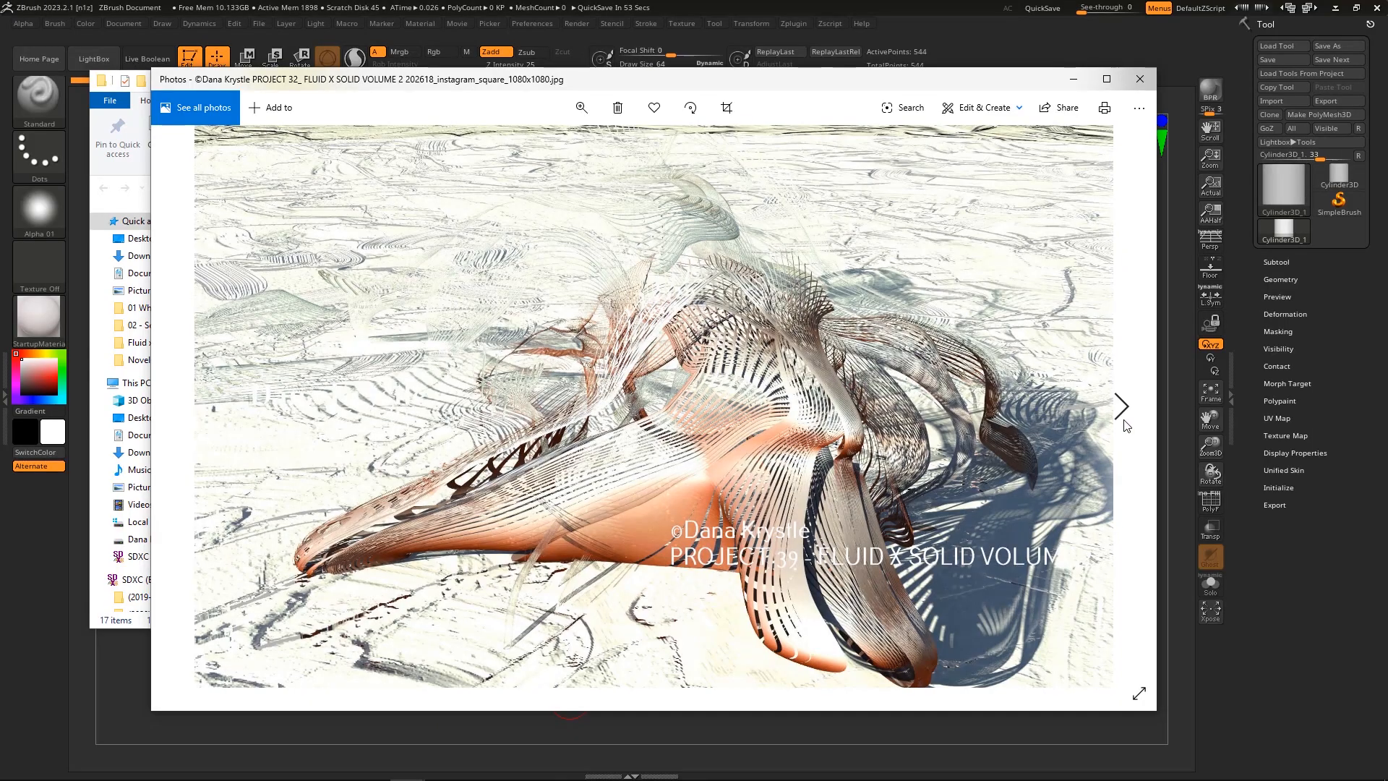
Step: Page forward through the Fluid x Solid project images past Project 43, close the image viewer and minimise the folder window
{"action": "left_click", "coordinate": [1126, 402]}
{"action": "left_click", "coordinate": [1128, 402]}
{"action": "left_click", "coordinate": [1127, 401]}
{"action": "left_click", "coordinate": [1128, 401]}
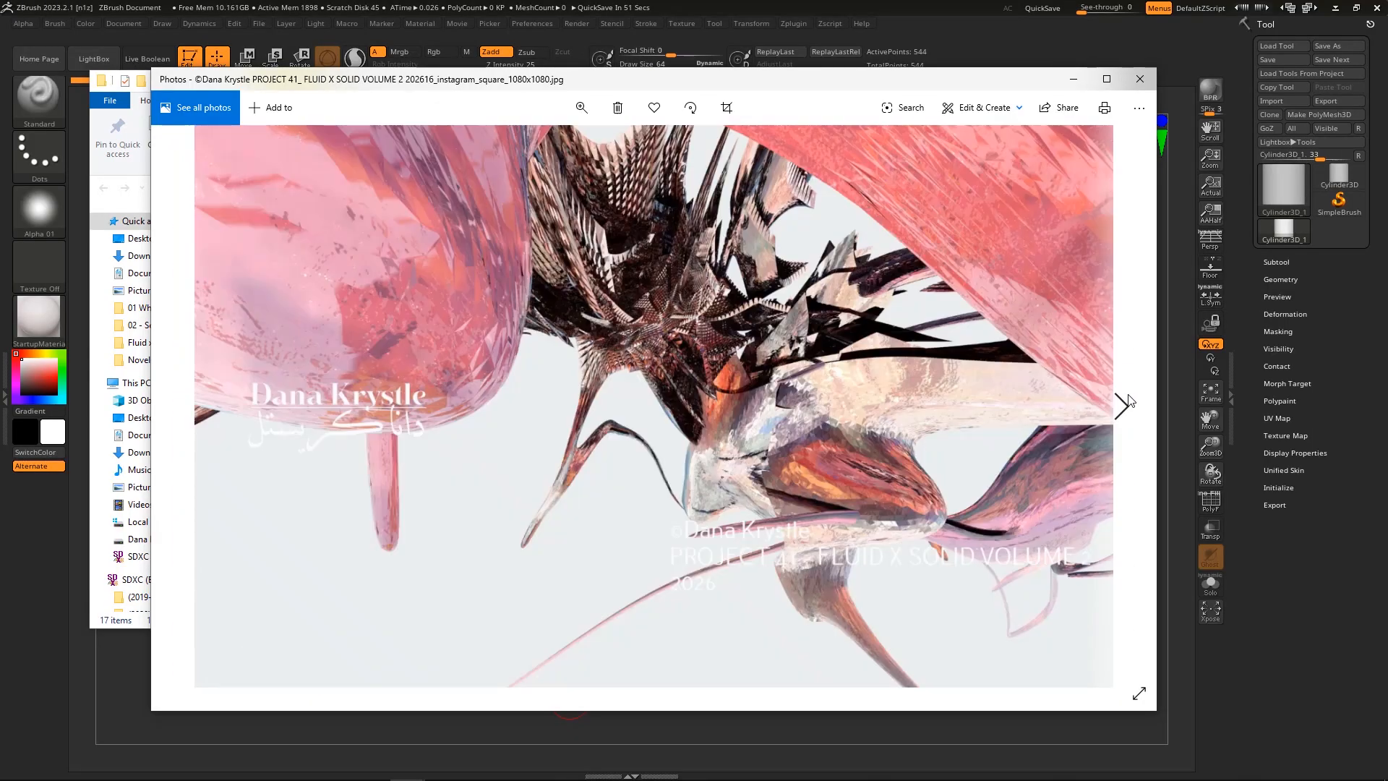
{"action": "left_click", "coordinate": [1127, 401]}
{"action": "left_click", "coordinate": [1127, 401]}
{"action": "left_click", "coordinate": [1127, 401]}
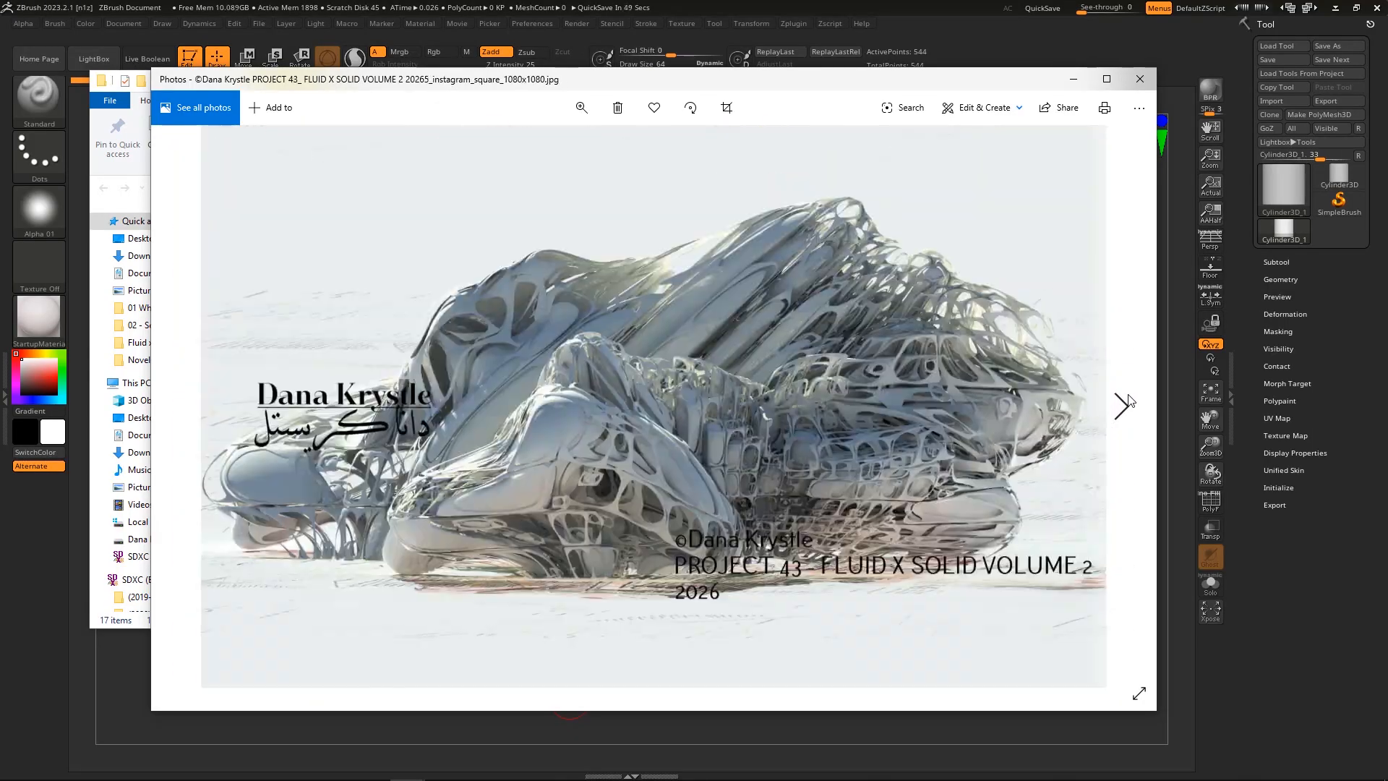
{"action": "left_click", "coordinate": [1127, 401]}
{"action": "left_click", "coordinate": [1140, 79]}
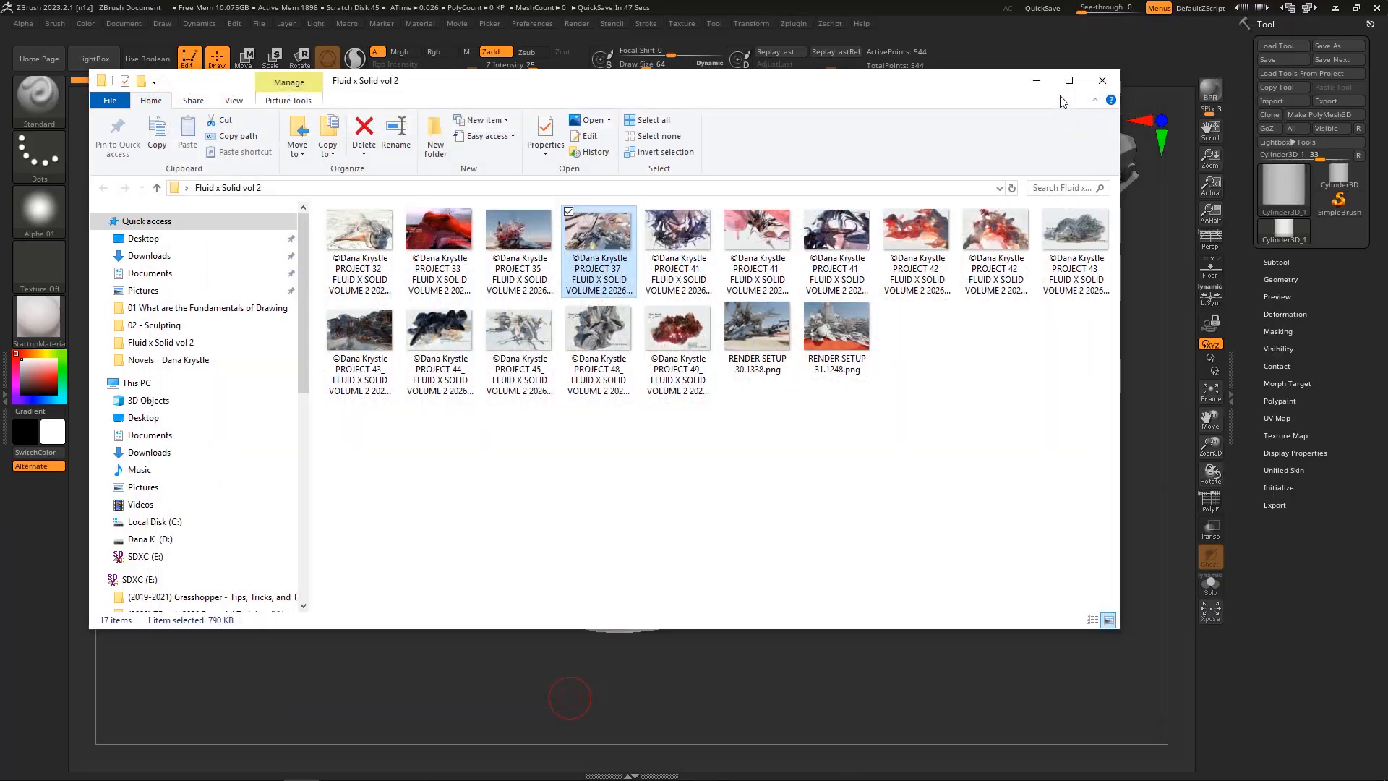
{"action": "left_click", "coordinate": [1038, 88]}
Step: Orbit the cylinder slightly and replace it in the canvas with the Sphere3D primitive
{"action": "mouse_move", "coordinate": [870, 343]}
{"action": "left_mouse_down"}
{"action": "mouse_move", "coordinate": [892, 301]}
{"action": "mouse_move", "coordinate": [878, 364]}
{"action": "left_mouse_up"}
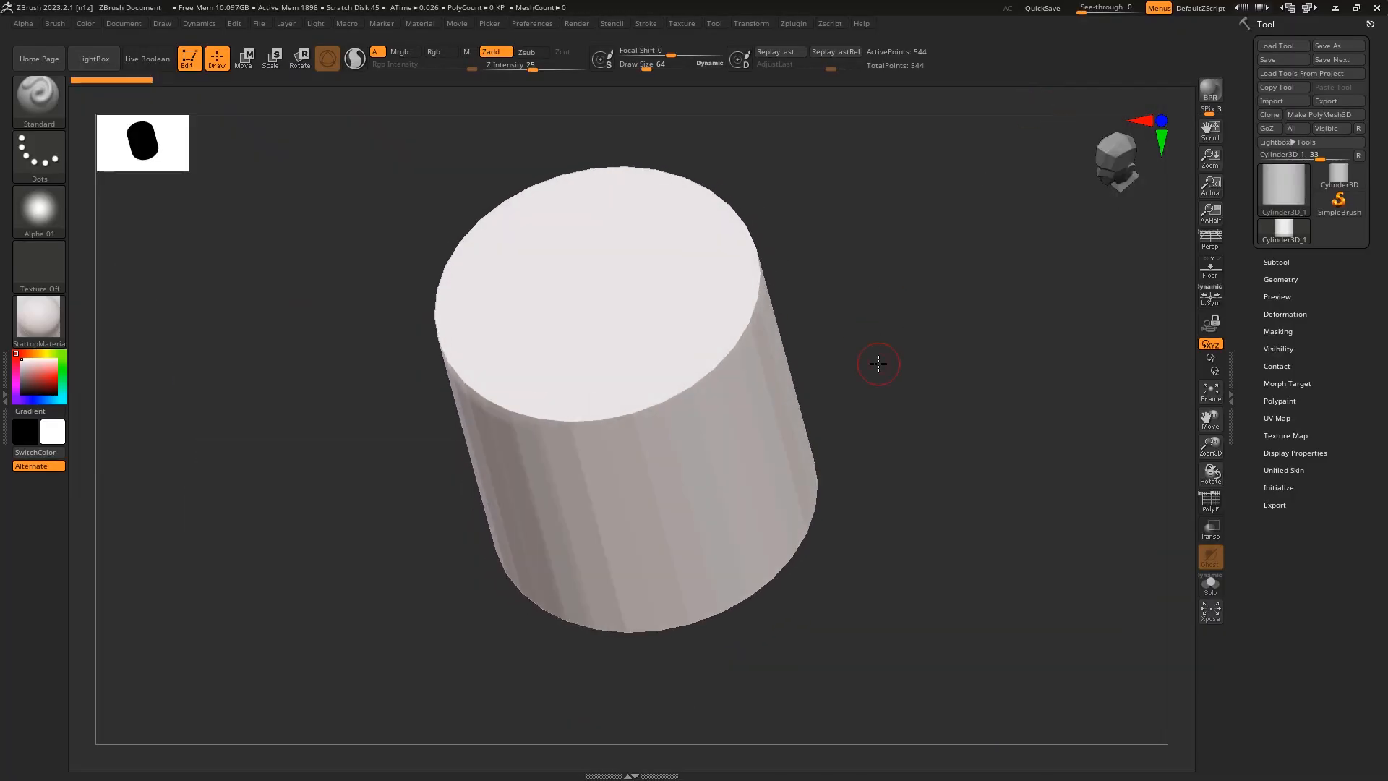
{"action": "mouse_move", "coordinate": [880, 306]}
{"action": "left_mouse_down"}
{"action": "mouse_move", "coordinate": [889, 242]}
{"action": "mouse_move", "coordinate": [889, 295]}
{"action": "left_mouse_up"}
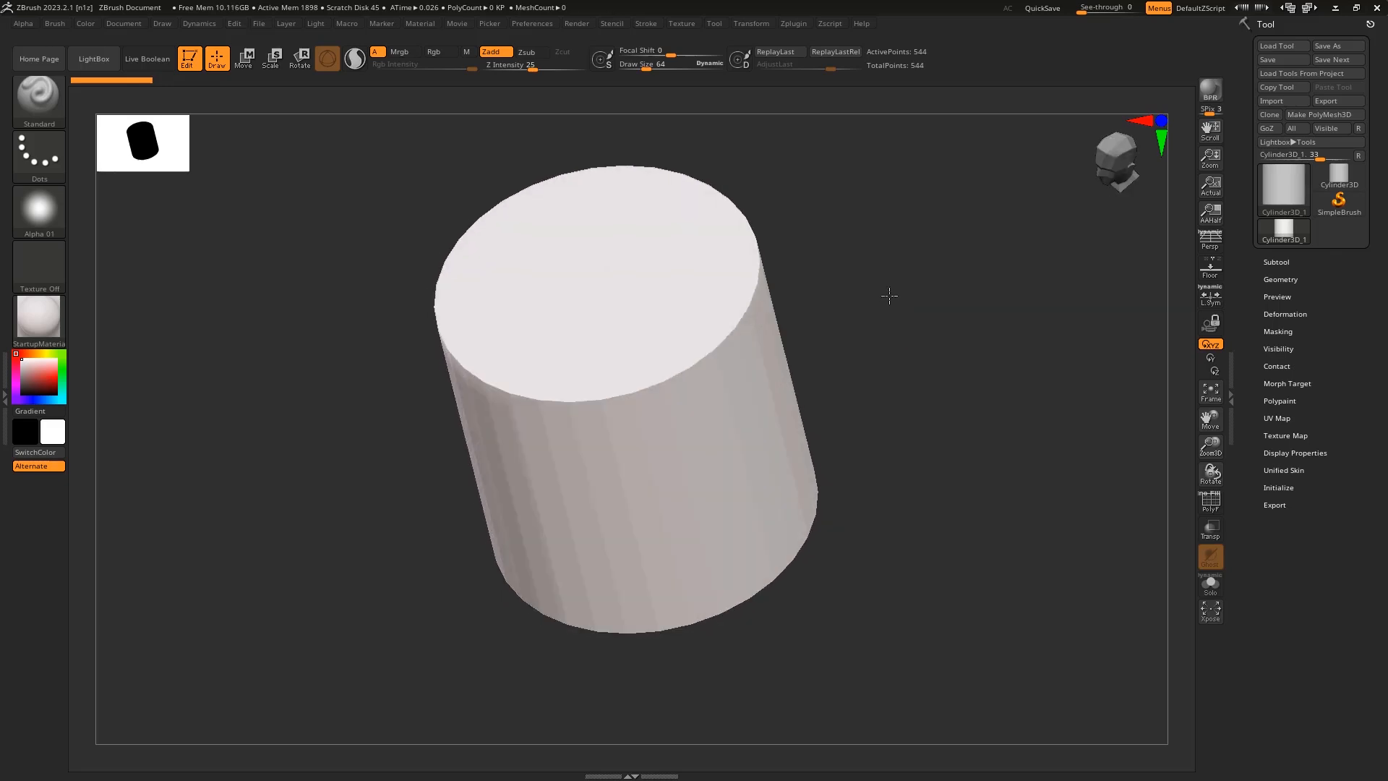
{"action": "left_click", "coordinate": [1289, 202]}
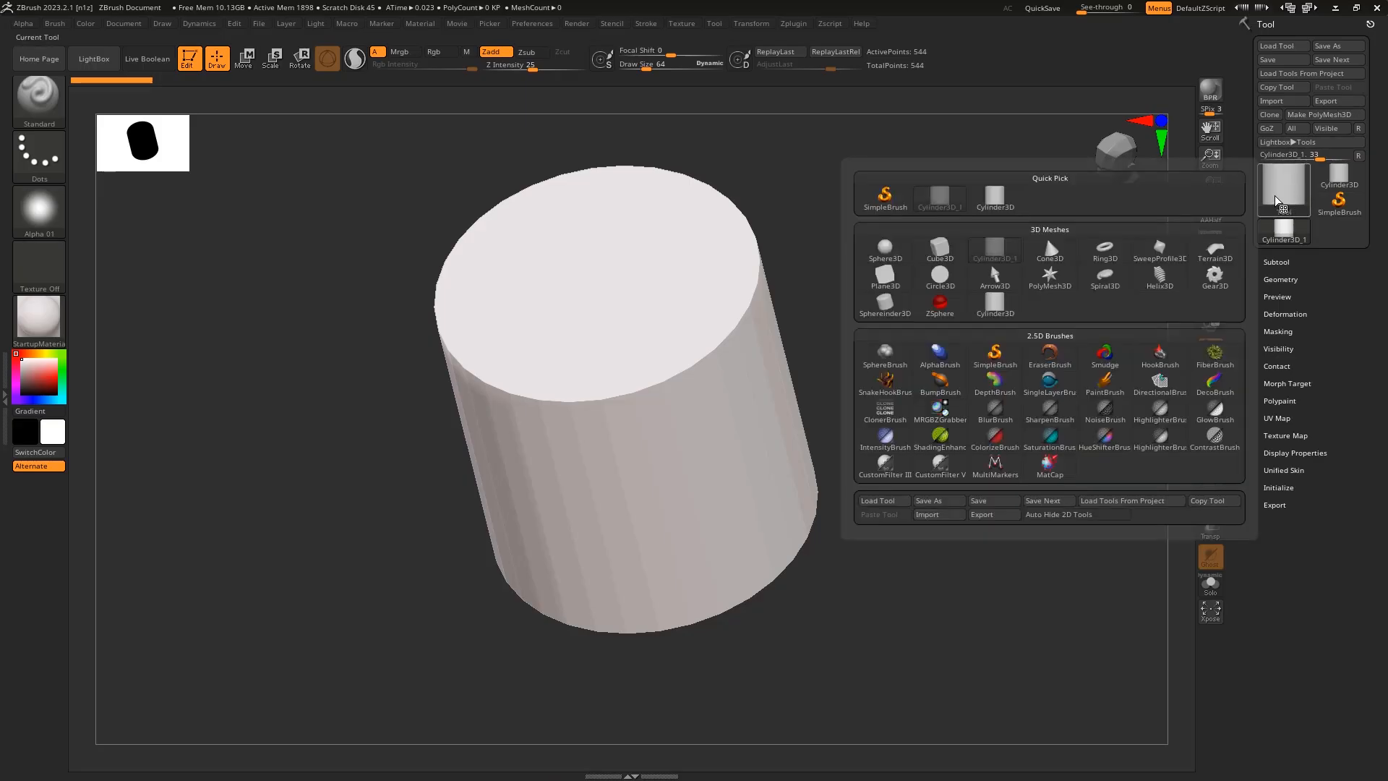
{"action": "left_click", "coordinate": [887, 251]}
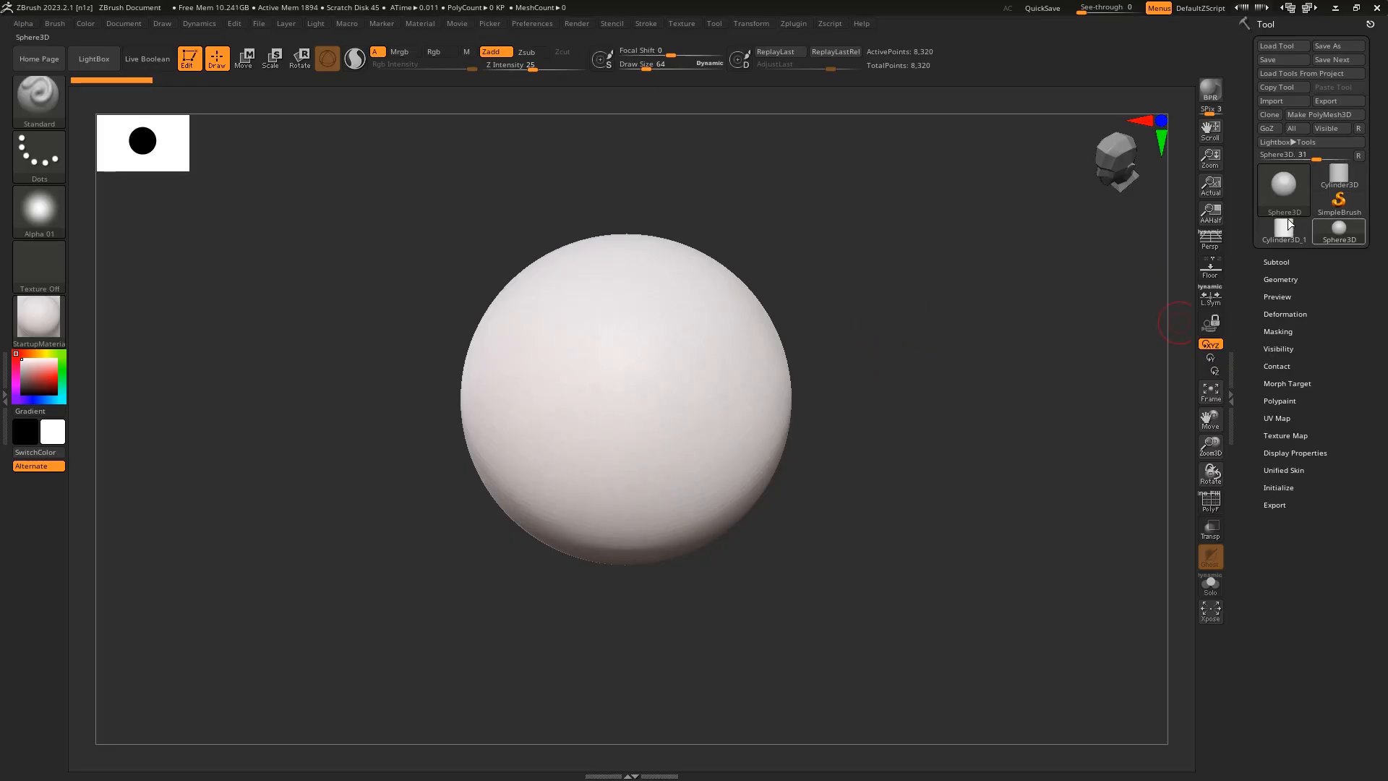
{"action": "mouse_move", "coordinate": [1289, 195]}
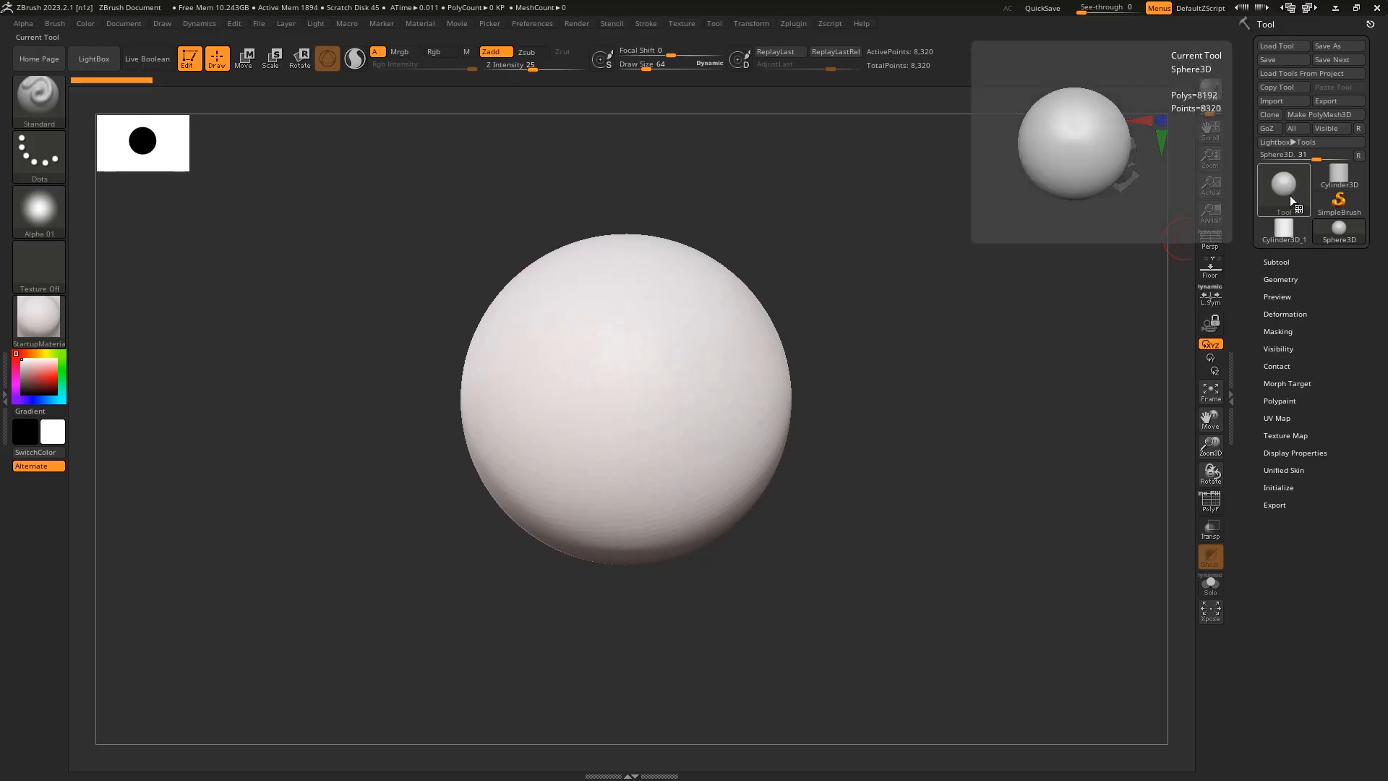
{"action": "left_click", "coordinate": [1300, 194]}
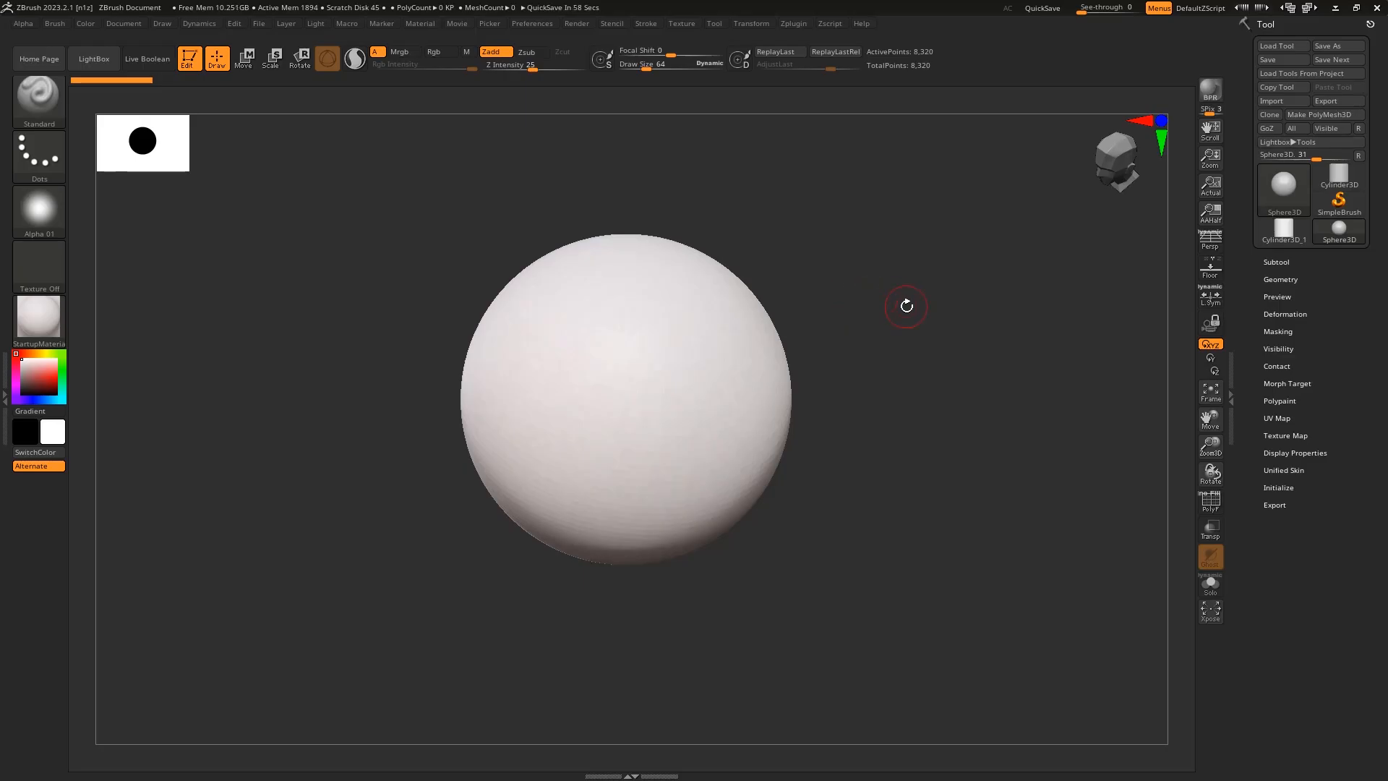
Step: Show the transform gizmo in Move mode, snap the sphere to its front view and stretch it along the X axis
{"action": "left_click", "coordinate": [245, 58]}
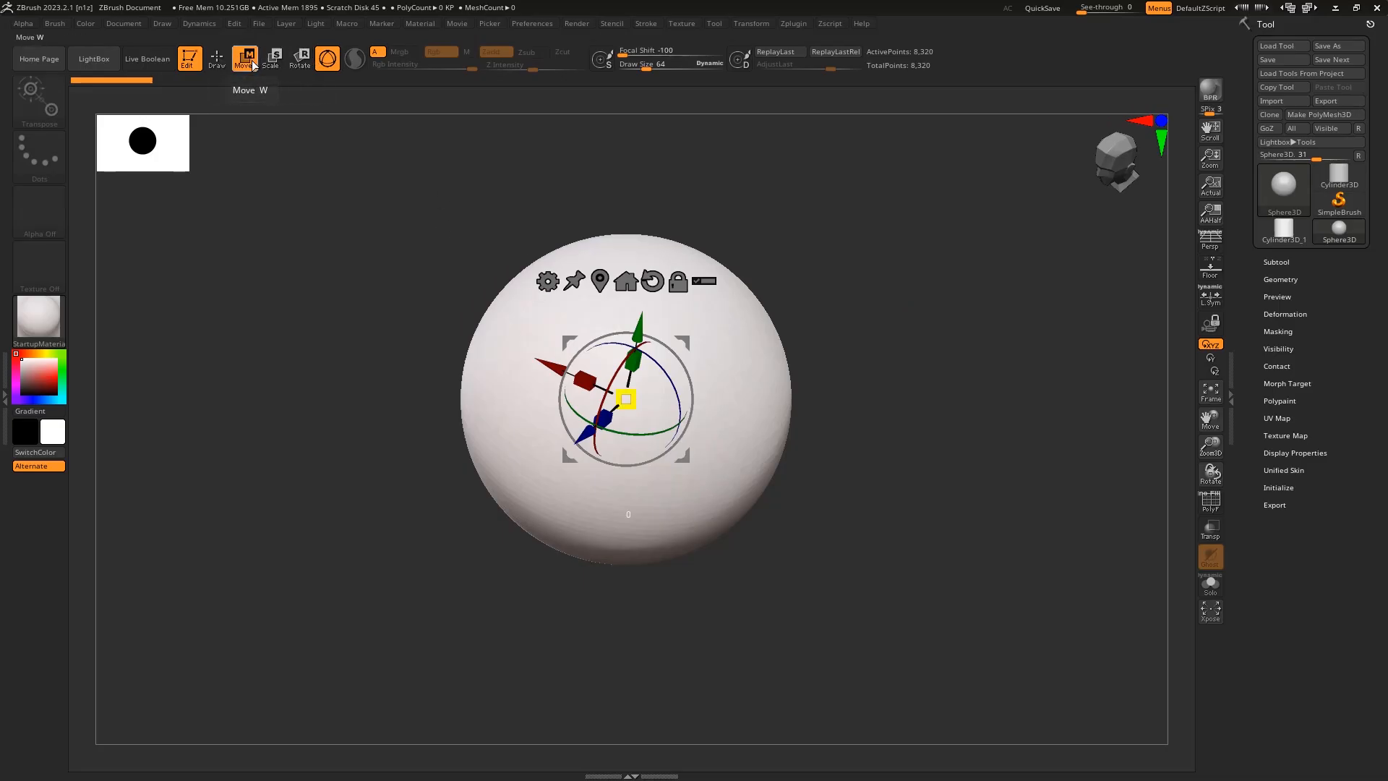
{"action": "left_click", "coordinate": [272, 57]}
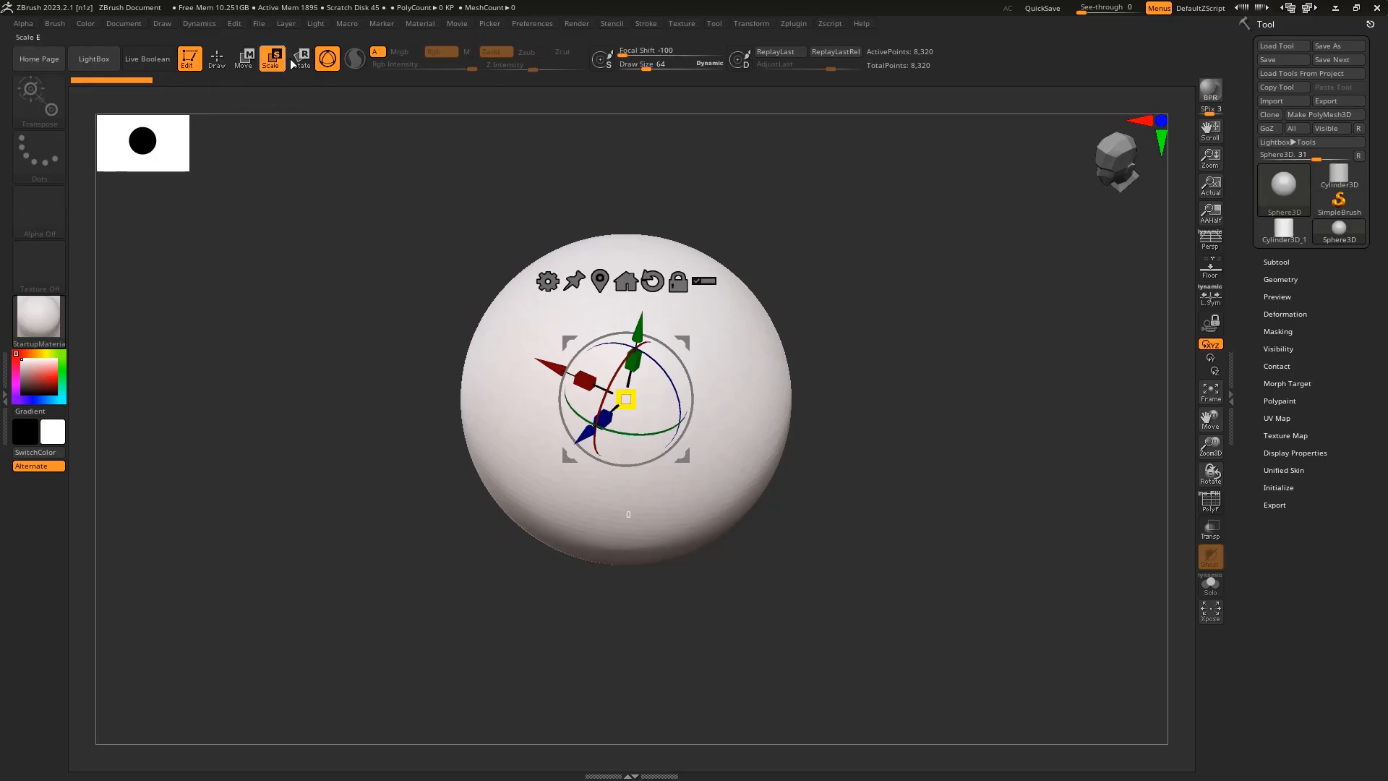
{"action": "left_click", "coordinate": [245, 59]}
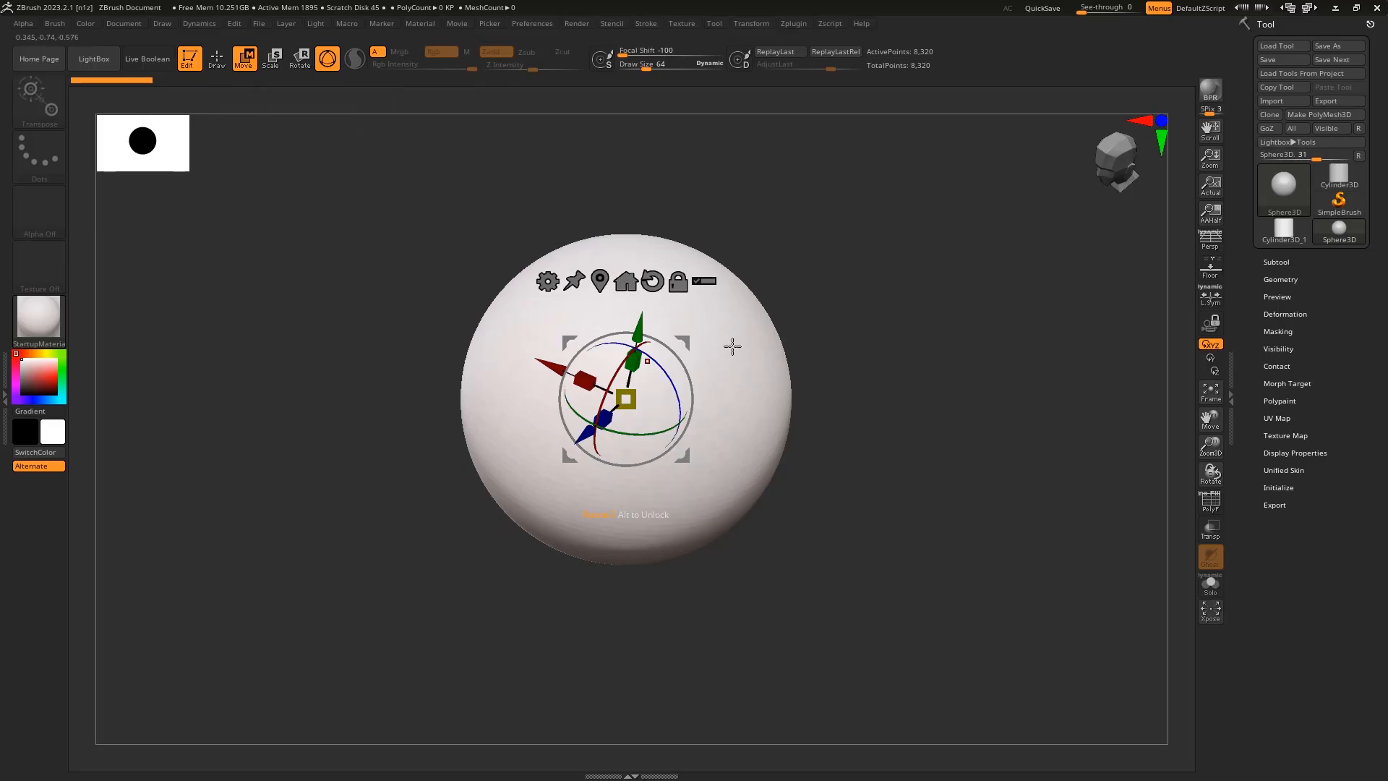
{"action": "left_click", "coordinate": [1113, 158]}
{"action": "left_click", "coordinate": [1113, 158]}
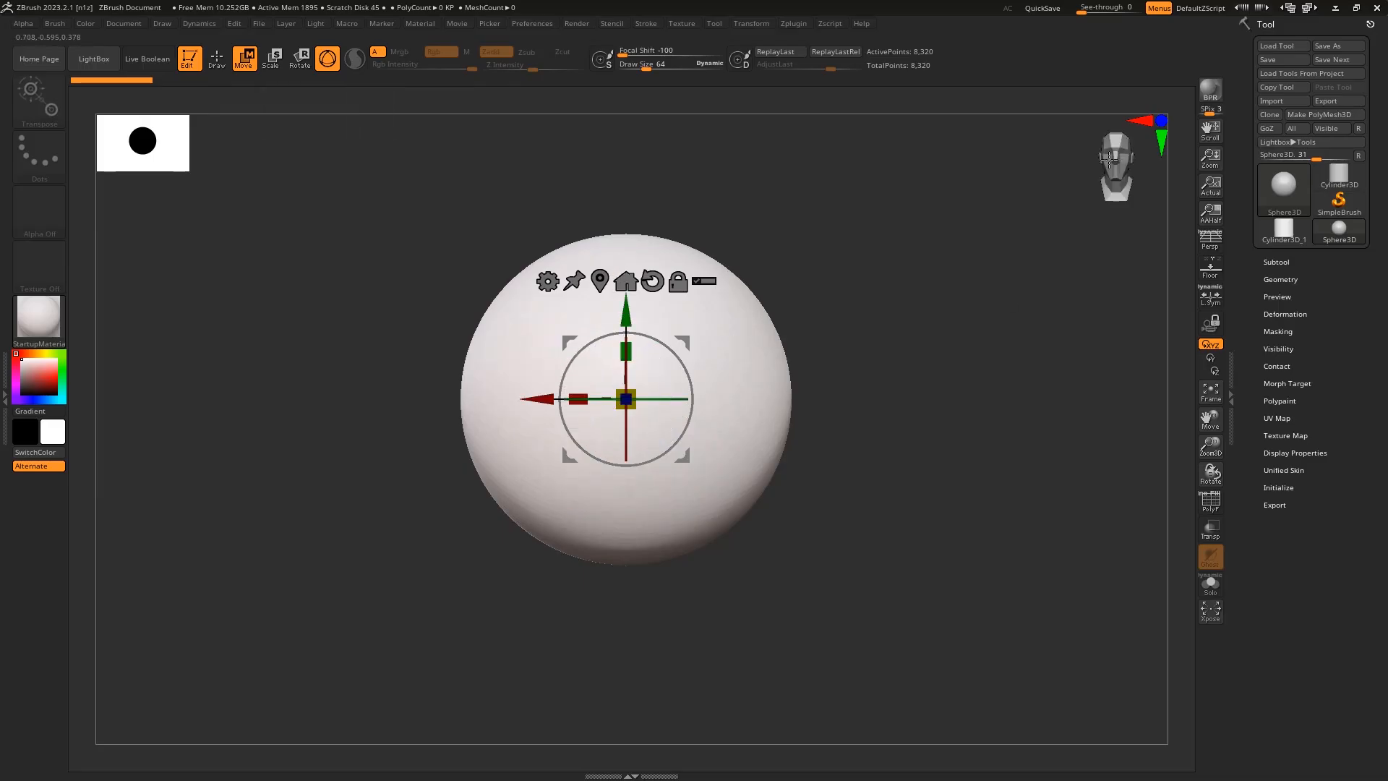
{"action": "left_click_drag", "start_coordinate": [585, 391], "coordinate": [532, 393]}
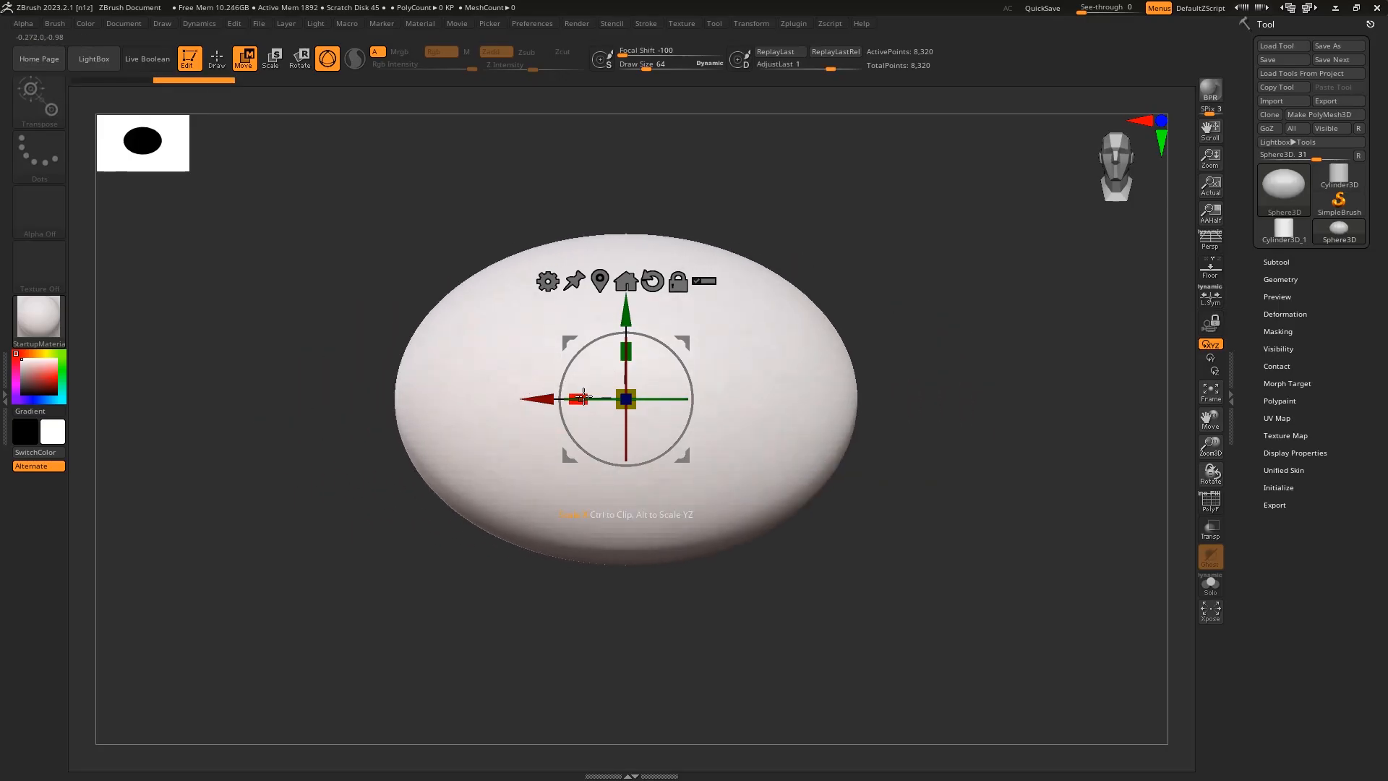
{"action": "left_click_drag", "start_coordinate": [578, 398], "coordinate": [651, 369]}
Step: Orbit to an angled view, scale the ellipsoid and move it along the Z axis with the gizmo, and return to the front view
{"action": "left_click_drag", "start_coordinate": [1016, 329], "coordinate": [984, 432]}
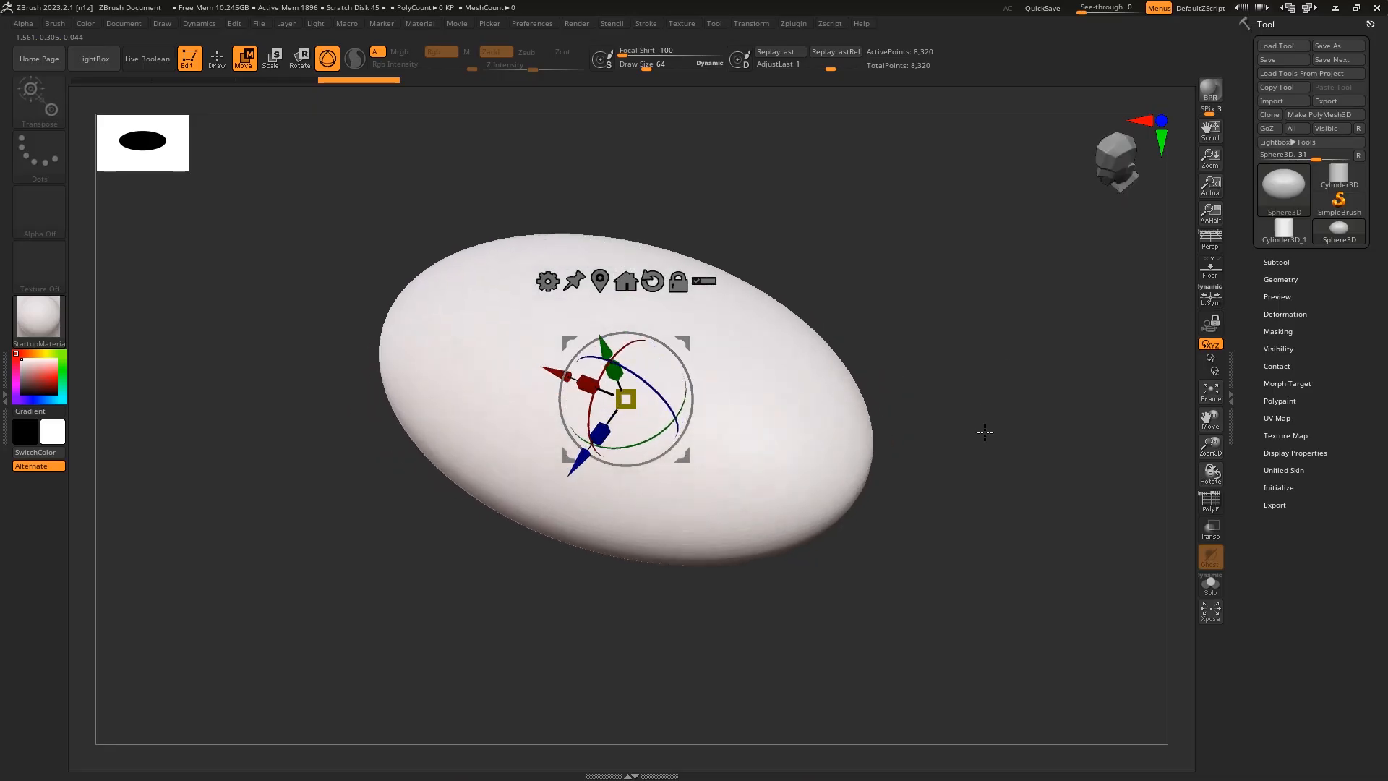
{"action": "left_click_drag", "start_coordinate": [605, 433], "coordinate": [568, 383]}
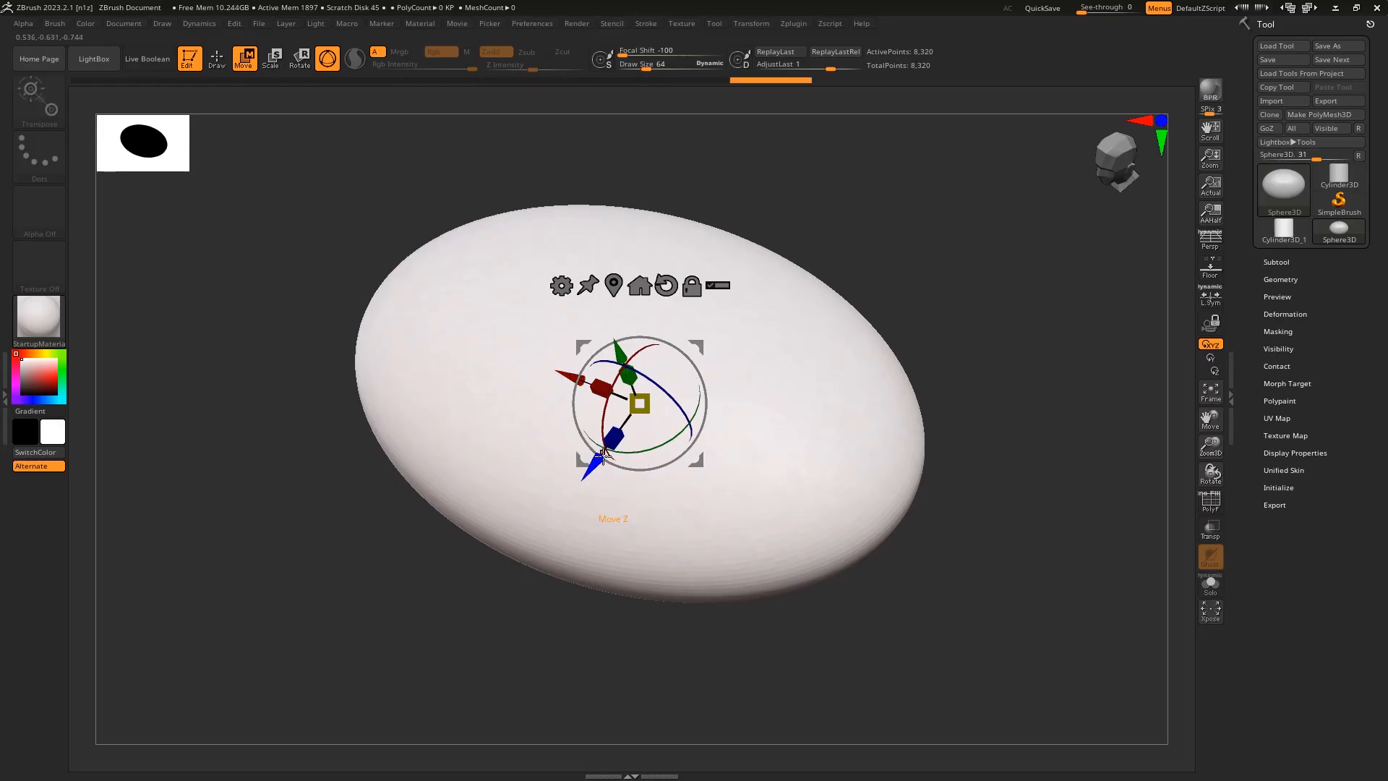
{"action": "mouse_move", "coordinate": [592, 465]}
{"action": "left_mouse_down"}
{"action": "mouse_move", "coordinate": [564, 503]}
{"action": "mouse_move", "coordinate": [580, 482]}
{"action": "left_mouse_up"}
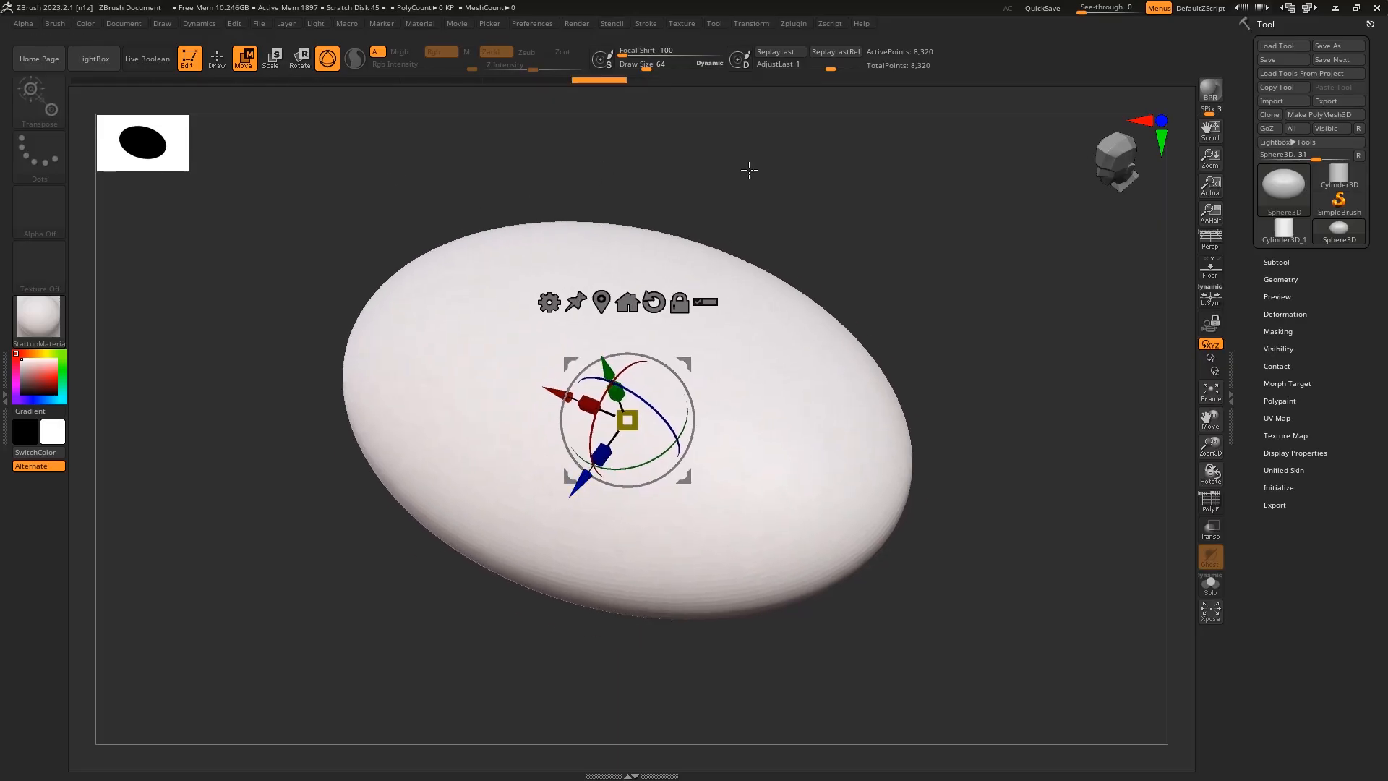
{"action": "left_click", "coordinate": [1108, 165]}
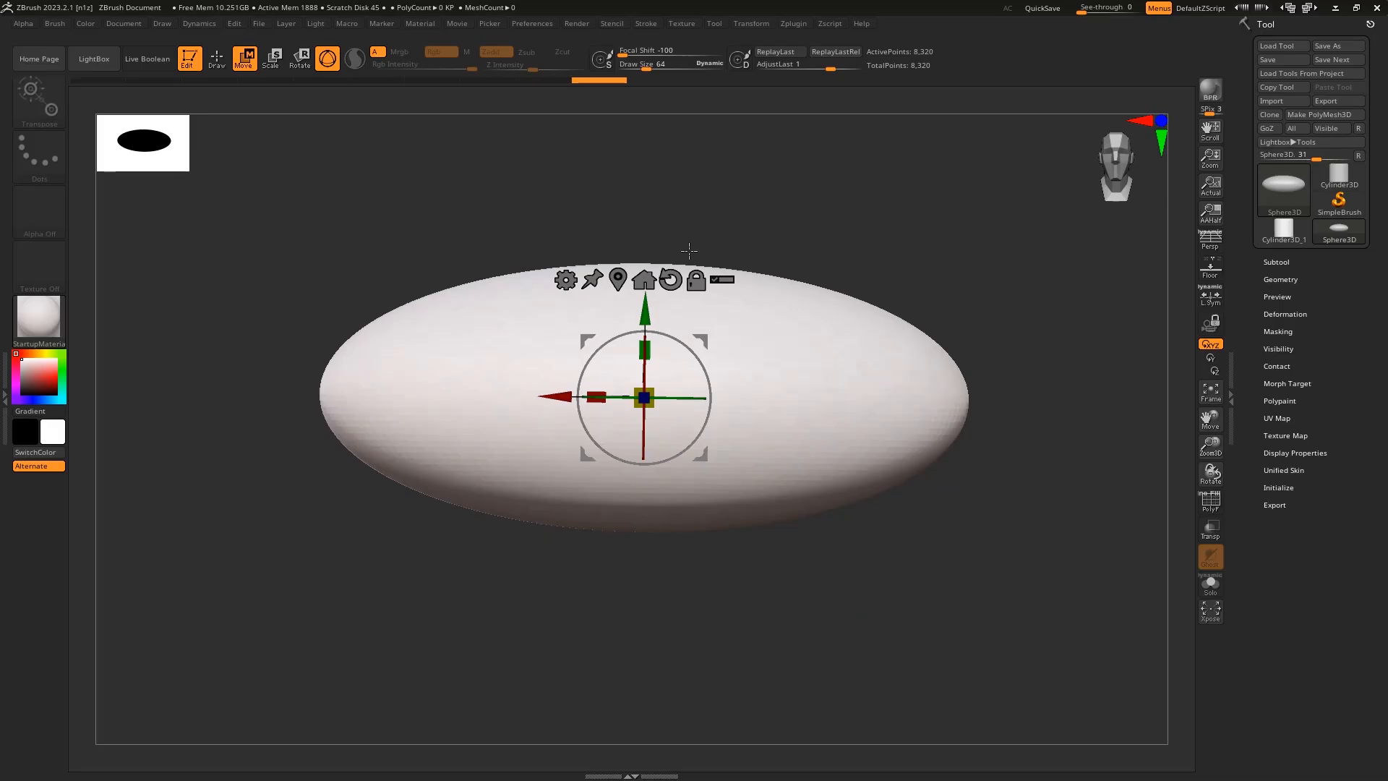
Step: Return to Draw mode and choose the SliceRect brush by filtering the brush library to names starting with S
{"action": "left_click", "coordinate": [220, 64]}
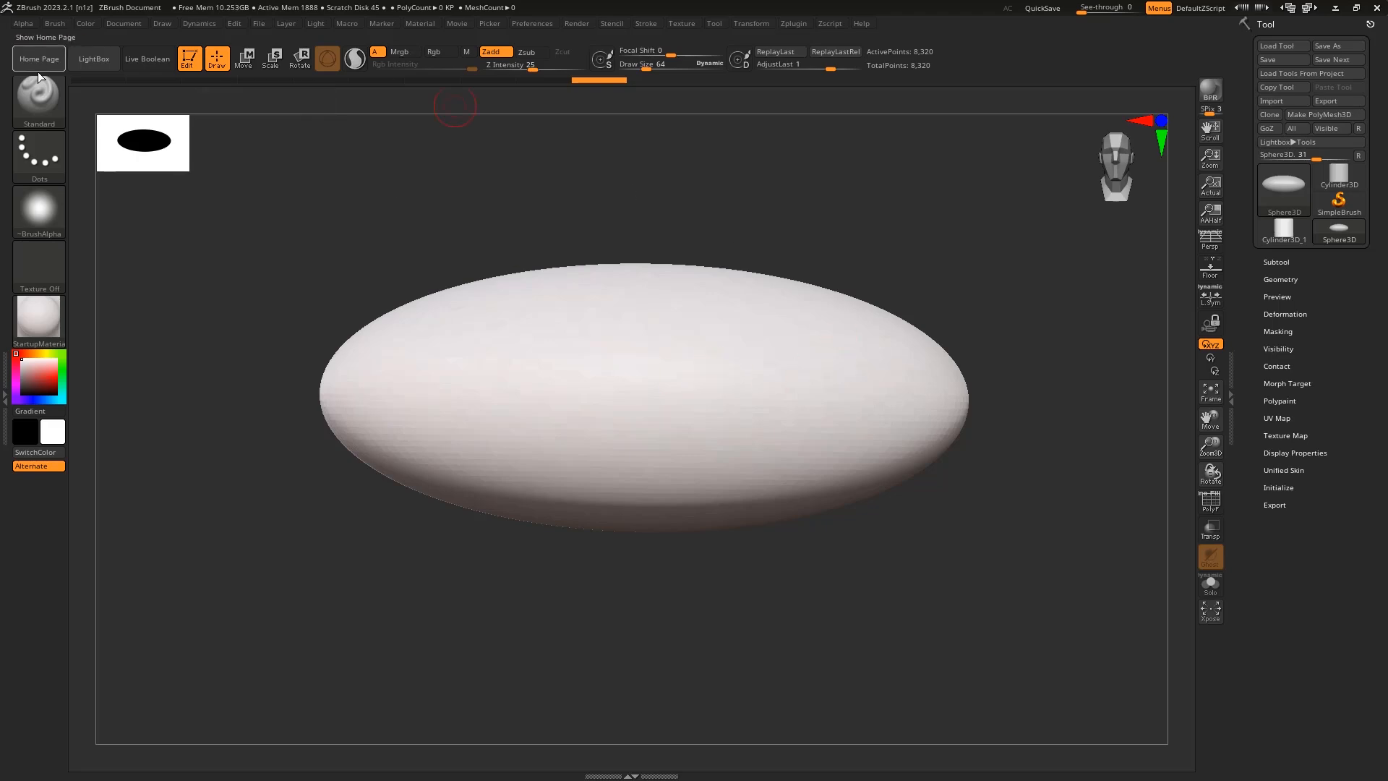
{"action": "left_click", "coordinate": [36, 97]}
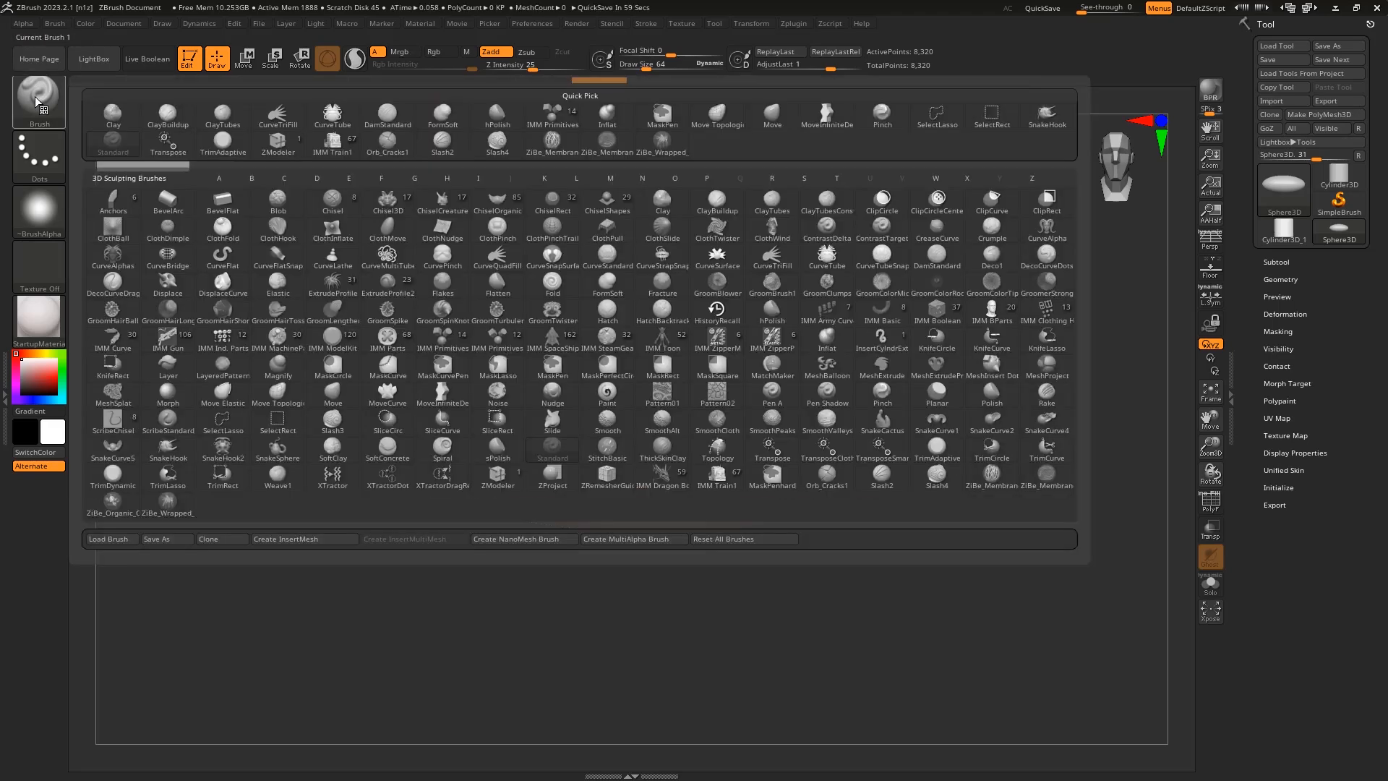
{"action": "left_click", "coordinate": [35, 97]}
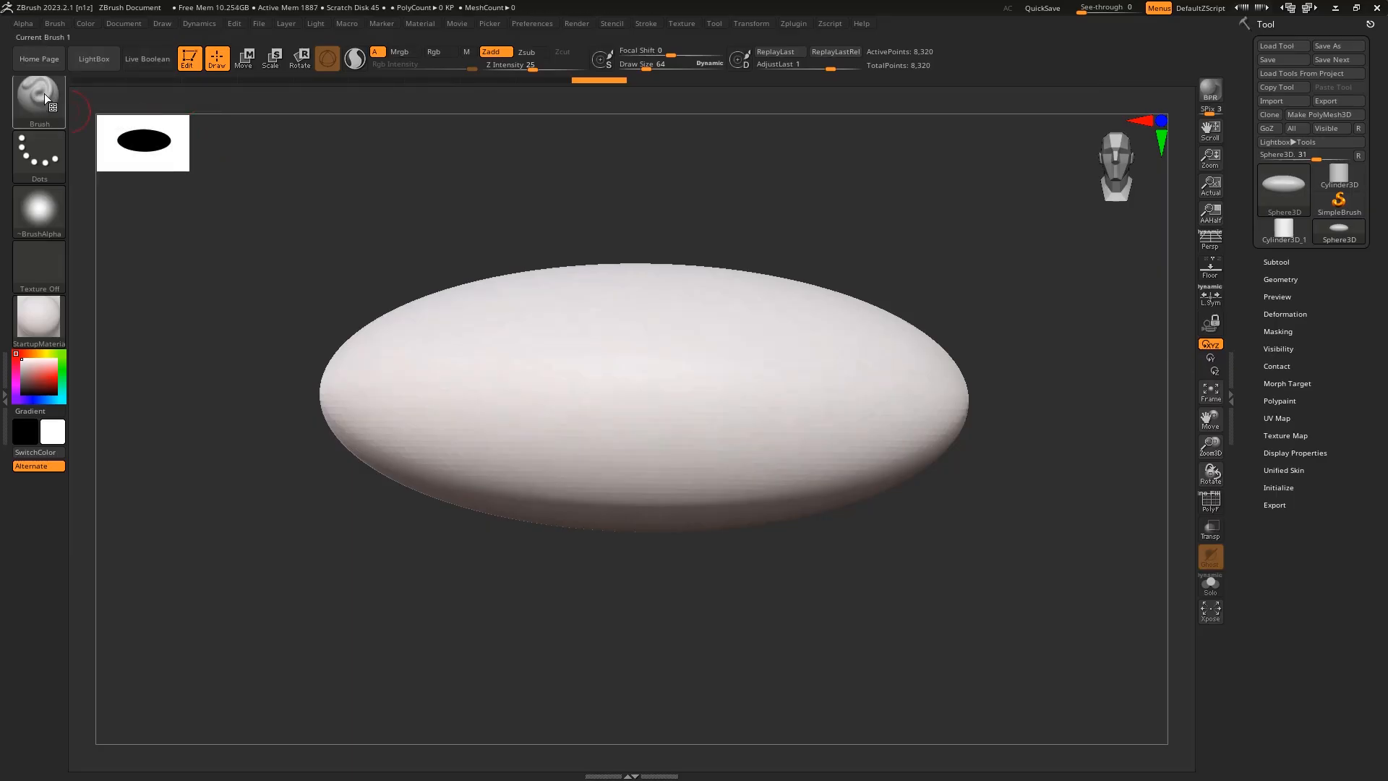
{"action": "left_click", "coordinate": [43, 94]}
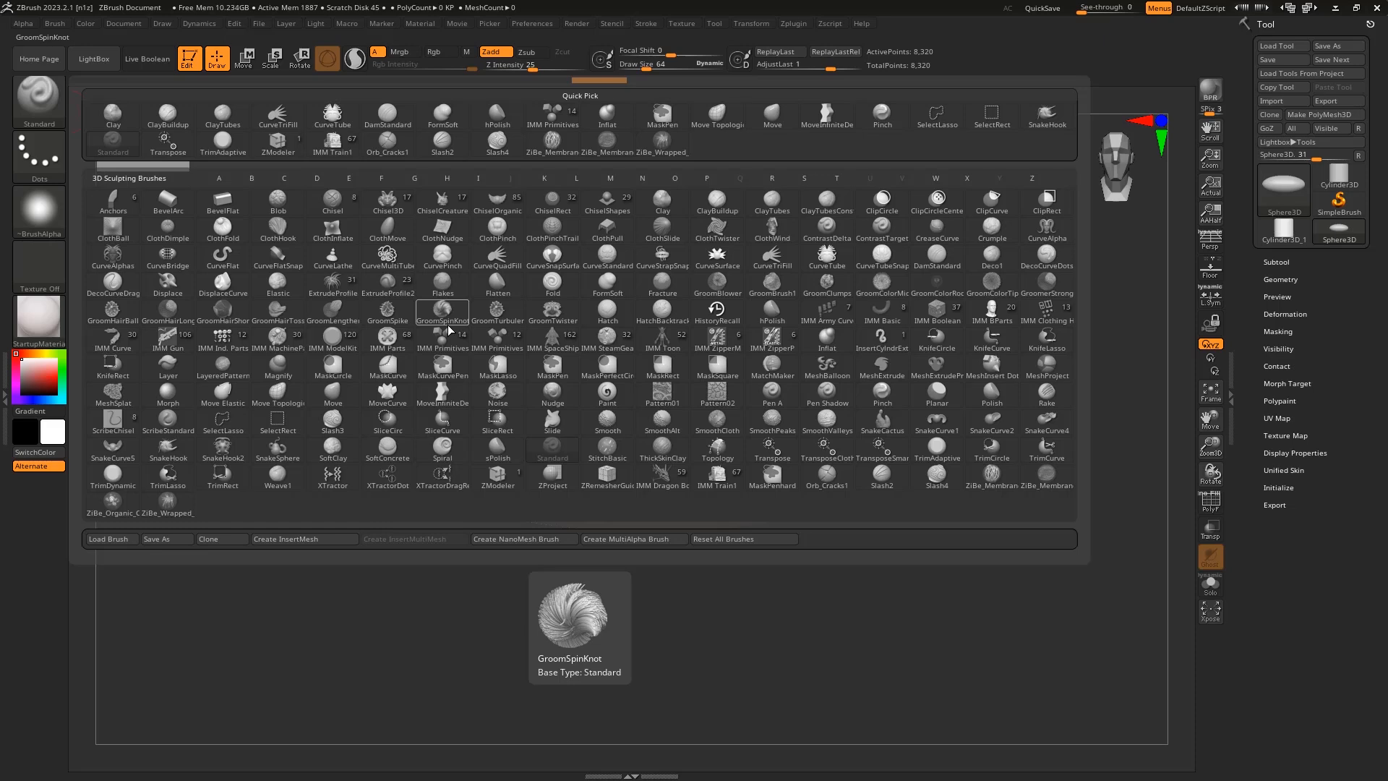
{"action": "key", "text": "s"}
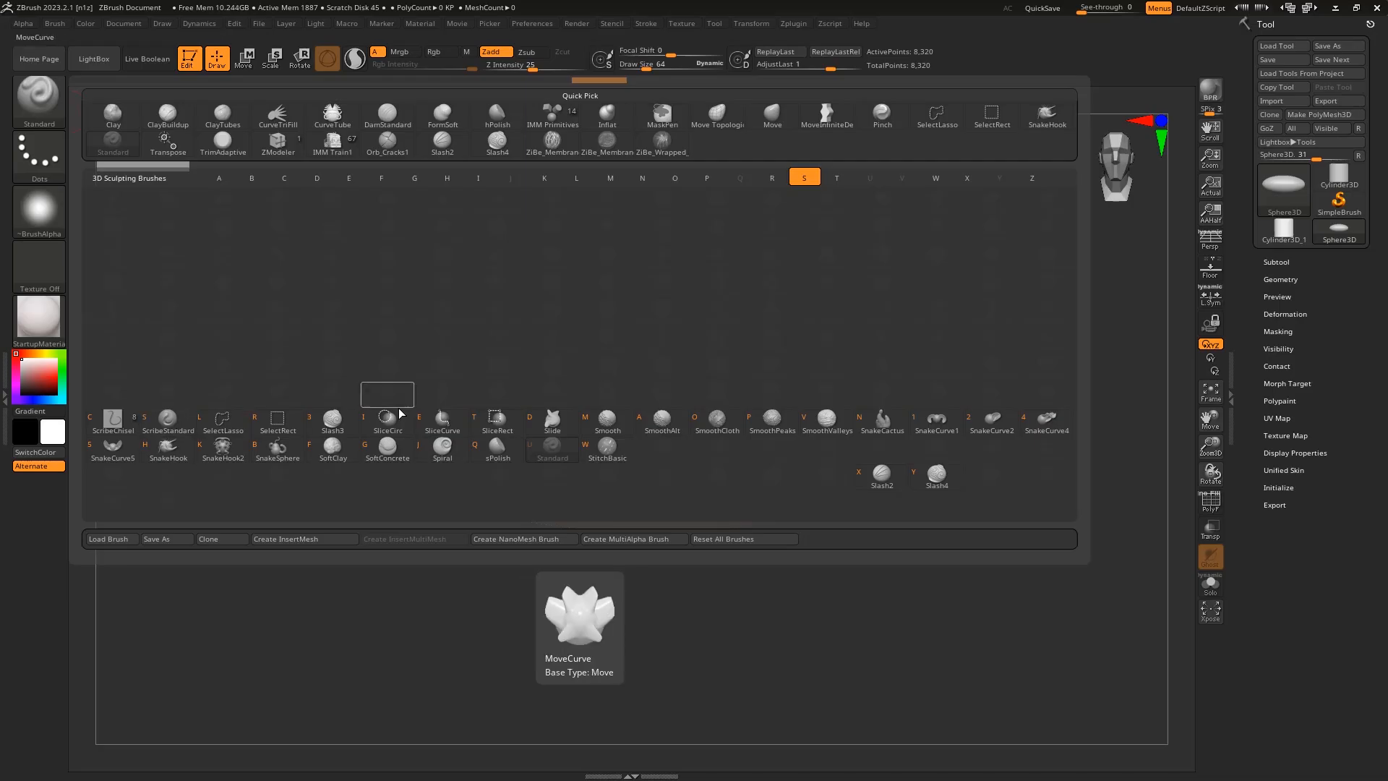
{"action": "key", "text": "t"}
{"action": "left_click", "coordinate": [367, 440]}
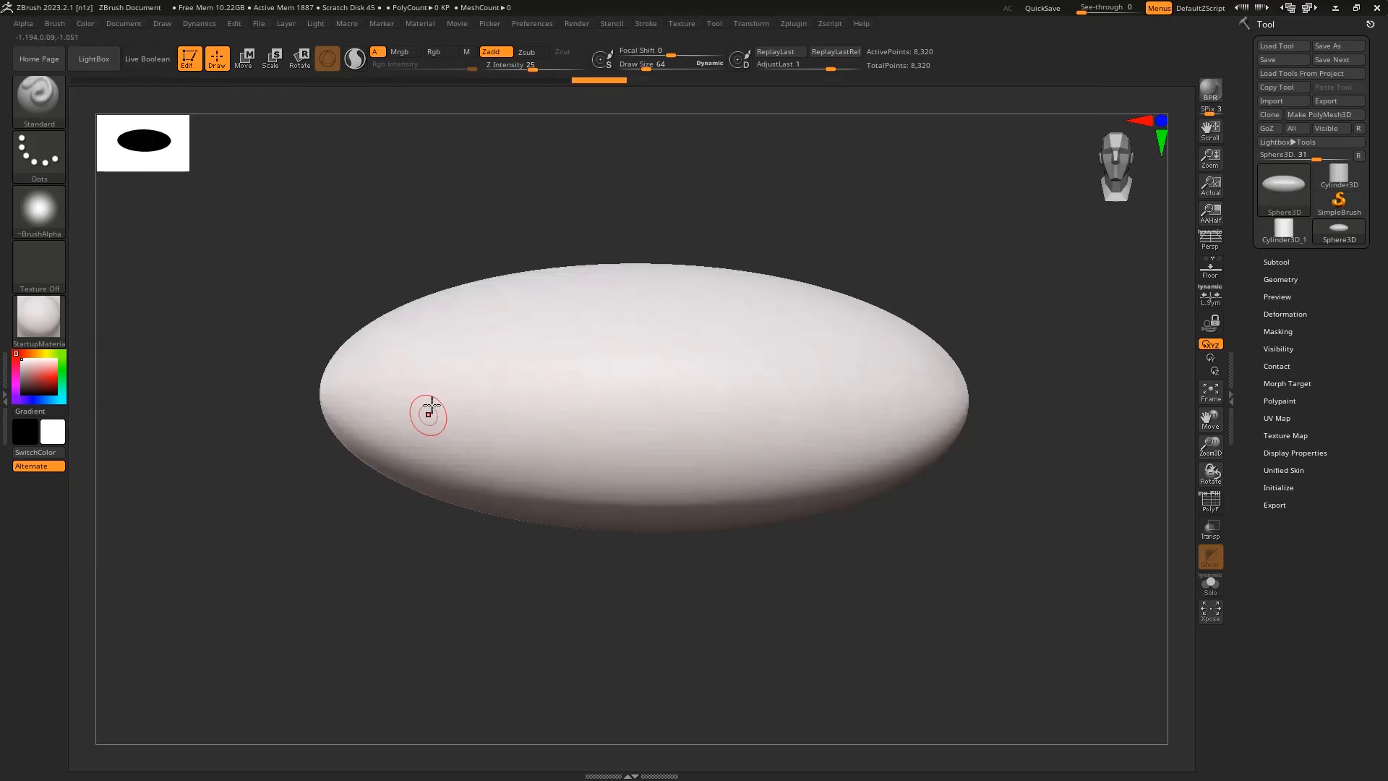
Step: Choose the SelectLasso brush from the brush library's S entries and dismiss the selection brush note
{"action": "left_click", "coordinate": [39, 97]}
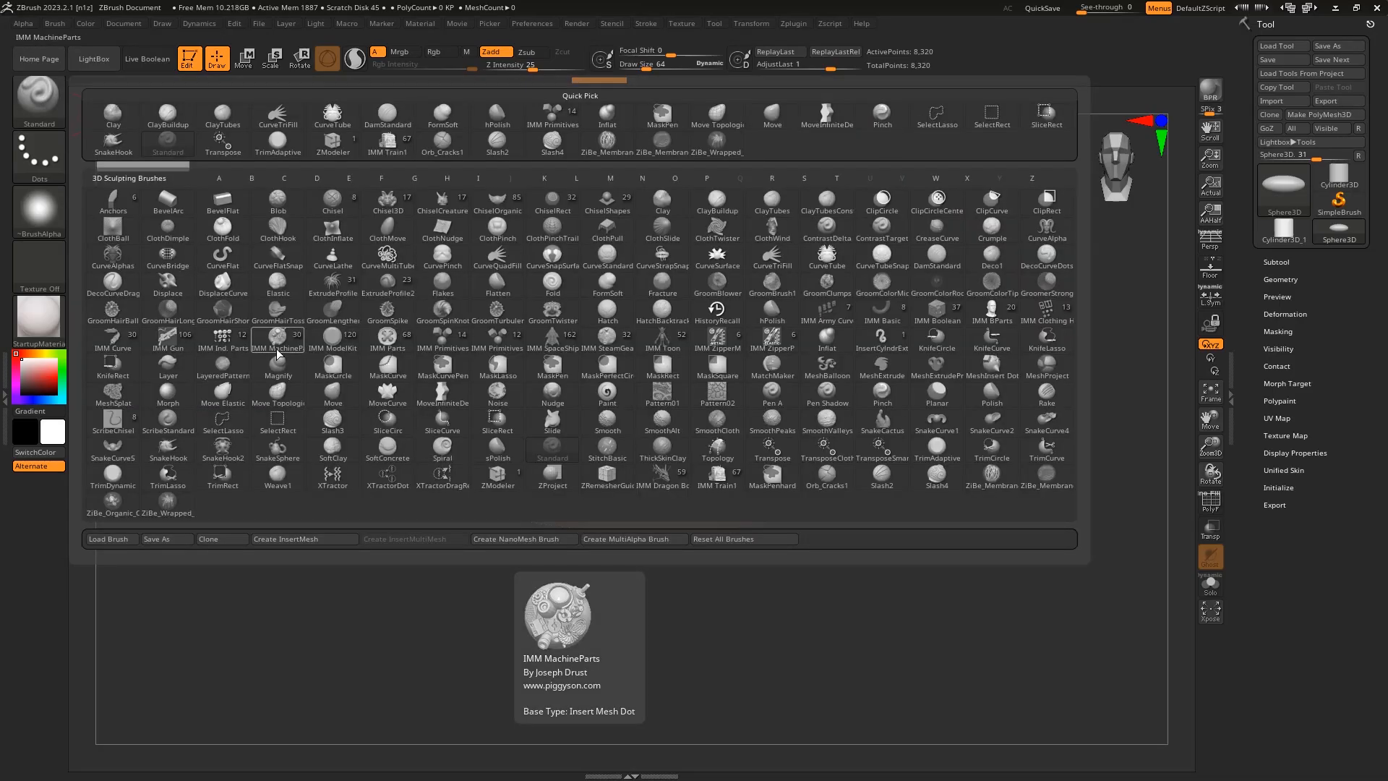
{"action": "key", "text": "s"}
{"action": "key", "text": "l"}
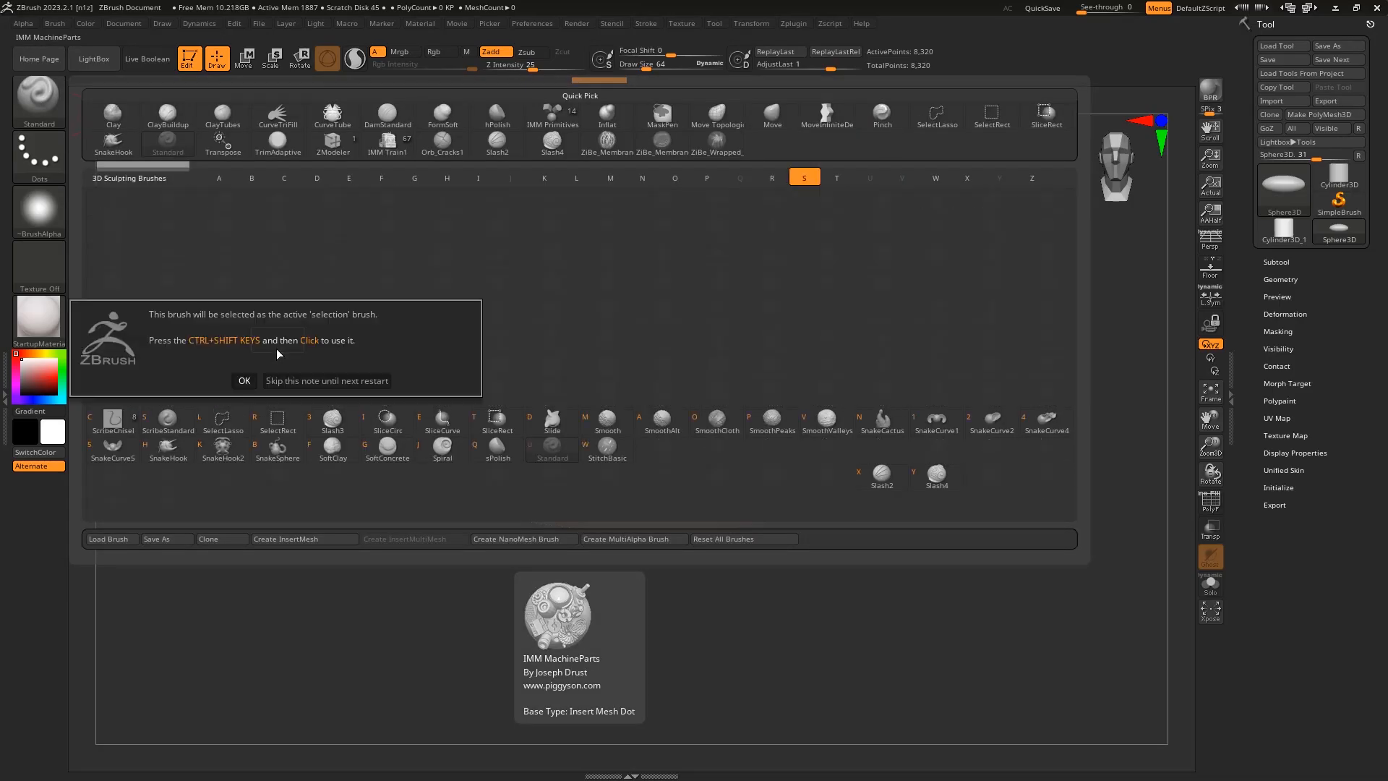
{"action": "left_click", "coordinate": [532, 343]}
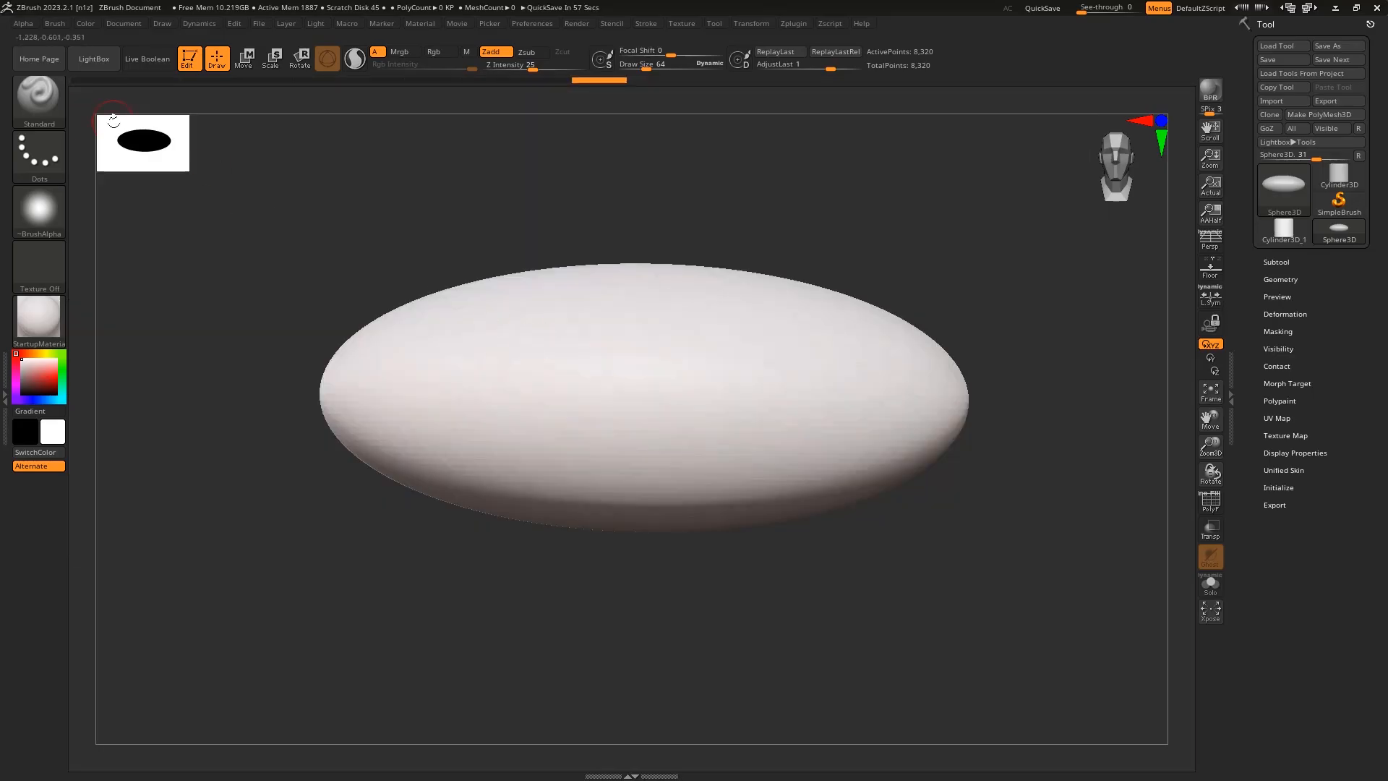
Step: Examine the brushes starting with T and the full brush library, and close it without choosing a brush
{"action": "left_click", "coordinate": [54, 113]}
{"action": "key", "text": "t"}
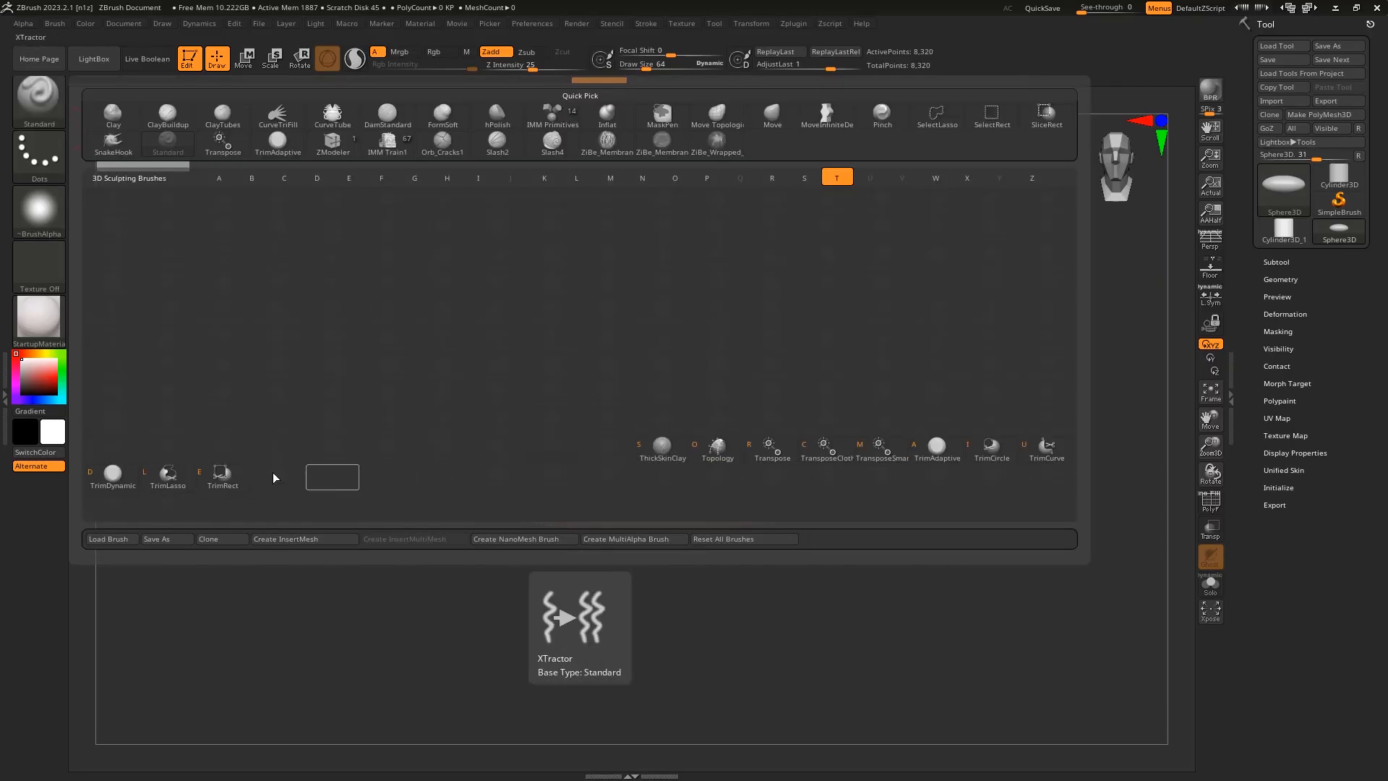
{"action": "left_click", "coordinate": [45, 106]}
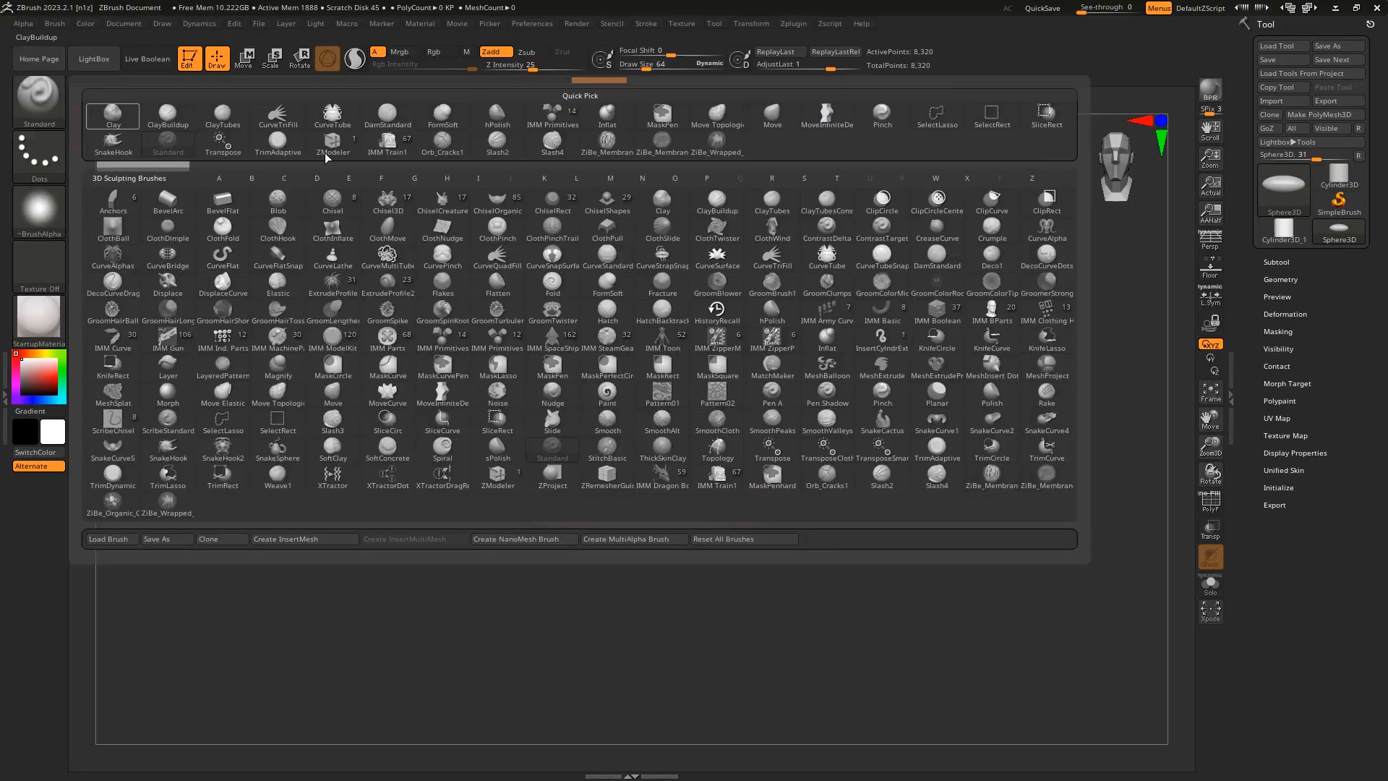
{"action": "left_click", "coordinate": [880, 359]}
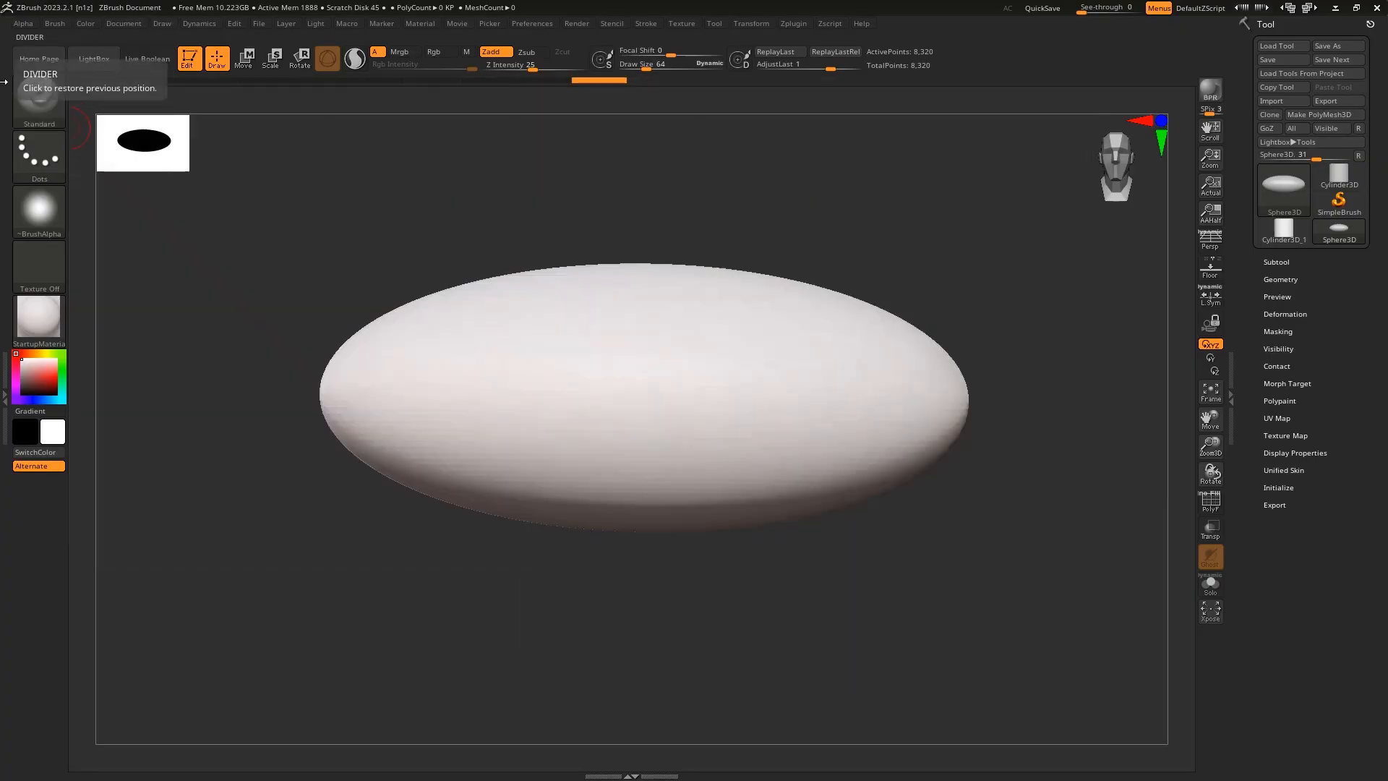
Step: Convert the ellipsoid to a PolyMesh3D and sculpt raised Standard brush strokes across its surface
{"action": "left_click", "coordinate": [646, 352]}
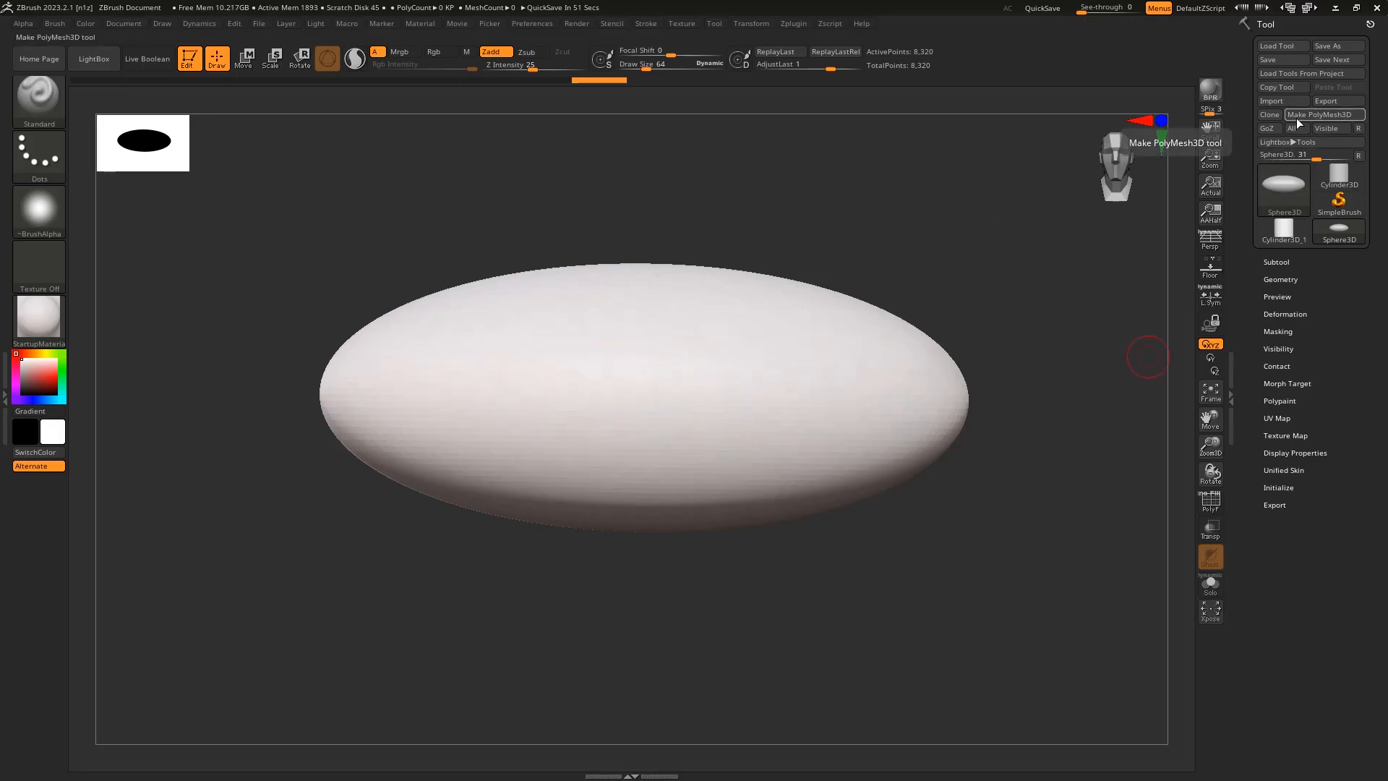
{"action": "left_click", "coordinate": [1352, 121]}
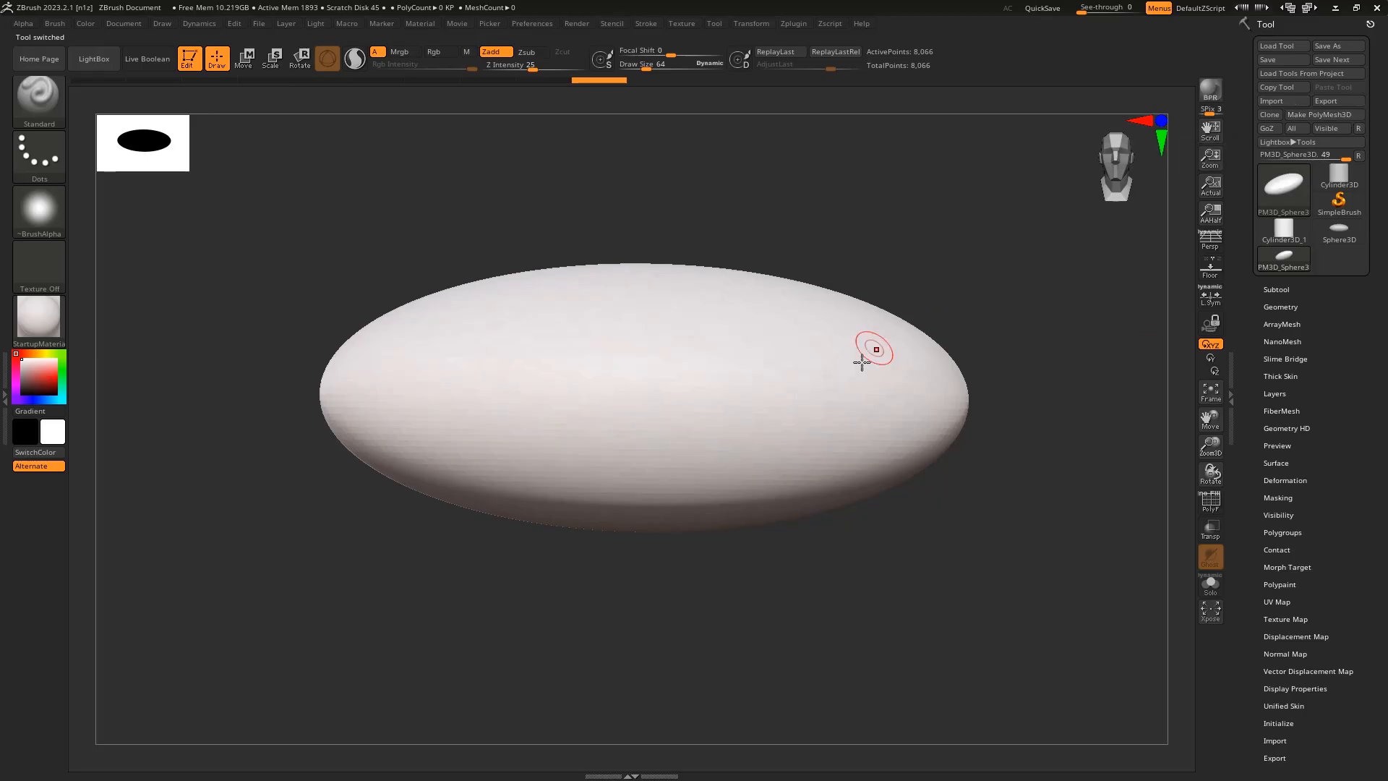
{"action": "mouse_move", "coordinate": [862, 363]}
{"action": "left_mouse_down"}
{"action": "mouse_move", "coordinate": [750, 360]}
{"action": "mouse_move", "coordinate": [638, 390]}
{"action": "mouse_move", "coordinate": [536, 388]}
{"action": "mouse_move", "coordinate": [706, 403]}
{"action": "mouse_move", "coordinate": [709, 491]}
{"action": "mouse_move", "coordinate": [535, 455]}
{"action": "mouse_move", "coordinate": [722, 427]}
{"action": "mouse_move", "coordinate": [846, 452]}
{"action": "mouse_move", "coordinate": [897, 405]}
{"action": "left_mouse_up"}
{"action": "left_click_drag", "start_coordinate": [1029, 441], "coordinate": [967, 279]}
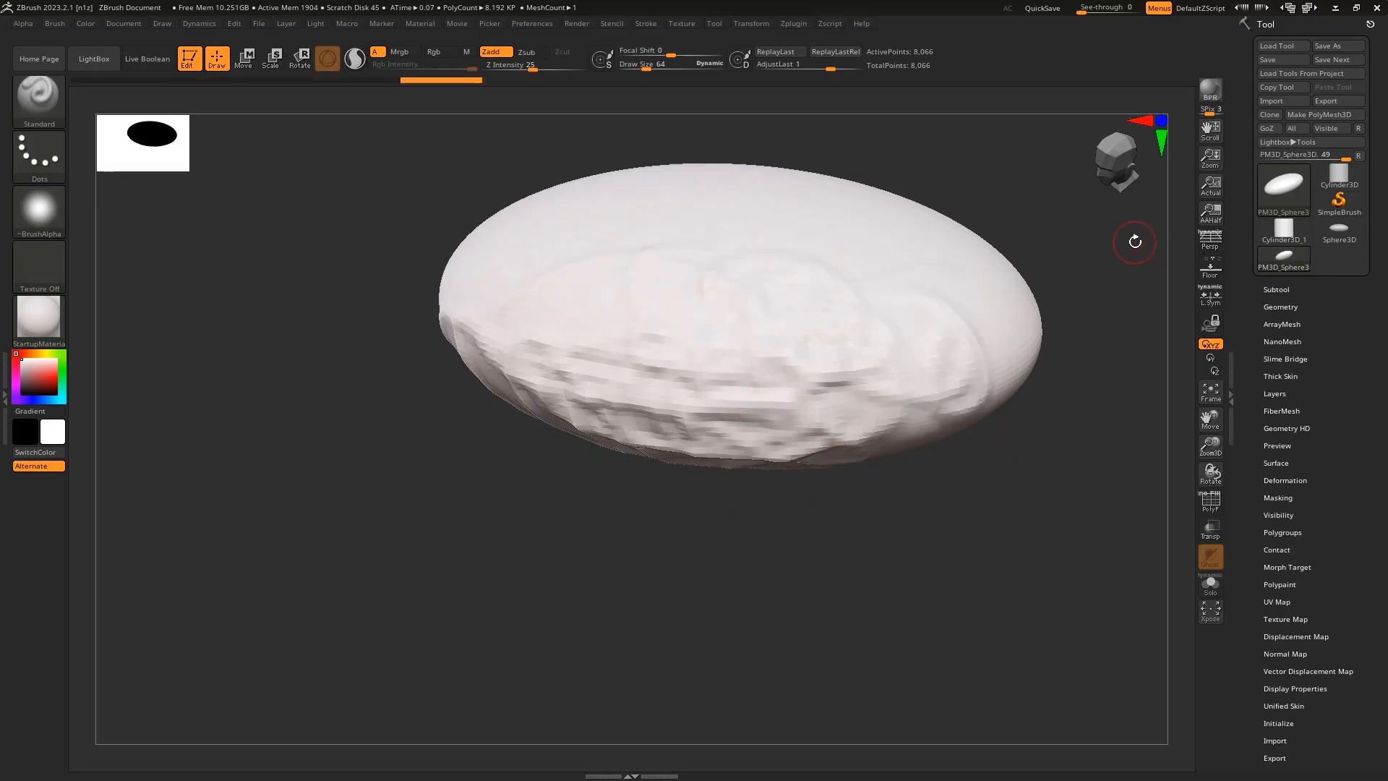
{"action": "key", "text": "f"}
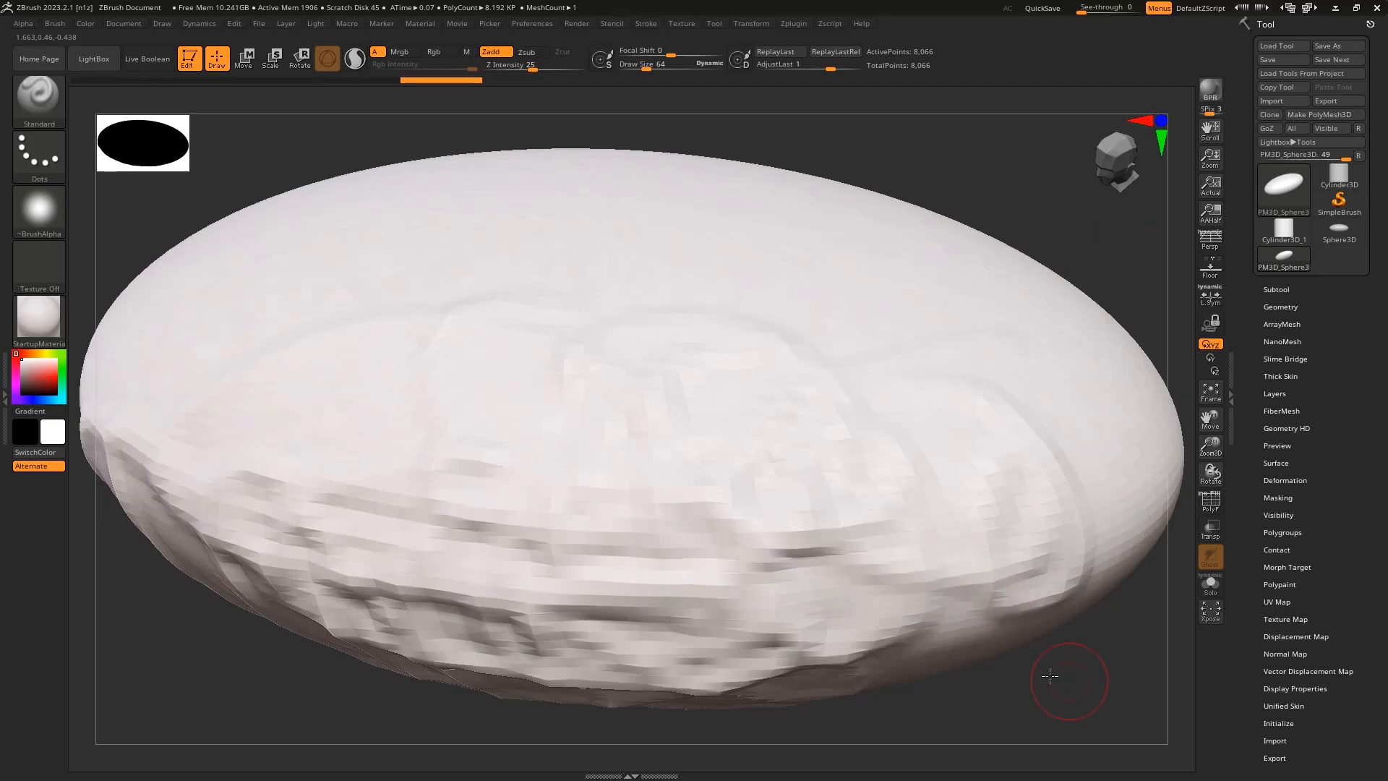
{"action": "left_click_drag", "start_coordinate": [1044, 675], "coordinate": [949, 646], "text": "alt"}
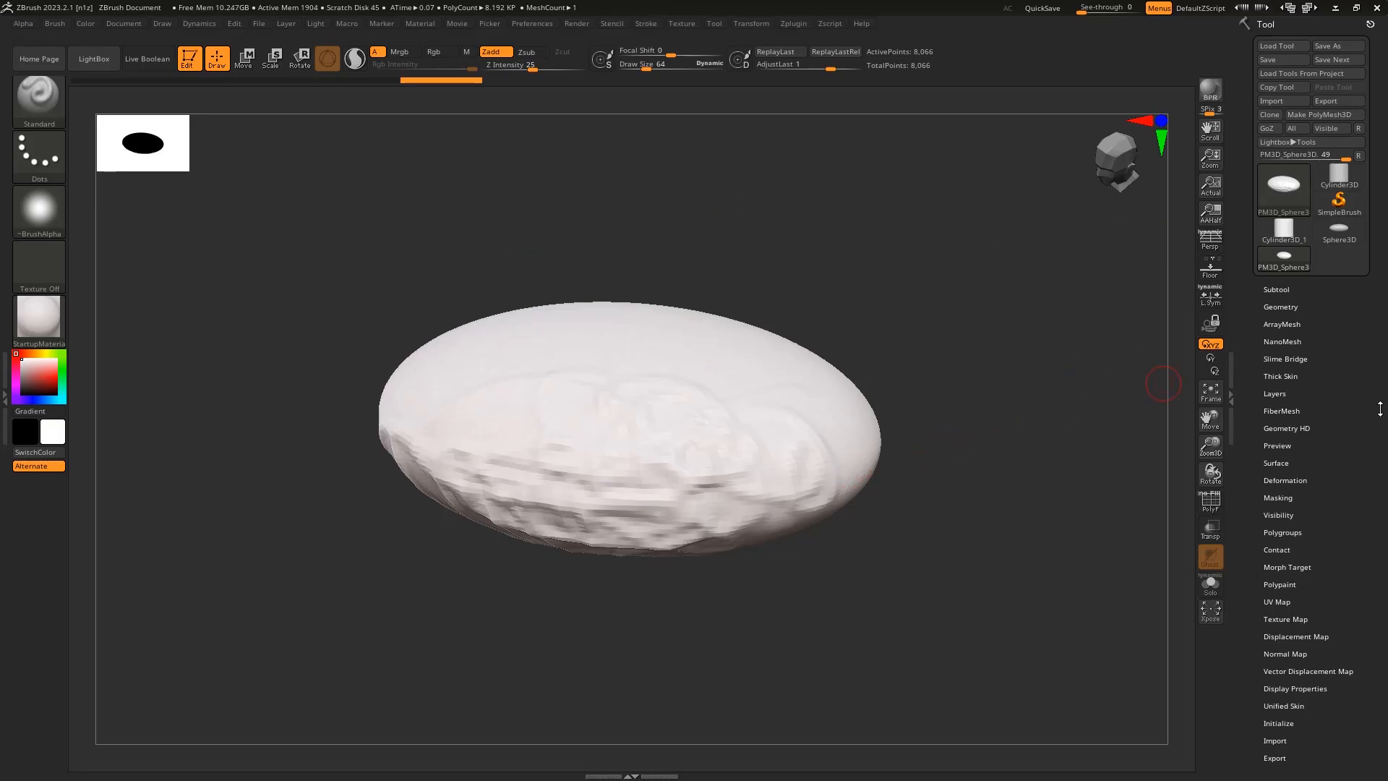
Step: Subdivide the ellipsoid mesh twice with the Geometry Divide command, reaching subdivision level 3
{"action": "left_click_drag", "start_coordinate": [1380, 409], "coordinate": [1361, 350]}
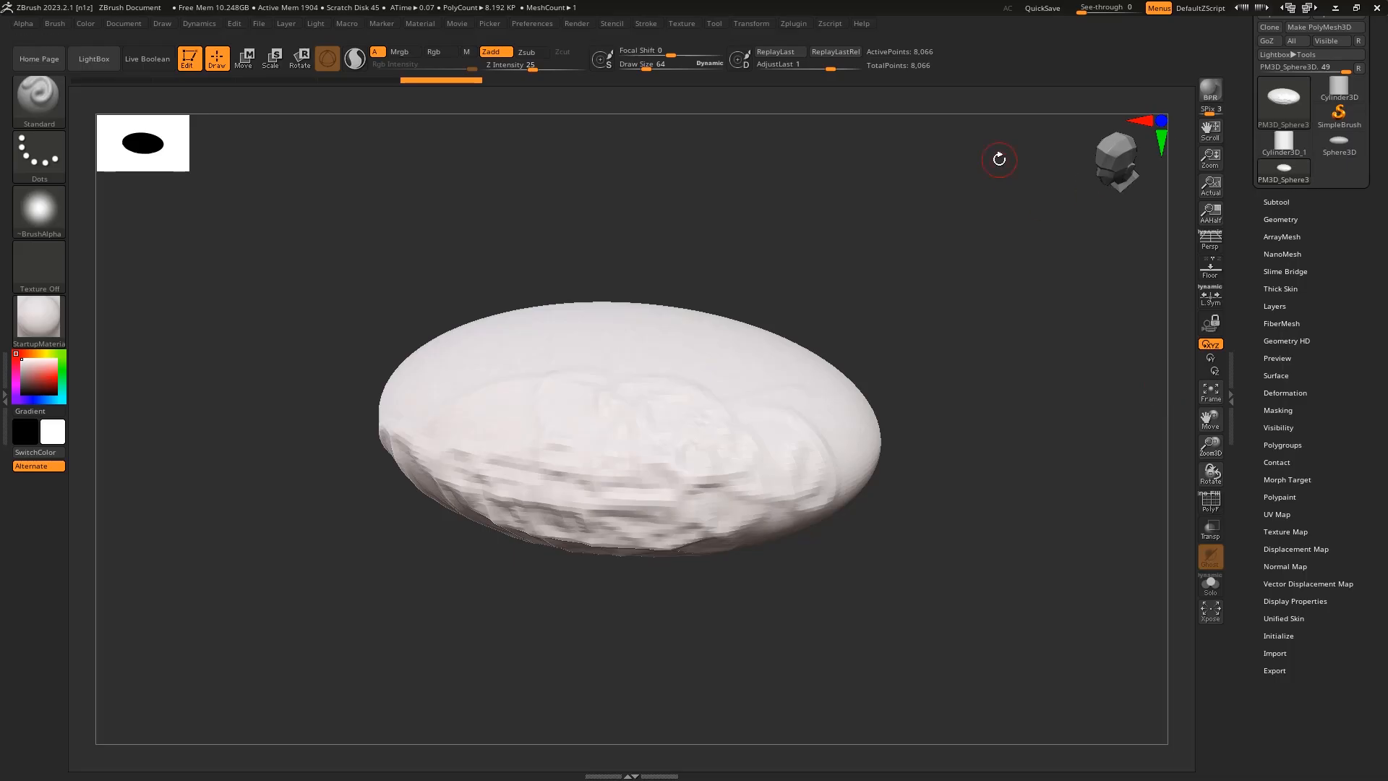
{"action": "left_click", "coordinate": [1281, 220]}
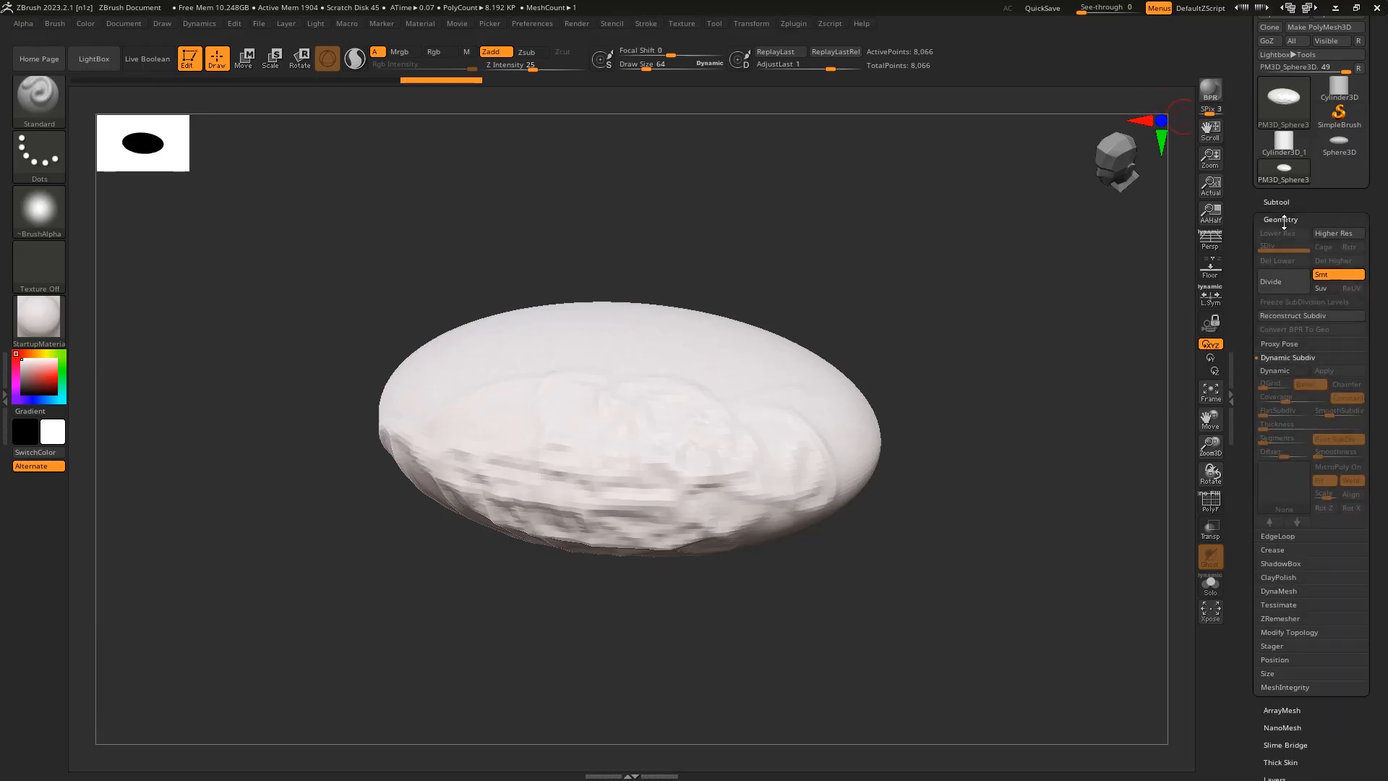
{"action": "left_click", "coordinate": [1282, 281]}
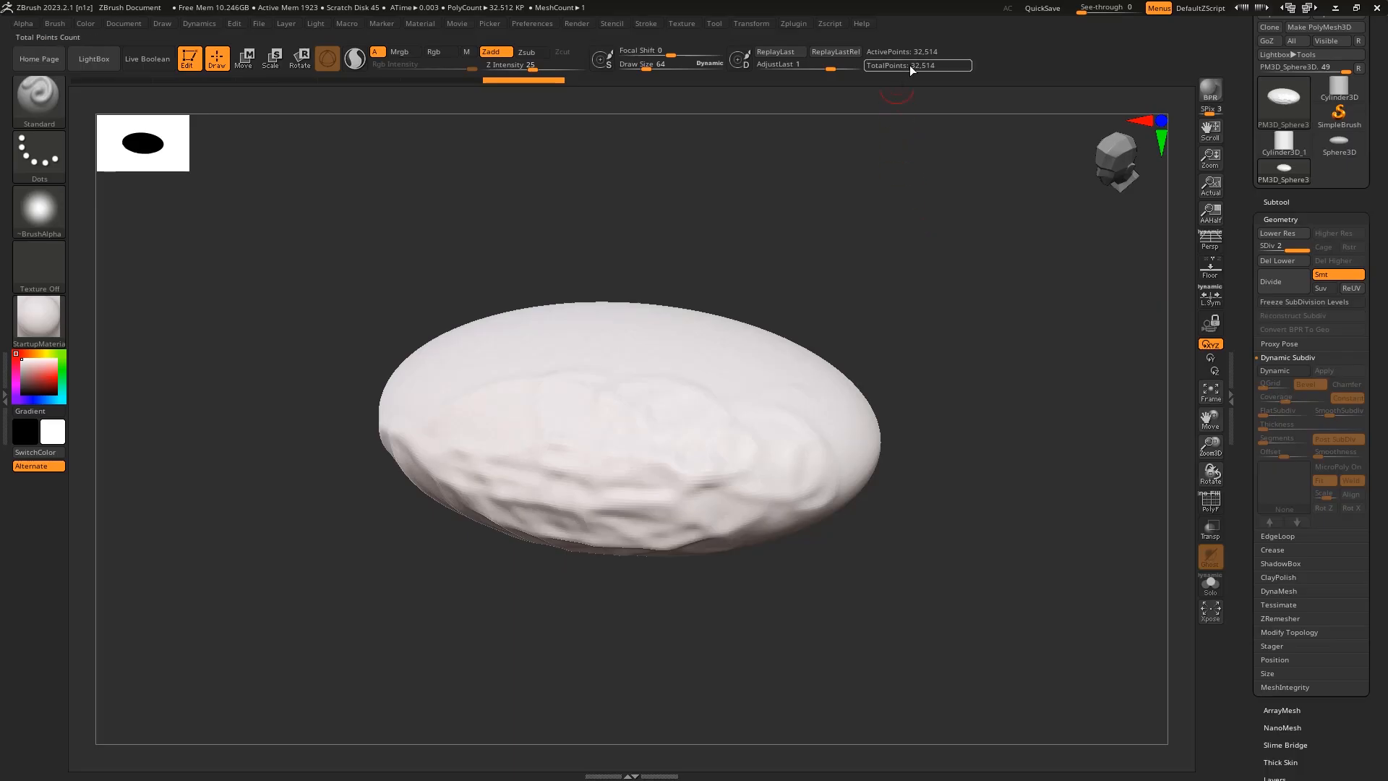
{"action": "left_click", "coordinate": [1274, 285]}
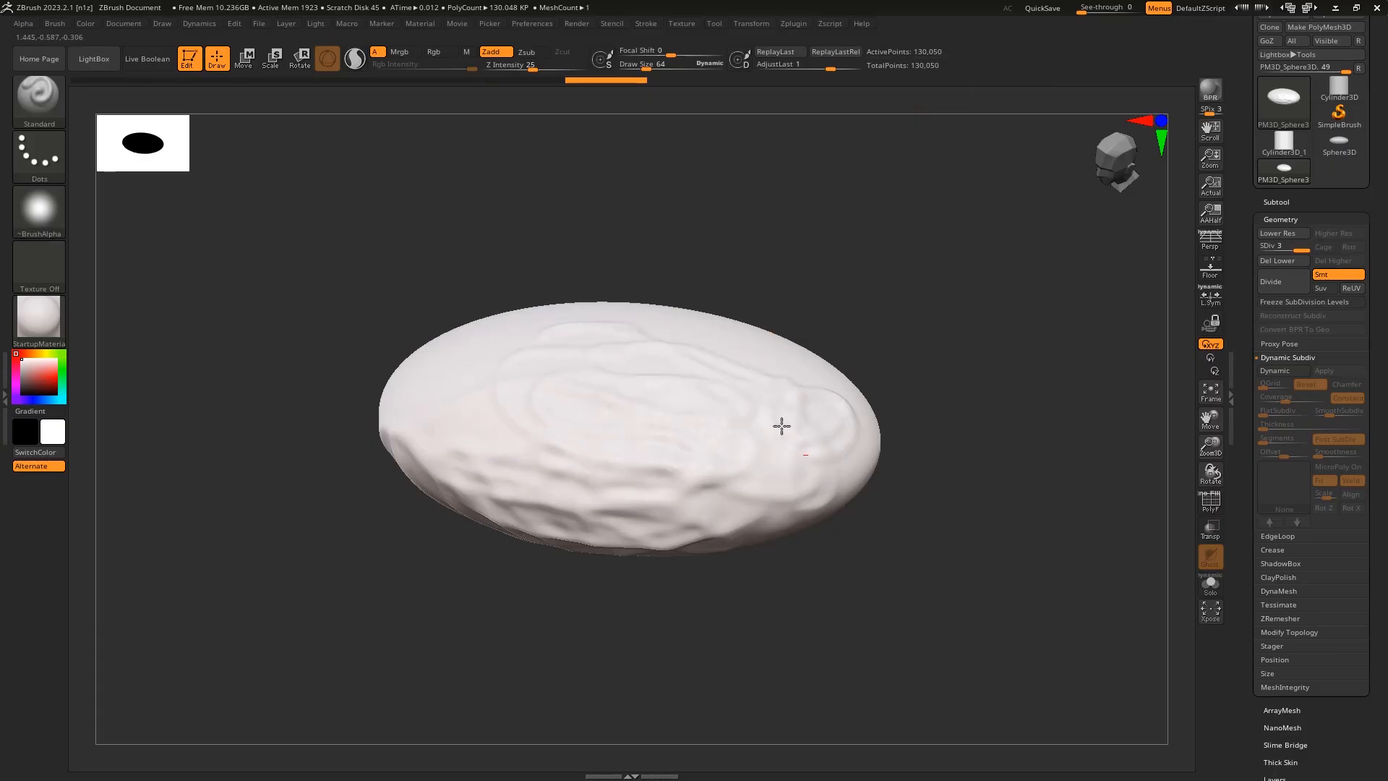
Step: Sculpt thin raised Standard brush strokes over several sides of the subdivided mesh at draw size 64
{"action": "mouse_move", "coordinate": [908, 549]}
{"action": "left_mouse_down"}
{"action": "mouse_move", "coordinate": [837, 480]}
{"action": "mouse_move", "coordinate": [863, 512]}
{"action": "left_mouse_up"}
{"action": "left_click_drag", "start_coordinate": [900, 571], "coordinate": [816, 581]}
{"action": "left_click_drag", "start_coordinate": [944, 489], "coordinate": [1069, 495]}
{"action": "left_click_drag", "start_coordinate": [894, 621], "coordinate": [453, 616], "text": "alt"}
{"action": "mouse_move", "coordinate": [744, 483]}
{"action": "left_mouse_down"}
{"action": "mouse_move", "coordinate": [647, 439]}
{"action": "mouse_move", "coordinate": [692, 424]}
{"action": "mouse_move", "coordinate": [768, 471]}
{"action": "mouse_move", "coordinate": [730, 514]}
{"action": "mouse_move", "coordinate": [650, 514]}
{"action": "left_mouse_up"}
{"action": "left_click_drag", "start_coordinate": [1001, 437], "coordinate": [740, 313]}
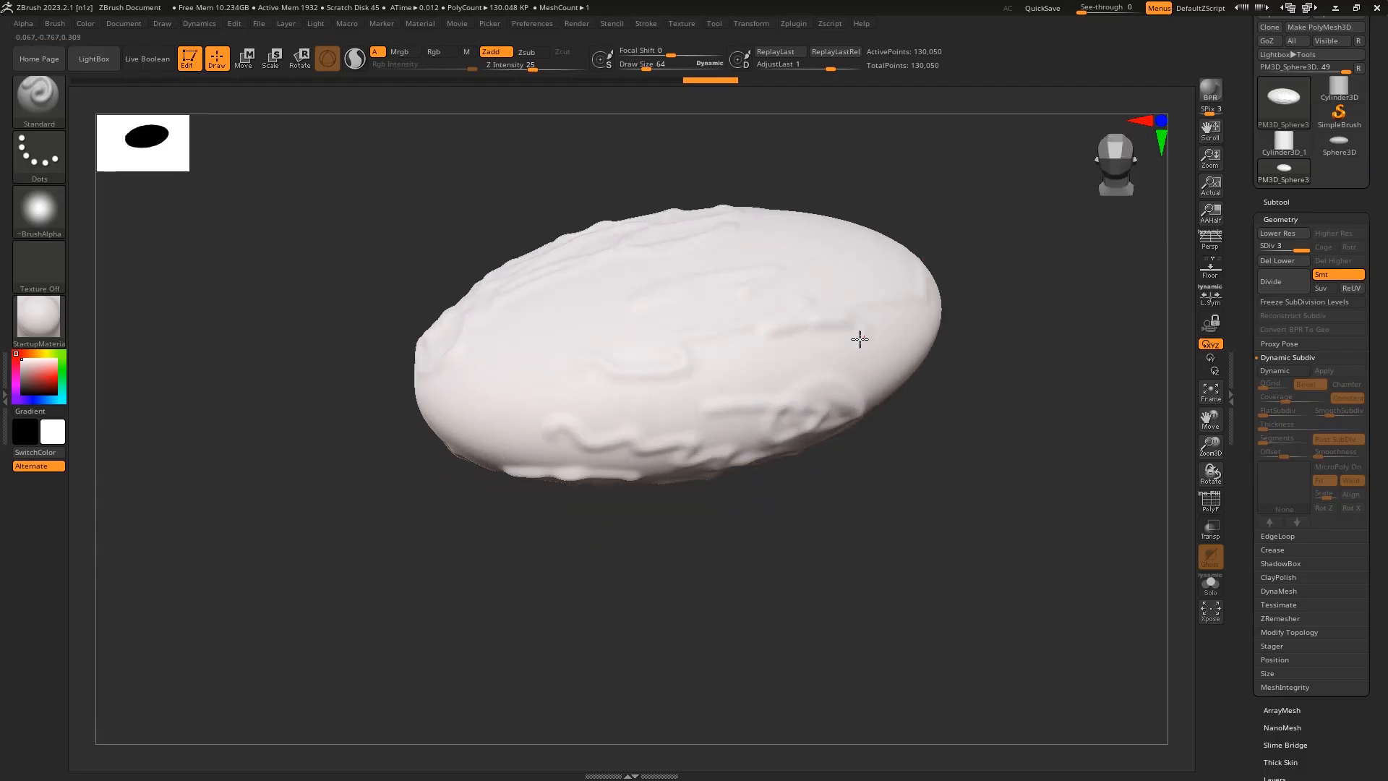
{"action": "left_click", "coordinate": [1121, 170]}
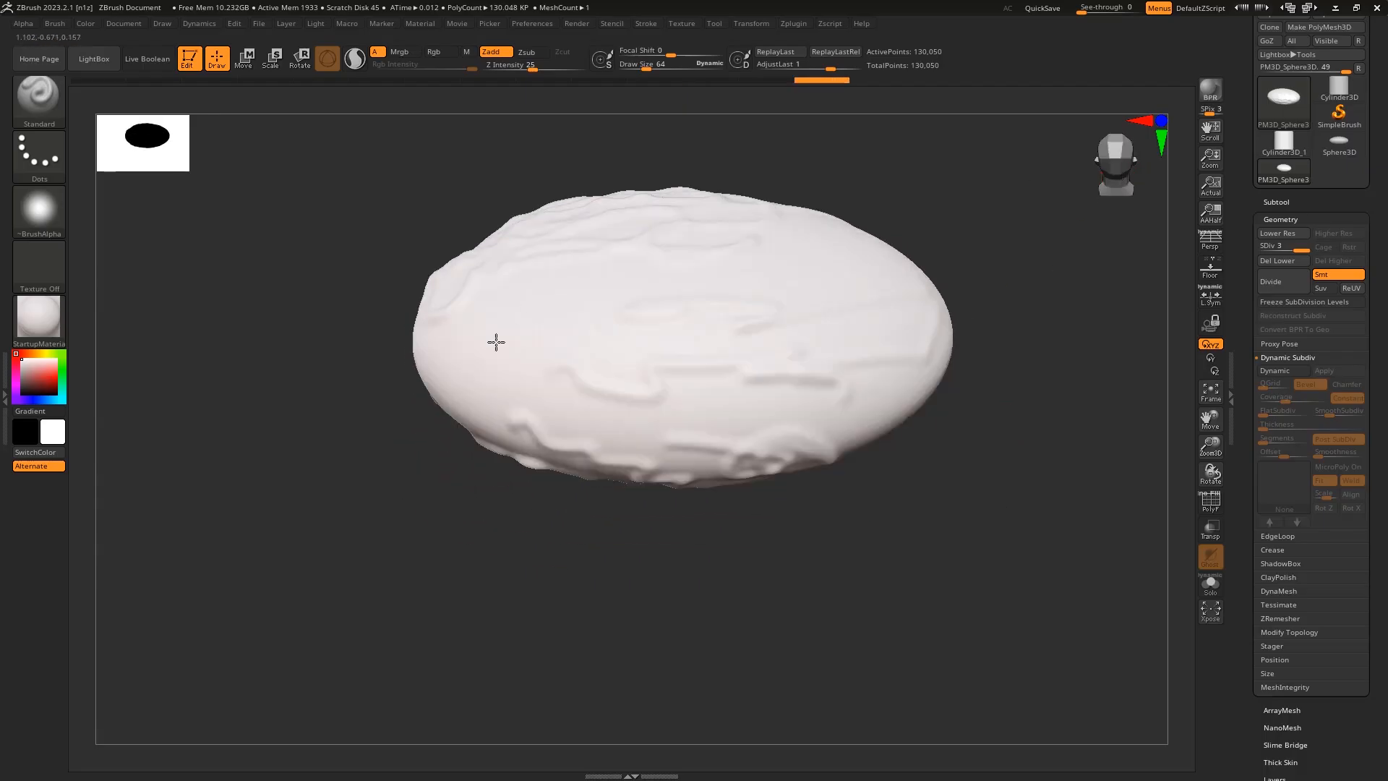
{"action": "left_click_drag", "start_coordinate": [1022, 446], "coordinate": [988, 542], "text": "alt"}
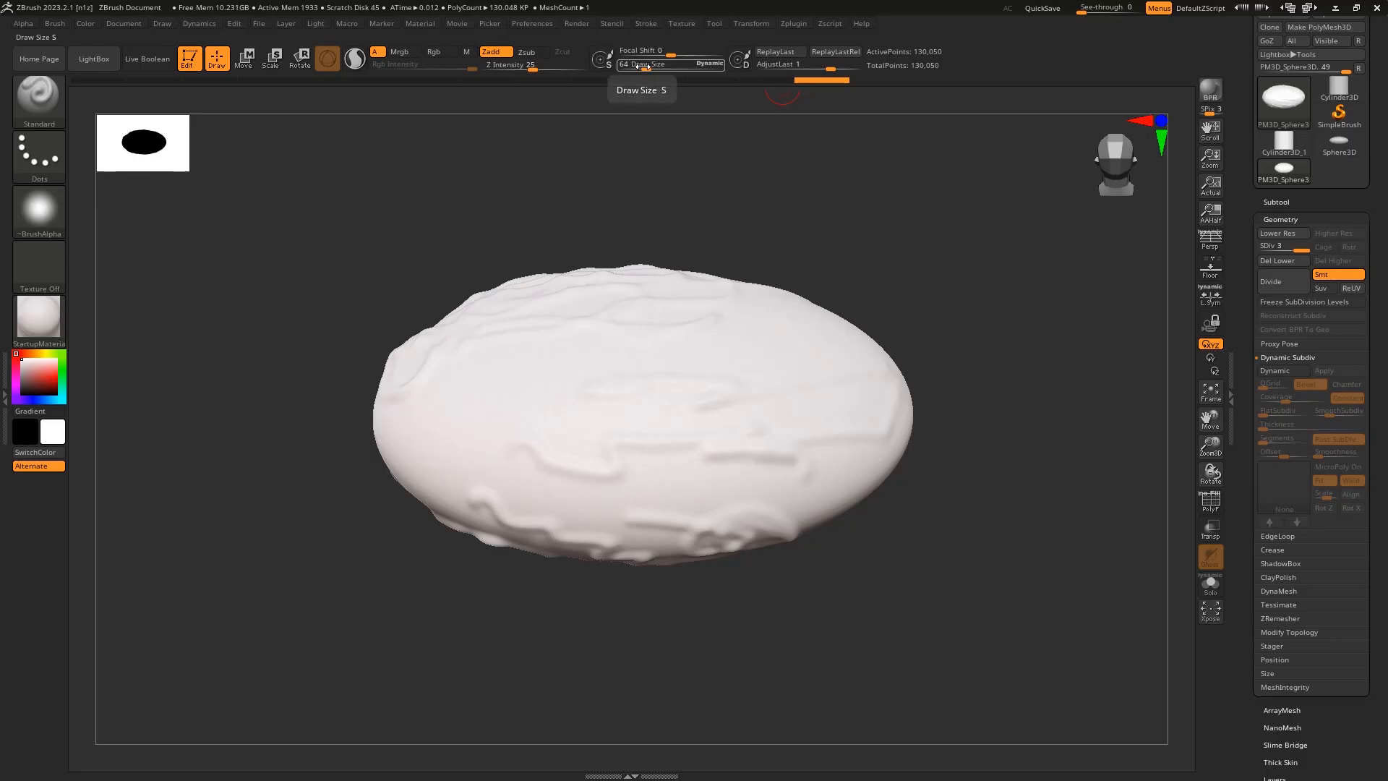
Step: Increase the draw size to about 366 and build up broad lumps on the mesh with large strokes
{"action": "left_click_drag", "start_coordinate": [642, 67], "coordinate": [657, 66]}
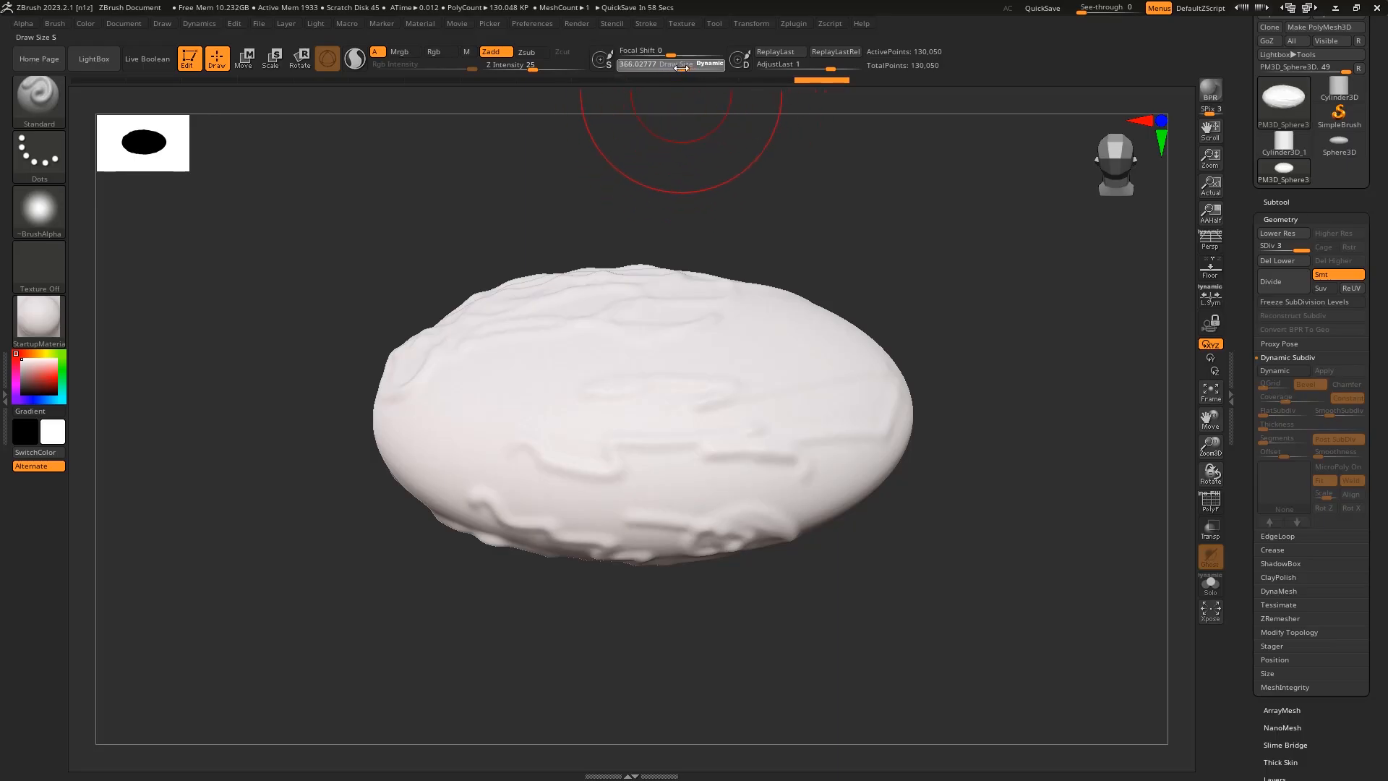
{"action": "mouse_move", "coordinate": [824, 378]}
{"action": "left_mouse_down"}
{"action": "mouse_move", "coordinate": [682, 344]}
{"action": "mouse_move", "coordinate": [783, 431]}
{"action": "mouse_move", "coordinate": [649, 322]}
{"action": "mouse_move", "coordinate": [774, 347]}
{"action": "mouse_move", "coordinate": [505, 350]}
{"action": "mouse_move", "coordinate": [679, 337]}
{"action": "mouse_move", "coordinate": [777, 351]}
{"action": "mouse_move", "coordinate": [690, 360]}
{"action": "left_mouse_up"}
{"action": "left_click_drag", "start_coordinate": [815, 238], "coordinate": [811, 181]}
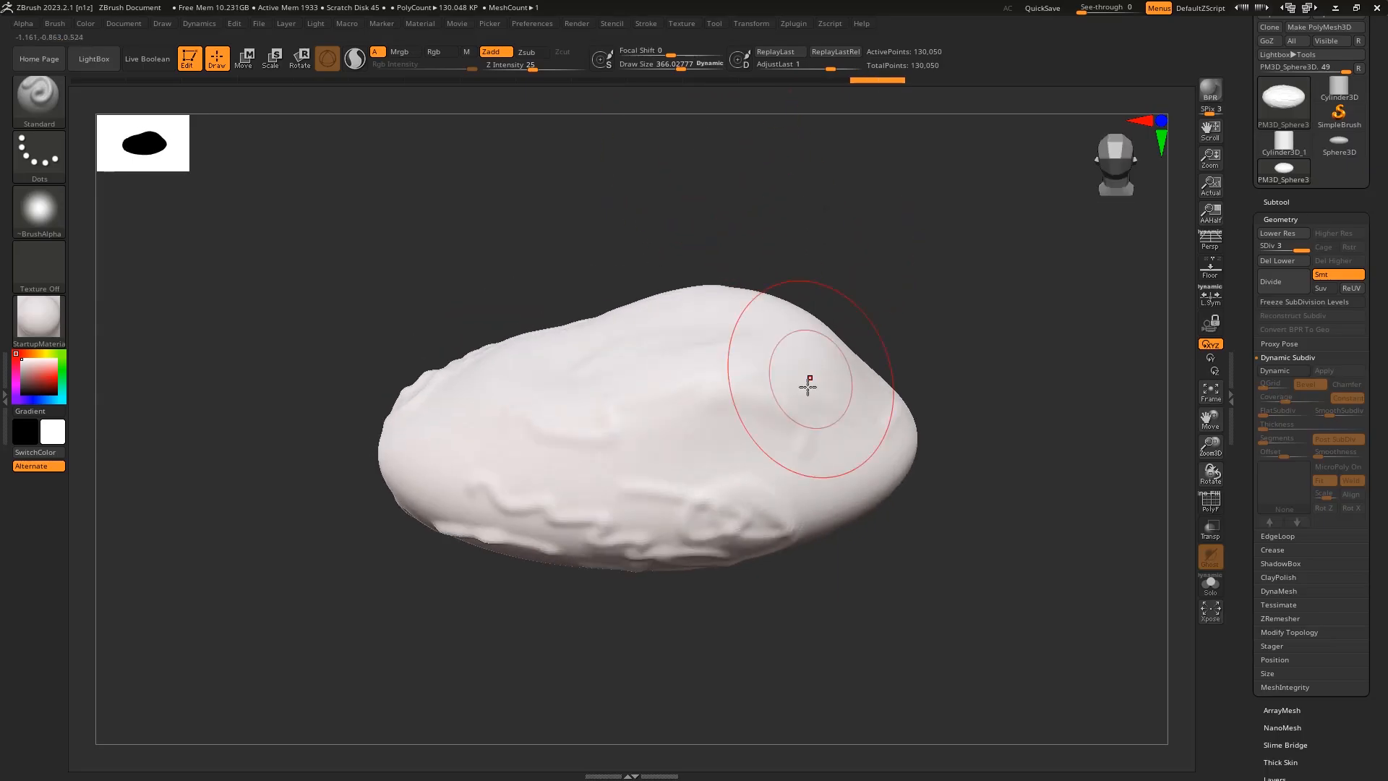
{"action": "mouse_move", "coordinate": [808, 387]}
{"action": "left_mouse_down"}
{"action": "mouse_move", "coordinate": [834, 260]}
{"action": "mouse_move", "coordinate": [673, 325]}
{"action": "mouse_move", "coordinate": [499, 353]}
{"action": "left_mouse_up"}
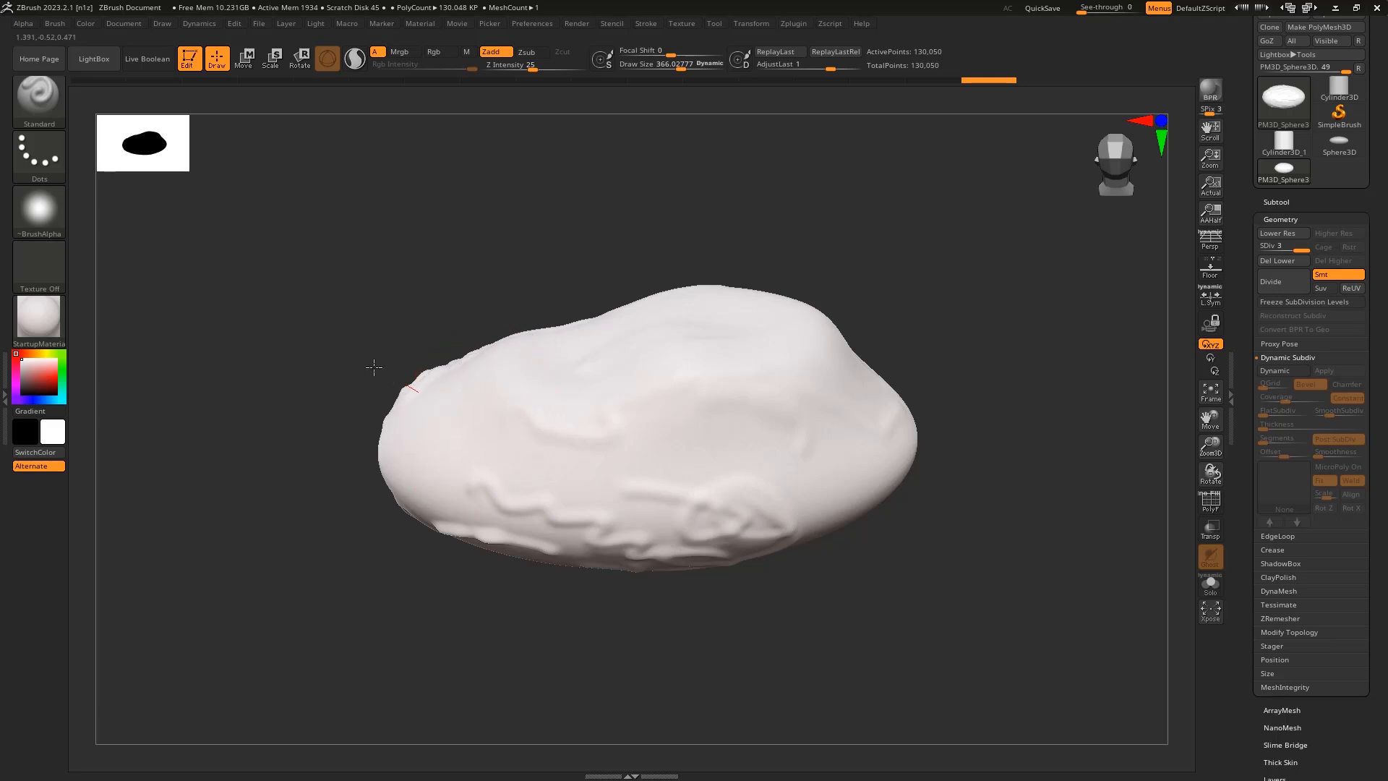
{"action": "left_click_drag", "start_coordinate": [374, 367], "coordinate": [842, 437]}
{"action": "left_click_drag", "start_coordinate": [969, 397], "coordinate": [967, 434]}
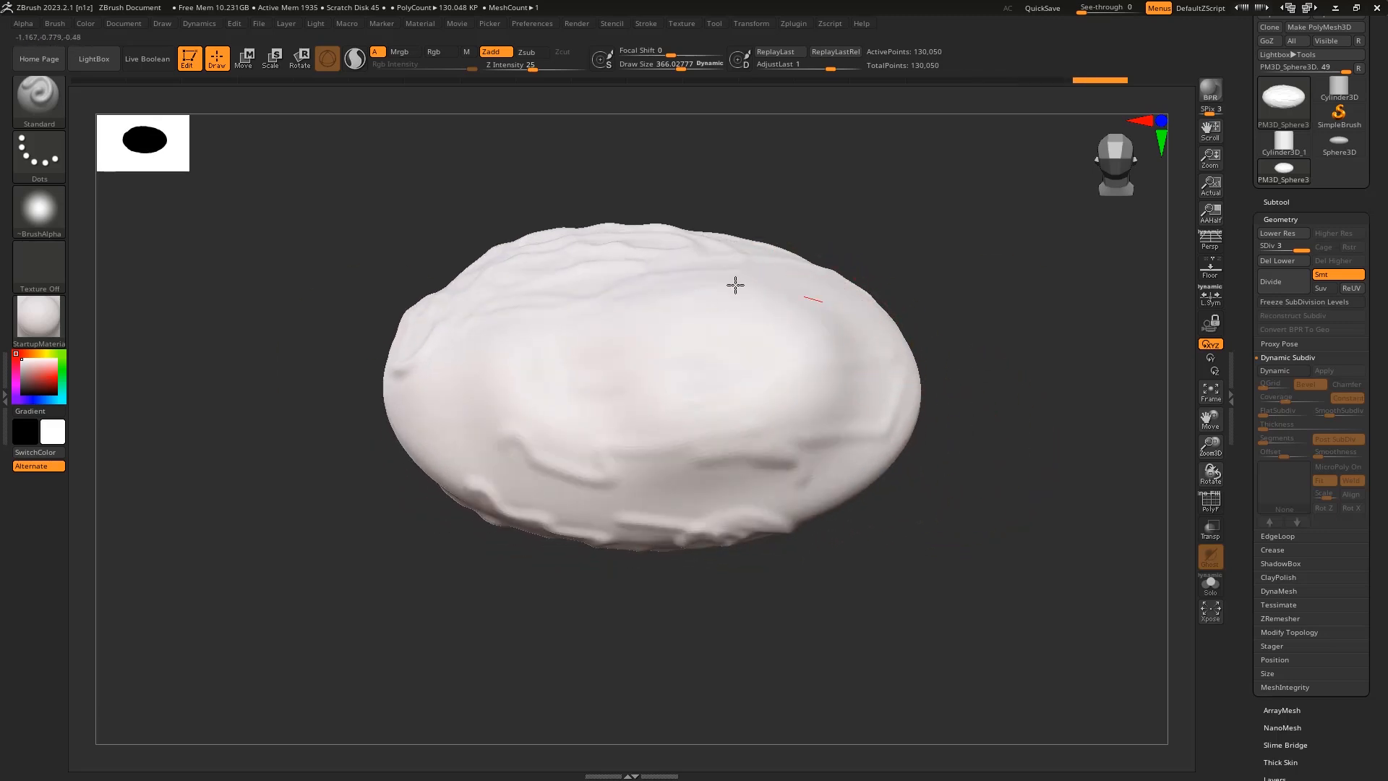
{"action": "mouse_move", "coordinate": [735, 284]}
{"action": "left_mouse_down"}
{"action": "mouse_move", "coordinate": [694, 304]}
{"action": "mouse_move", "coordinate": [710, 348]}
{"action": "left_mouse_up"}
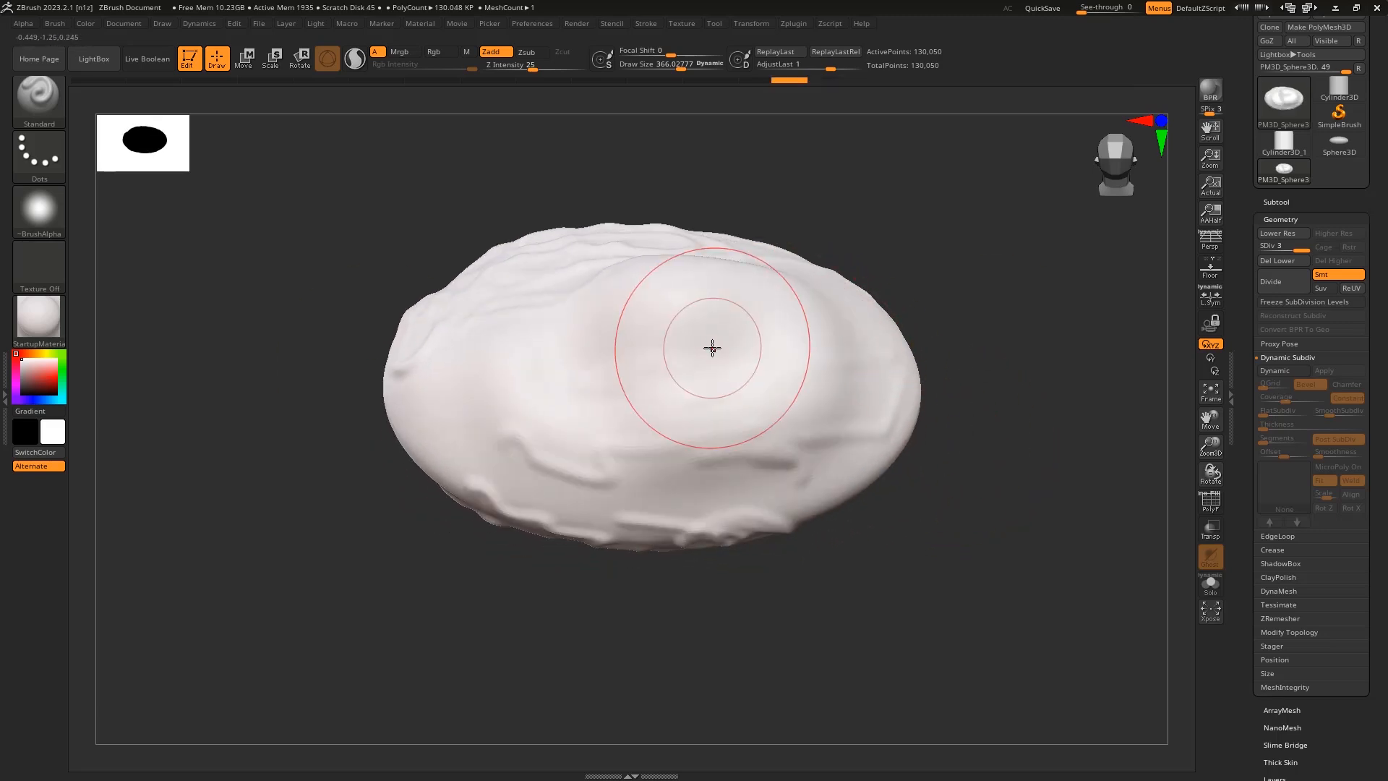
Step: Reduce the brush's draw size to about 258 and enlarge it again to about 314
{"action": "key", "text": "bracketleft"}
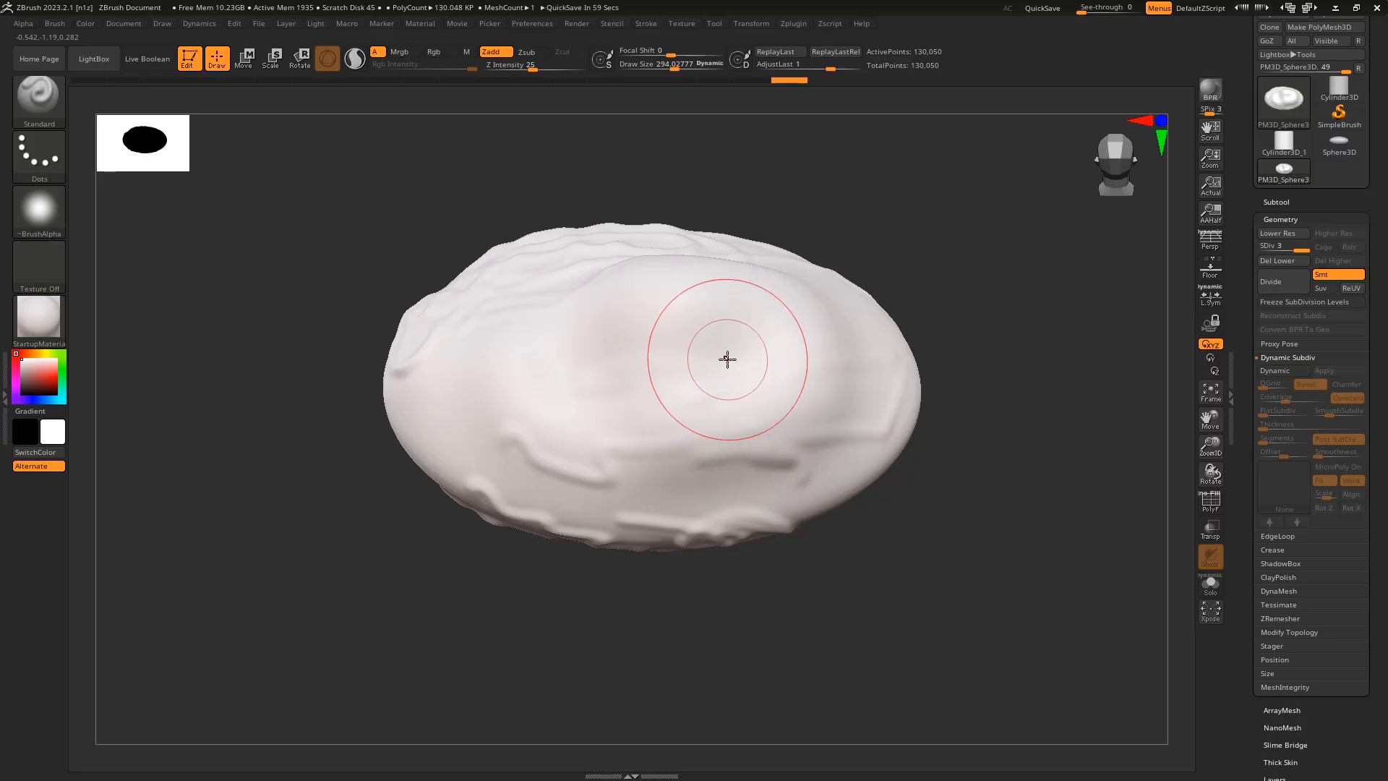
{"action": "key", "text": "bracketleft"}
{"action": "key", "text": "bracketleft"}
{"action": "key", "text": "bracketleft"}
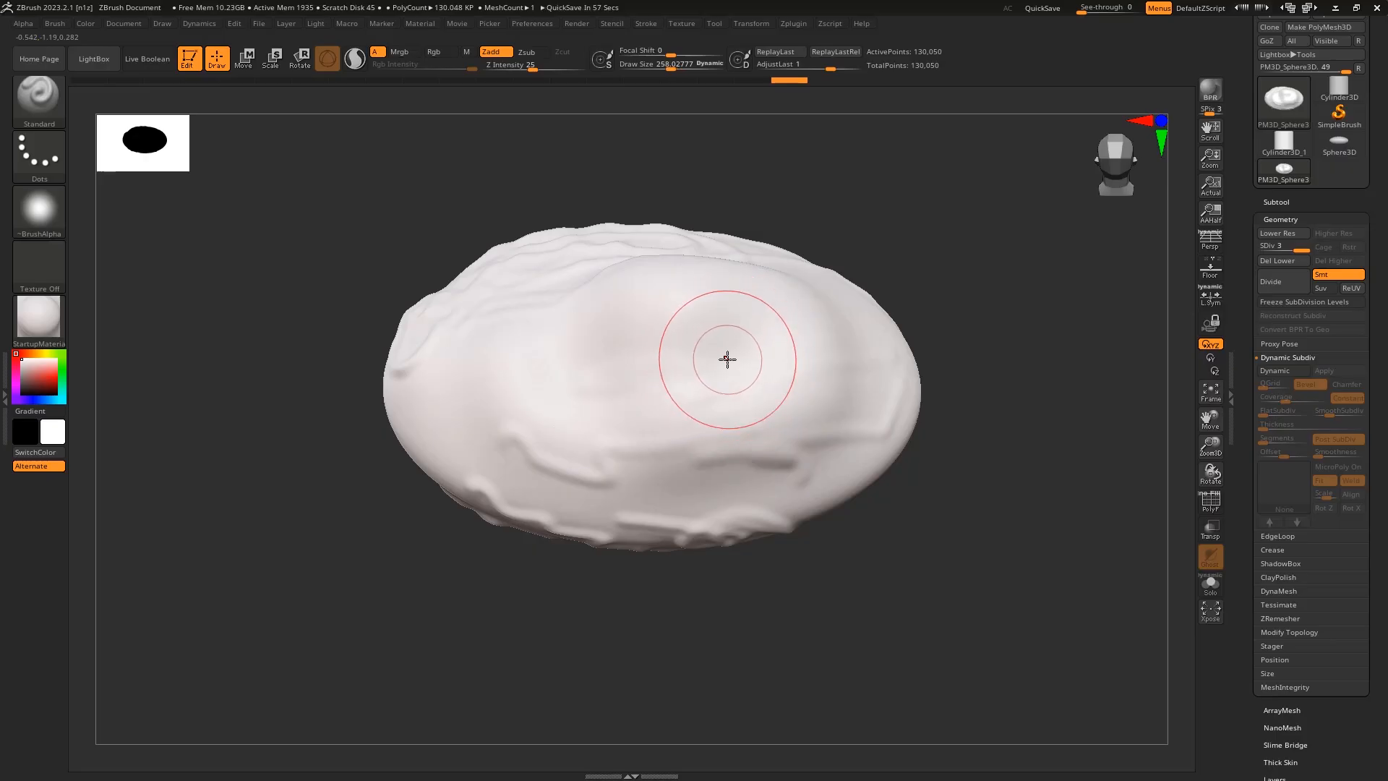
{"action": "key", "text": "bracketright"}
{"action": "key", "text": "bracketright"}
{"action": "key", "text": "bracketright"}
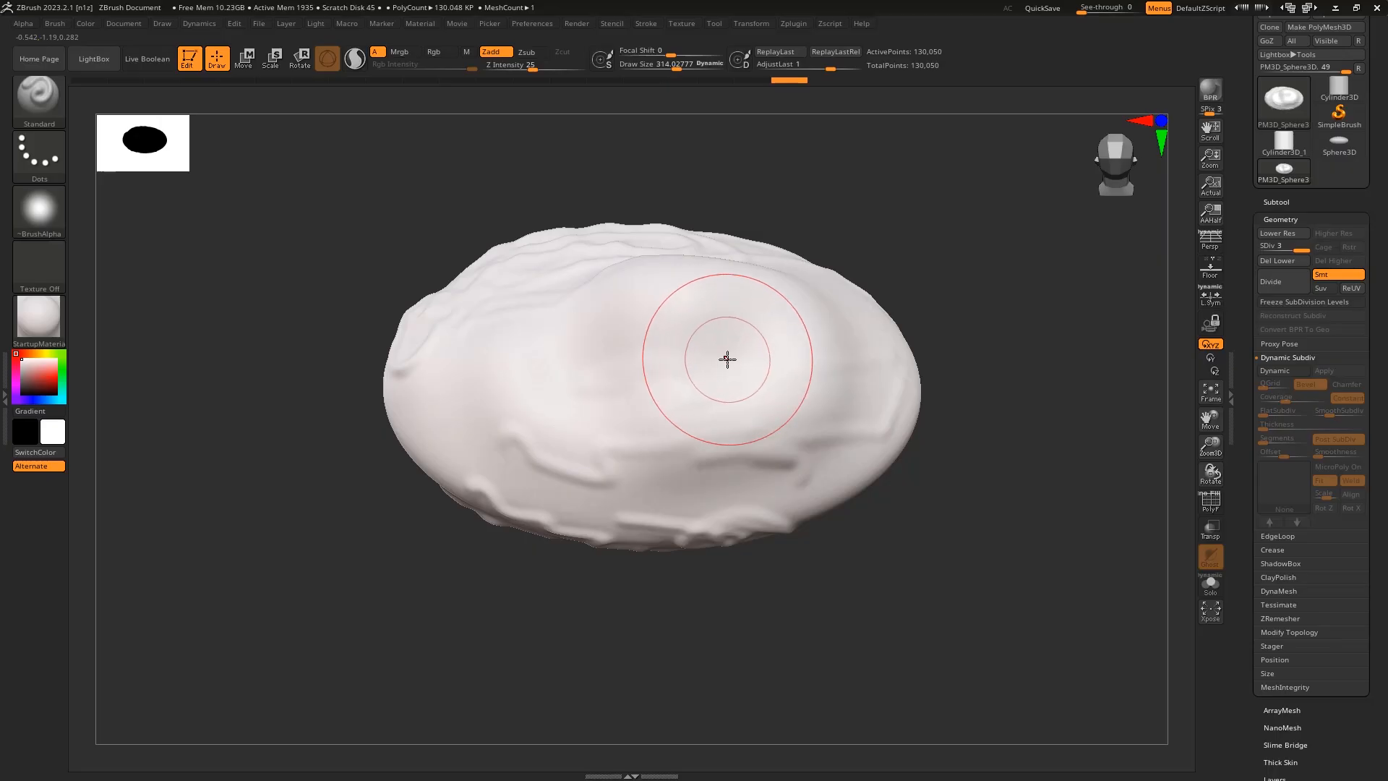
Step: Work further over the lumps with a draw size of about 278 and frame the mesh from the side
{"action": "mouse_move", "coordinate": [601, 352]}
{"action": "left_mouse_down", "text": "shift"}
{"action": "mouse_move", "coordinate": [682, 362]}
{"action": "mouse_move", "coordinate": [455, 362]}
{"action": "mouse_move", "coordinate": [480, 458]}
{"action": "mouse_move", "coordinate": [1079, 222]}
{"action": "left_mouse_up", "text": "shift"}
{"action": "left_click_drag", "start_coordinate": [1122, 171], "coordinate": [1117, 176]}
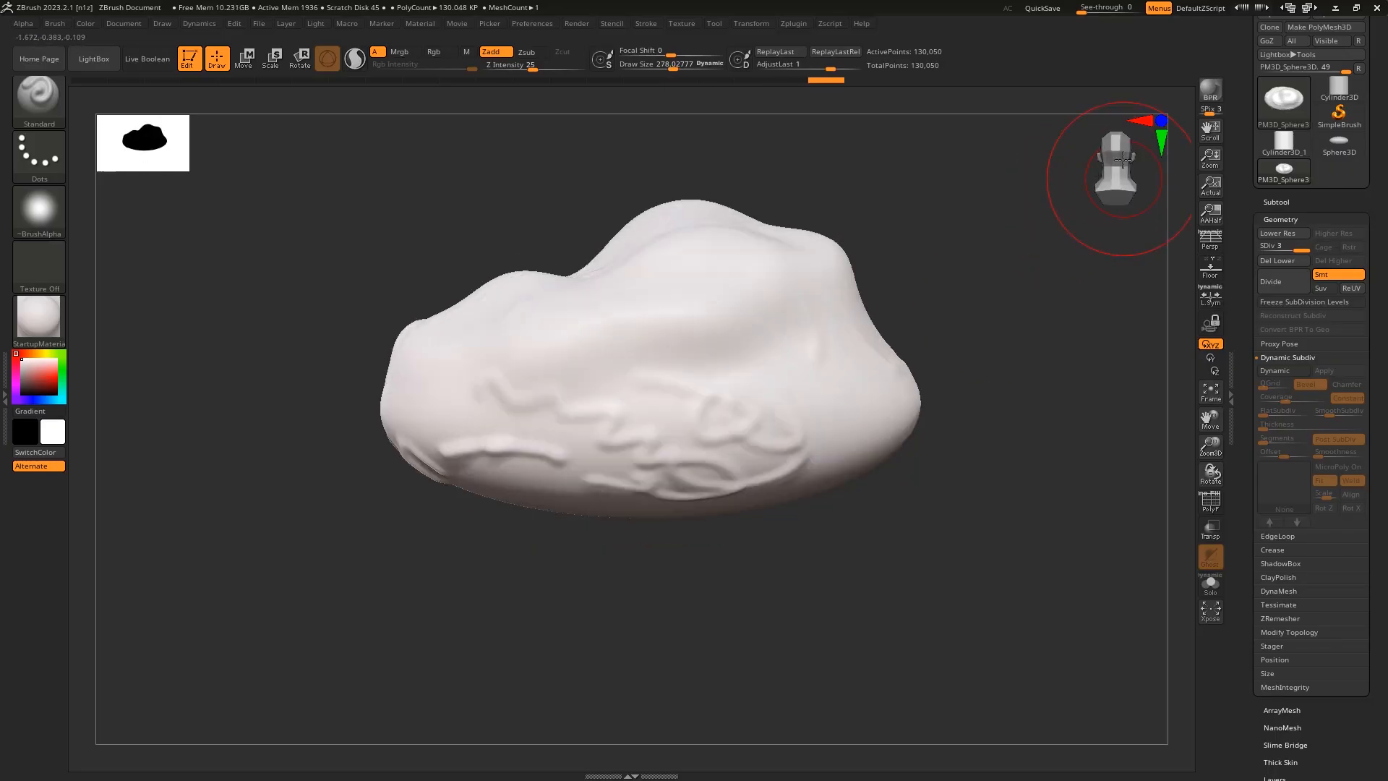
{"action": "left_click_drag", "start_coordinate": [980, 535], "coordinate": [879, 557]}
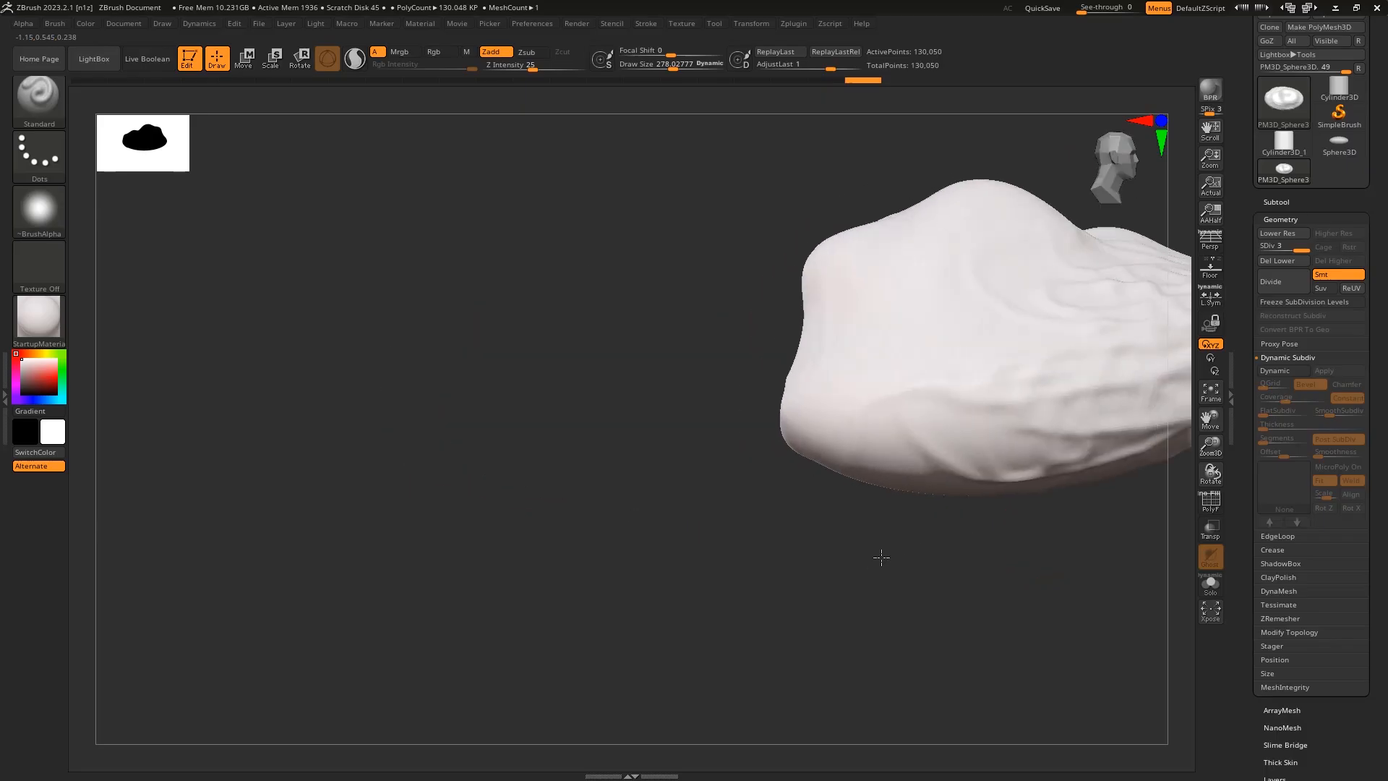
{"action": "key", "text": "f"}
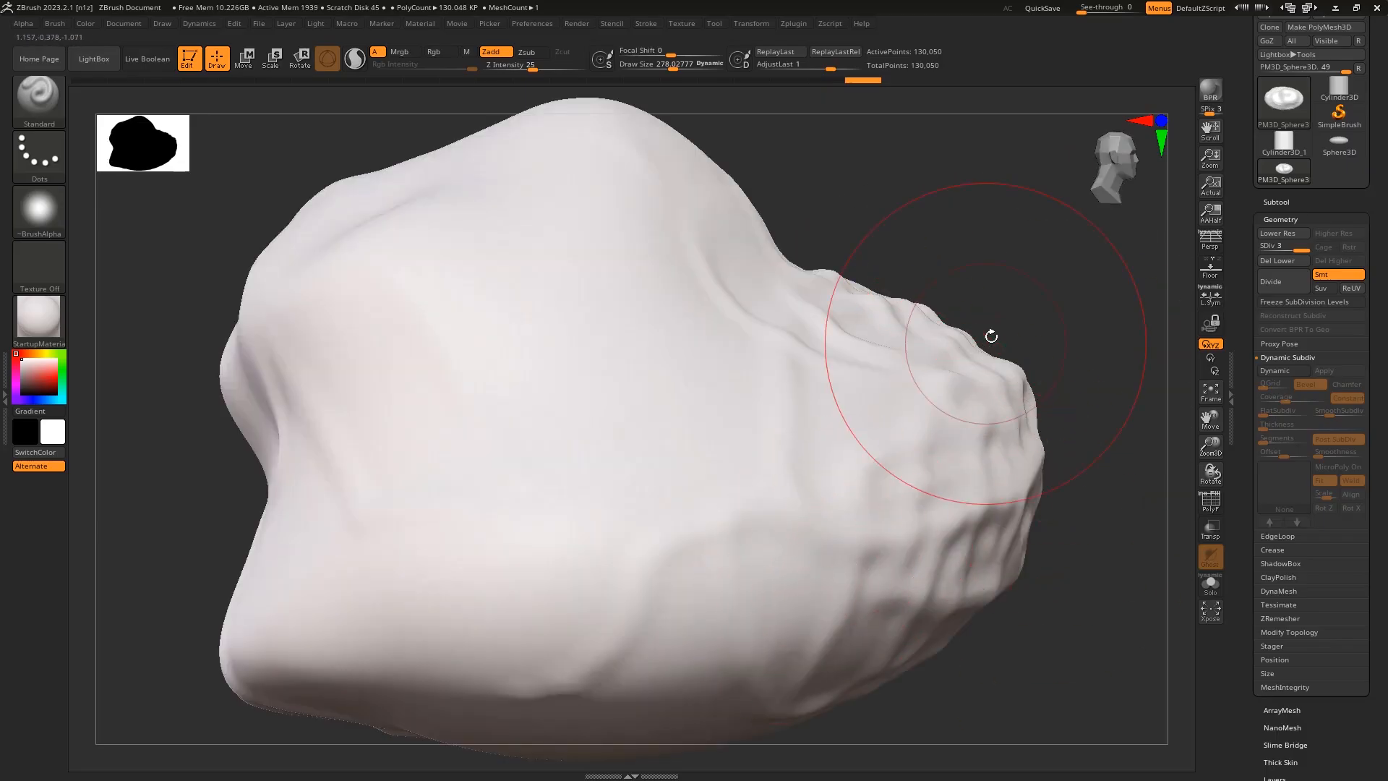
{"action": "left_click_drag", "start_coordinate": [1011, 289], "coordinate": [827, 288], "text": "alt"}
{"action": "left_click_drag", "start_coordinate": [665, 402], "coordinate": [924, 461], "text": "alt"}
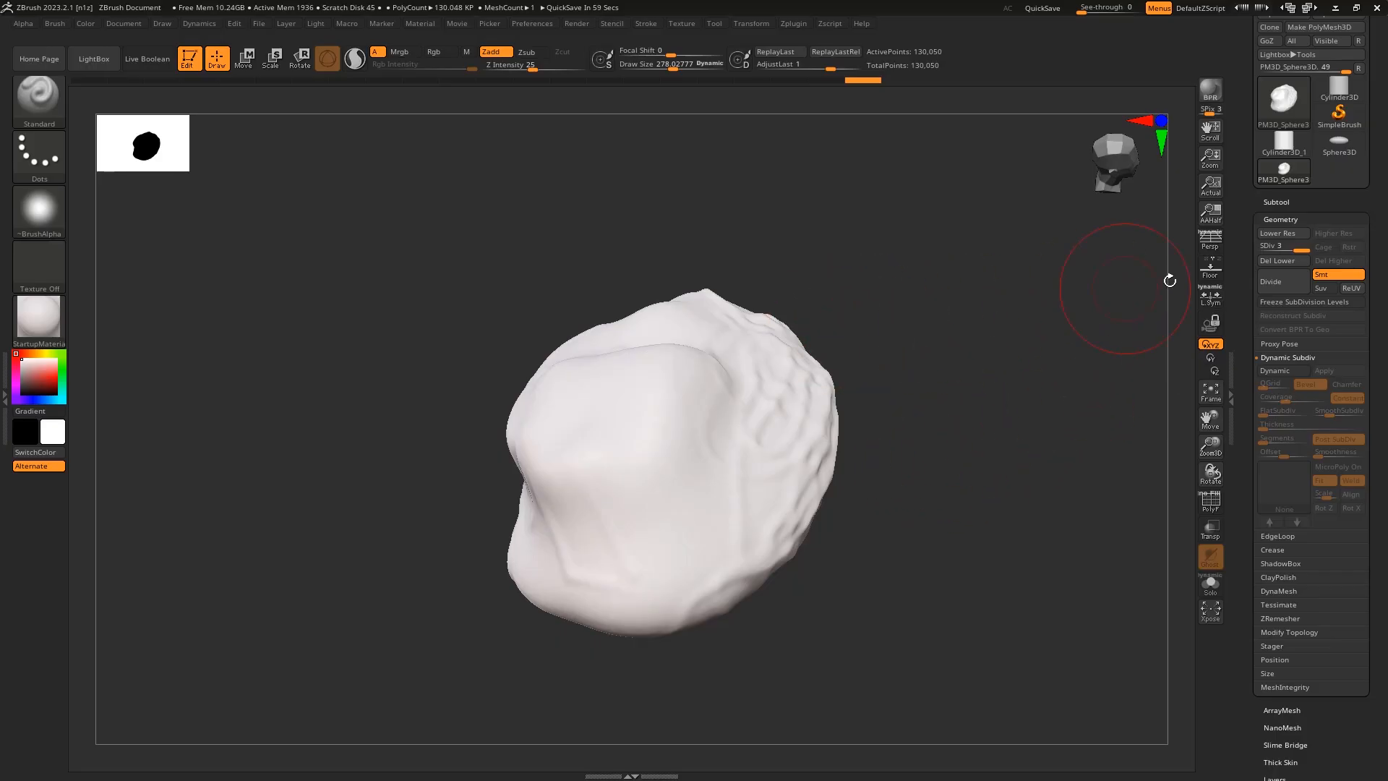
Step: Turn on the floor grid and perspective view for the sculpted mesh
{"action": "left_click", "coordinate": [1211, 266]}
{"action": "left_click_drag", "start_coordinate": [951, 457], "coordinate": [834, 571]}
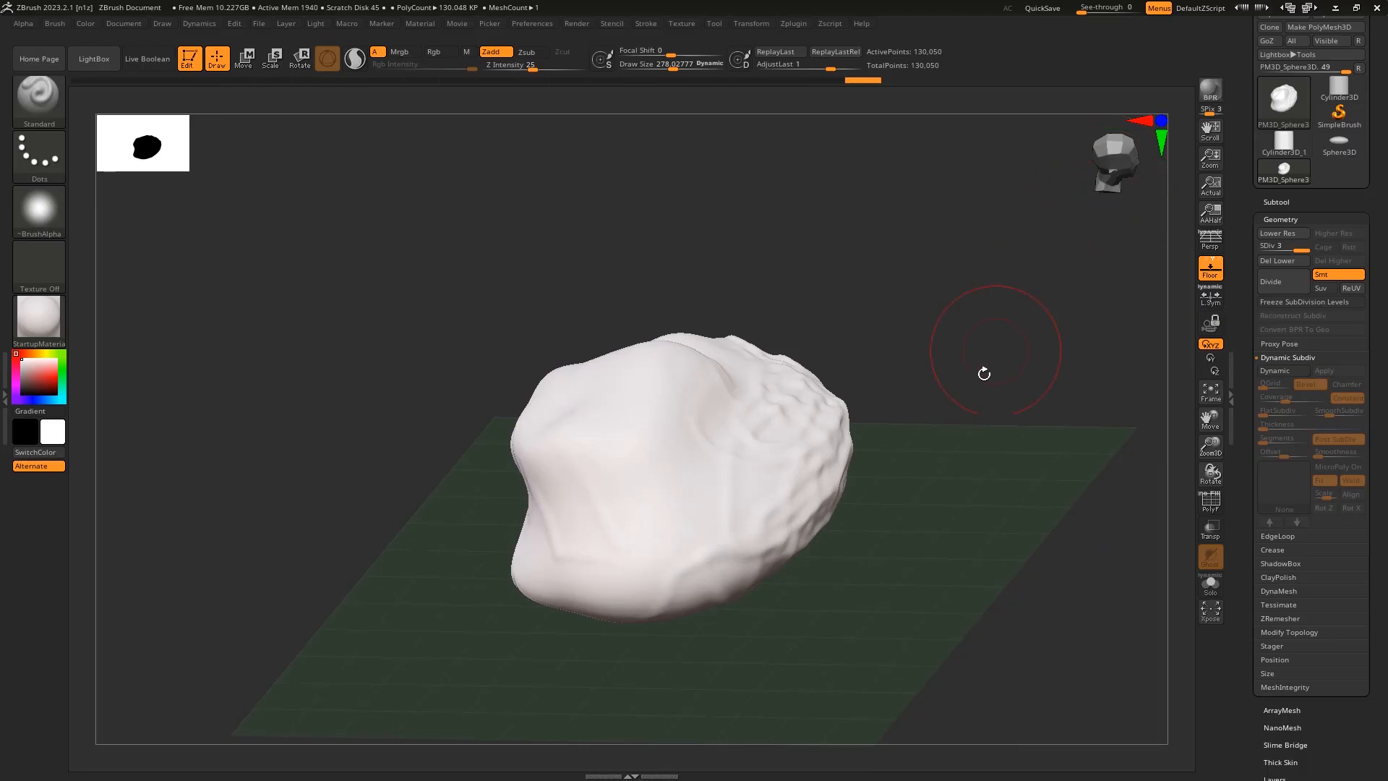
{"action": "left_click_drag", "start_coordinate": [959, 439], "coordinate": [868, 370]}
{"action": "left_click", "coordinate": [1211, 245]}
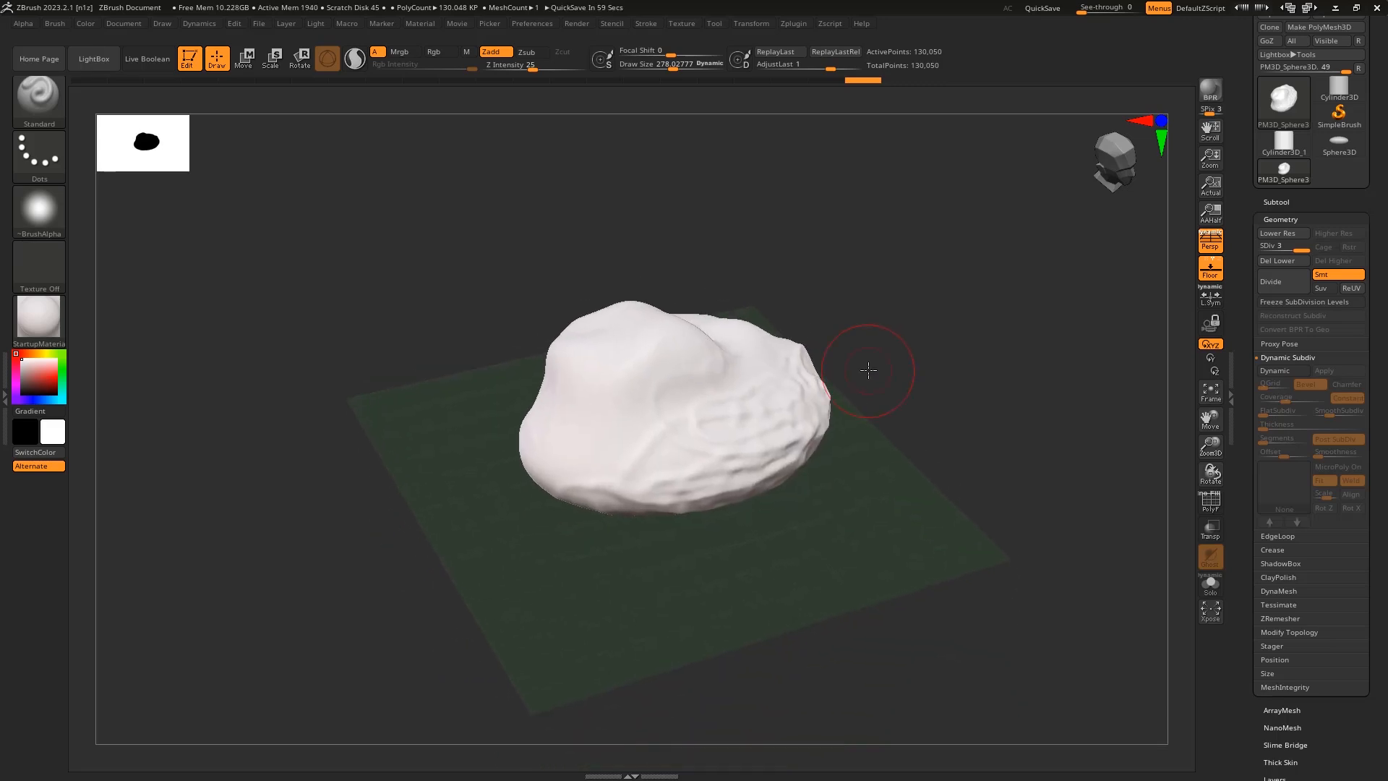
{"action": "left_click_drag", "start_coordinate": [879, 340], "coordinate": [889, 341]}
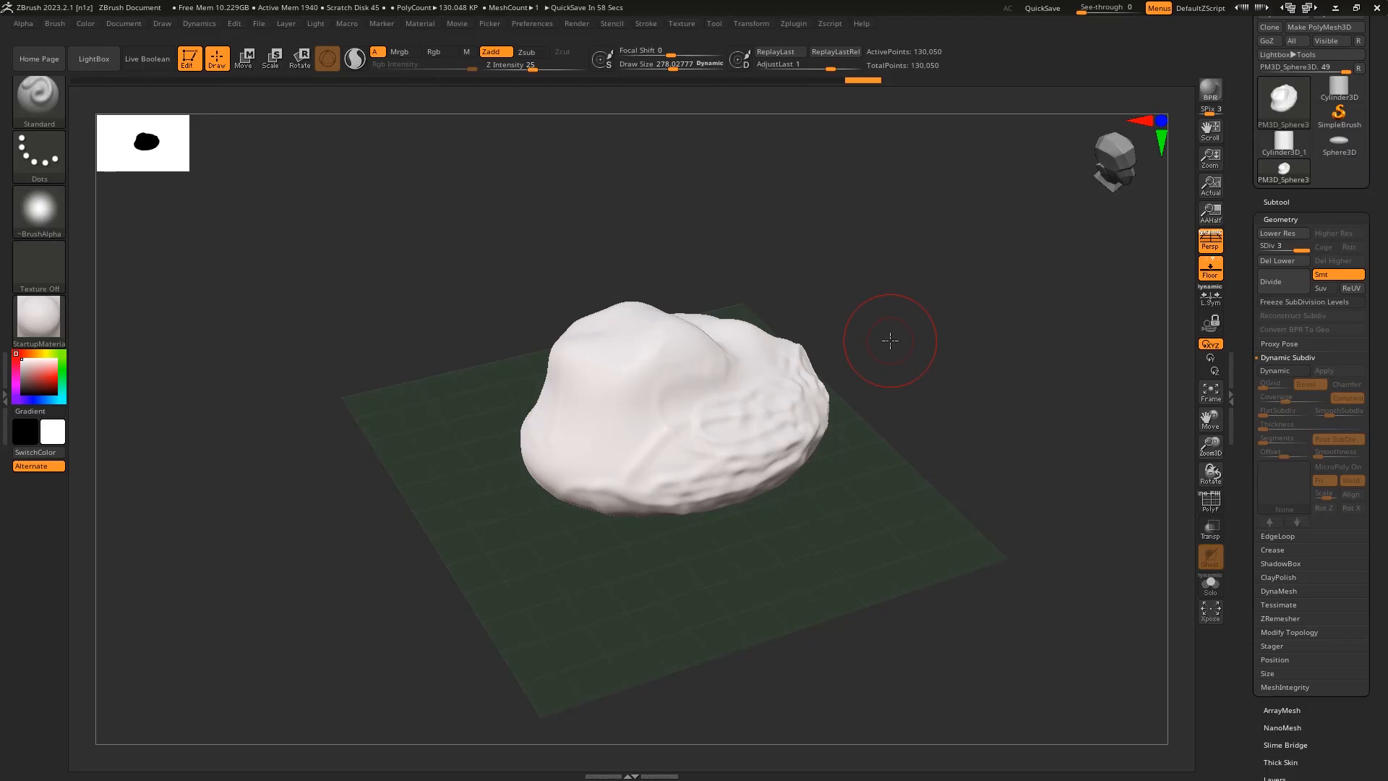
Step: Choose the Spiral brush from the brush library and sculpt swirls over several sides of the mesh
{"action": "left_click", "coordinate": [49, 94]}
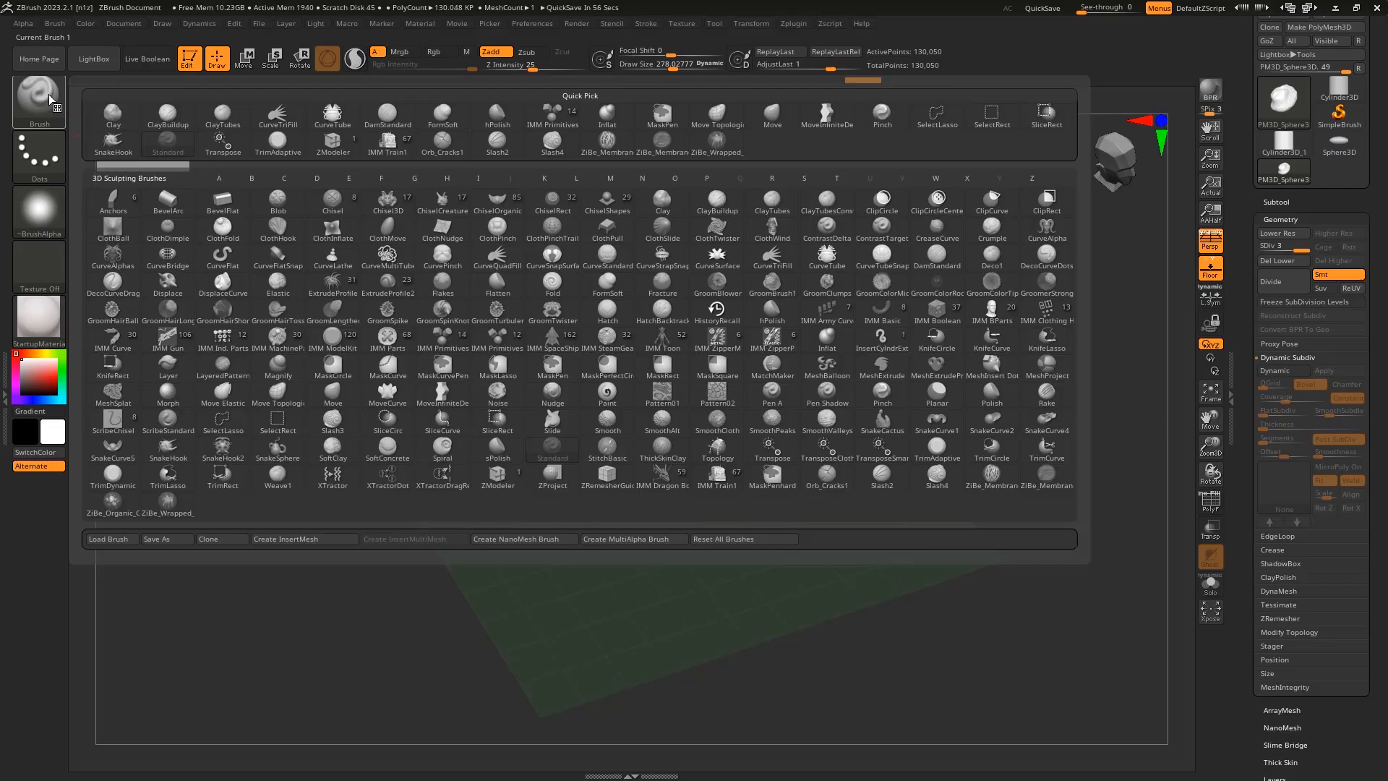
{"action": "left_click", "coordinate": [442, 448]}
{"action": "mouse_move", "coordinate": [671, 376]}
{"action": "left_mouse_down"}
{"action": "mouse_move", "coordinate": [679, 393]}
{"action": "mouse_move", "coordinate": [669, 365]}
{"action": "mouse_move", "coordinate": [602, 400]}
{"action": "mouse_move", "coordinate": [604, 425]}
{"action": "mouse_move", "coordinate": [588, 402]}
{"action": "left_mouse_up"}
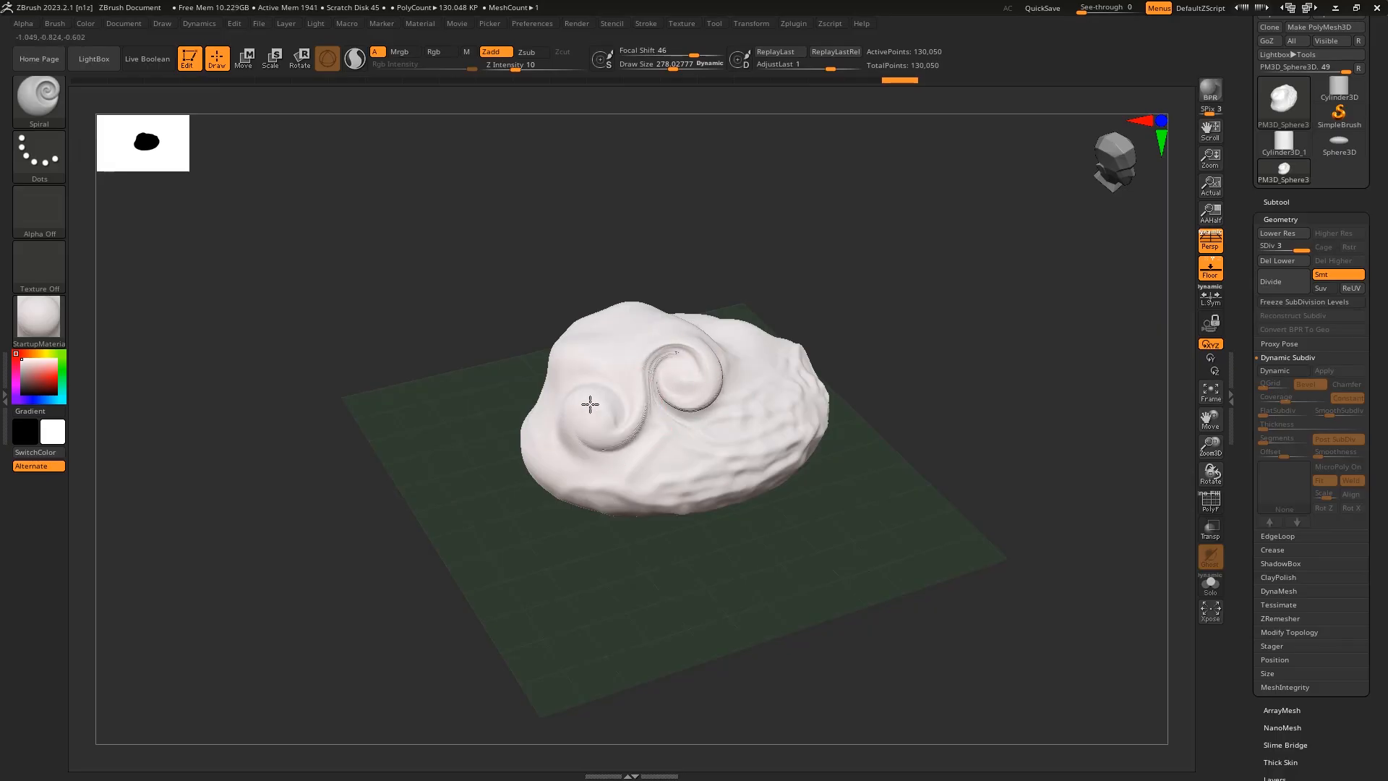
{"action": "mouse_move", "coordinate": [755, 434]}
{"action": "left_mouse_down"}
{"action": "mouse_move", "coordinate": [766, 441]}
{"action": "mouse_move", "coordinate": [774, 420]}
{"action": "left_mouse_up"}
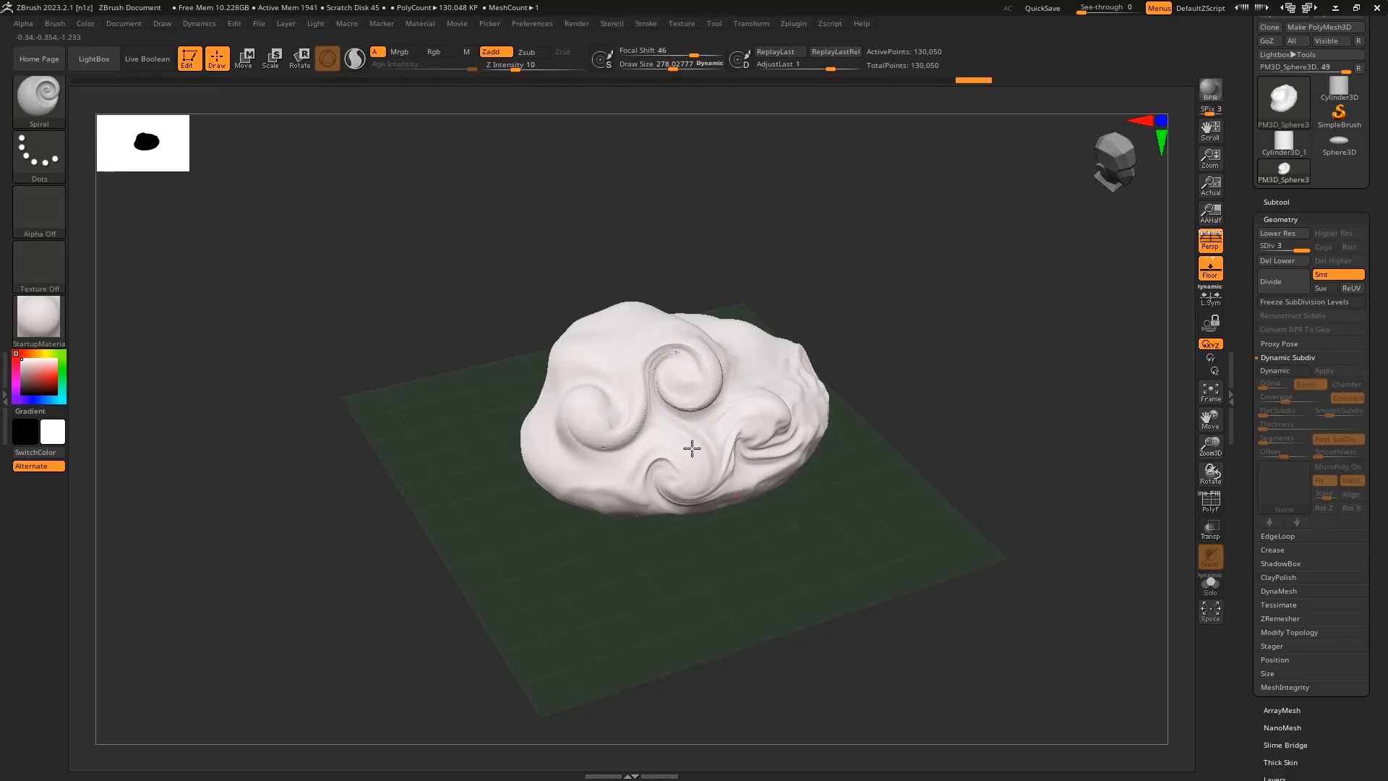
{"action": "mouse_move", "coordinate": [985, 436]}
{"action": "left_mouse_down"}
{"action": "mouse_move", "coordinate": [920, 431]}
{"action": "mouse_move", "coordinate": [862, 391]}
{"action": "mouse_move", "coordinate": [836, 409]}
{"action": "mouse_move", "coordinate": [839, 424]}
{"action": "left_mouse_up"}
{"action": "left_click_drag", "start_coordinate": [757, 352], "coordinate": [795, 368]}
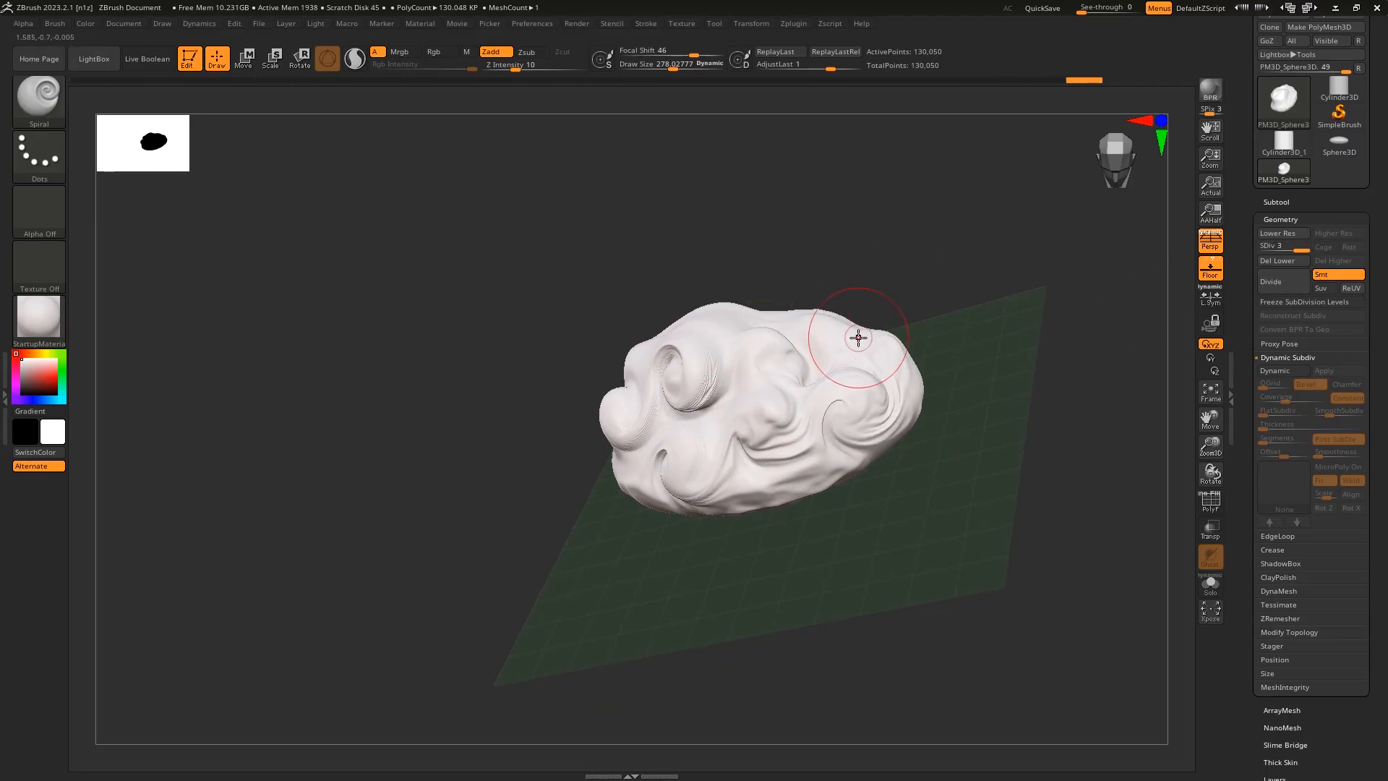
Step: Switch the swirled mesh down to subdivision level 1 and return it to level 3
{"action": "left_click_drag", "start_coordinate": [1290, 250], "coordinate": [1265, 252]}
{"action": "mouse_move", "coordinate": [1005, 383]}
{"action": "left_mouse_down"}
{"action": "mouse_move", "coordinate": [1001, 356]}
{"action": "mouse_move", "coordinate": [1022, 362]}
{"action": "mouse_move", "coordinate": [1015, 383]}
{"action": "left_mouse_up"}
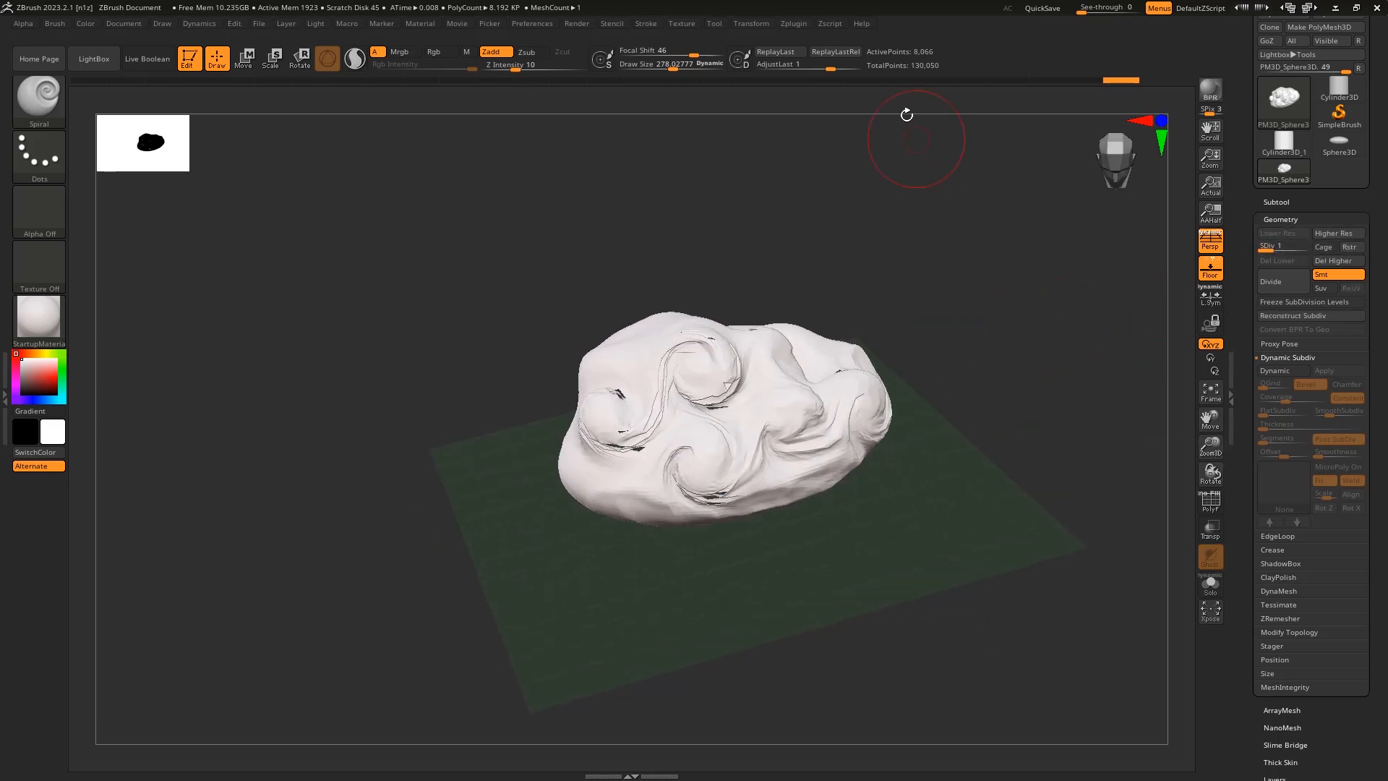
{"action": "left_click_drag", "start_coordinate": [1273, 250], "coordinate": [1303, 252]}
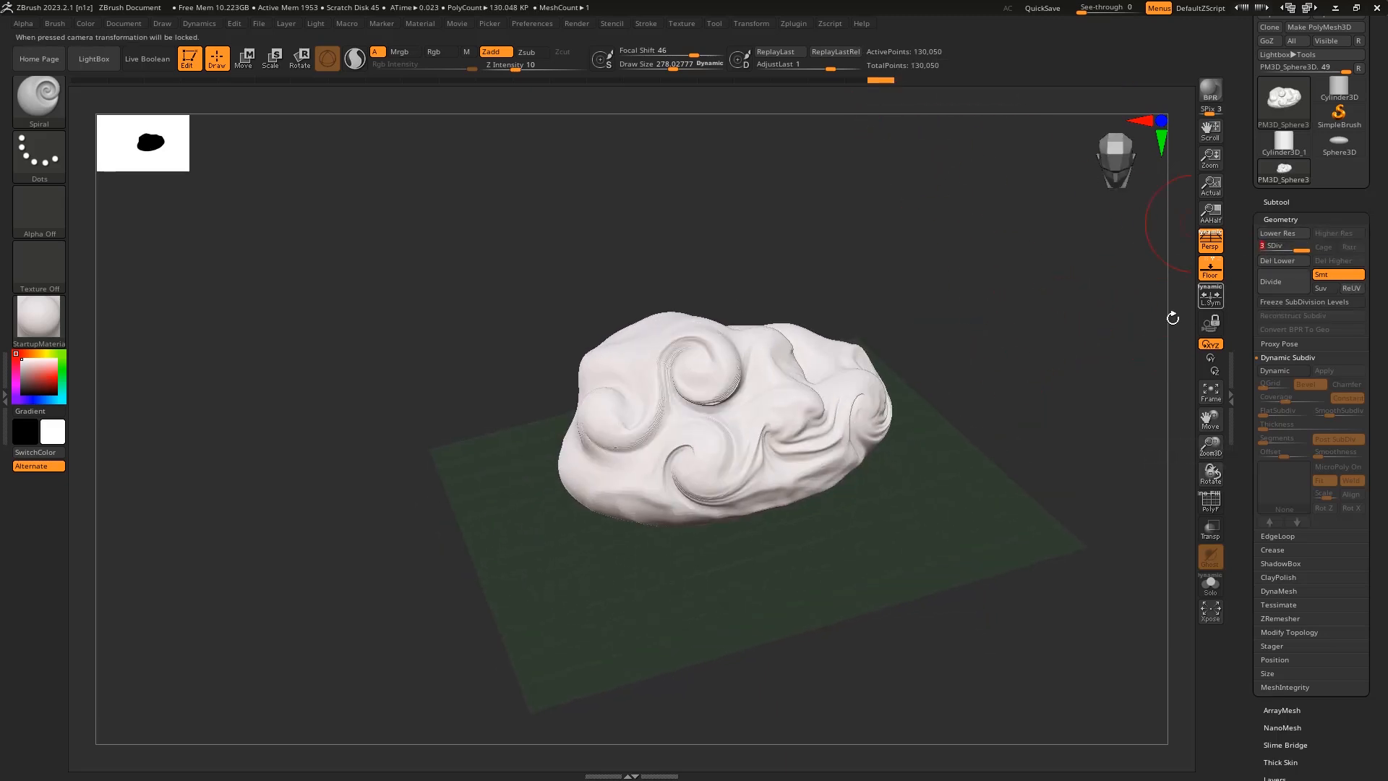
Step: Divide the swirled mesh once more to subdivision level 4
{"action": "left_click", "coordinate": [1289, 285]}
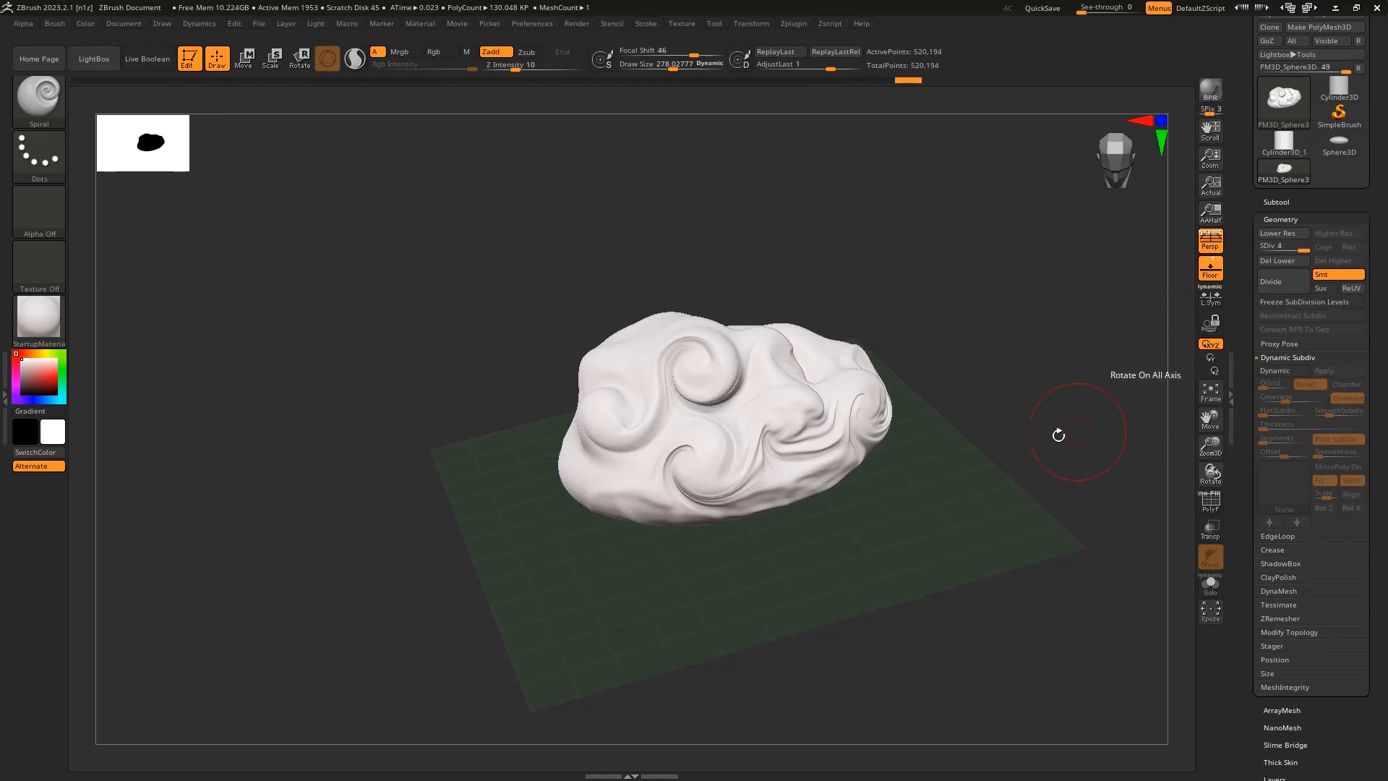
{"action": "left_click_drag", "start_coordinate": [1016, 412], "coordinate": [925, 391]}
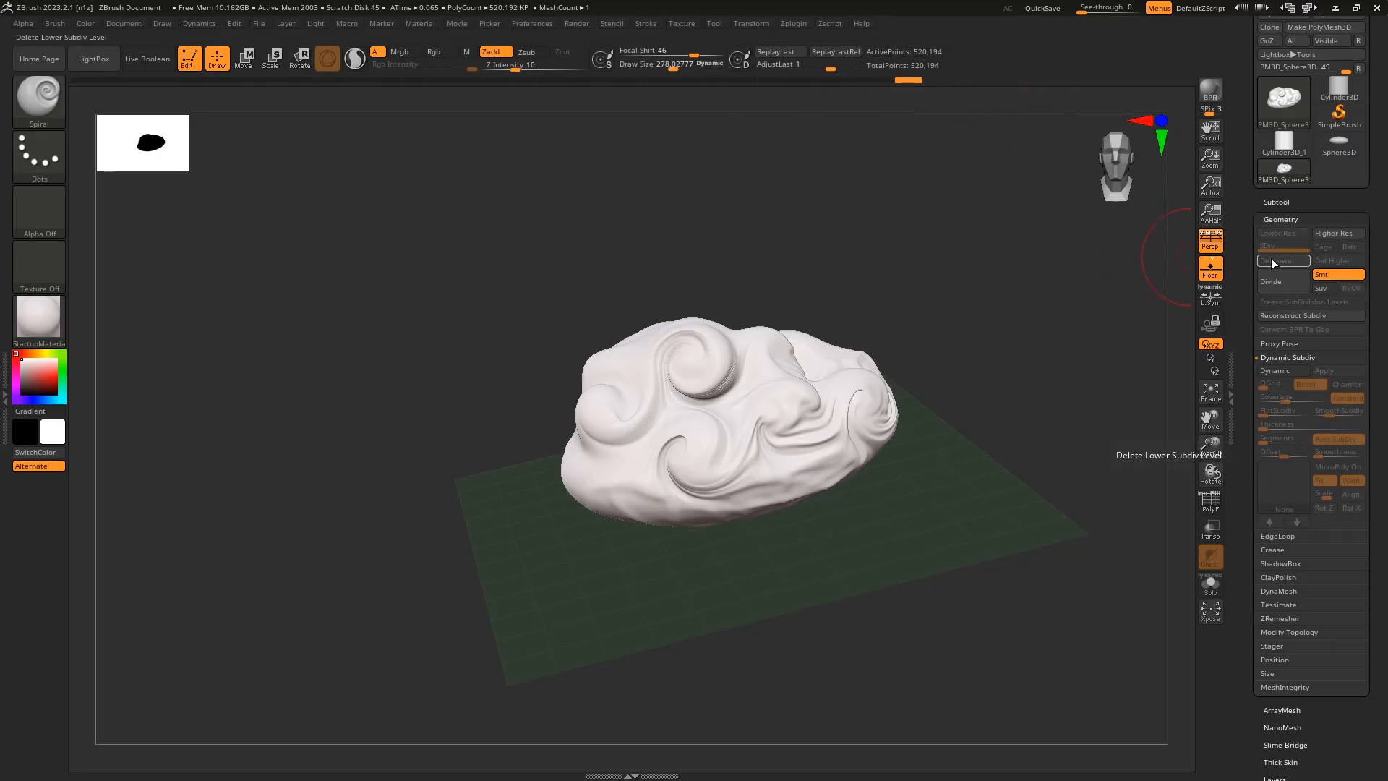
Step: Delete the lower subdivision levels of the swirled mesh
{"action": "left_click", "coordinate": [1272, 261]}
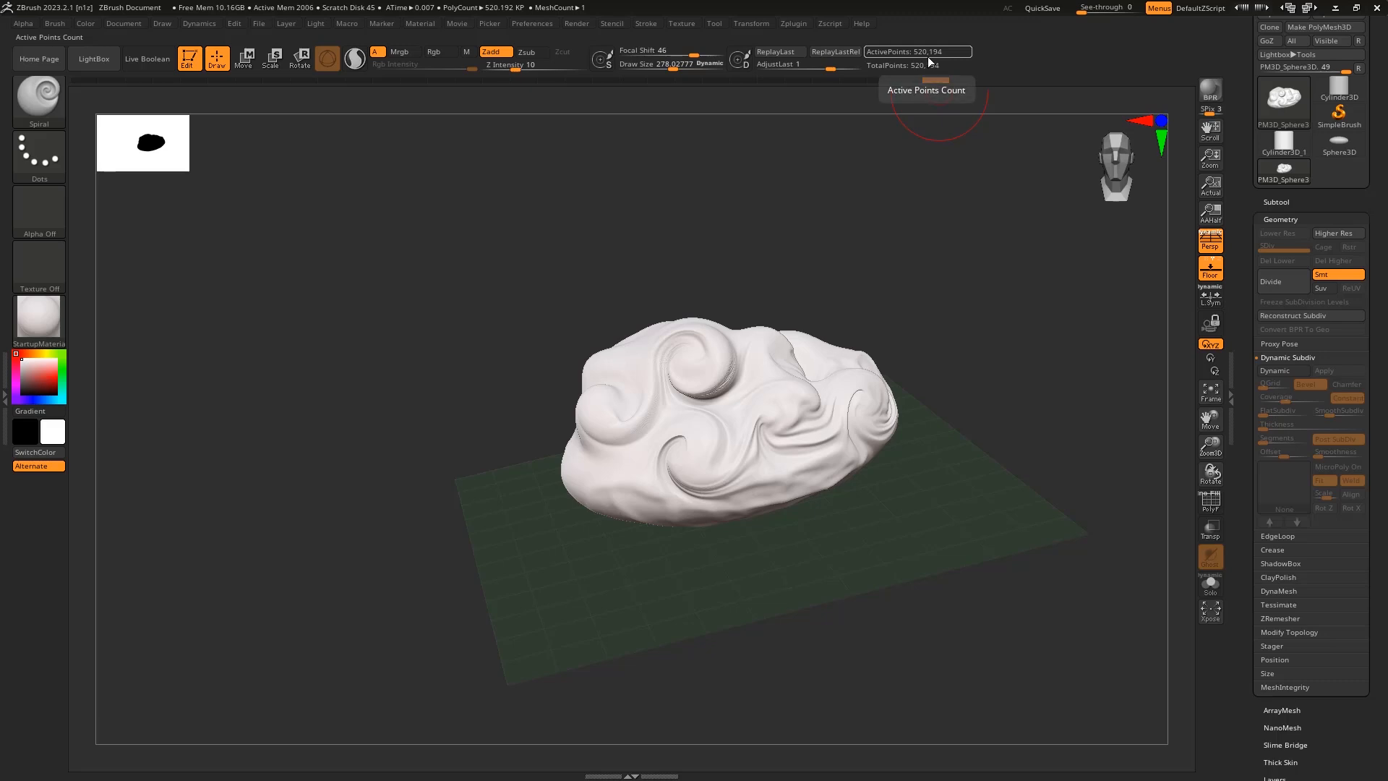
{"action": "left_click_drag", "start_coordinate": [969, 328], "coordinate": [1105, 167]}
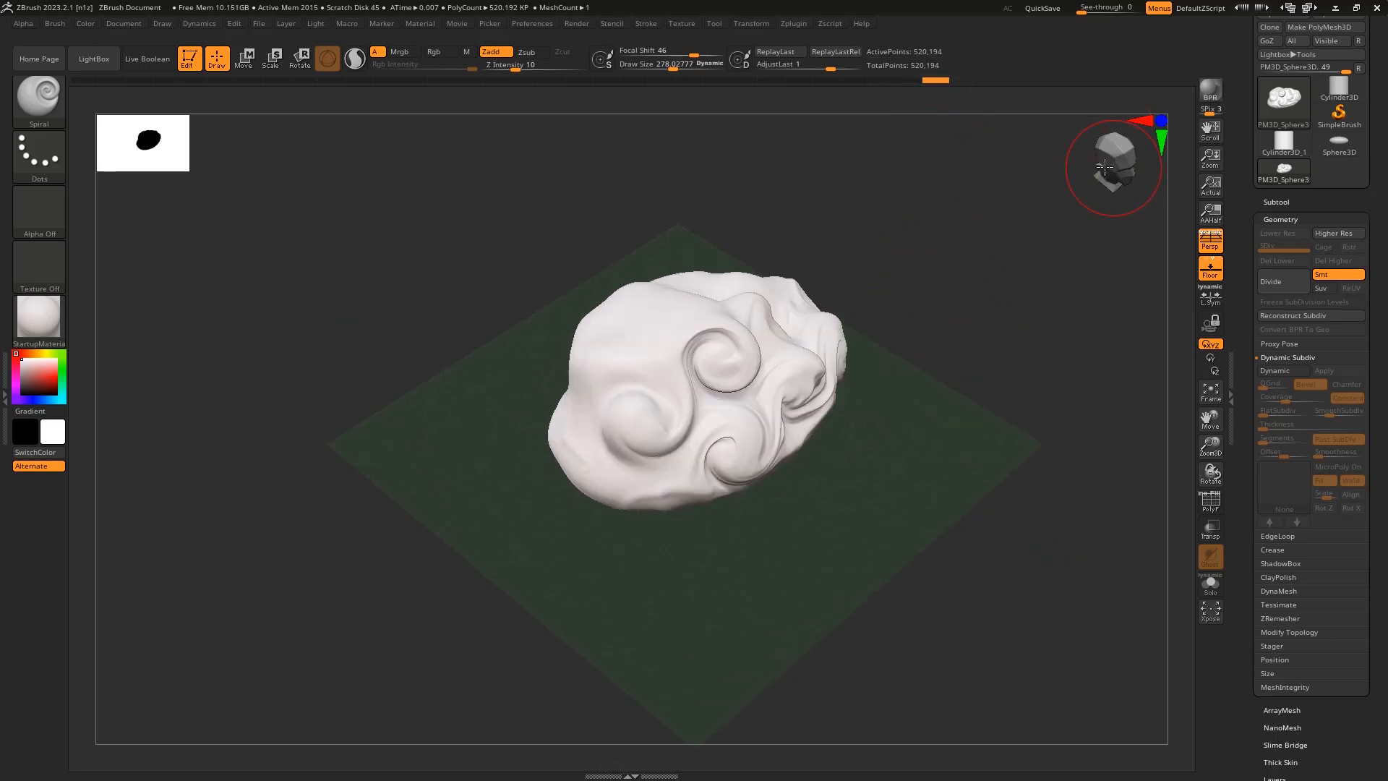
{"action": "left_click_drag", "start_coordinate": [841, 421], "coordinate": [954, 363]}
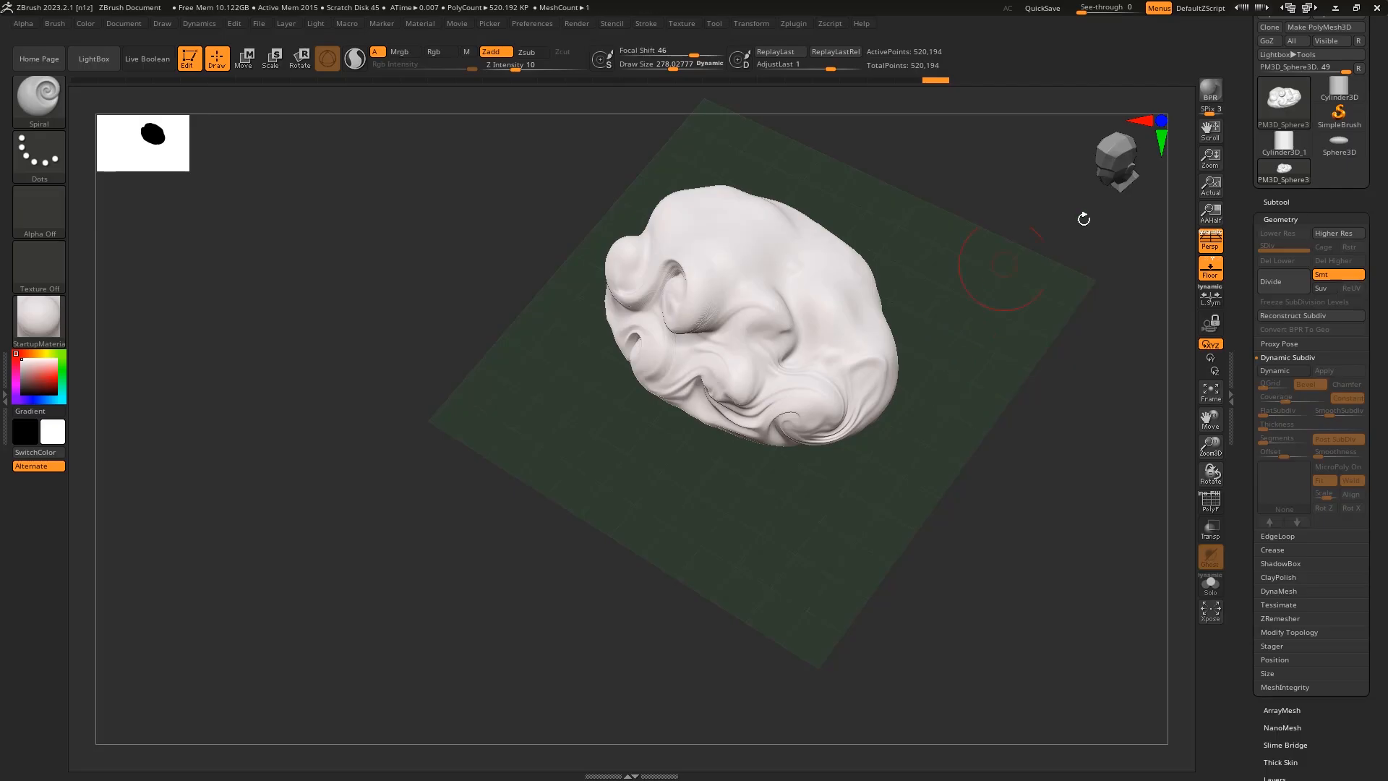
Step: Try the SnakeHook brush by pulling a long curved horn out of the mesh, and undo the stroke
{"action": "left_click", "coordinate": [24, 102]}
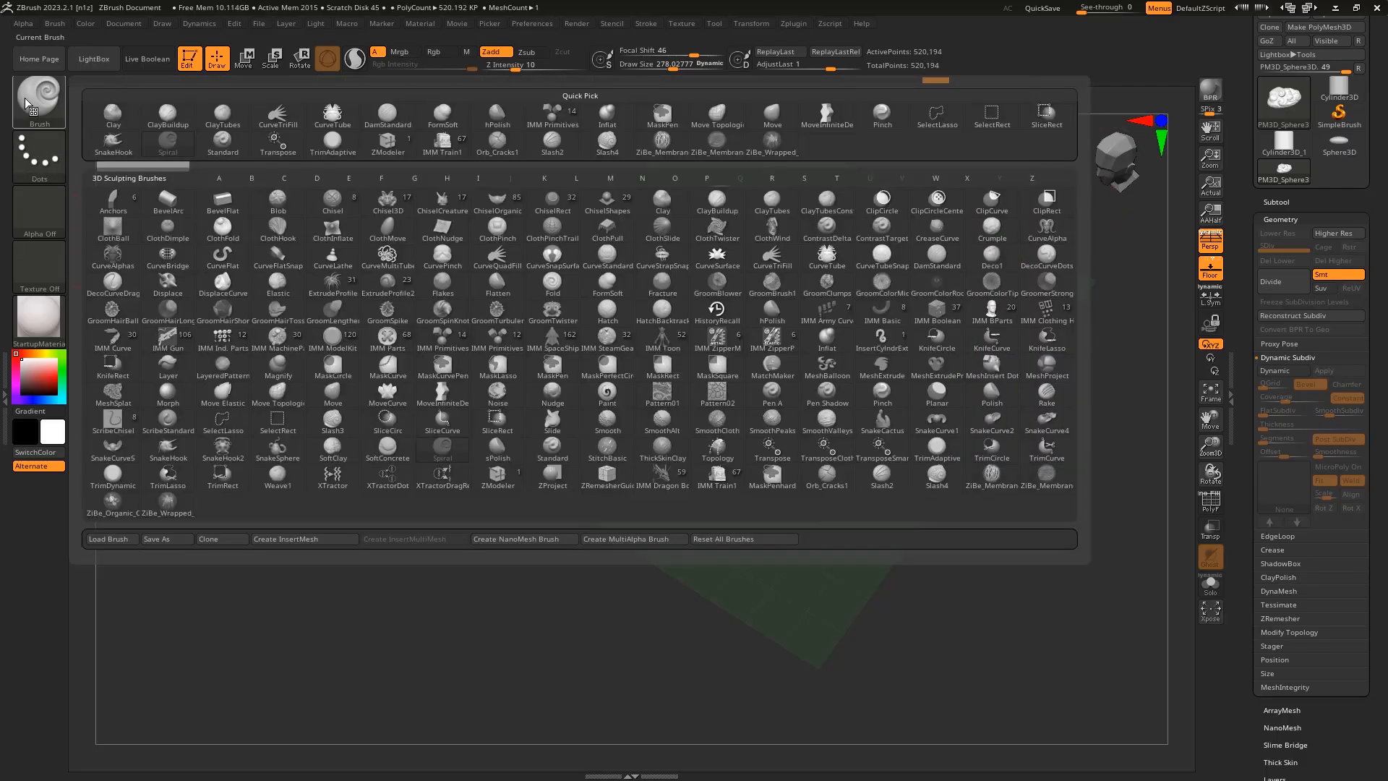
{"action": "left_click", "coordinate": [32, 106]}
{"action": "mouse_move", "coordinate": [428, 427]}
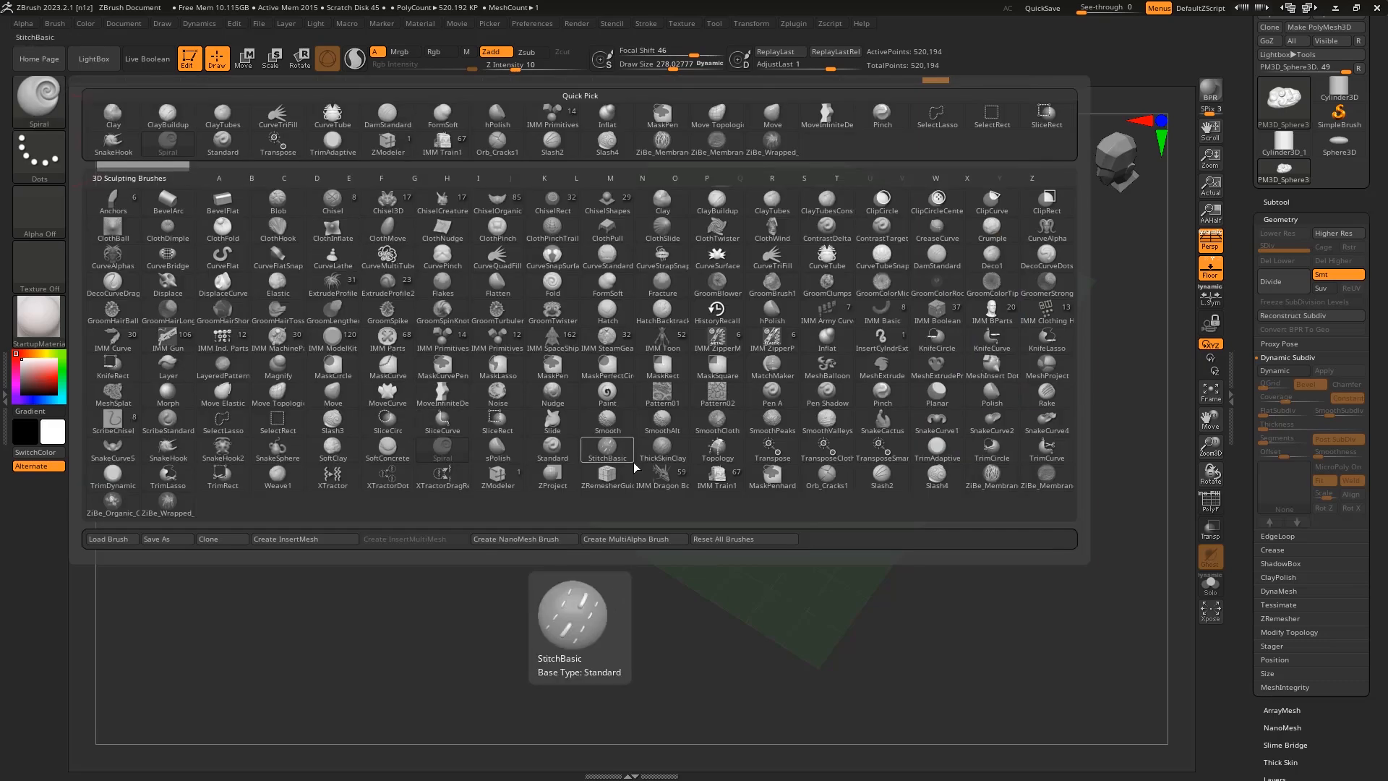
{"action": "left_click", "coordinate": [153, 454]}
{"action": "left_click", "coordinate": [173, 481]}
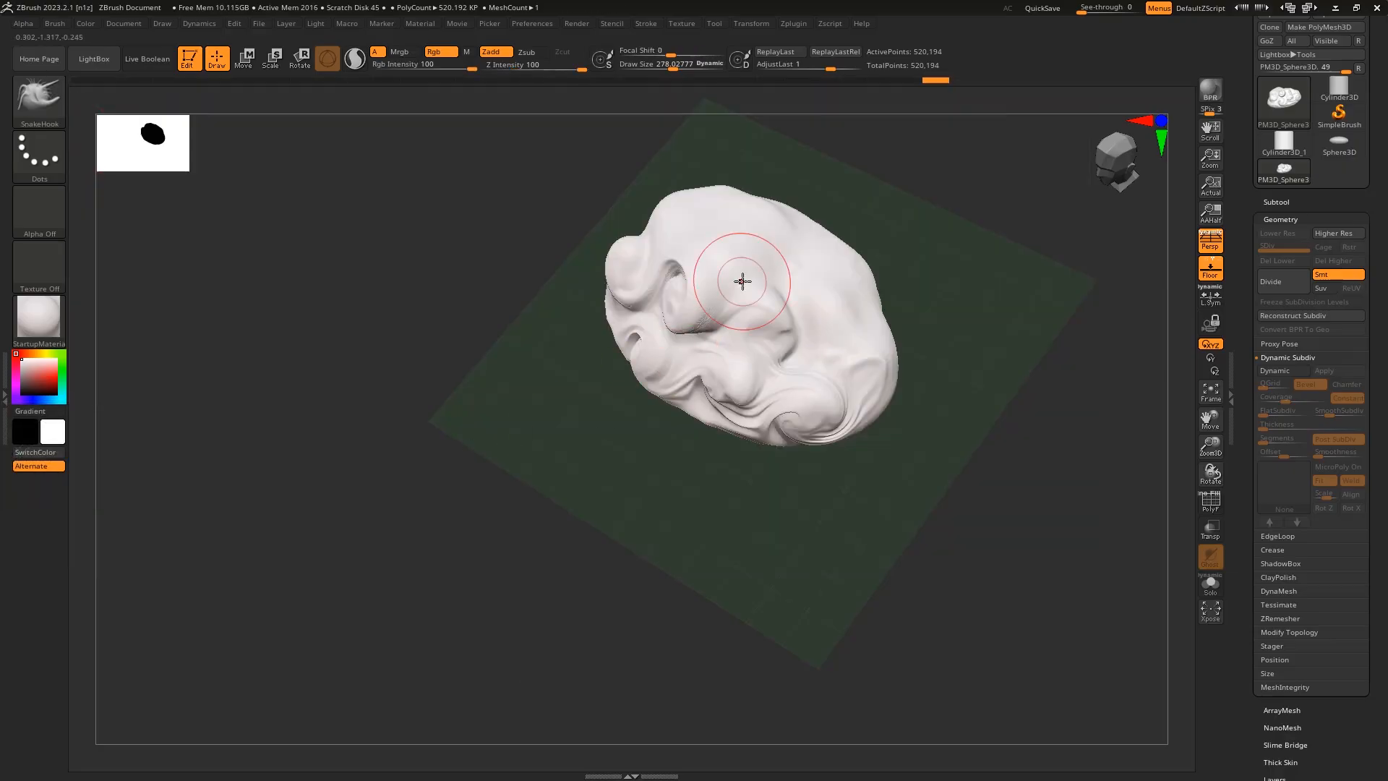
{"action": "mouse_move", "coordinate": [740, 282]}
{"action": "left_mouse_down"}
{"action": "mouse_move", "coordinate": [812, 227]}
{"action": "mouse_move", "coordinate": [972, 310]}
{"action": "mouse_move", "coordinate": [1037, 322]}
{"action": "left_mouse_up"}
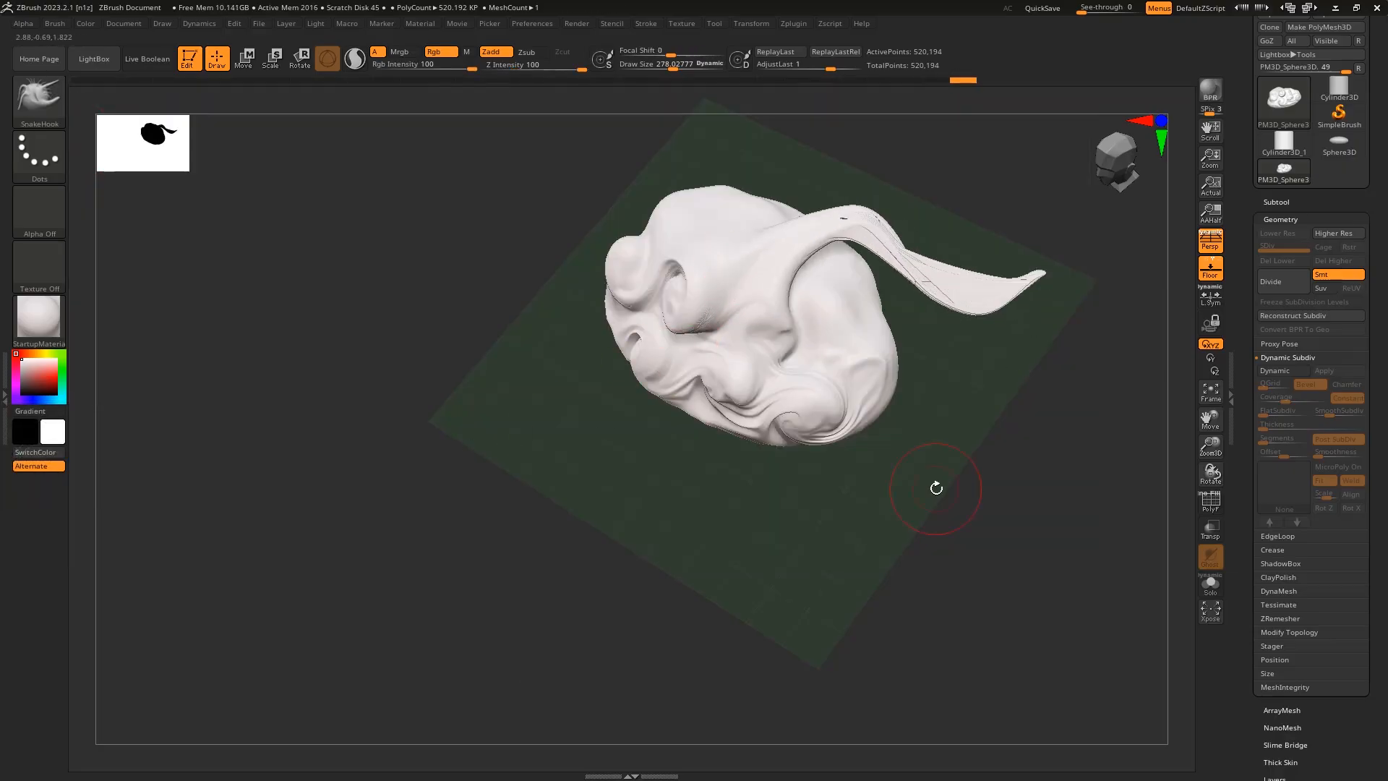
{"action": "key", "text": "ctrl+z"}
Step: Choose the DamStandard brush from the brushes starting with D and carve creases across several sides of the mesh
{"action": "left_click", "coordinate": [44, 88]}
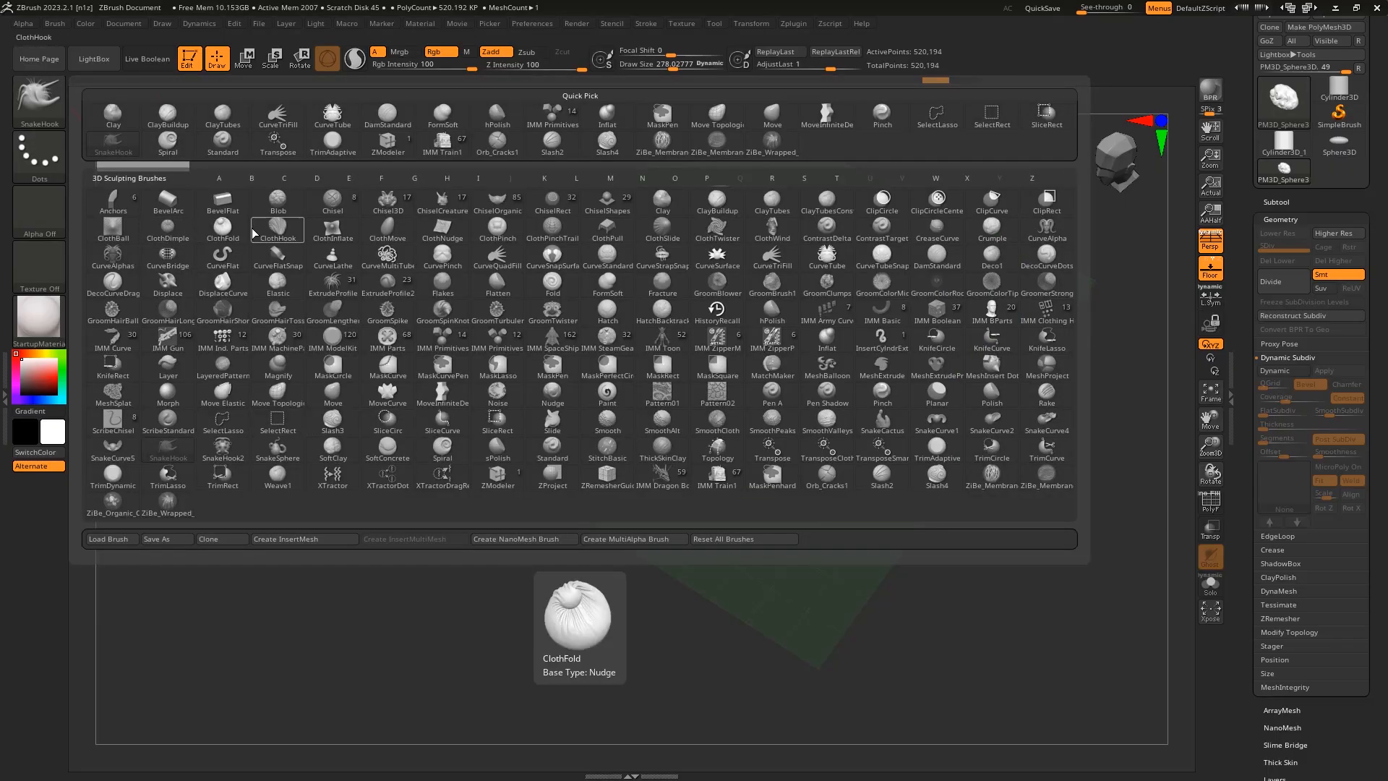
{"action": "key", "text": "d"}
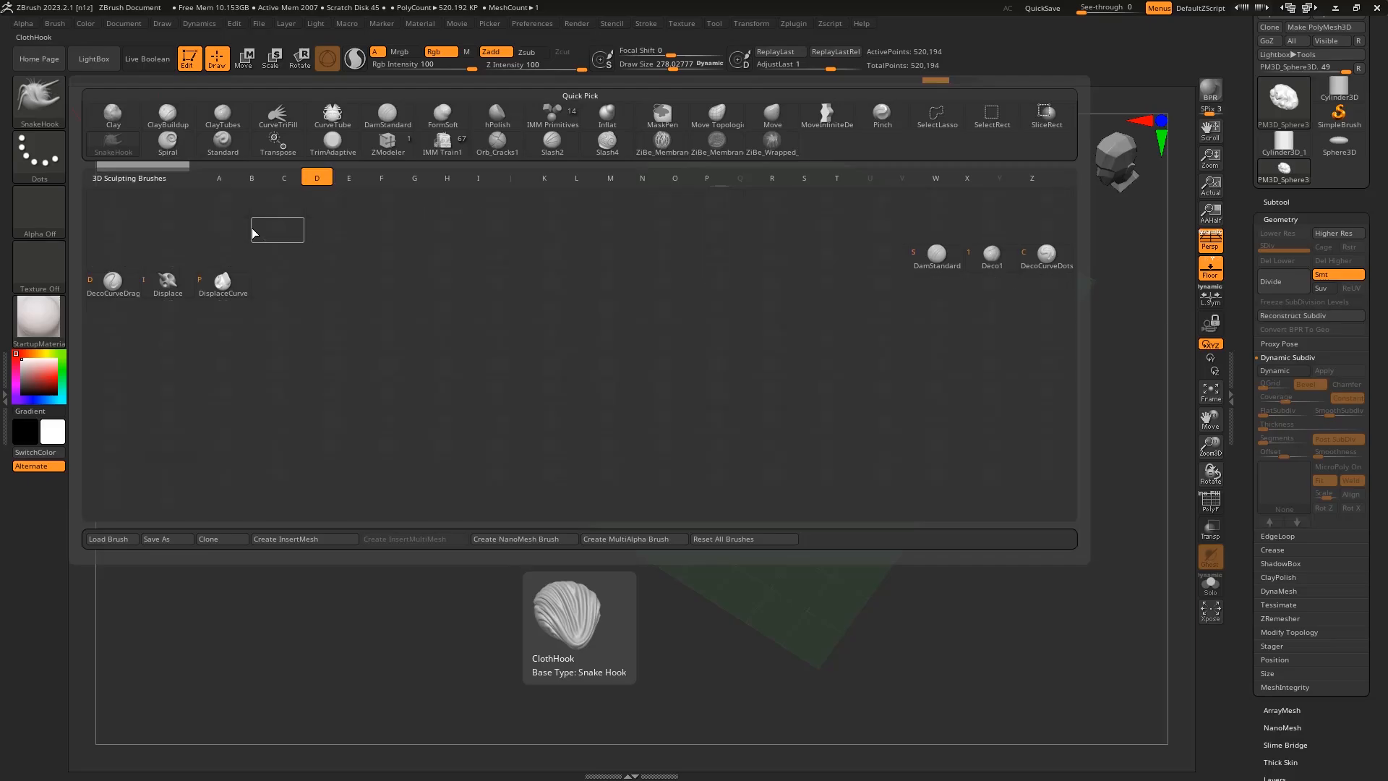
{"action": "left_click", "coordinate": [943, 262]}
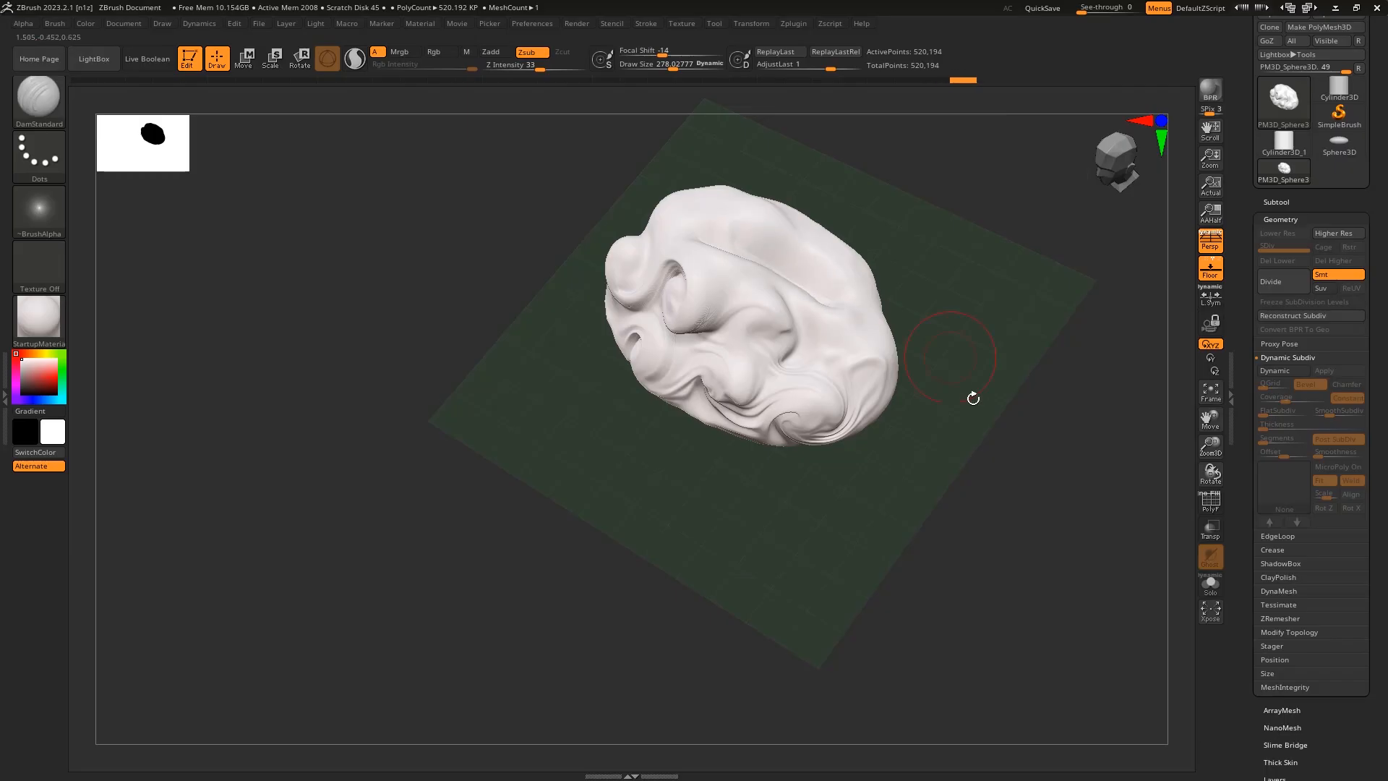
{"action": "mouse_move", "coordinate": [970, 397]}
{"action": "left_mouse_down"}
{"action": "mouse_move", "coordinate": [973, 301]}
{"action": "mouse_move", "coordinate": [838, 393]}
{"action": "mouse_move", "coordinate": [740, 365]}
{"action": "mouse_move", "coordinate": [794, 399]}
{"action": "left_mouse_up"}
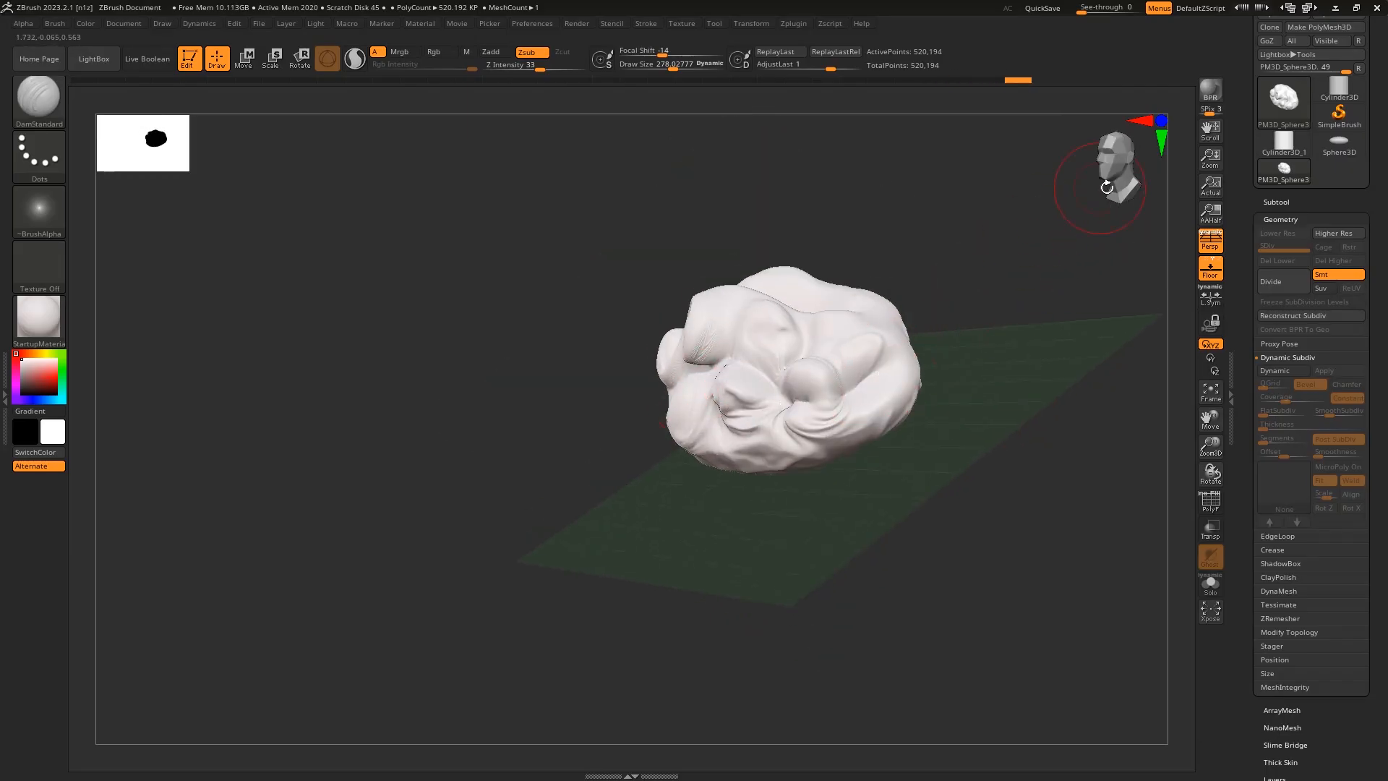
{"action": "left_click_drag", "start_coordinate": [1106, 180], "coordinate": [1115, 167]}
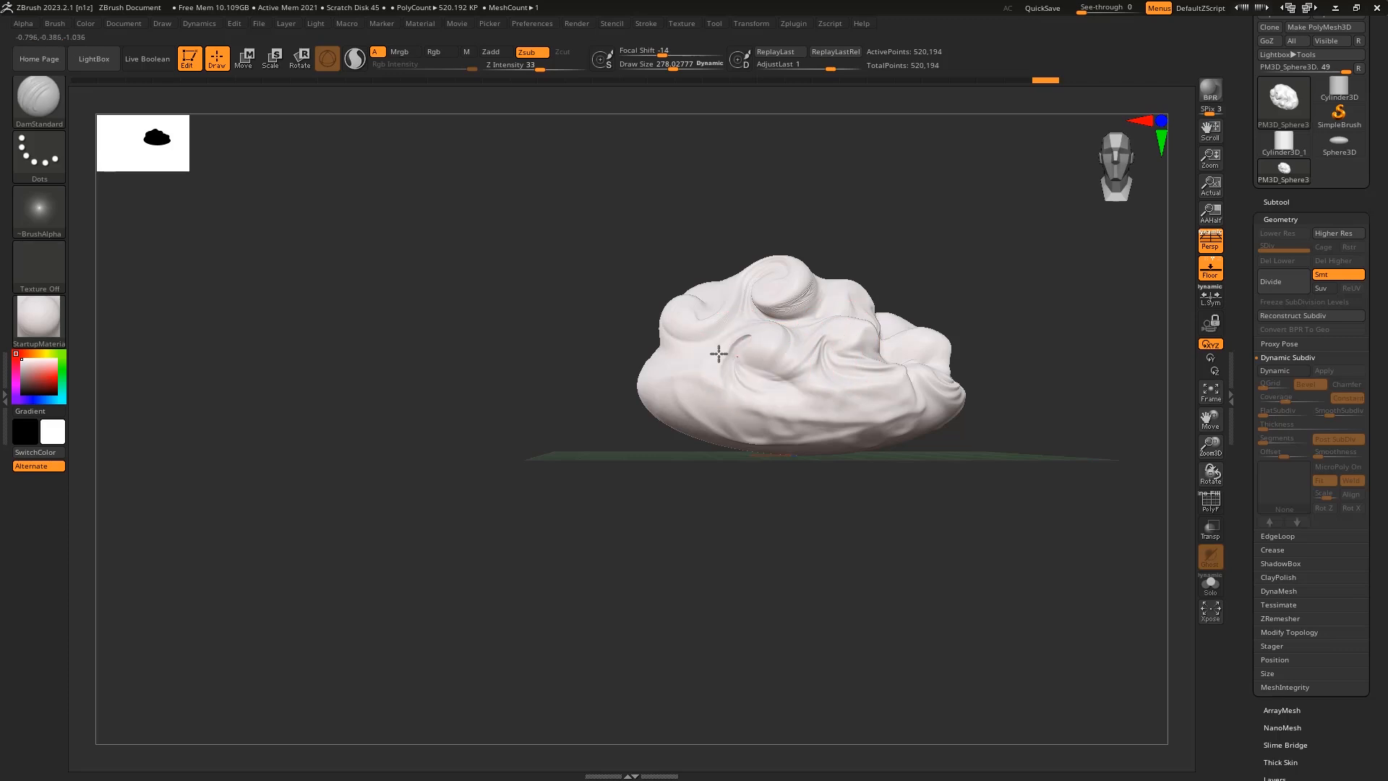
{"action": "mouse_move", "coordinate": [1022, 313]}
{"action": "left_mouse_down"}
{"action": "mouse_move", "coordinate": [897, 352]}
{"action": "mouse_move", "coordinate": [861, 389]}
{"action": "left_mouse_up"}
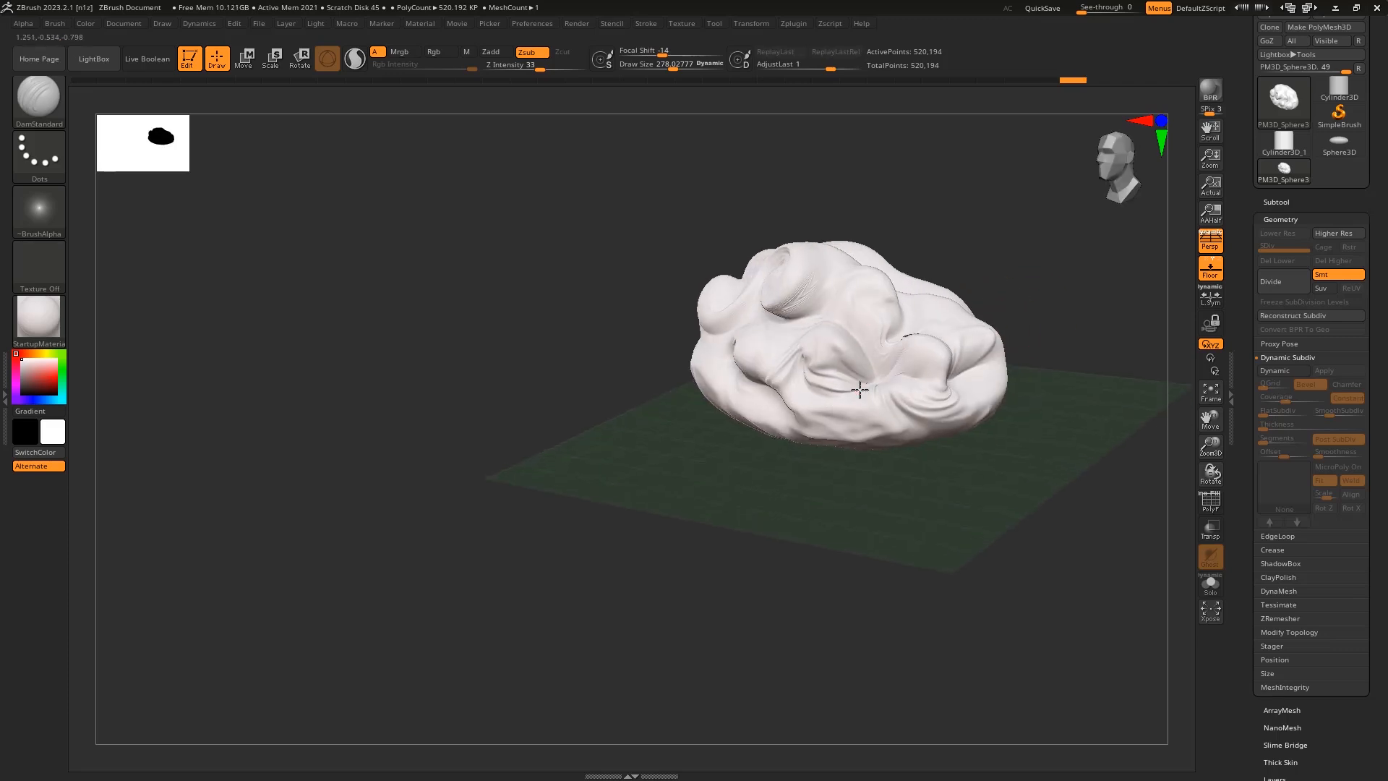
{"action": "left_click_drag", "start_coordinate": [873, 295], "coordinate": [755, 354]}
{"action": "mouse_move", "coordinate": [845, 366]}
{"action": "left_mouse_down"}
{"action": "mouse_move", "coordinate": [877, 366]}
{"action": "mouse_move", "coordinate": [922, 400]}
{"action": "mouse_move", "coordinate": [817, 410]}
{"action": "left_mouse_up"}
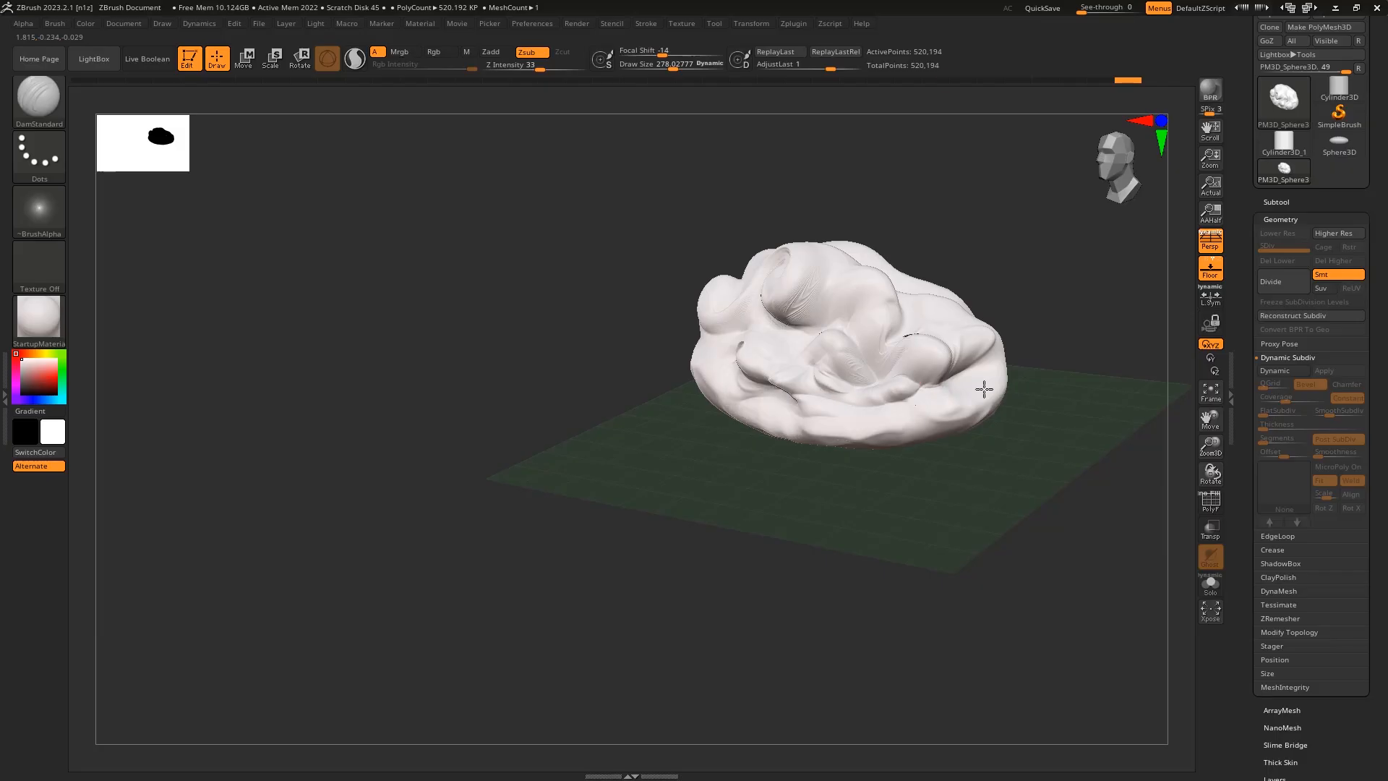
Step: Frame the mesh and carve long DamStandard grooves down its upper surface
{"action": "left_click_drag", "start_coordinate": [1109, 171], "coordinate": [1089, 289]}
{"action": "key", "text": "f"}
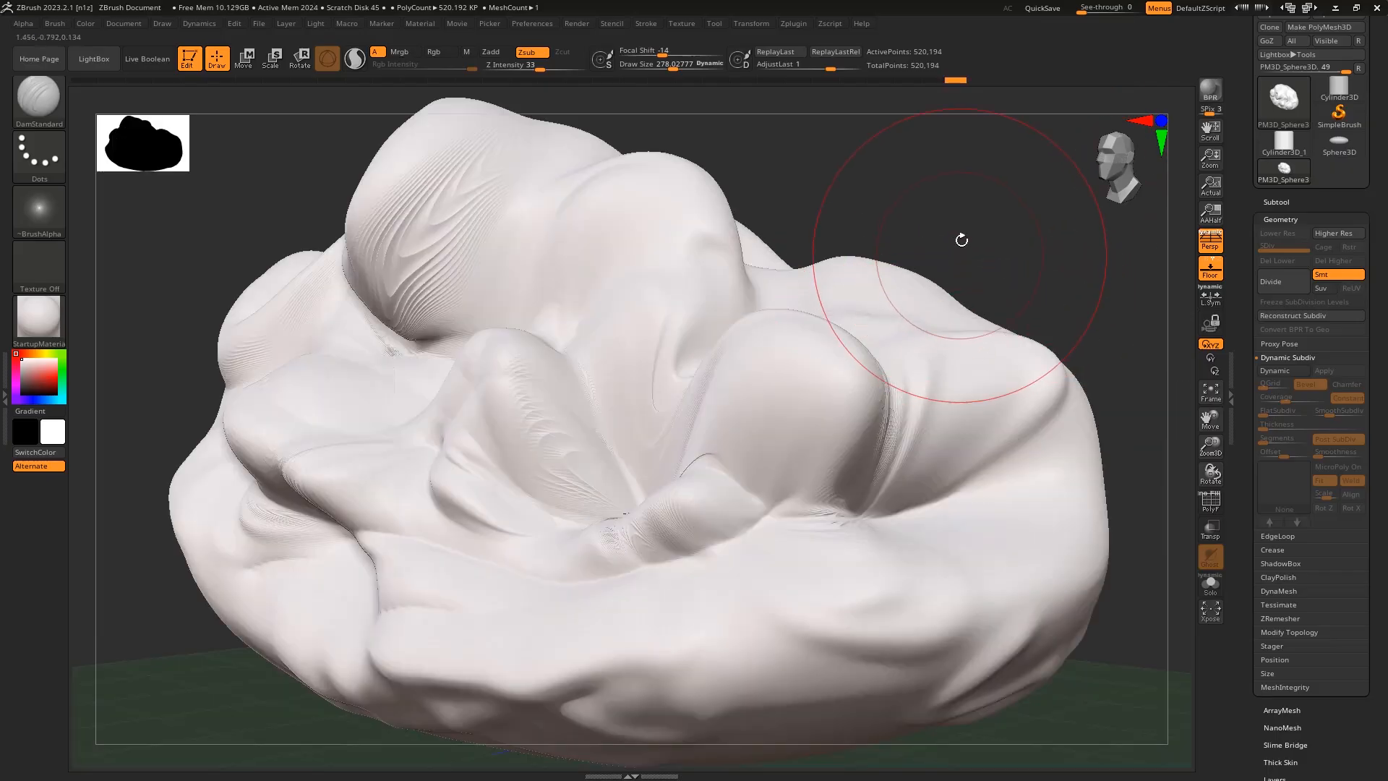
{"action": "mouse_move", "coordinate": [964, 234]}
{"action": "left_mouse_down"}
{"action": "mouse_move", "coordinate": [923, 303]}
{"action": "mouse_move", "coordinate": [976, 379]}
{"action": "left_mouse_up"}
{"action": "mouse_move", "coordinate": [836, 295]}
{"action": "left_mouse_down"}
{"action": "mouse_move", "coordinate": [813, 547]}
{"action": "mouse_move", "coordinate": [752, 616]}
{"action": "left_mouse_up"}
{"action": "left_click_drag", "start_coordinate": [562, 287], "coordinate": [593, 549]}
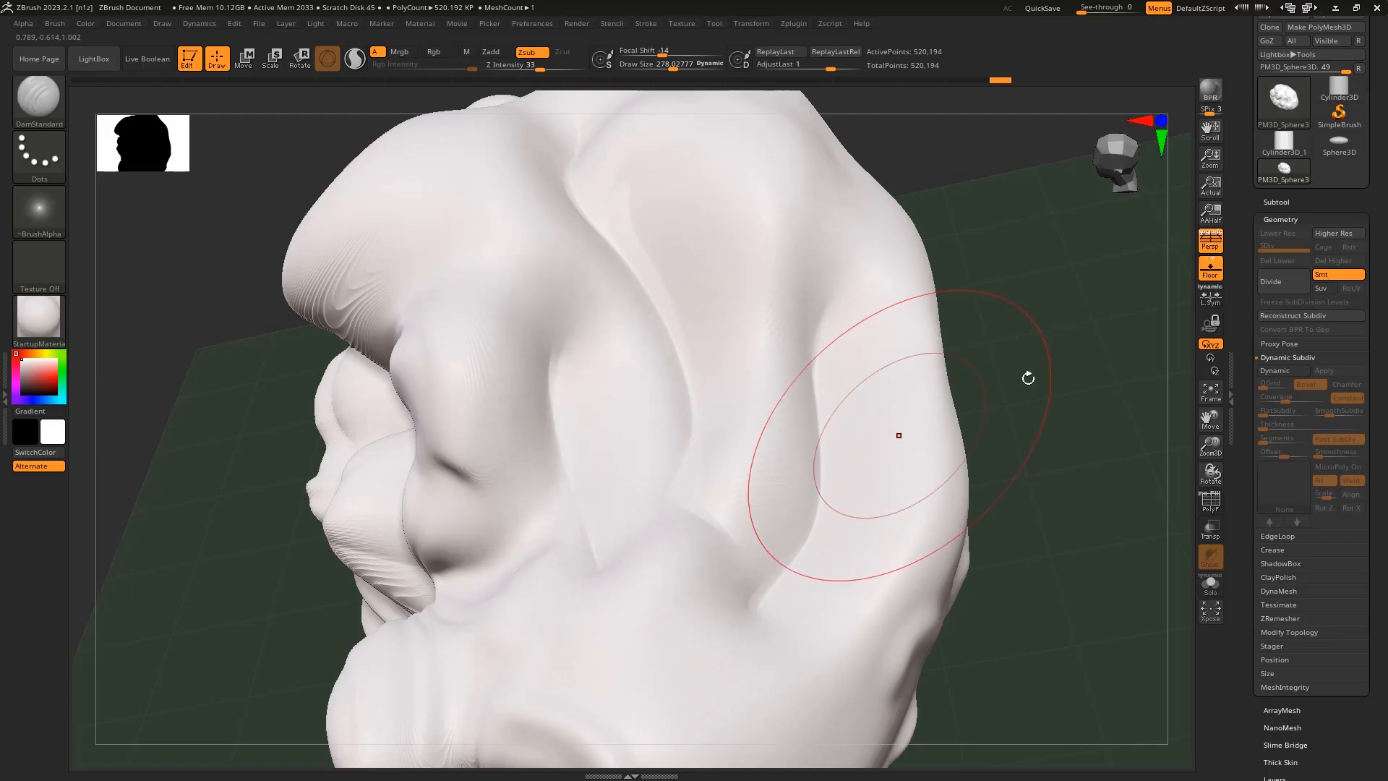
Step: Deepen the curved grooves with DamStandard and shape an ear-like flap along the mesh's outer edge
{"action": "left_click_drag", "start_coordinate": [1082, 335], "coordinate": [957, 386]}
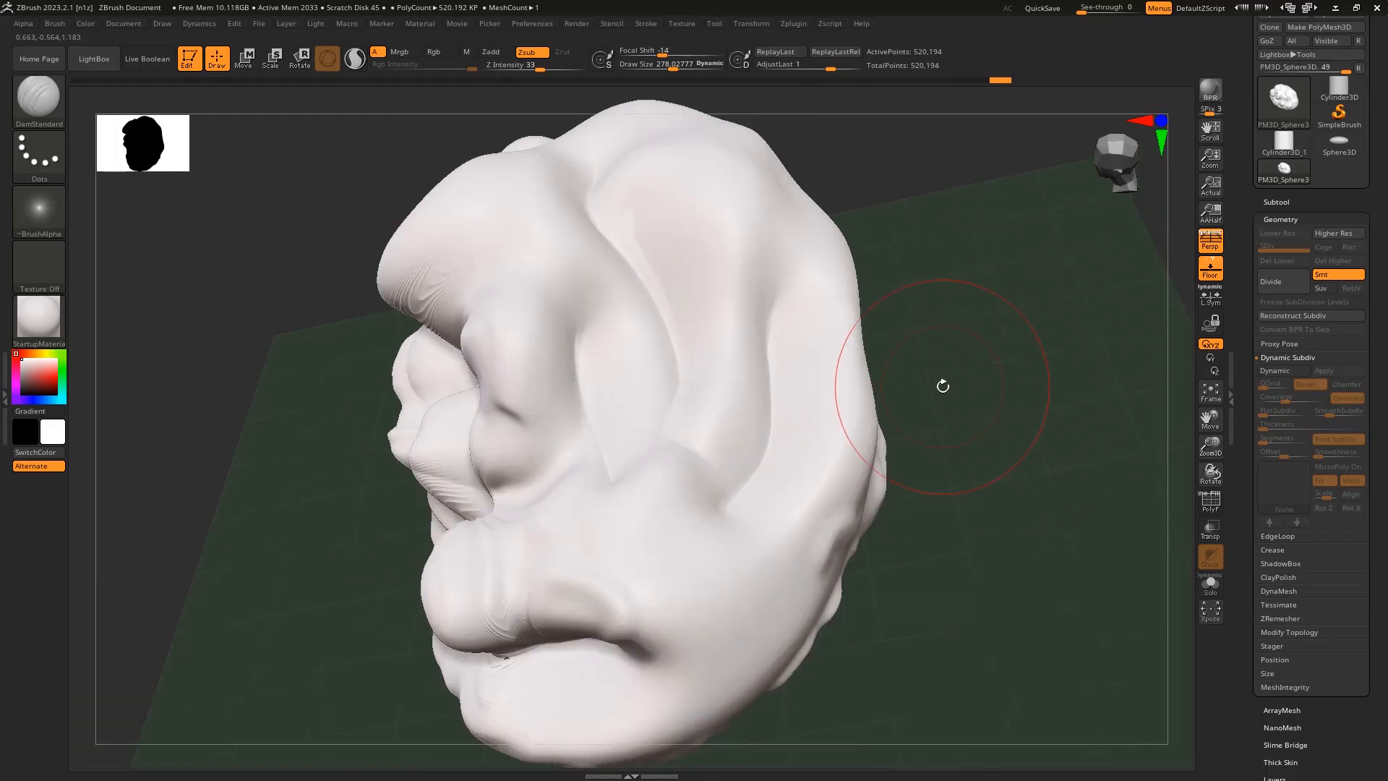
{"action": "mouse_move", "coordinate": [749, 313]}
{"action": "left_mouse_down"}
{"action": "mouse_move", "coordinate": [716, 449]}
{"action": "mouse_move", "coordinate": [664, 517]}
{"action": "left_mouse_up"}
{"action": "mouse_move", "coordinate": [681, 490]}
{"action": "left_mouse_down"}
{"action": "mouse_move", "coordinate": [735, 427]}
{"action": "mouse_move", "coordinate": [666, 173]}
{"action": "mouse_move", "coordinate": [691, 475]}
{"action": "left_mouse_up"}
{"action": "left_click_drag", "start_coordinate": [775, 208], "coordinate": [731, 550]}
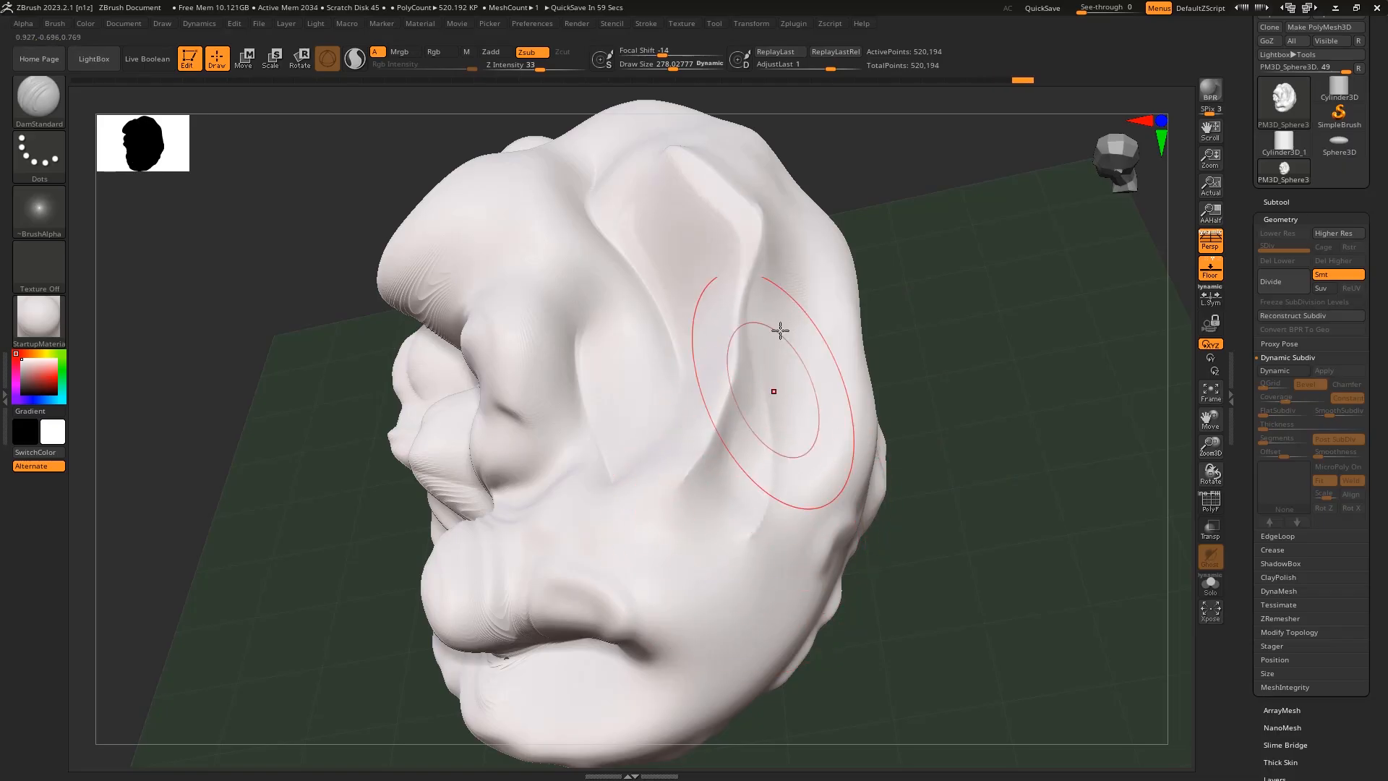
{"action": "mouse_move", "coordinate": [795, 288]}
{"action": "left_mouse_down"}
{"action": "mouse_move", "coordinate": [784, 442]}
{"action": "mouse_move", "coordinate": [815, 260]}
{"action": "mouse_move", "coordinate": [772, 445]}
{"action": "left_mouse_up"}
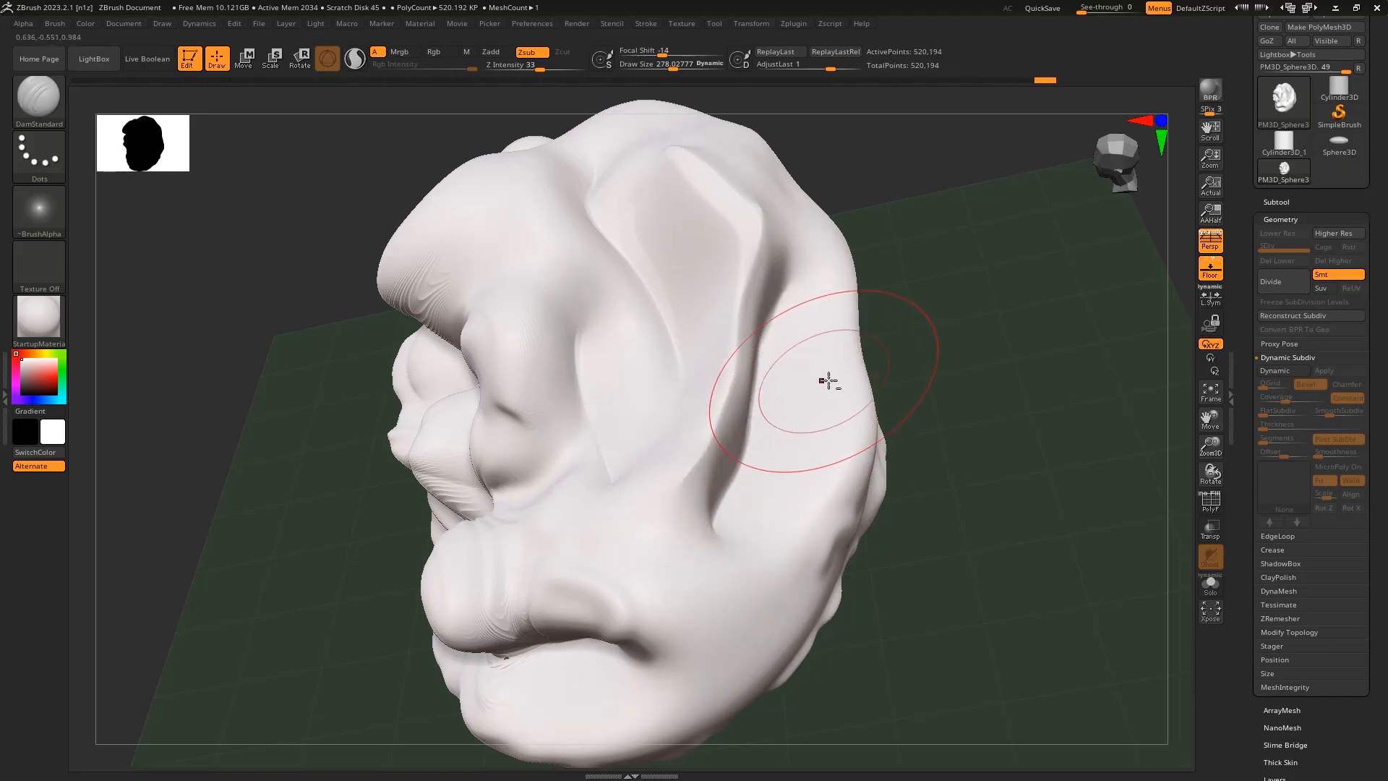
{"action": "mouse_move", "coordinate": [827, 378]}
{"action": "left_mouse_down"}
{"action": "mouse_move", "coordinate": [805, 493]}
{"action": "mouse_move", "coordinate": [861, 441]}
{"action": "mouse_move", "coordinate": [800, 535]}
{"action": "mouse_move", "coordinate": [852, 427]}
{"action": "mouse_move", "coordinate": [889, 390]}
{"action": "mouse_move", "coordinate": [858, 489]}
{"action": "mouse_move", "coordinate": [915, 434]}
{"action": "left_mouse_up"}
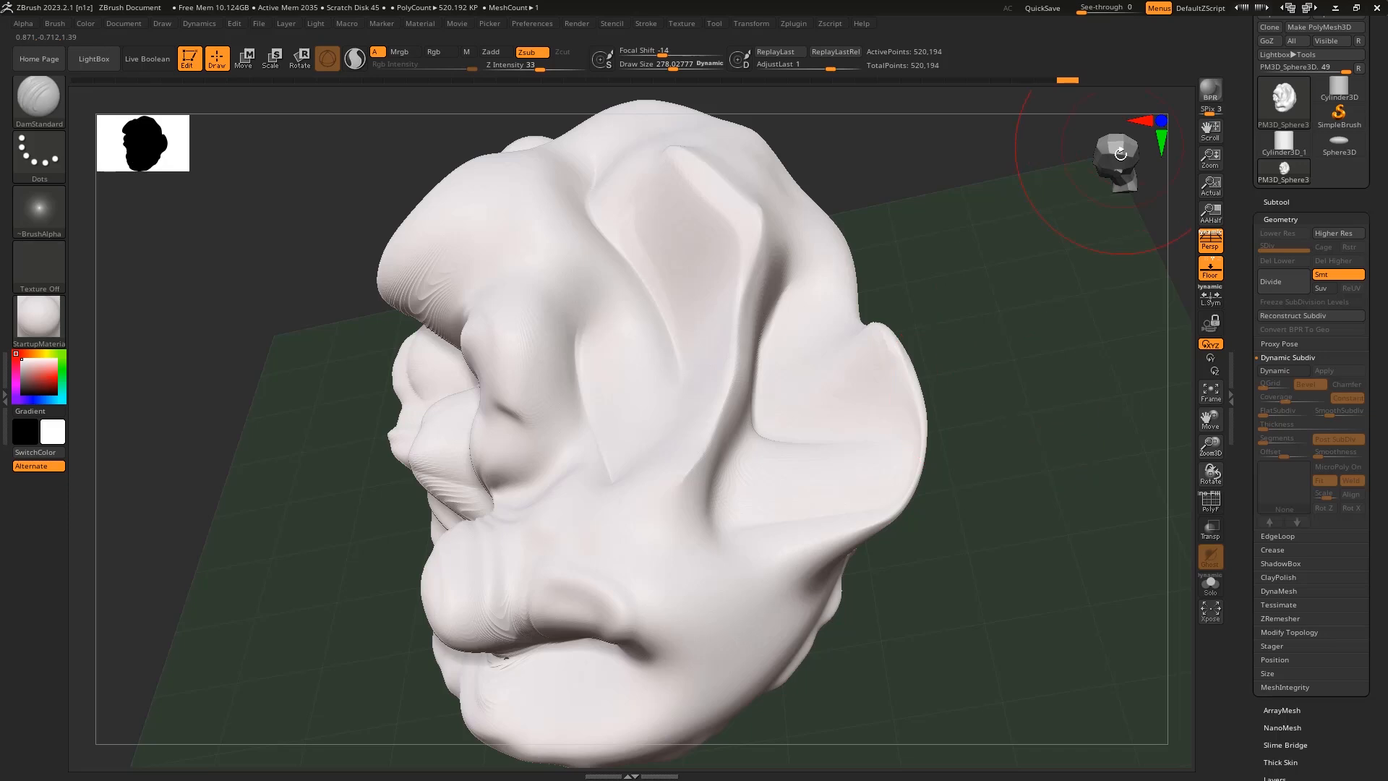
Step: Carve another DamStandard crease on the side of the mesh near the protruding flap
{"action": "left_click", "coordinate": [1120, 153]}
{"action": "mouse_move", "coordinate": [1057, 308]}
{"action": "left_mouse_down"}
{"action": "mouse_move", "coordinate": [991, 331]}
{"action": "mouse_move", "coordinate": [1000, 357]}
{"action": "mouse_move", "coordinate": [957, 369]}
{"action": "mouse_move", "coordinate": [987, 336]}
{"action": "left_mouse_up"}
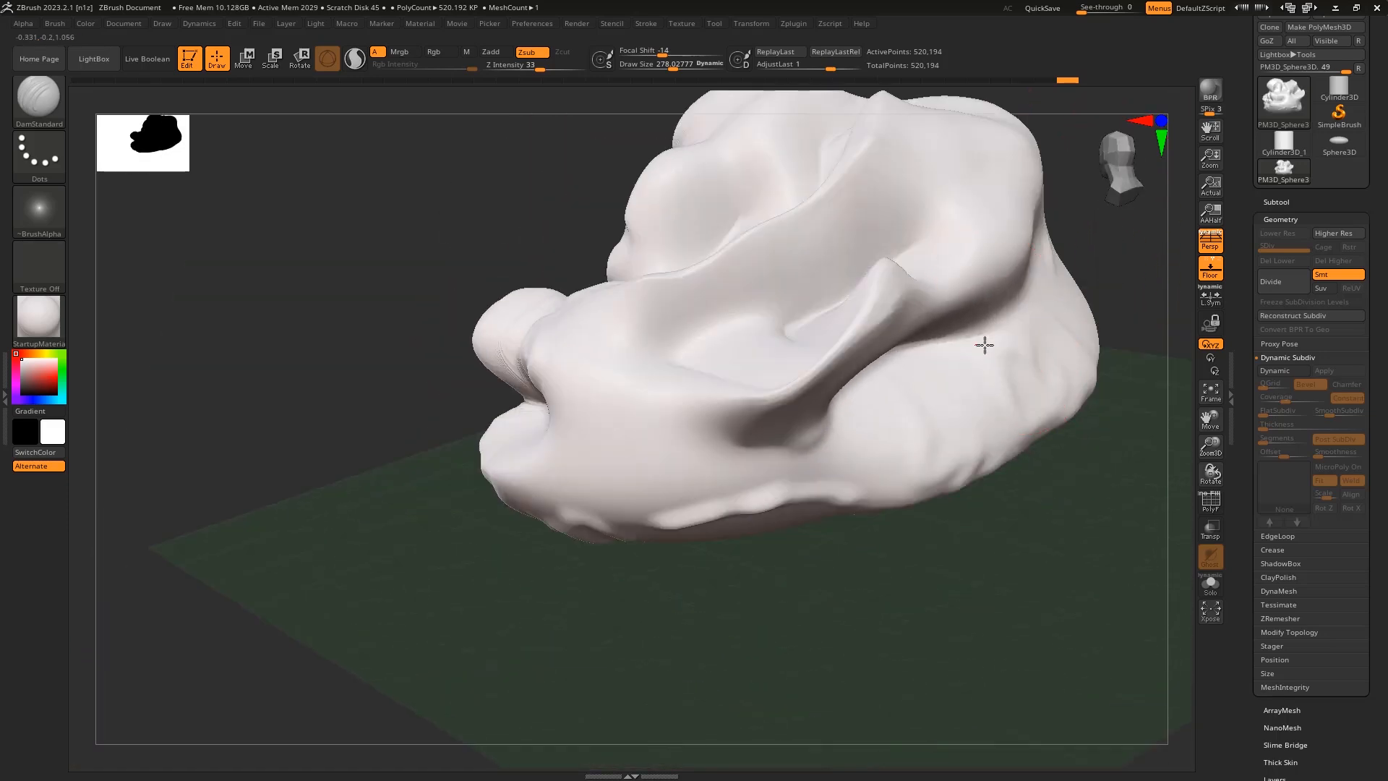
{"action": "mouse_move", "coordinate": [1022, 563]}
{"action": "left_mouse_down", "text": "alt"}
{"action": "mouse_move", "coordinate": [873, 587]}
{"action": "mouse_move", "coordinate": [945, 483]}
{"action": "mouse_move", "coordinate": [849, 561]}
{"action": "left_mouse_up", "text": "alt"}
{"action": "mouse_move", "coordinate": [792, 435]}
{"action": "left_mouse_down"}
{"action": "mouse_move", "coordinate": [816, 414]}
{"action": "mouse_move", "coordinate": [745, 483]}
{"action": "left_mouse_up"}
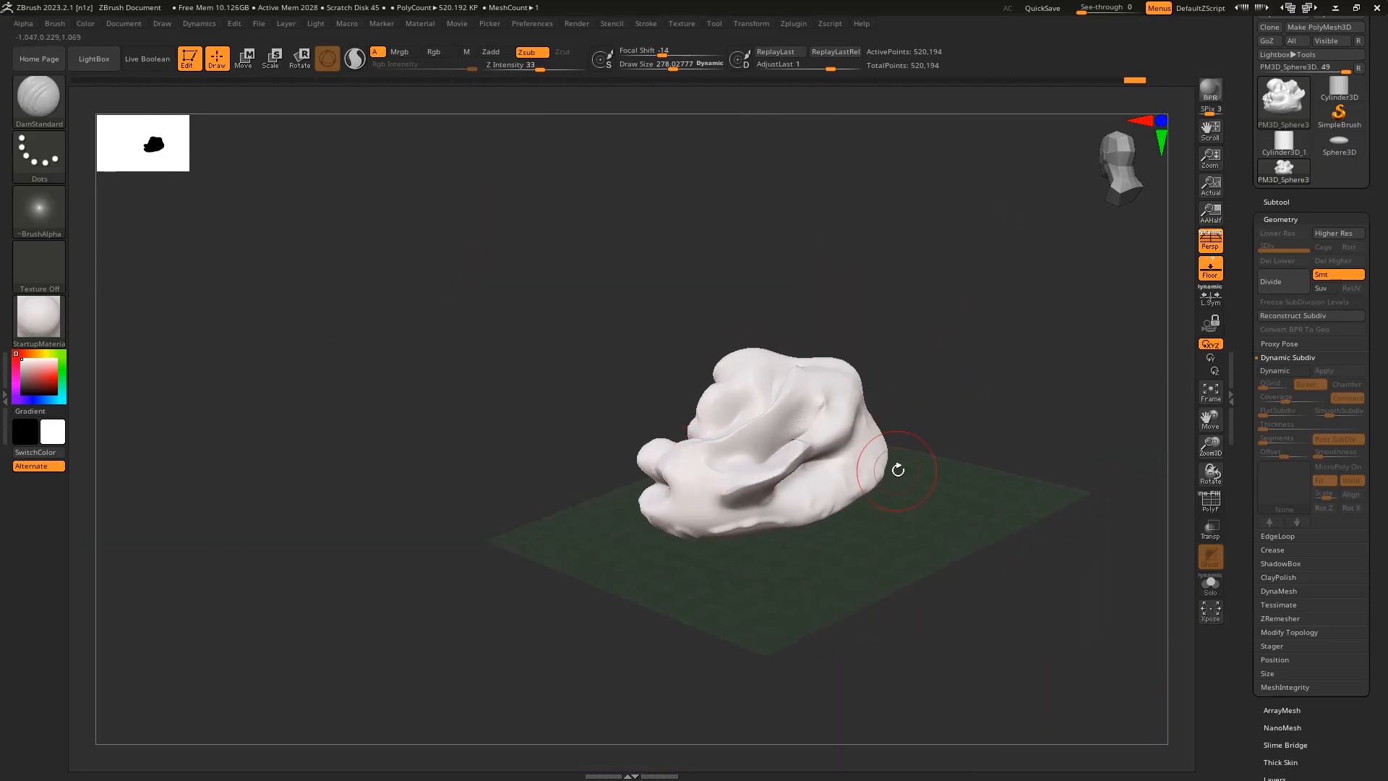
Step: Choose the Magnify brush from the brush library and swell the side of the mesh into a large bulge
{"action": "left_click", "coordinate": [44, 91]}
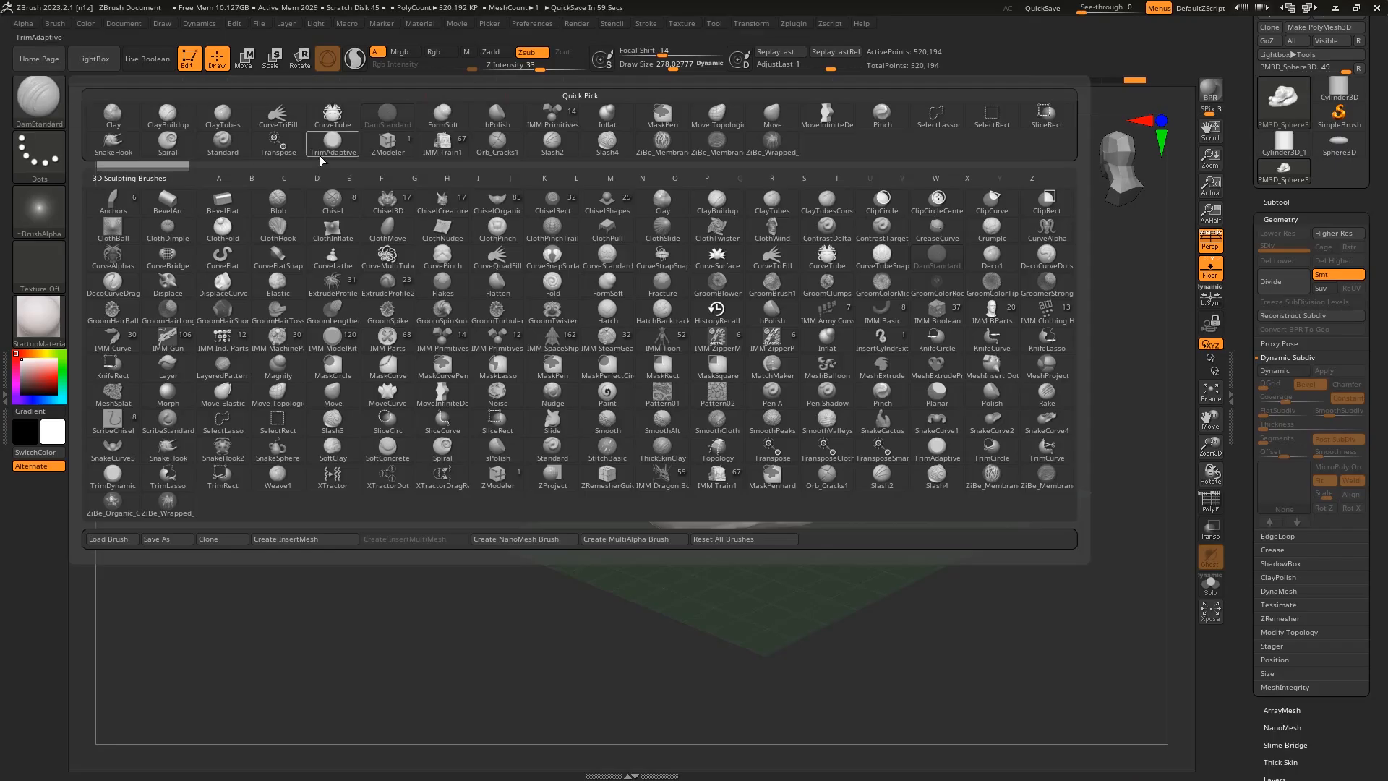
{"action": "left_click", "coordinate": [280, 373]}
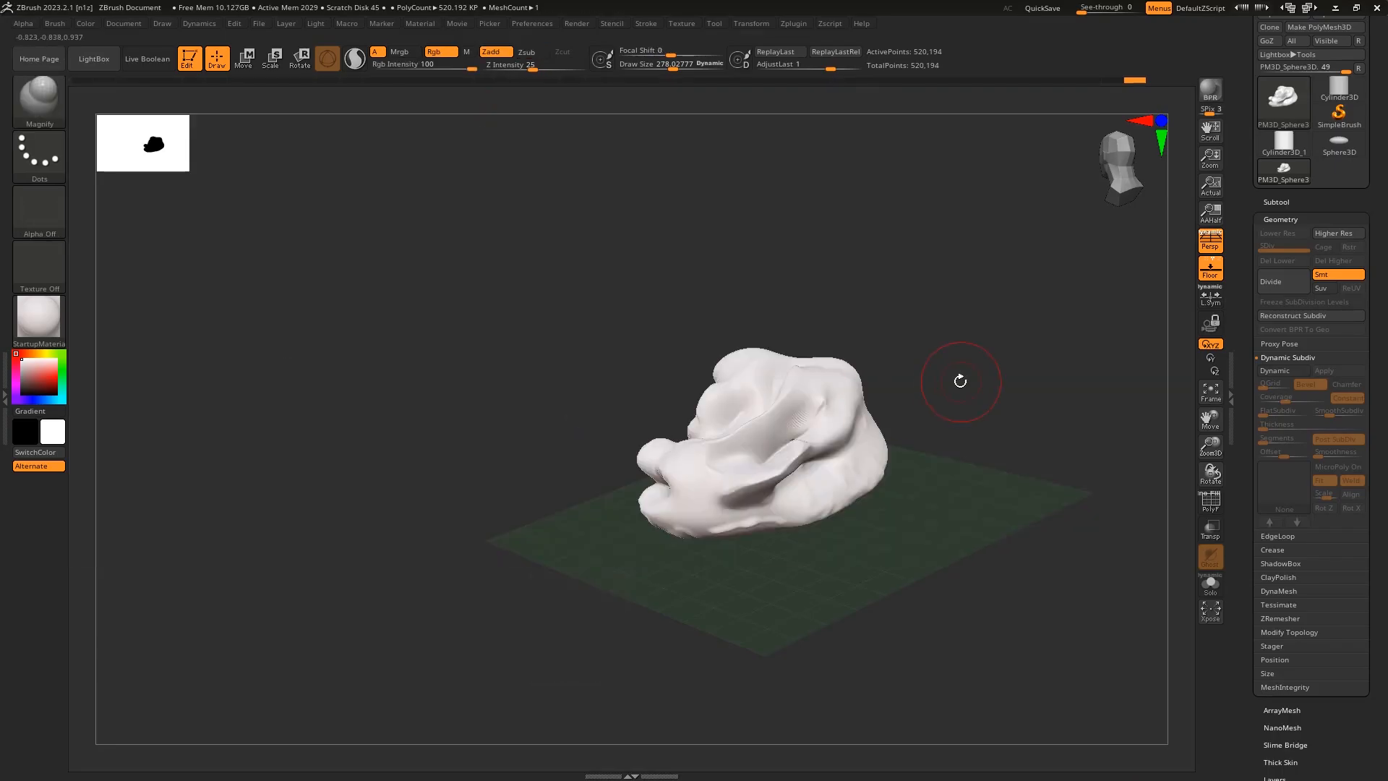
{"action": "mouse_move", "coordinate": [839, 401]}
{"action": "left_mouse_down"}
{"action": "mouse_move", "coordinate": [831, 412]}
{"action": "mouse_move", "coordinate": [845, 409]}
{"action": "mouse_move", "coordinate": [811, 390]}
{"action": "mouse_move", "coordinate": [812, 417]}
{"action": "mouse_move", "coordinate": [823, 411]}
{"action": "mouse_move", "coordinate": [824, 426]}
{"action": "mouse_move", "coordinate": [833, 409]}
{"action": "mouse_move", "coordinate": [824, 454]}
{"action": "mouse_move", "coordinate": [843, 424]}
{"action": "left_mouse_up"}
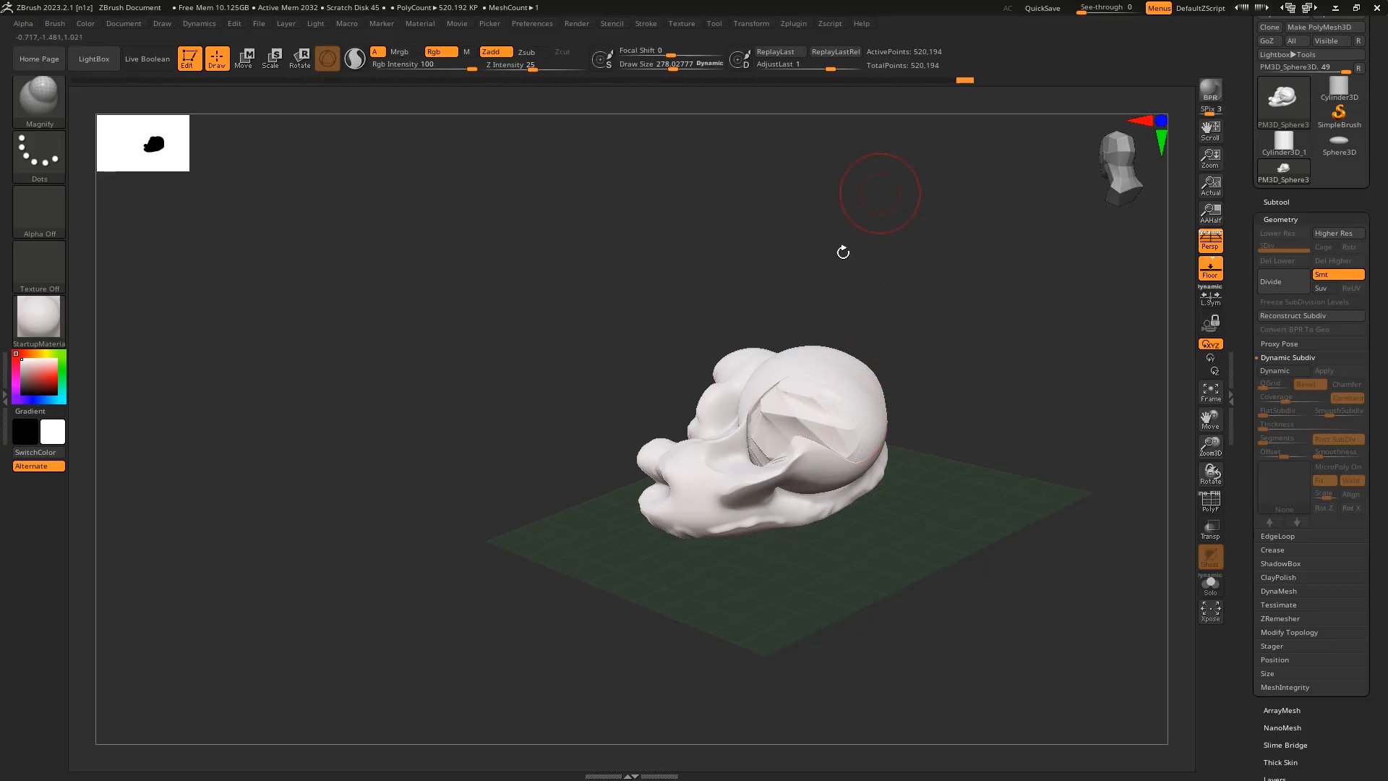
{"action": "mouse_move", "coordinate": [826, 418]}
{"action": "left_mouse_down"}
{"action": "mouse_move", "coordinate": [926, 427]}
{"action": "mouse_move", "coordinate": [771, 448]}
{"action": "mouse_move", "coordinate": [675, 487]}
{"action": "mouse_move", "coordinate": [706, 477]}
{"action": "mouse_move", "coordinate": [728, 512]}
{"action": "left_mouse_up"}
Step: Inflate further areas from other angles with the Magnify brush, including a round ball at one end of the mesh
{"action": "right_click_drag", "start_coordinate": [768, 471], "coordinate": [619, 402]}
{"action": "mouse_move", "coordinate": [669, 429]}
{"action": "left_mouse_down"}
{"action": "mouse_move", "coordinate": [663, 400]}
{"action": "mouse_move", "coordinate": [687, 427]}
{"action": "mouse_move", "coordinate": [697, 419]}
{"action": "left_mouse_up"}
{"action": "mouse_move", "coordinate": [889, 412]}
{"action": "left_mouse_down"}
{"action": "mouse_move", "coordinate": [857, 423]}
{"action": "mouse_move", "coordinate": [837, 403]}
{"action": "left_mouse_up"}
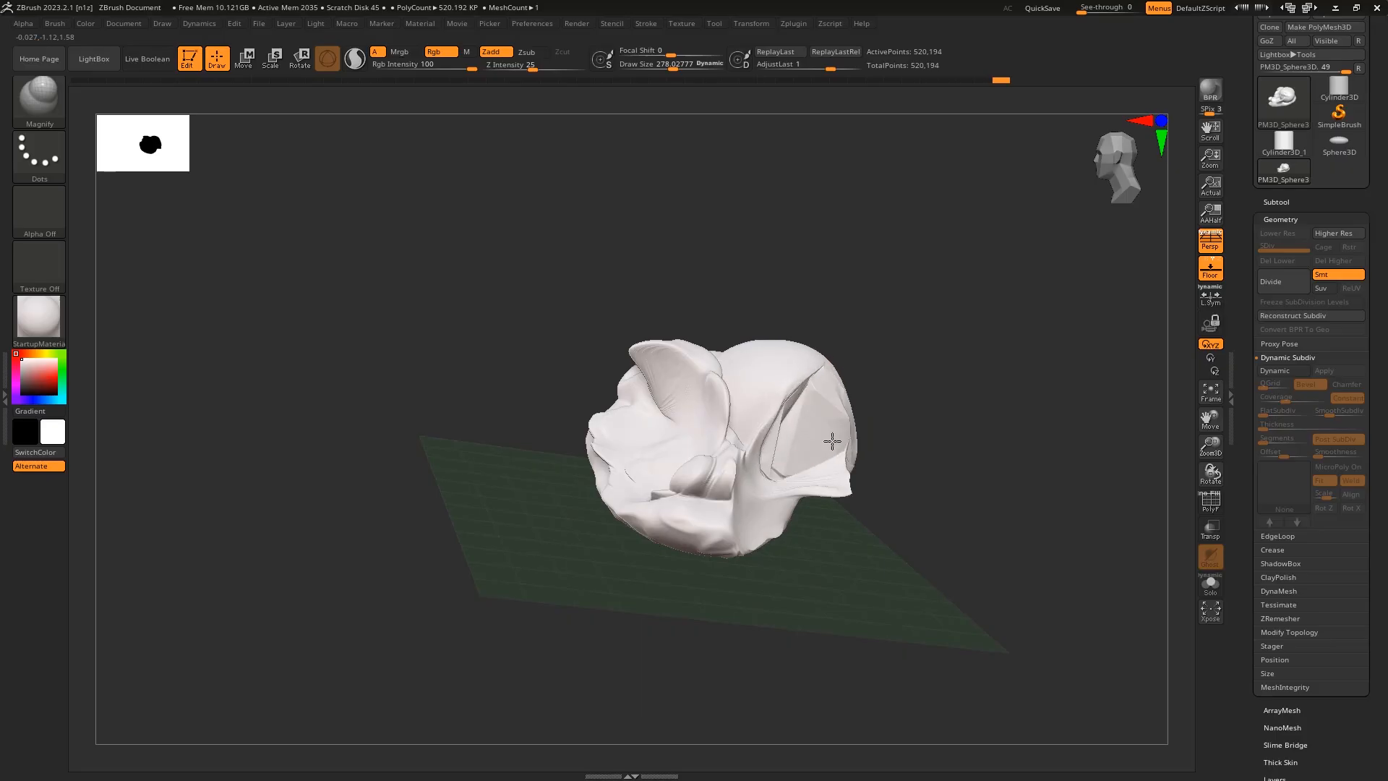
{"action": "mouse_move", "coordinate": [695, 398]}
{"action": "left_mouse_down"}
{"action": "mouse_move", "coordinate": [673, 443]}
{"action": "mouse_move", "coordinate": [744, 480]}
{"action": "mouse_move", "coordinate": [680, 509]}
{"action": "mouse_move", "coordinate": [722, 512]}
{"action": "left_mouse_up"}
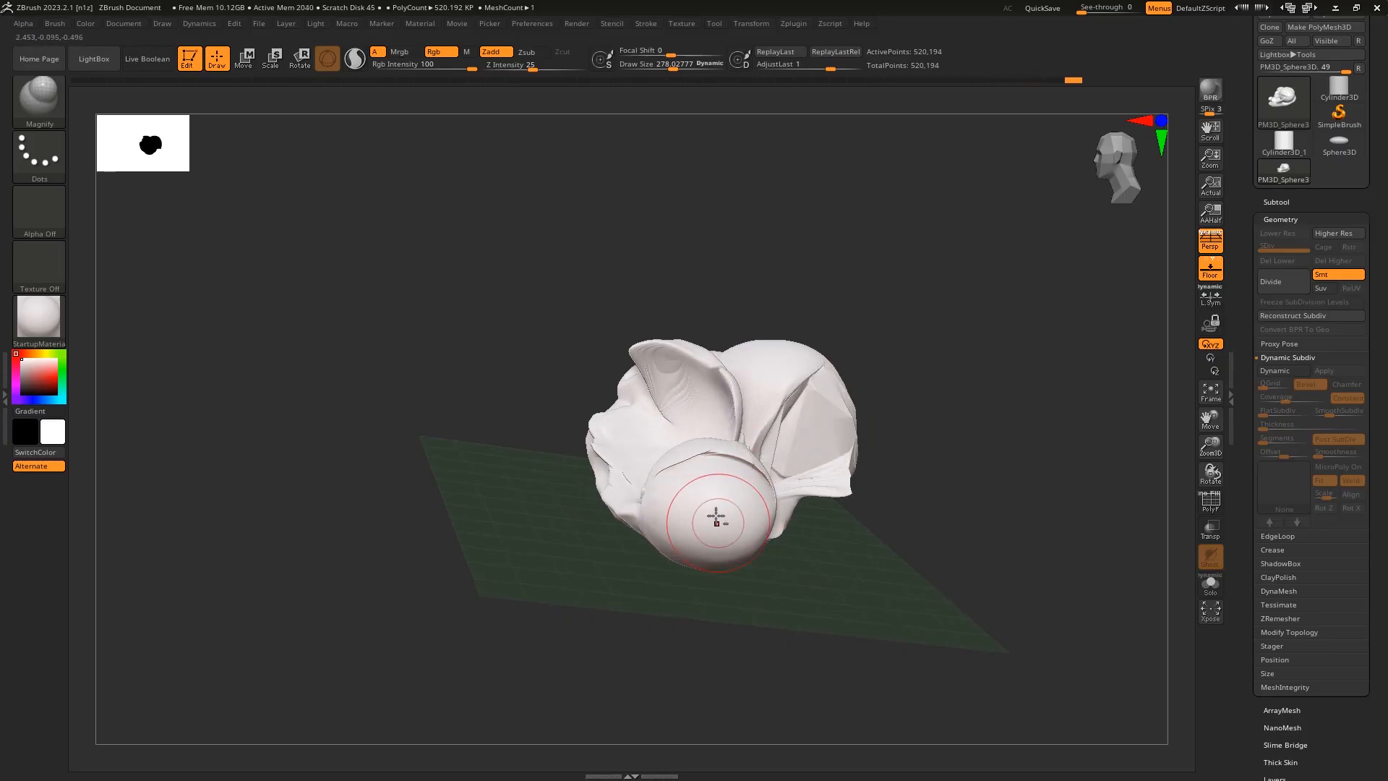
{"action": "left_click_drag", "start_coordinate": [944, 458], "coordinate": [1045, 287]}
{"action": "left_click_drag", "start_coordinate": [1090, 192], "coordinate": [1106, 167]}
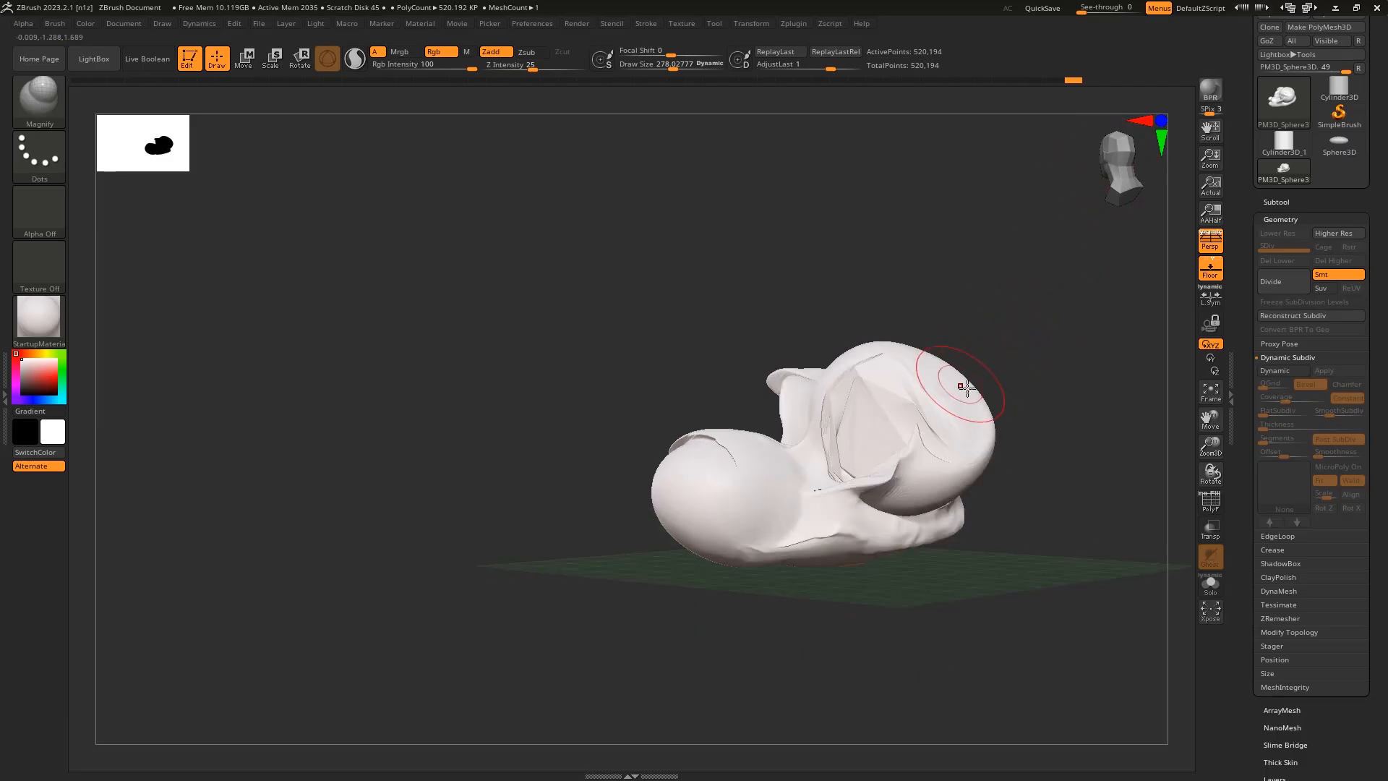
{"action": "mouse_move", "coordinate": [1031, 344]}
{"action": "left_mouse_down"}
{"action": "mouse_move", "coordinate": [867, 356]}
{"action": "mouse_move", "coordinate": [876, 410]}
{"action": "mouse_move", "coordinate": [920, 433]}
{"action": "mouse_move", "coordinate": [945, 490]}
{"action": "left_mouse_up"}
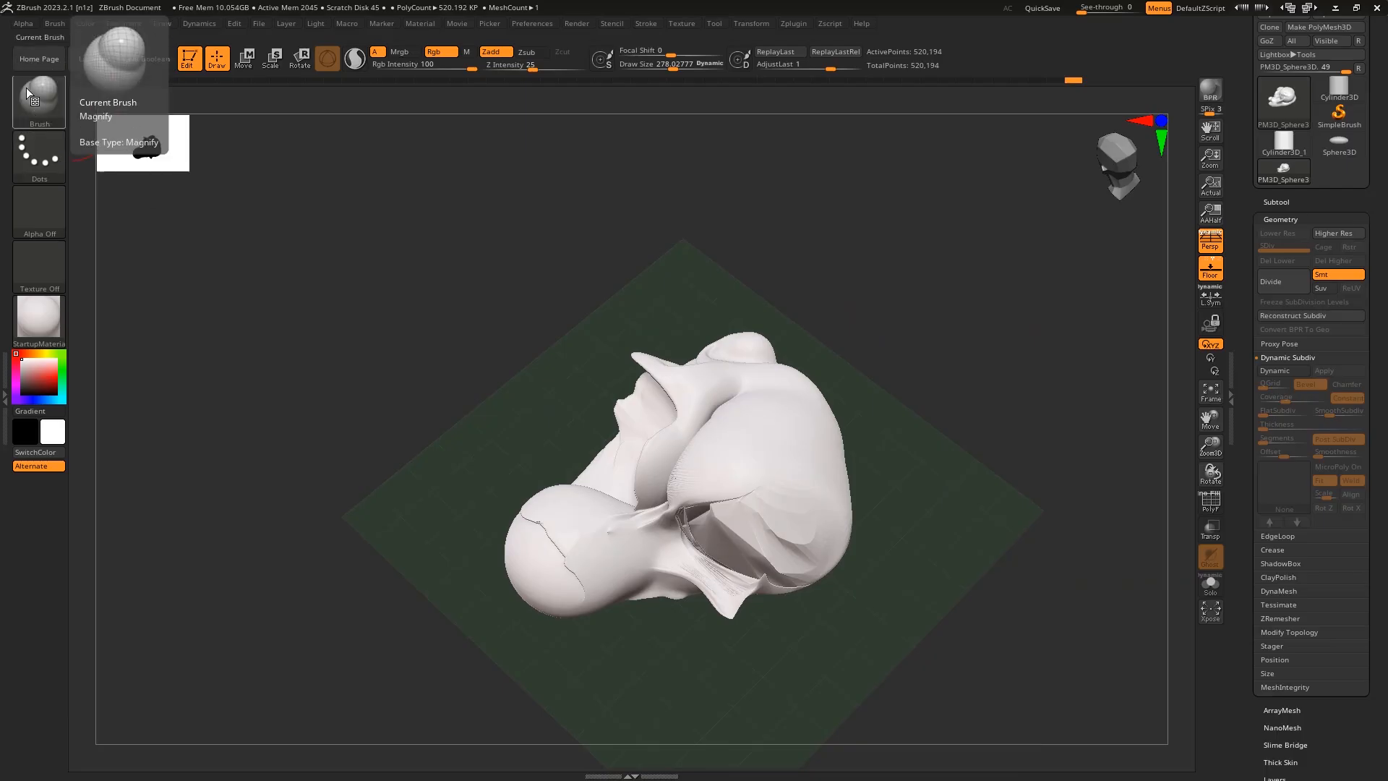
Step: Look over the stroke types and alpha options available for the Magnify brush and inspect the bulging mesh
{"action": "left_click", "coordinate": [34, 168]}
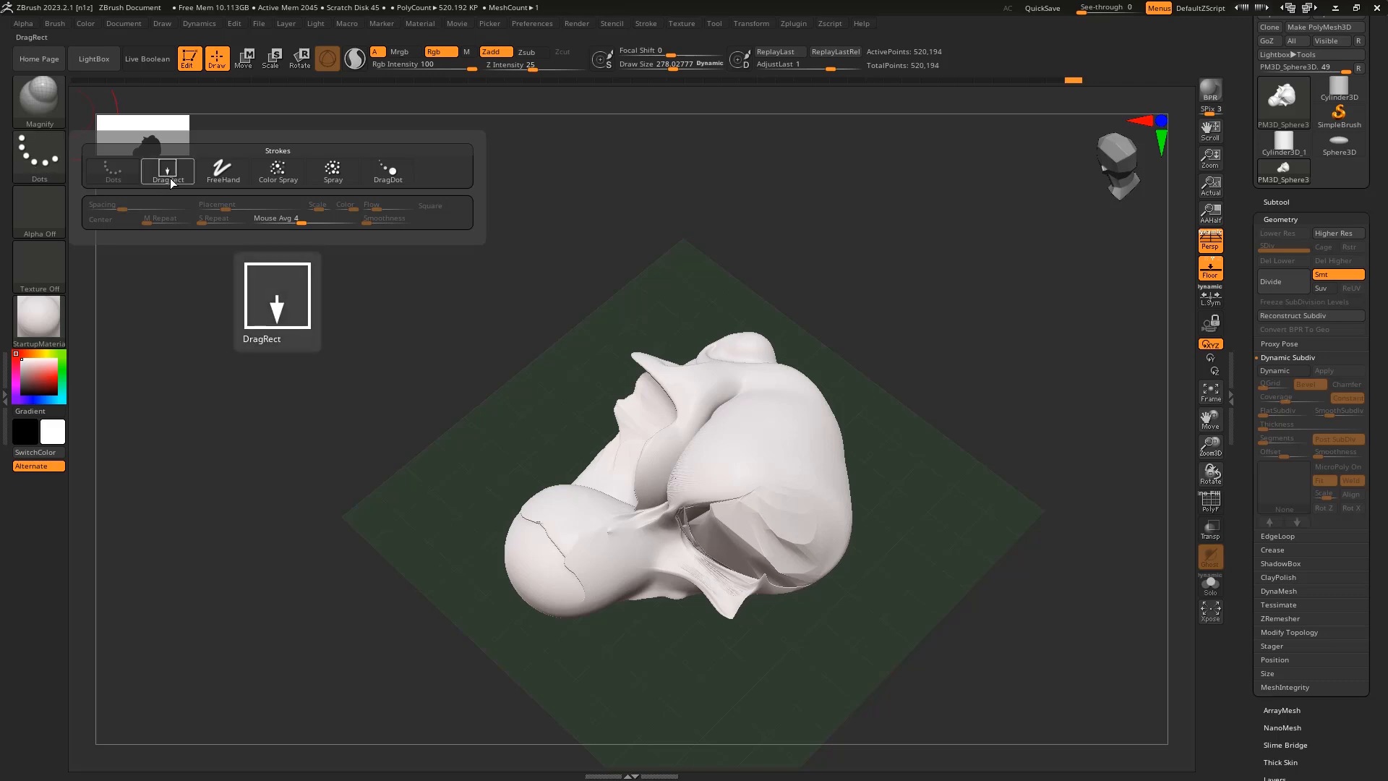
{"action": "left_click", "coordinate": [37, 215]}
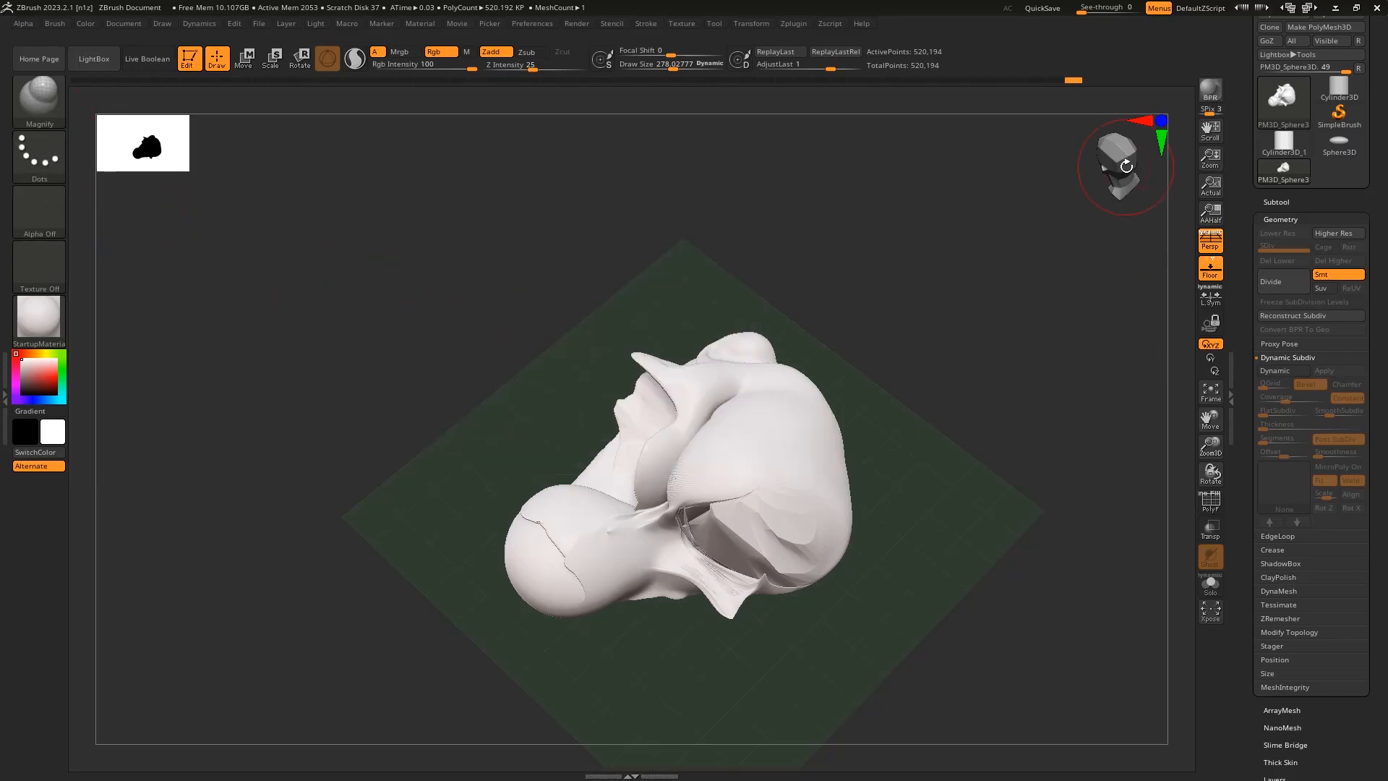
{"action": "left_click_drag", "start_coordinate": [1129, 165], "coordinate": [1128, 147]}
{"action": "left_click_drag", "start_coordinate": [857, 325], "coordinate": [892, 384]}
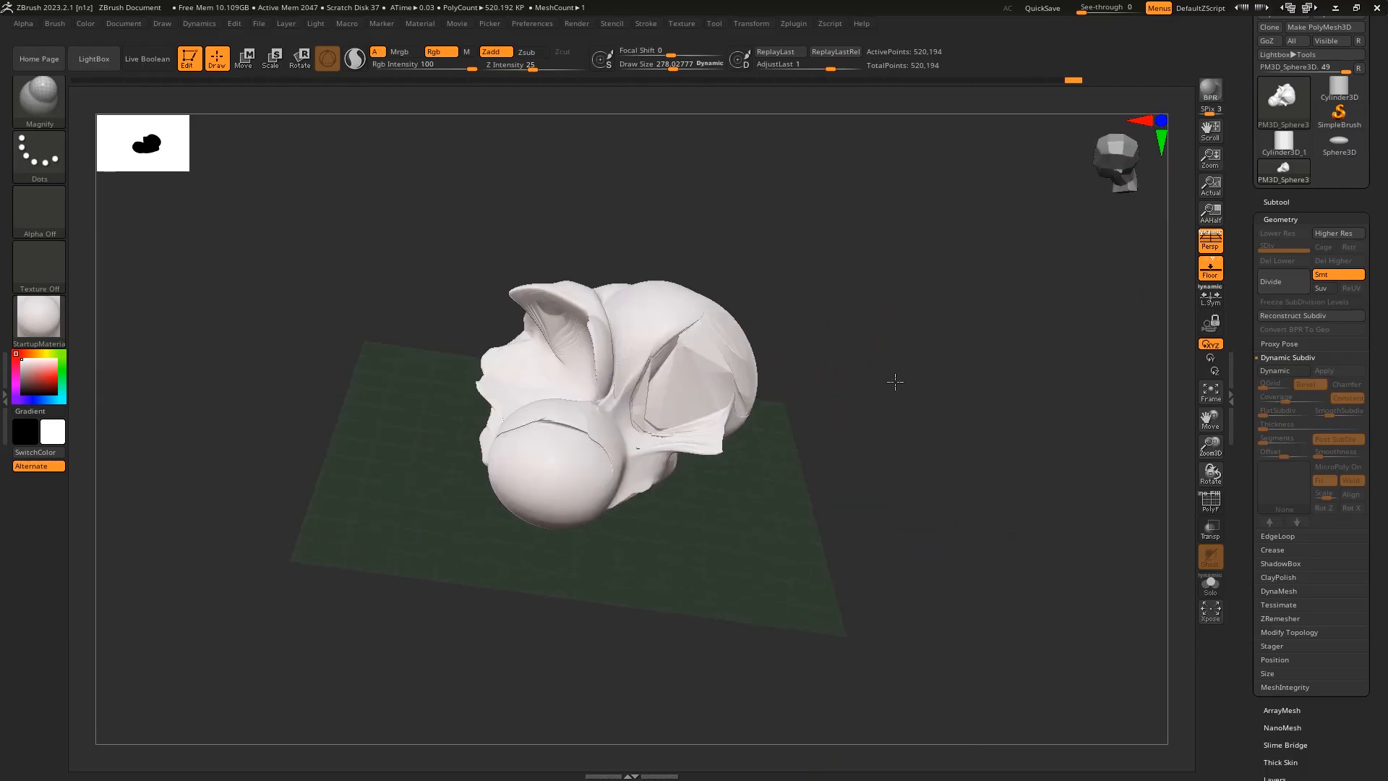
{"action": "left_click", "coordinate": [1115, 162]}
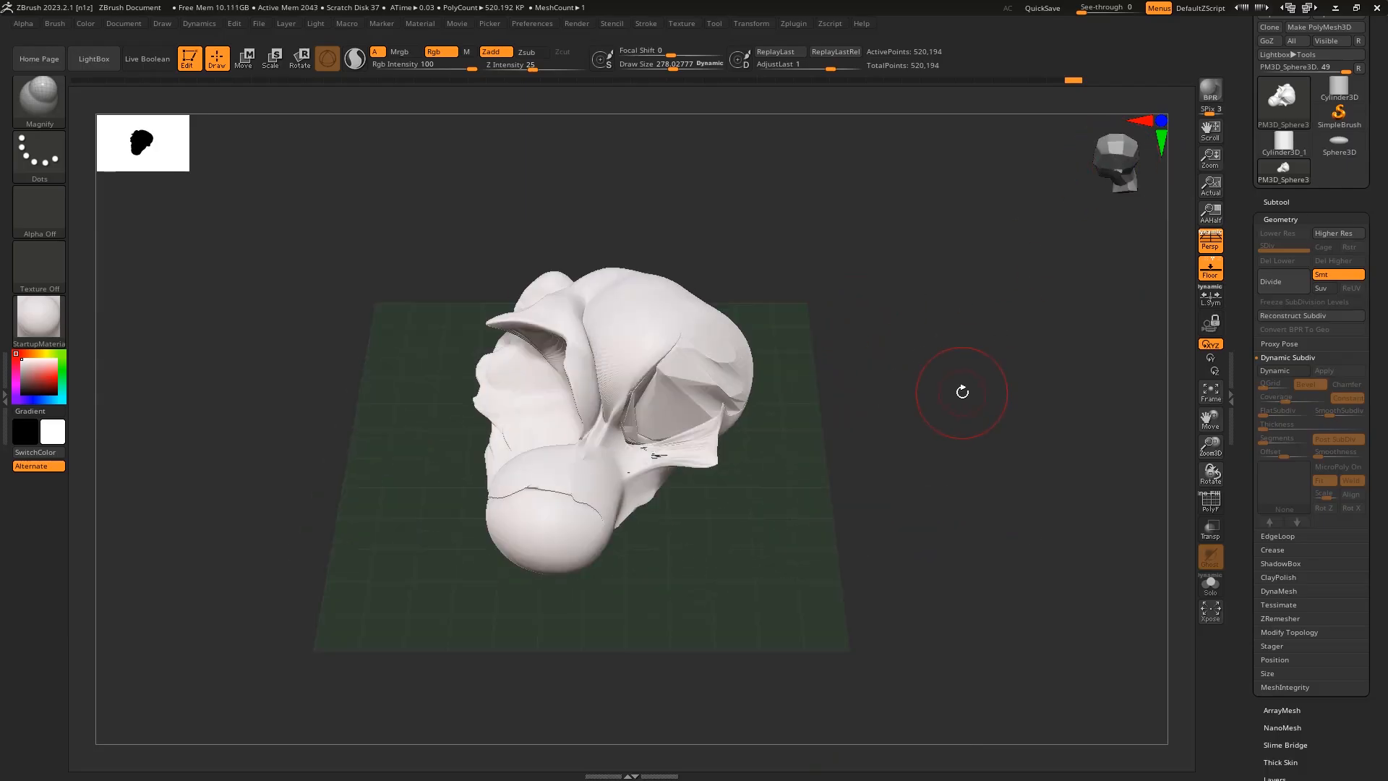
Step: Choose the Fold brush, sculpt a folding stroke across the middle of the mesh, and divide the mesh one more level
{"action": "left_click", "coordinate": [30, 99]}
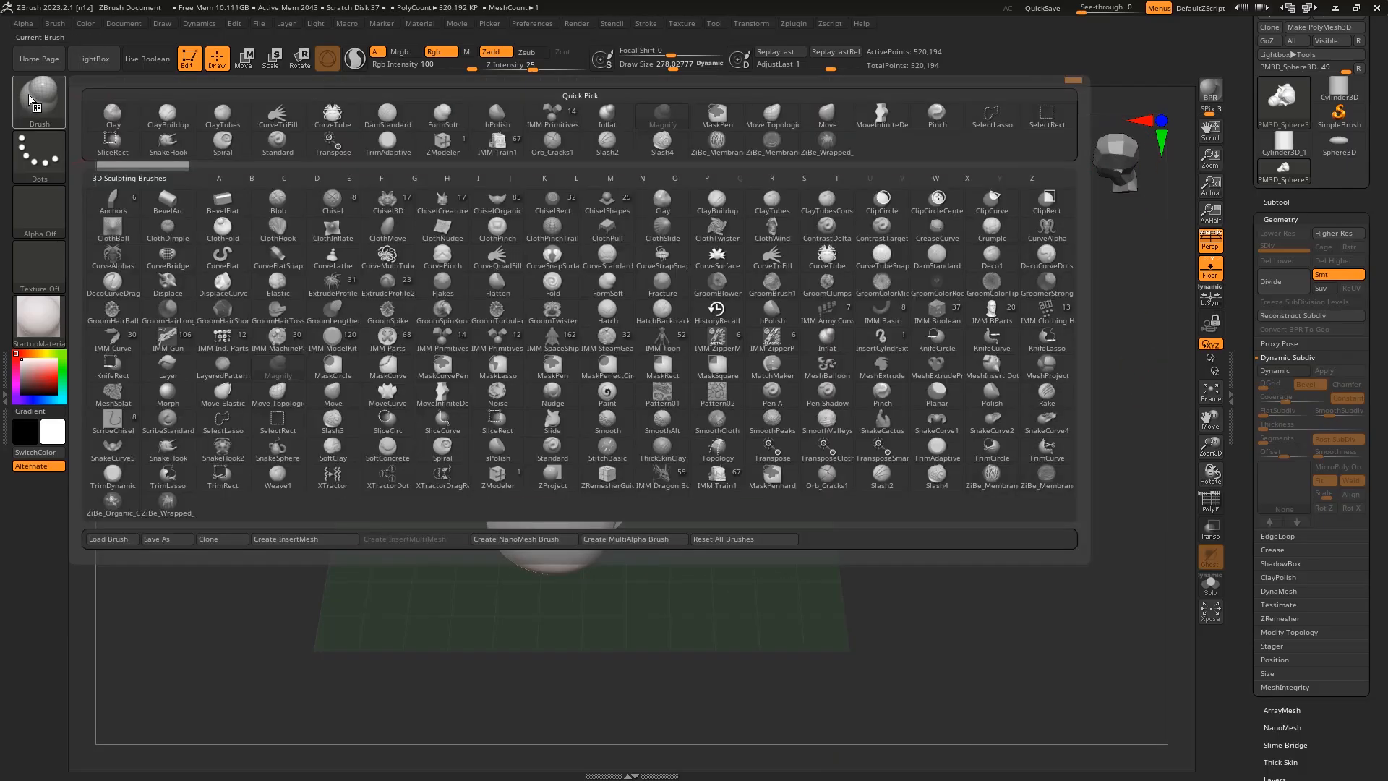
{"action": "left_click", "coordinate": [553, 284]}
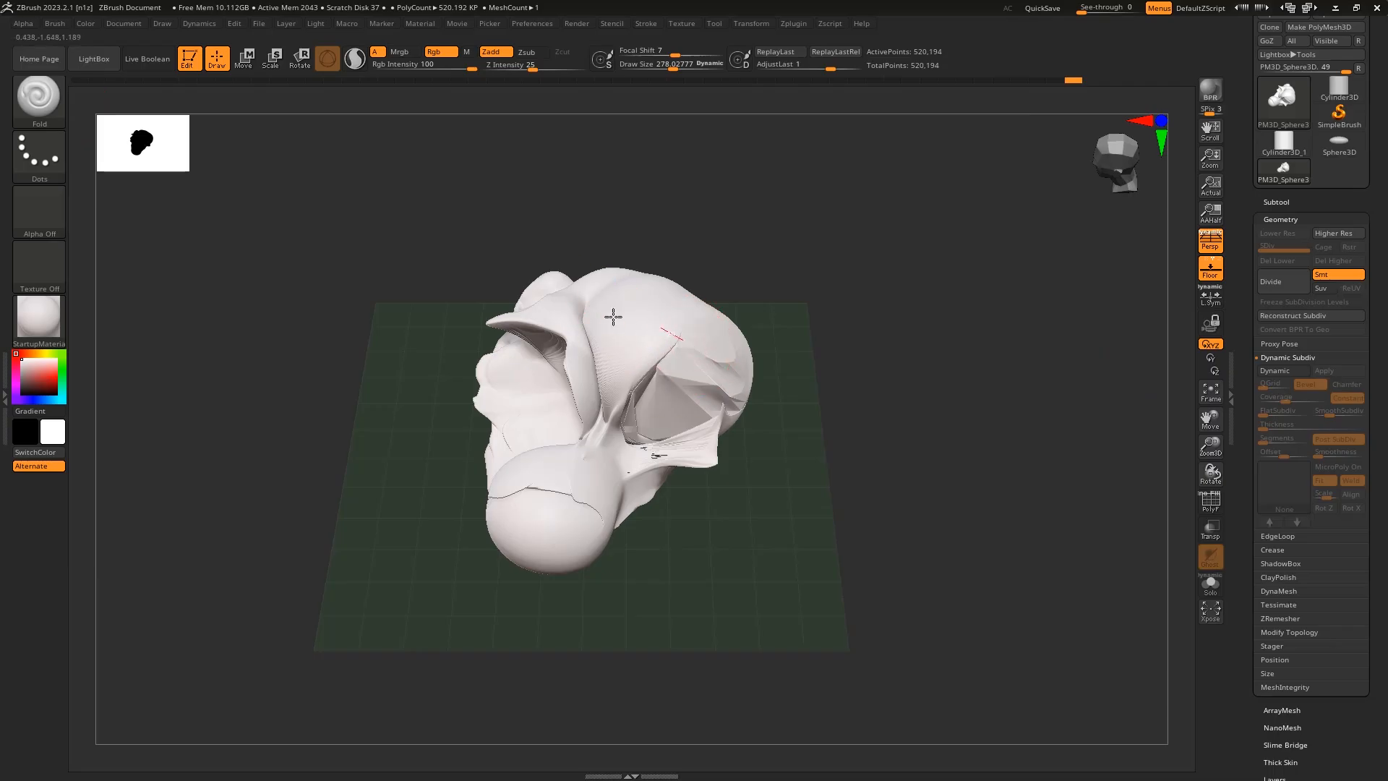
{"action": "mouse_move", "coordinate": [613, 316]}
{"action": "left_mouse_down"}
{"action": "mouse_move", "coordinate": [551, 400]}
{"action": "mouse_move", "coordinate": [570, 455]}
{"action": "mouse_move", "coordinate": [630, 384]}
{"action": "mouse_move", "coordinate": [613, 441]}
{"action": "mouse_move", "coordinate": [636, 448]}
{"action": "left_mouse_up"}
{"action": "mouse_move", "coordinate": [852, 474]}
{"action": "left_mouse_down"}
{"action": "mouse_move", "coordinate": [805, 458]}
{"action": "mouse_move", "coordinate": [831, 453]}
{"action": "mouse_move", "coordinate": [843, 393]}
{"action": "mouse_move", "coordinate": [867, 400]}
{"action": "mouse_move", "coordinate": [858, 390]}
{"action": "mouse_move", "coordinate": [827, 486]}
{"action": "mouse_move", "coordinate": [853, 460]}
{"action": "left_mouse_up"}
{"action": "left_click", "coordinate": [1290, 276]}
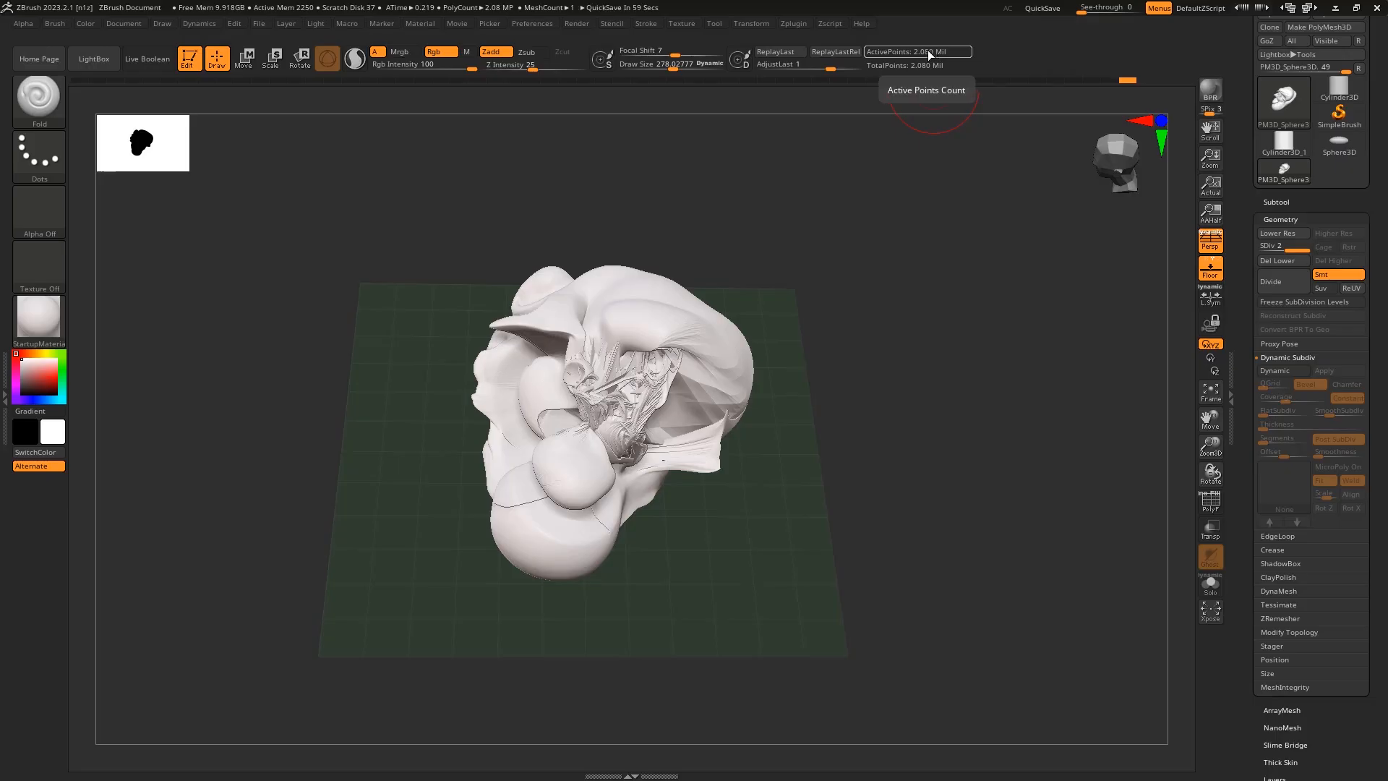
Step: Inspect the folded mesh from several sides, and look over the brush, color and document options
{"action": "left_click_drag", "start_coordinate": [1102, 153], "coordinate": [1111, 147]}
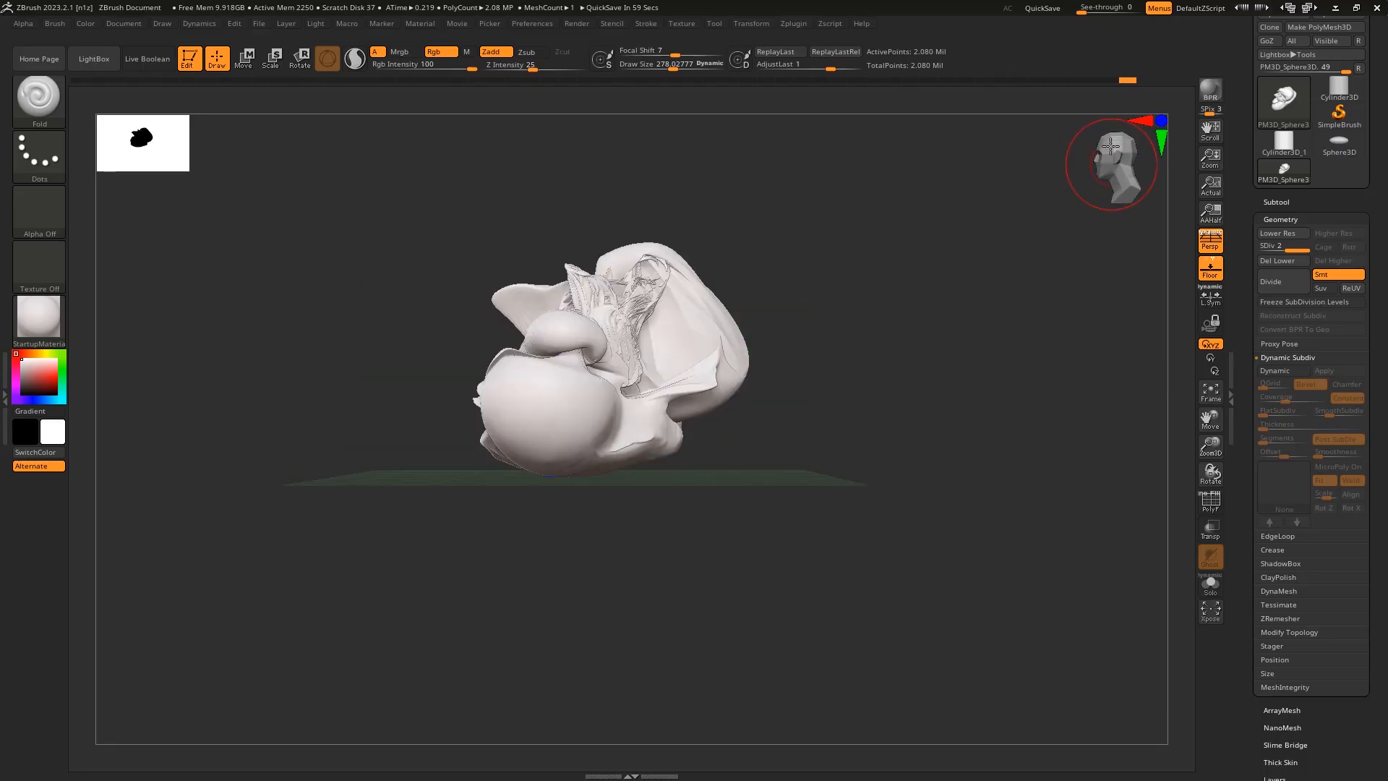
{"action": "left_click_drag", "start_coordinate": [1002, 376], "coordinate": [929, 406], "text": "shift"}
{"action": "left_click", "coordinate": [1118, 162]}
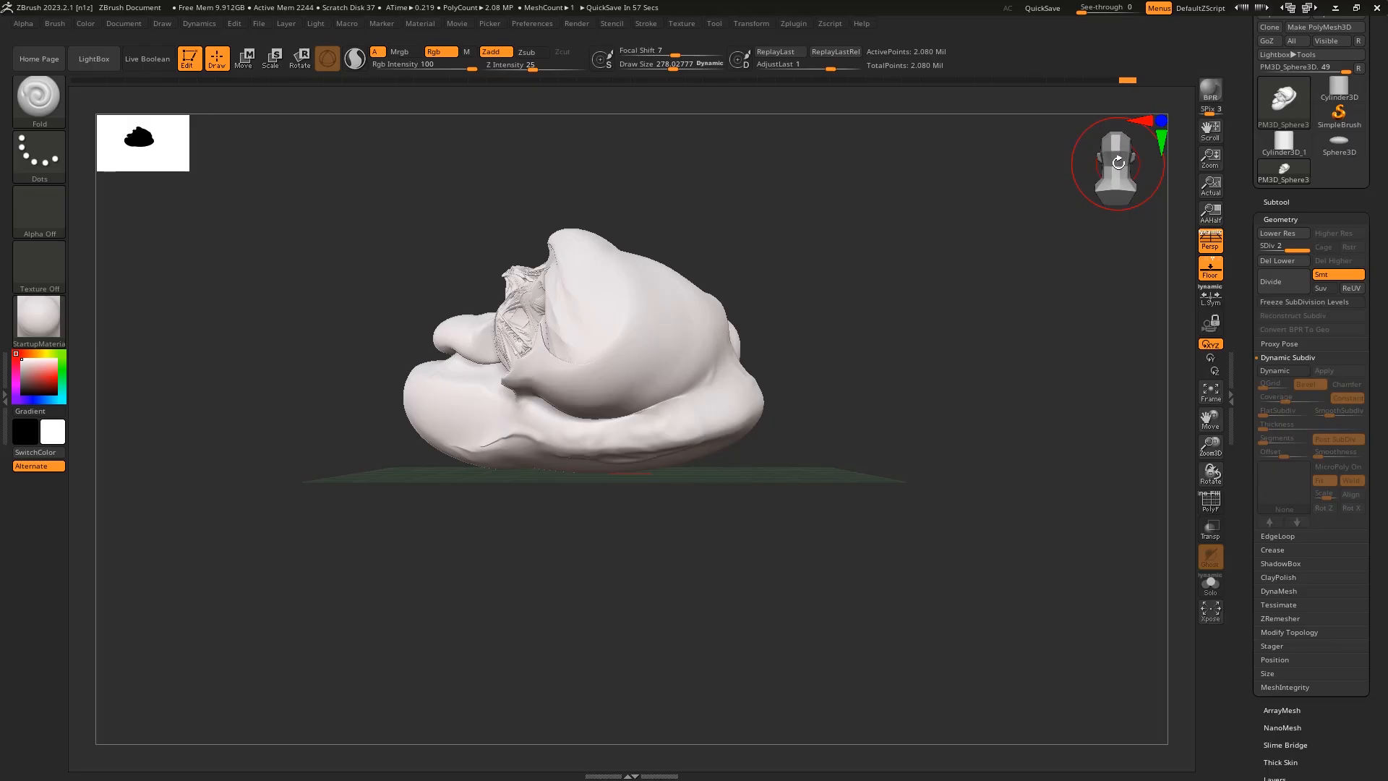
{"action": "left_click_drag", "start_coordinate": [830, 211], "coordinate": [818, 248]}
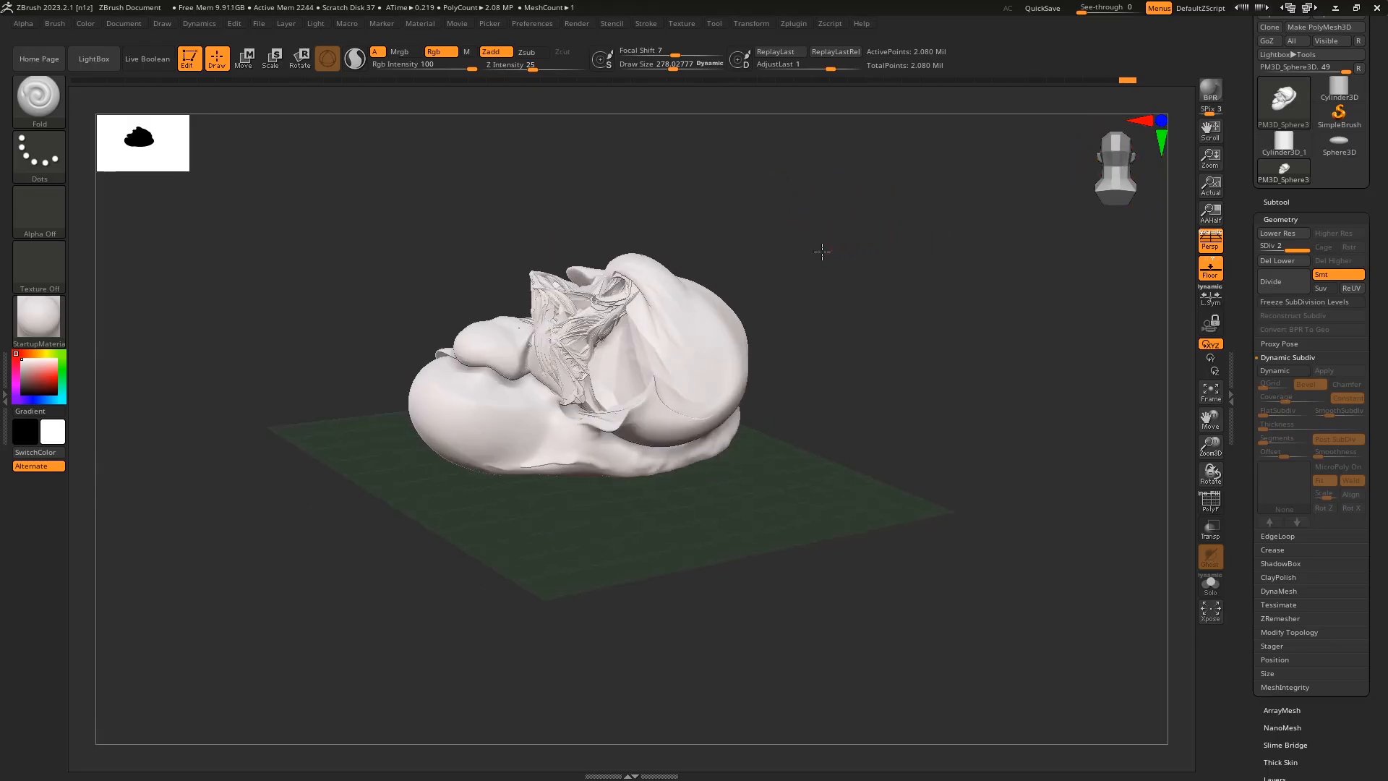
{"action": "left_click", "coordinate": [23, 22]}
{"action": "left_click", "coordinate": [50, 24]}
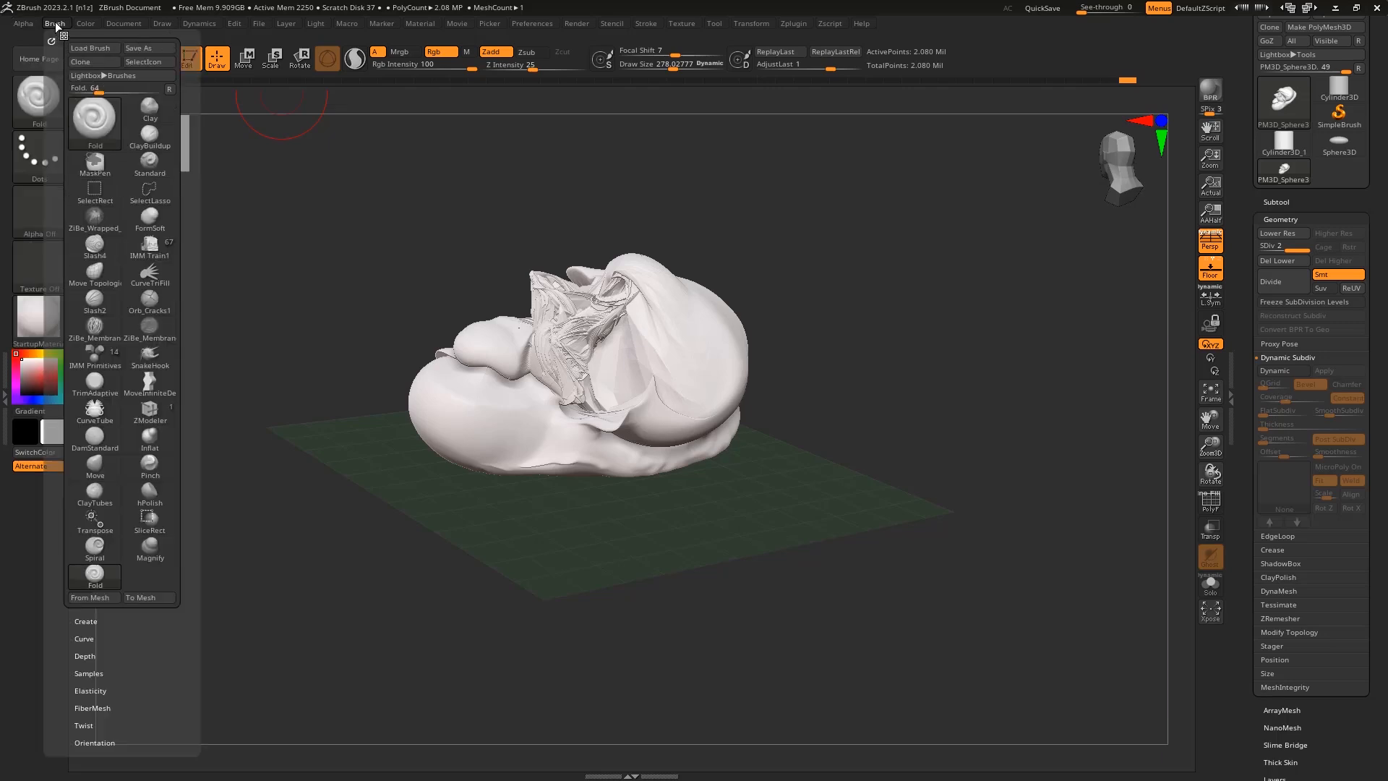
{"action": "left_click", "coordinate": [78, 18]}
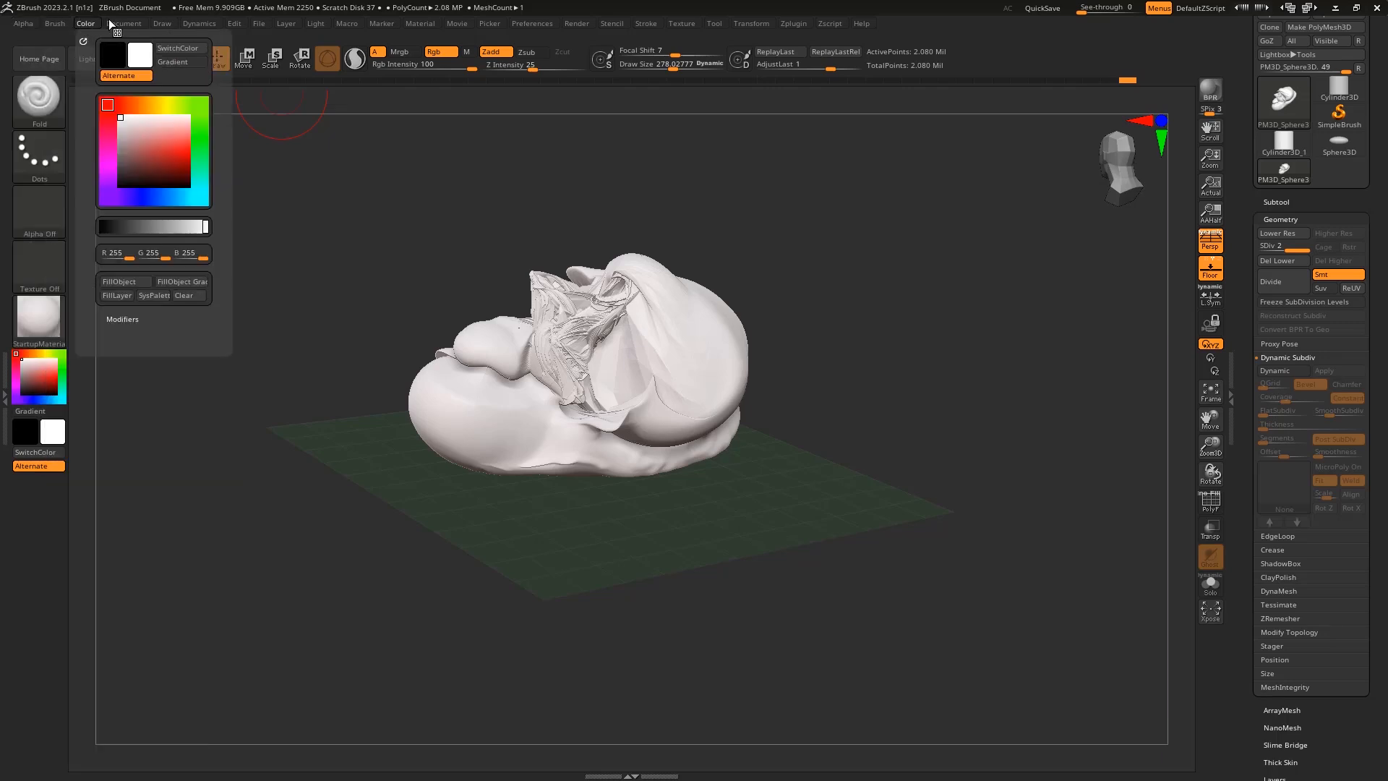
{"action": "left_click", "coordinate": [111, 19]}
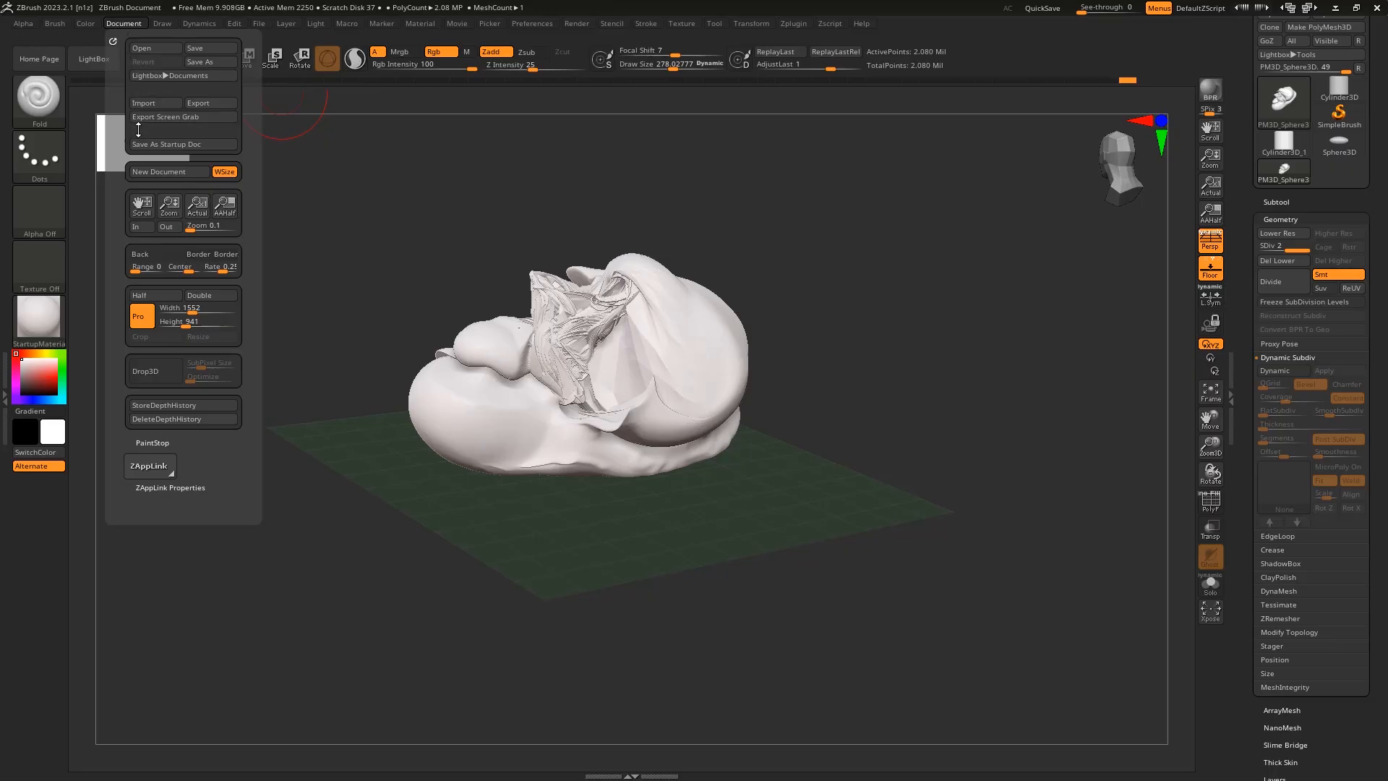
Step: Look at the save dialog for the current tool and close it without saving
{"action": "left_click_drag", "start_coordinate": [1381, 201], "coordinate": [1378, 322]}
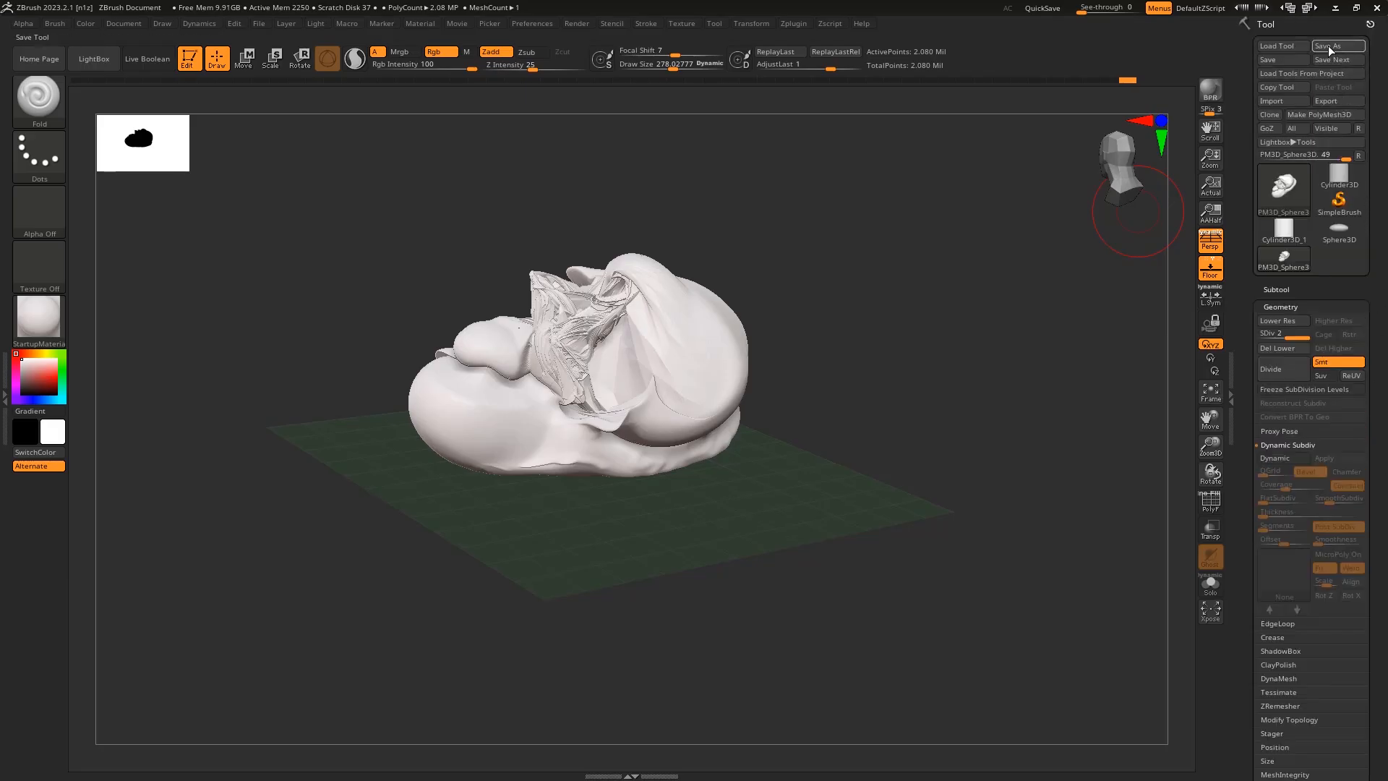
{"action": "left_click", "coordinate": [1279, 62]}
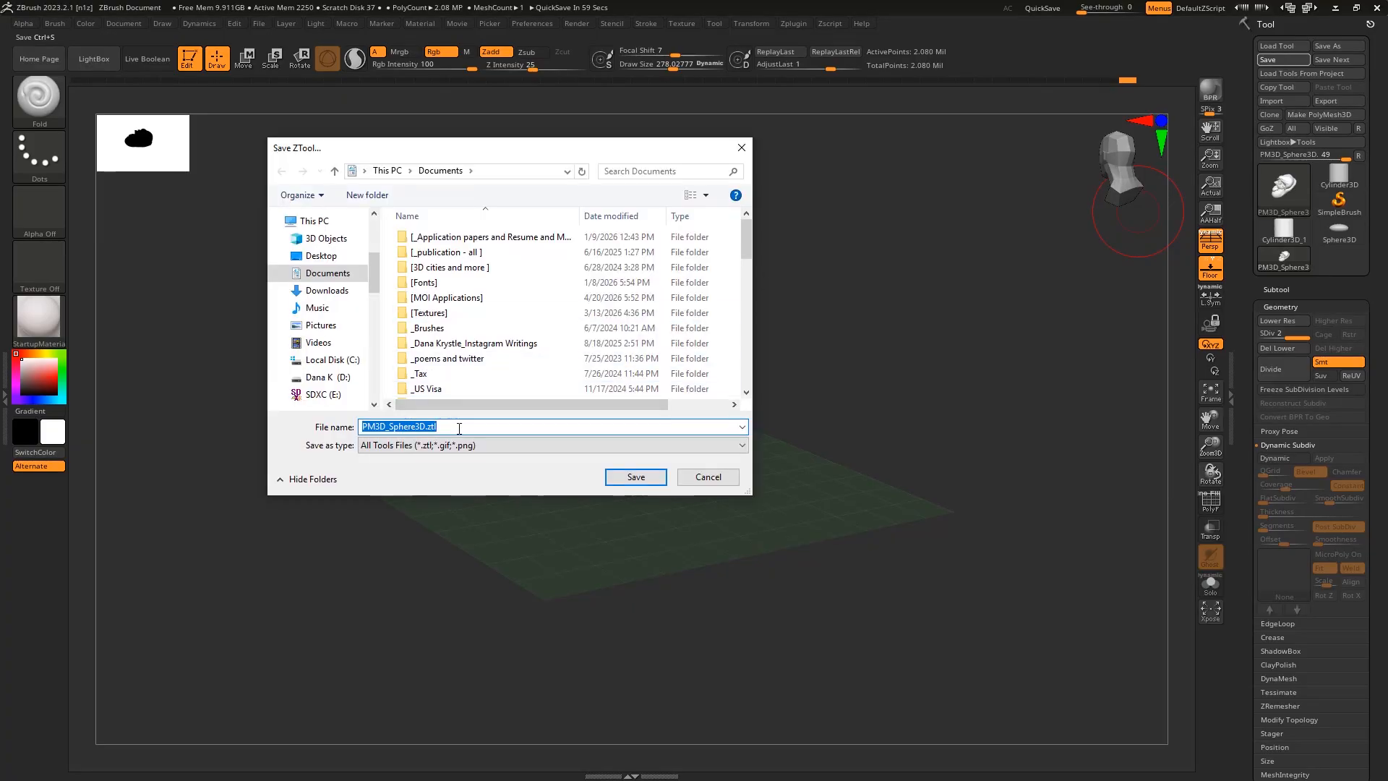
{"action": "left_click", "coordinate": [724, 480]}
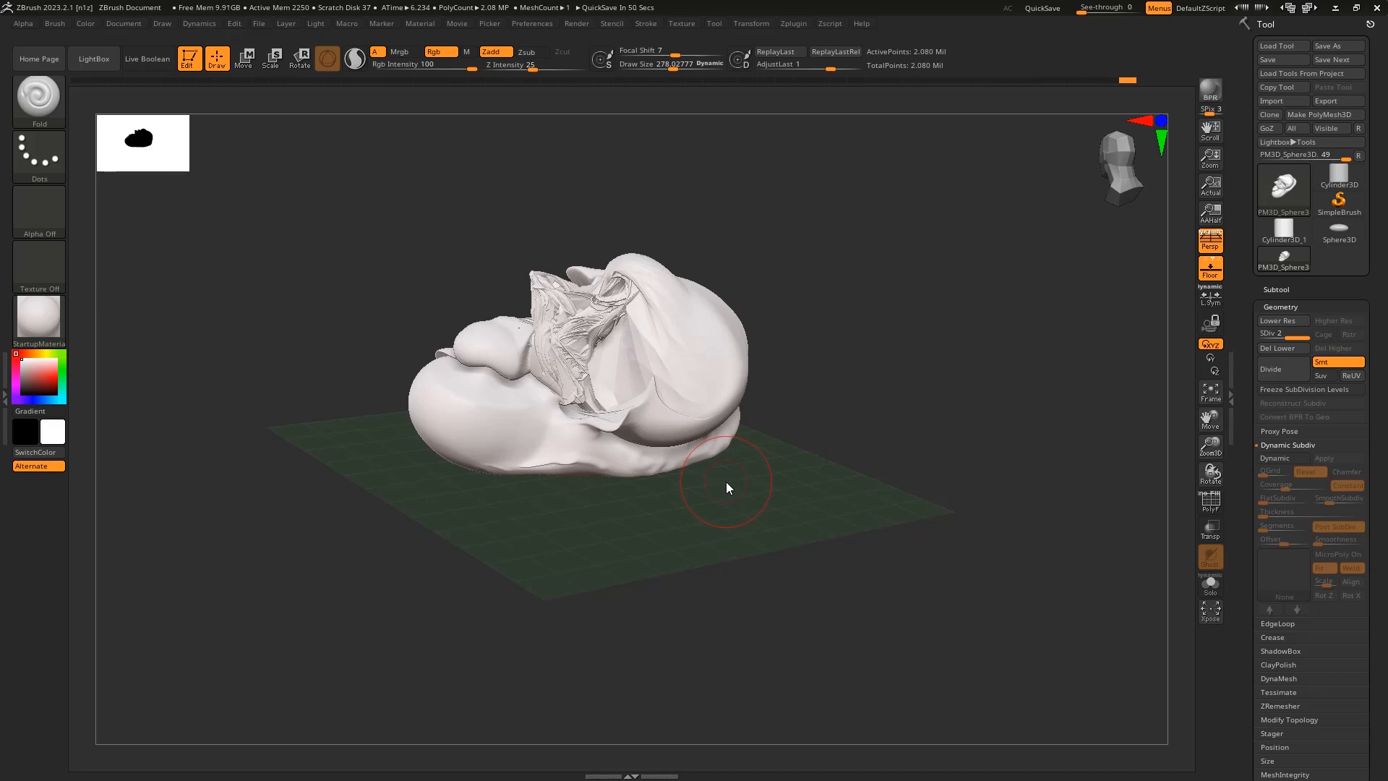
Step: Look over the file formats available for exporting the mesh, and leave without exporting
{"action": "left_click", "coordinate": [1329, 101]}
{"action": "left_click", "coordinate": [496, 443]}
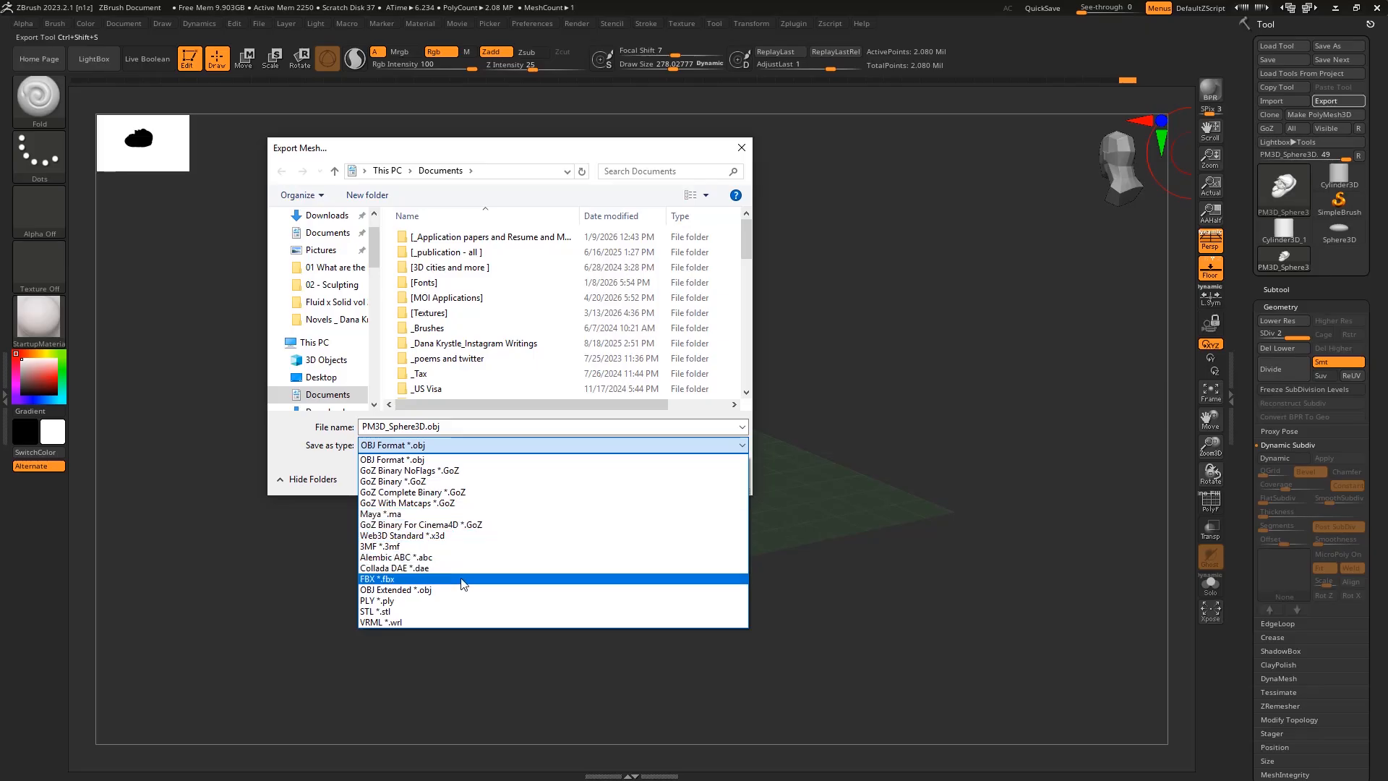
{"action": "left_click", "coordinate": [743, 149]}
{"action": "left_click", "coordinate": [692, 478]}
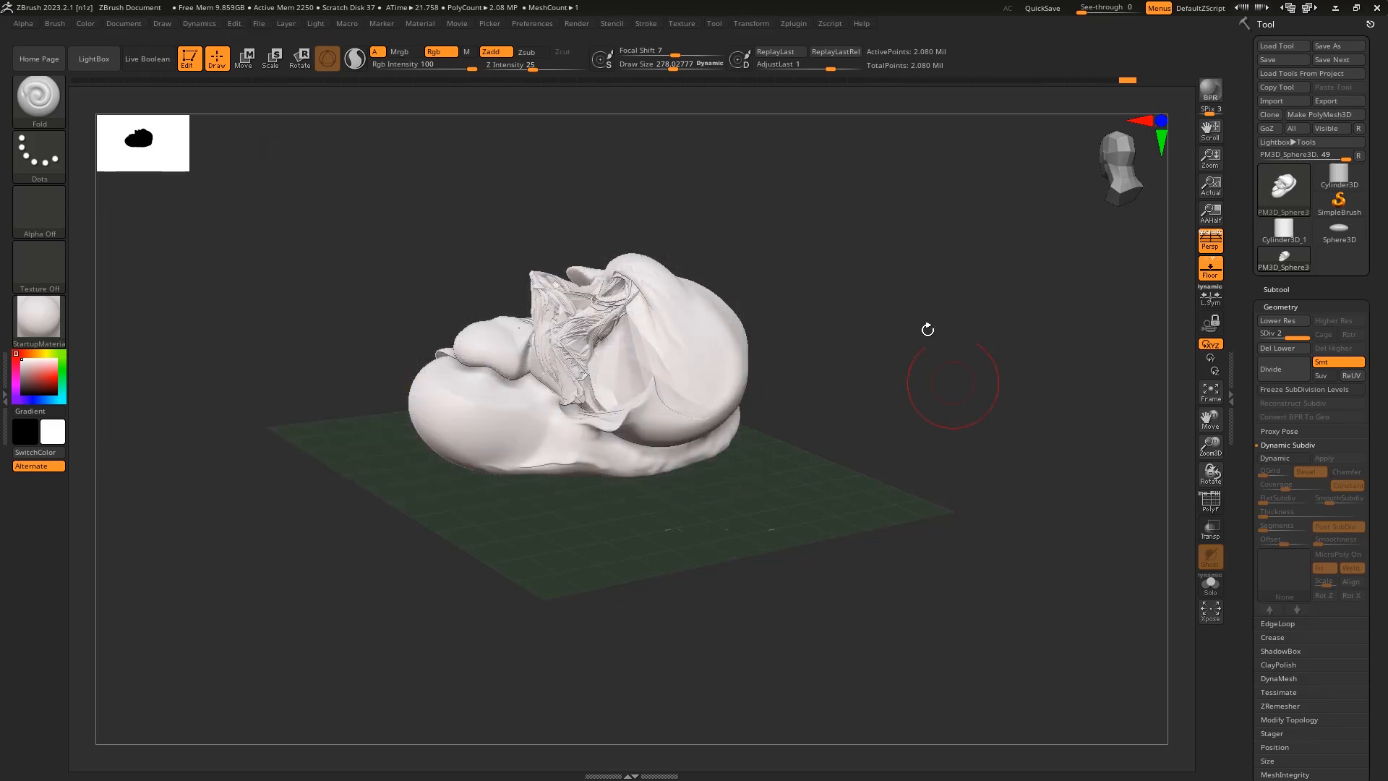
Step: Try the Droplet, Iridescent Purple and Gold MatCap materials on the mesh one after another
{"action": "left_click_drag", "start_coordinate": [824, 424], "coordinate": [840, 465]}
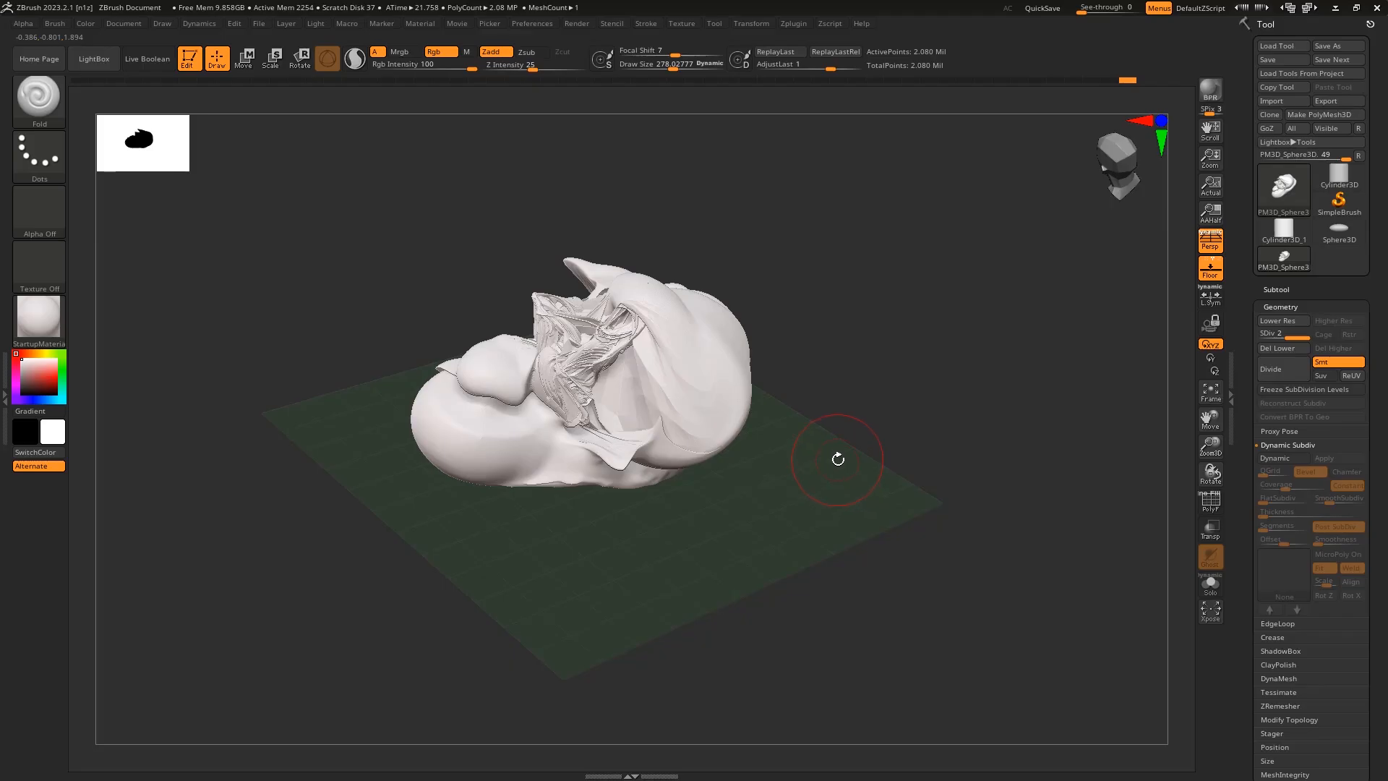
{"action": "left_click", "coordinate": [42, 323]}
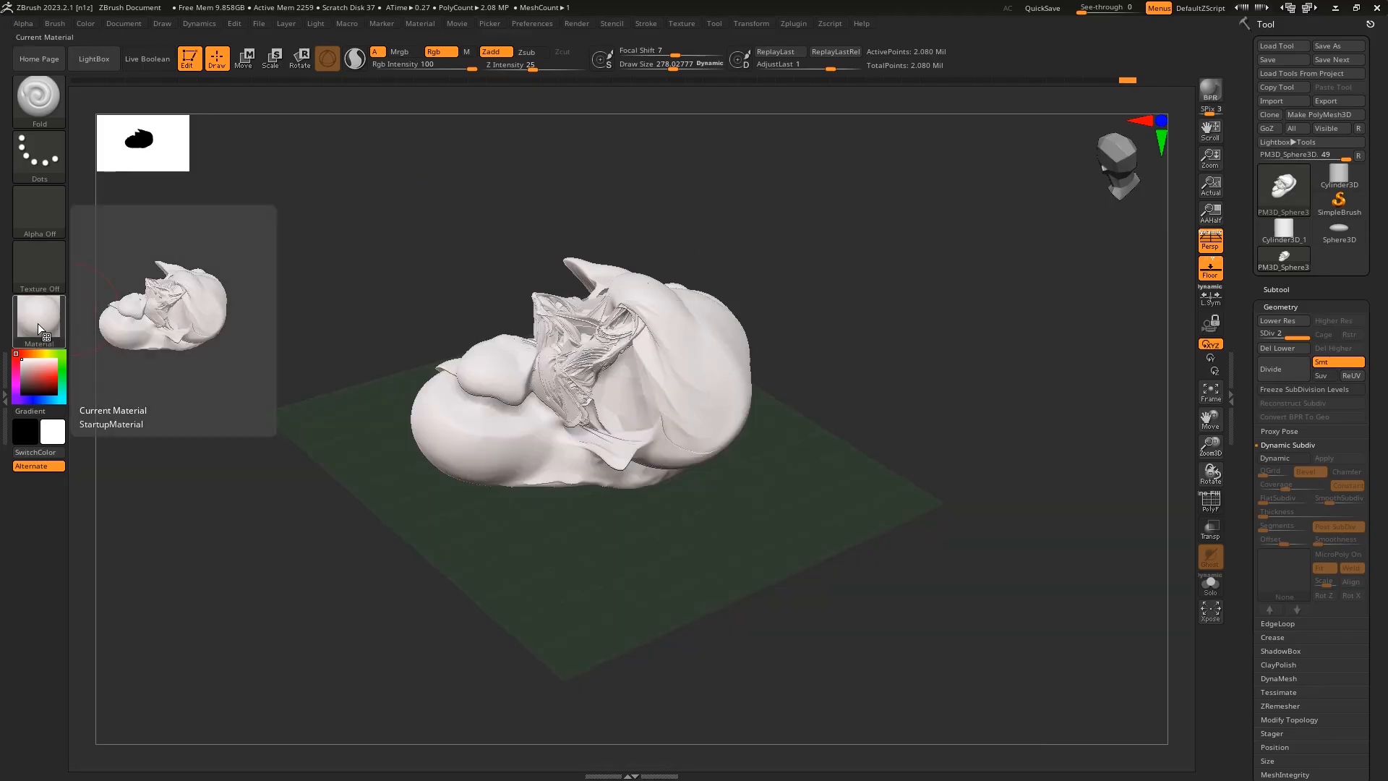
{"action": "left_click", "coordinate": [37, 322]}
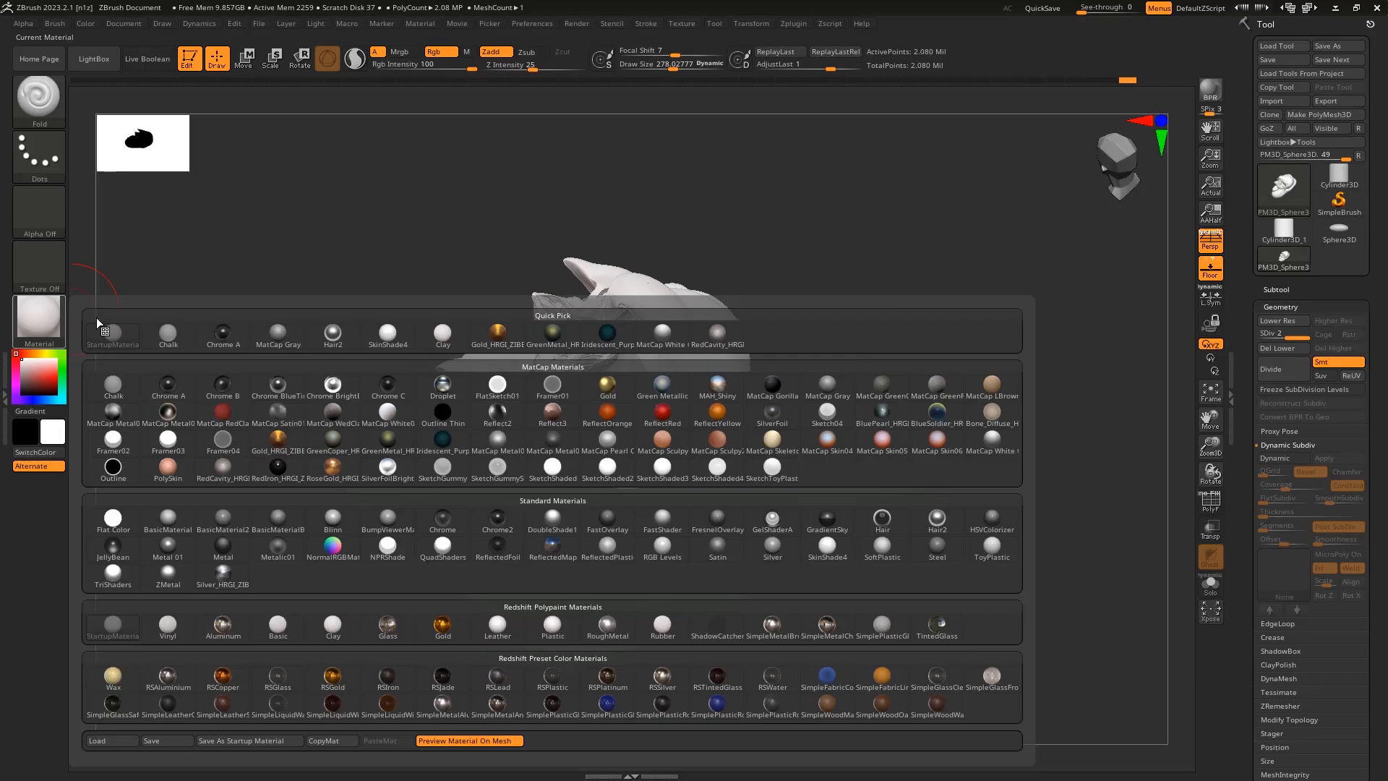
{"action": "left_click", "coordinate": [443, 390]}
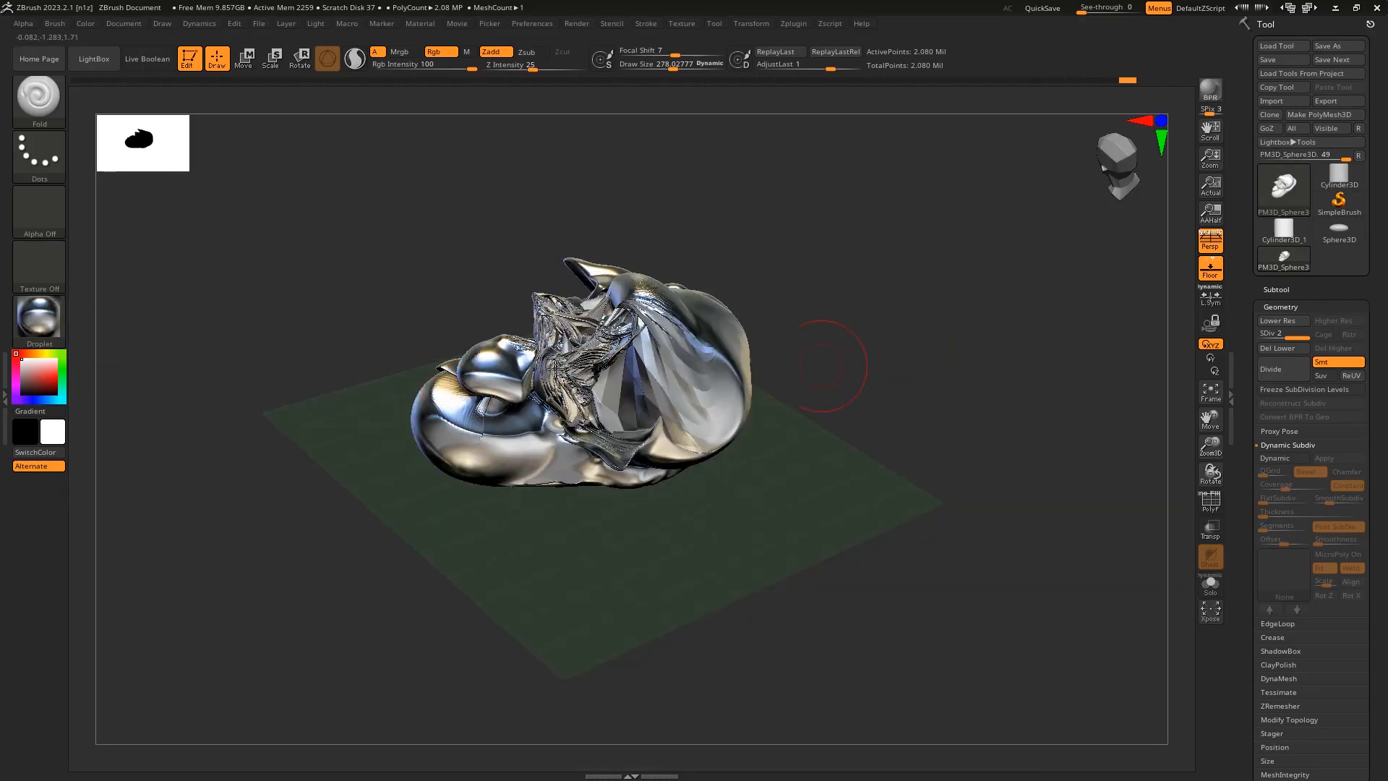
{"action": "left_click", "coordinate": [37, 322]}
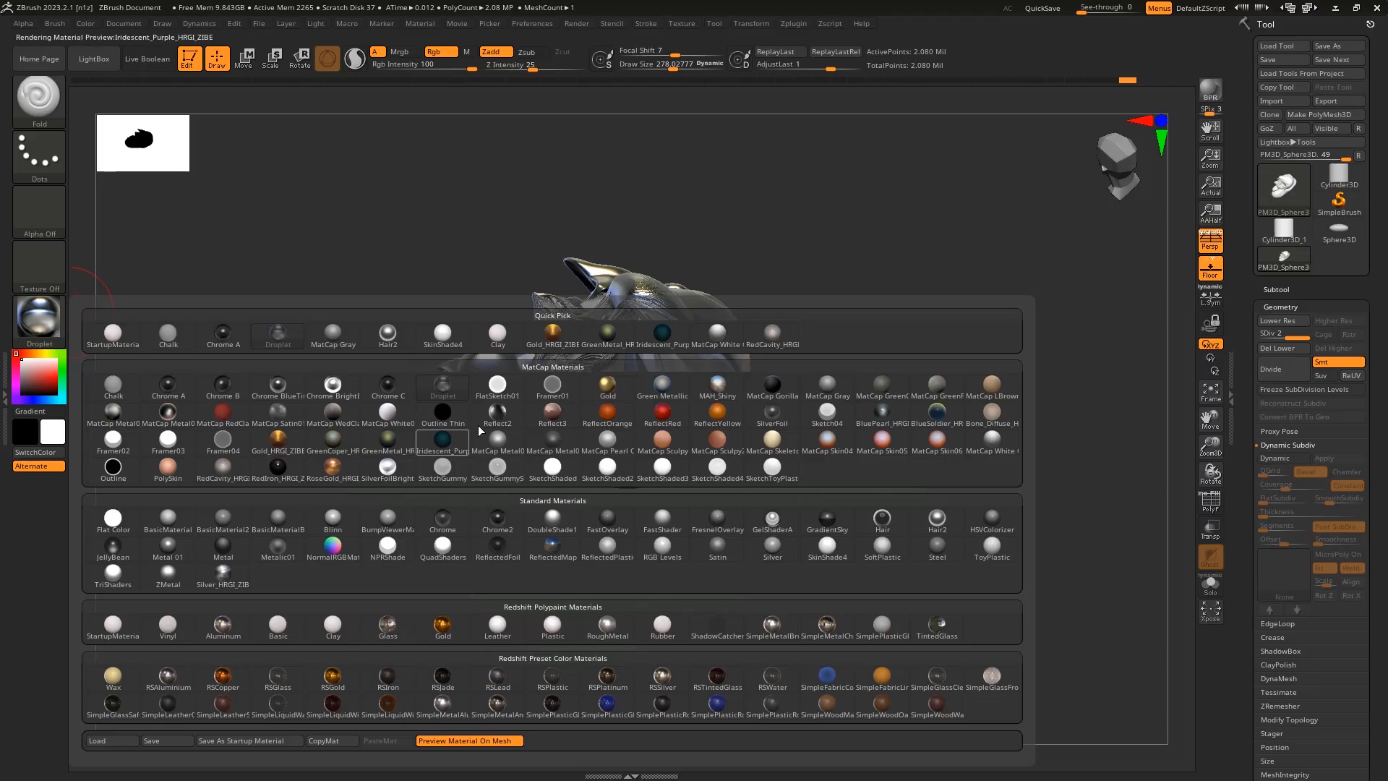
{"action": "left_click", "coordinate": [457, 443]}
{"action": "left_click", "coordinate": [38, 326]}
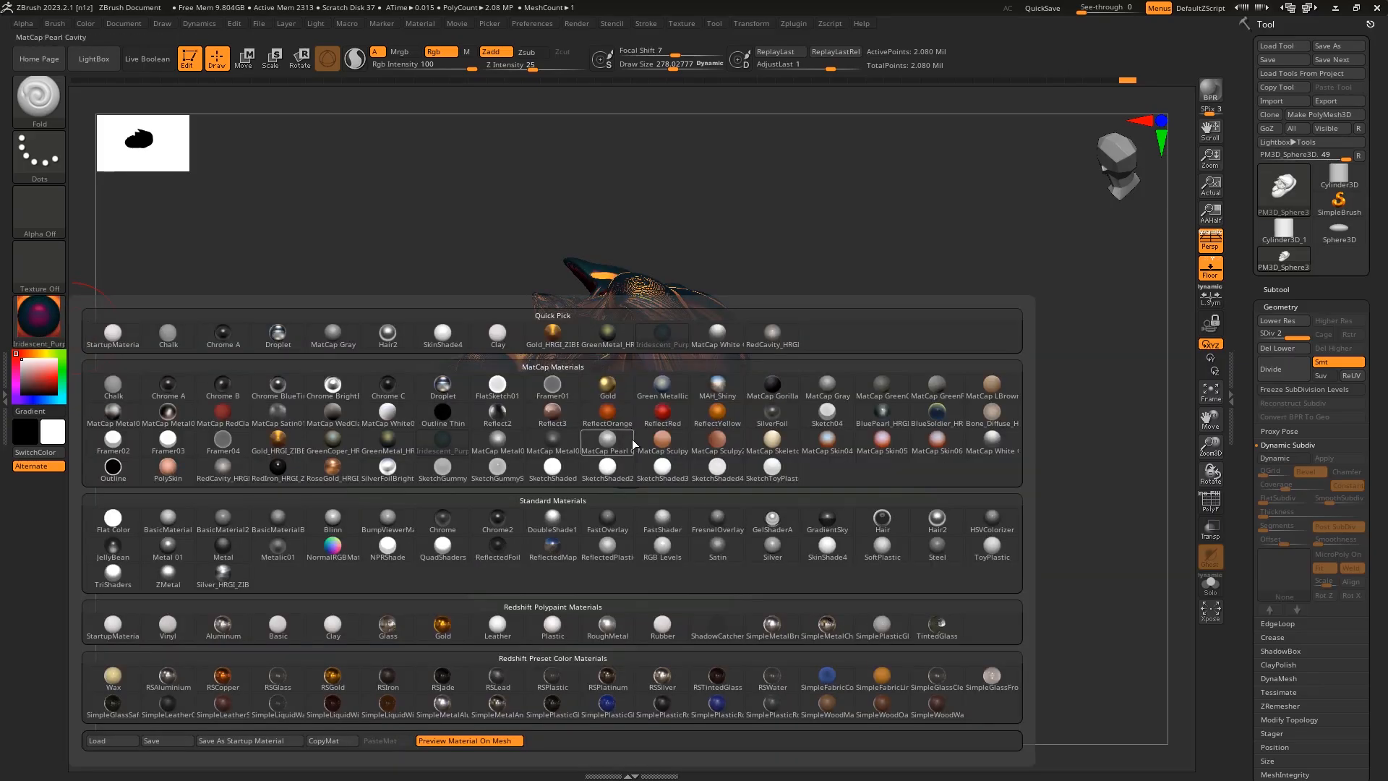
{"action": "left_click", "coordinate": [607, 383]}
Step: Try the Silver_HRGI and GelShaderA standard materials on the mesh
{"action": "left_click", "coordinate": [29, 315]}
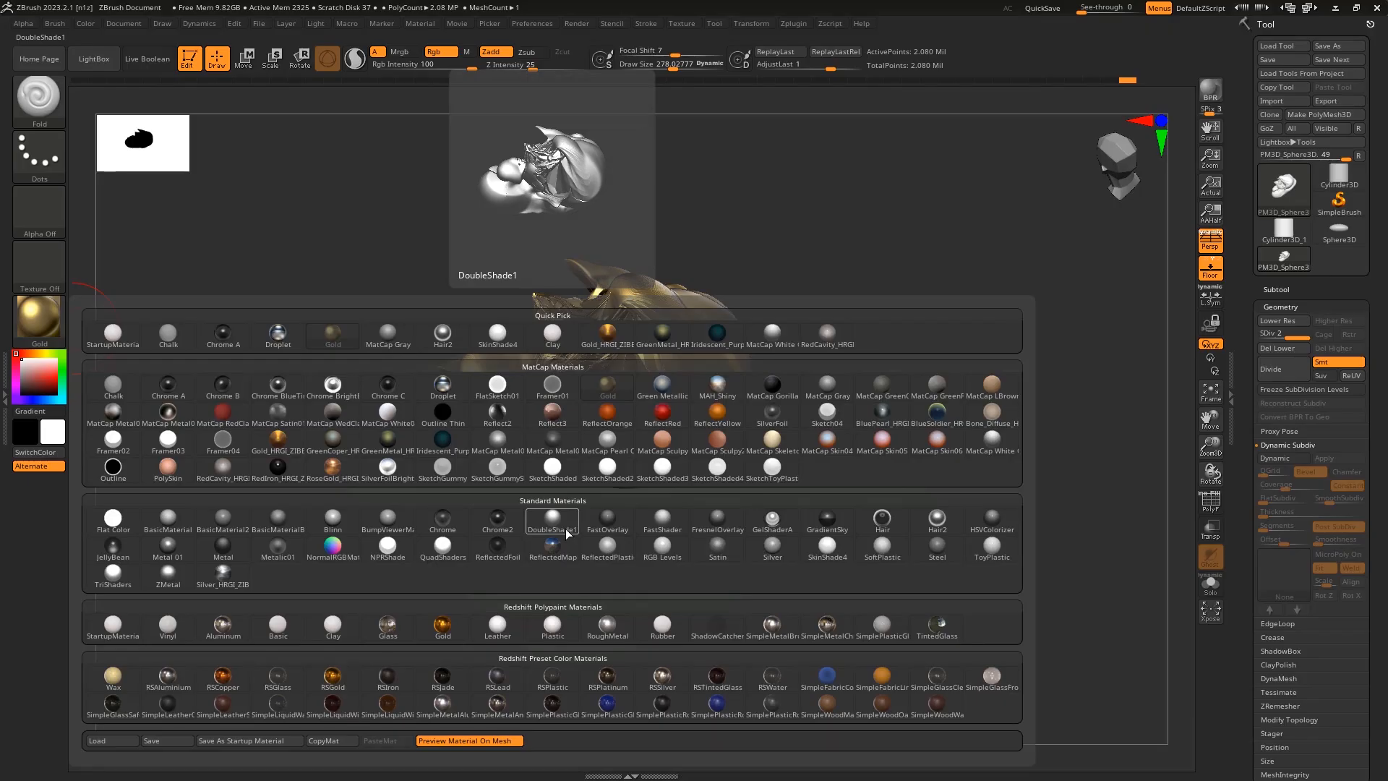
{"action": "left_click", "coordinate": [221, 579]}
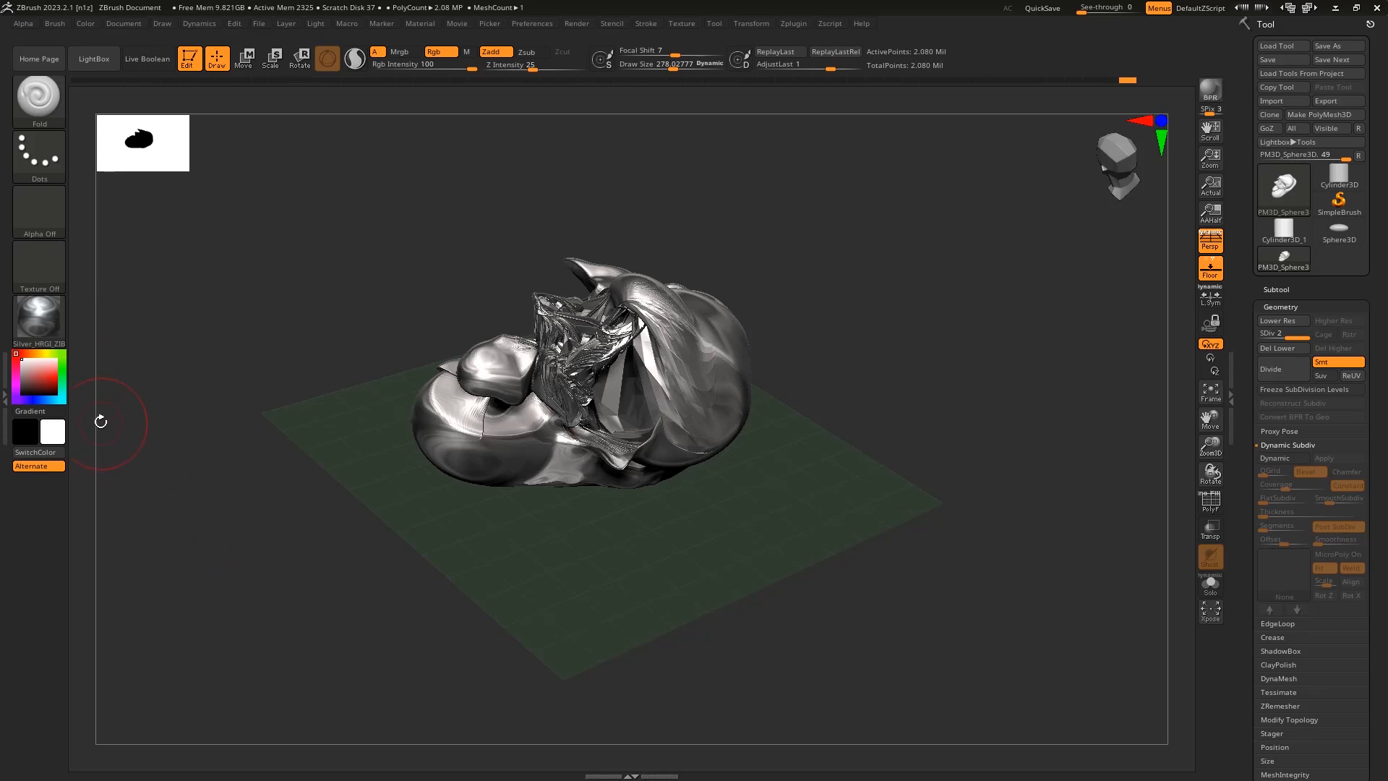
{"action": "left_click", "coordinate": [34, 330]}
{"action": "left_click", "coordinate": [45, 332]}
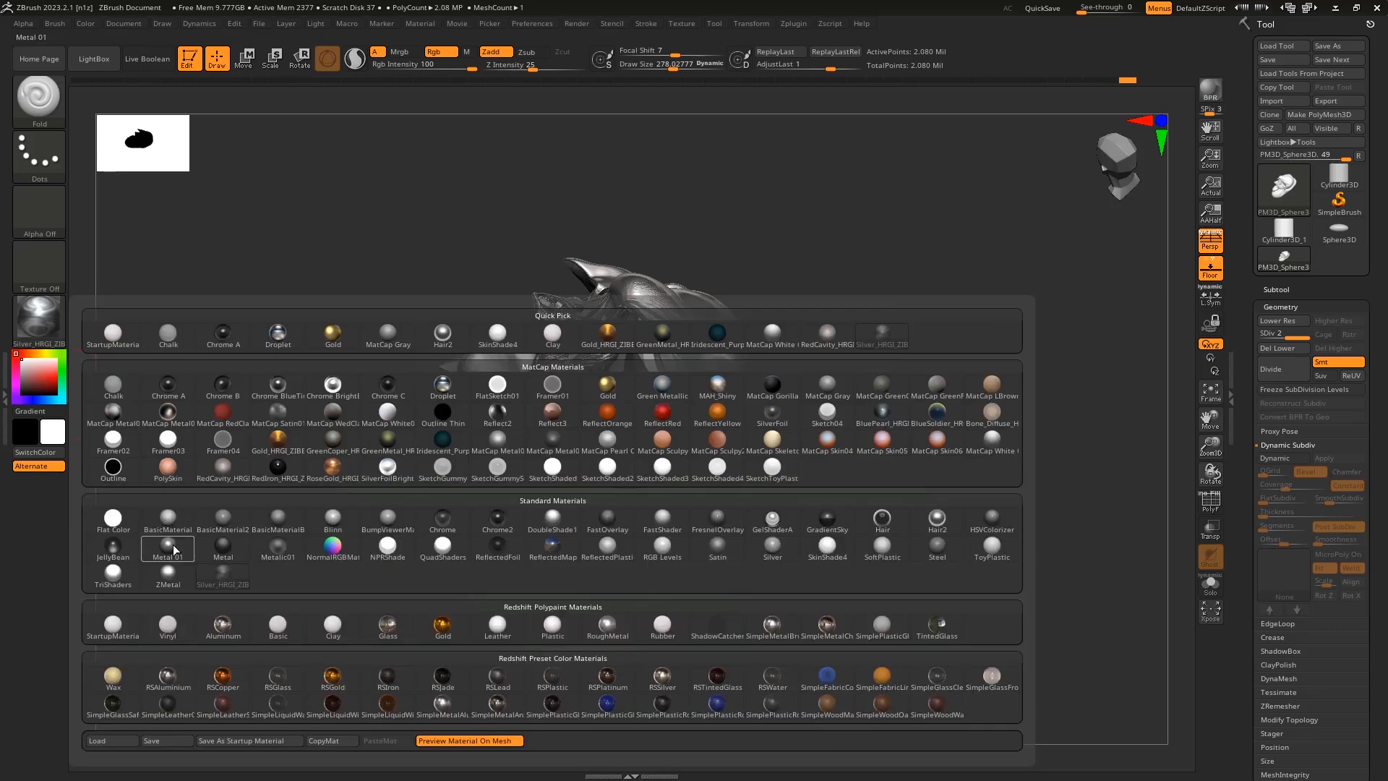
{"action": "left_click", "coordinate": [782, 532]}
Step: Apply the BlueSoldier MatCap material to the mesh and make a BPR render of it from a raised angle
{"action": "left_click", "coordinate": [39, 318]}
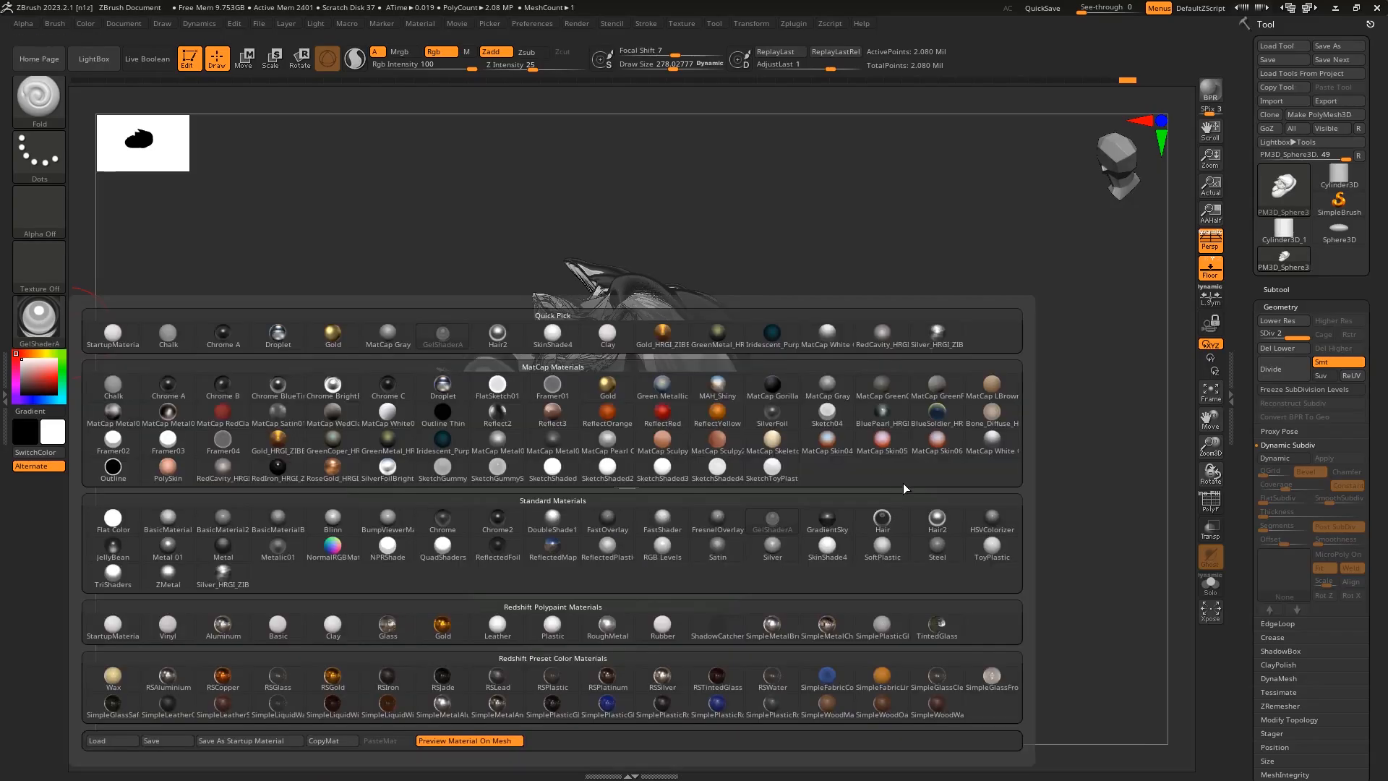
{"action": "left_click", "coordinate": [937, 413]}
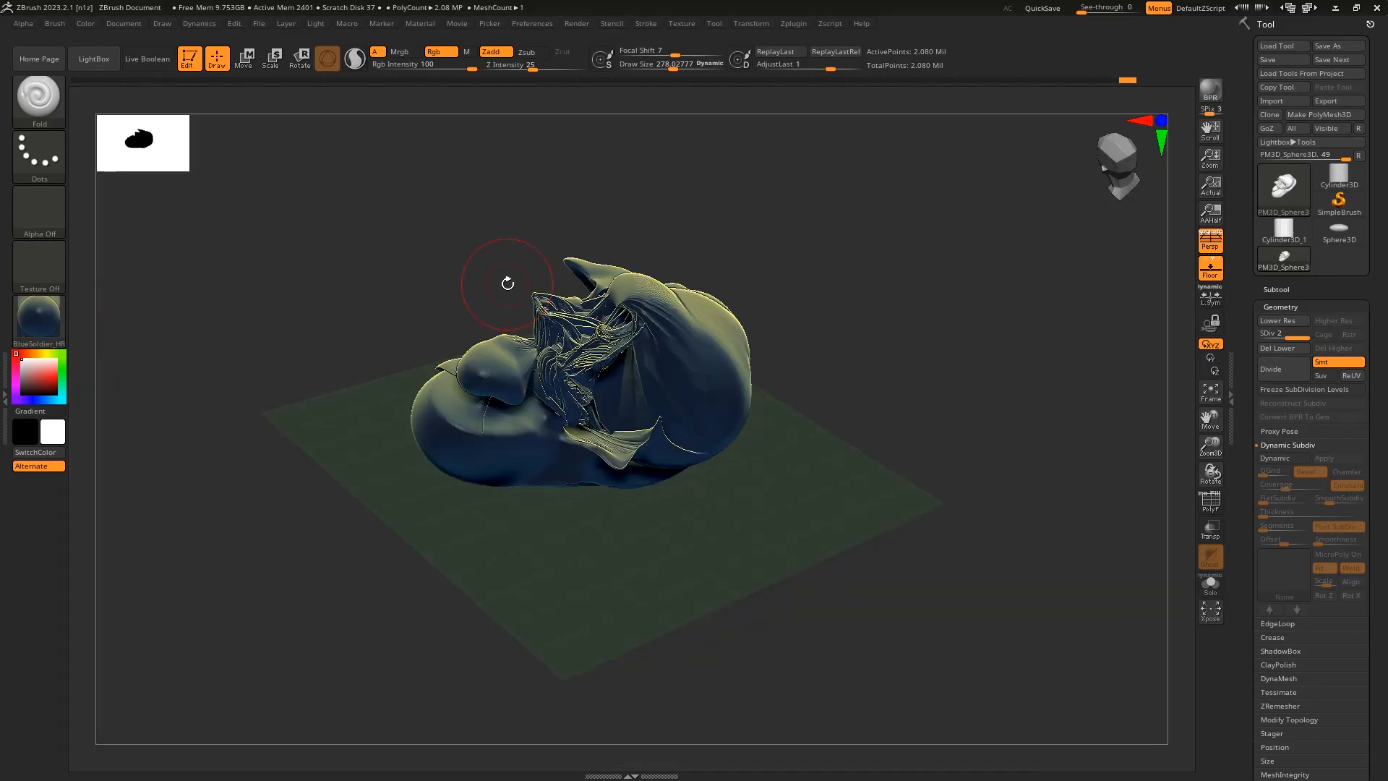
{"action": "left_click_drag", "start_coordinate": [427, 327], "coordinate": [452, 340]}
{"action": "left_click", "coordinate": [1122, 160]}
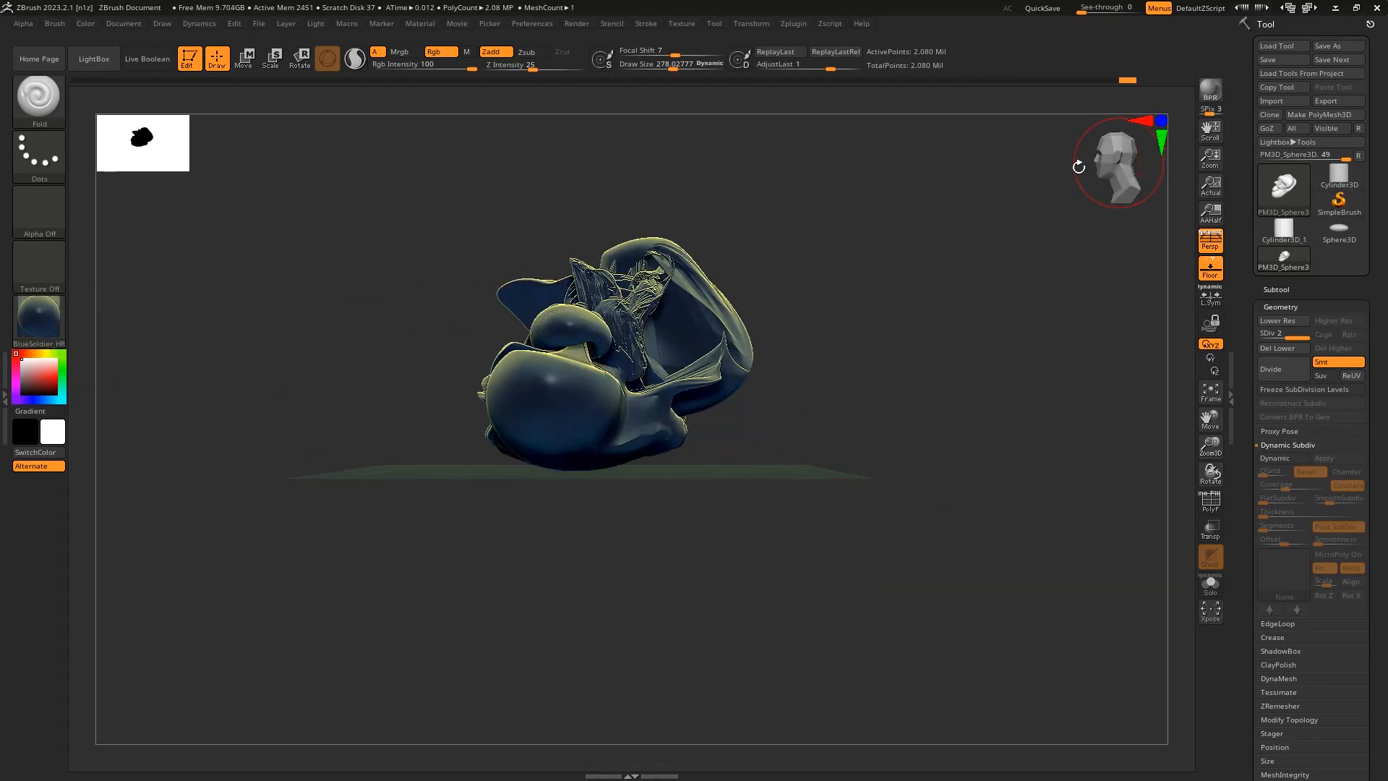
{"action": "left_click_drag", "start_coordinate": [897, 284], "coordinate": [886, 372]}
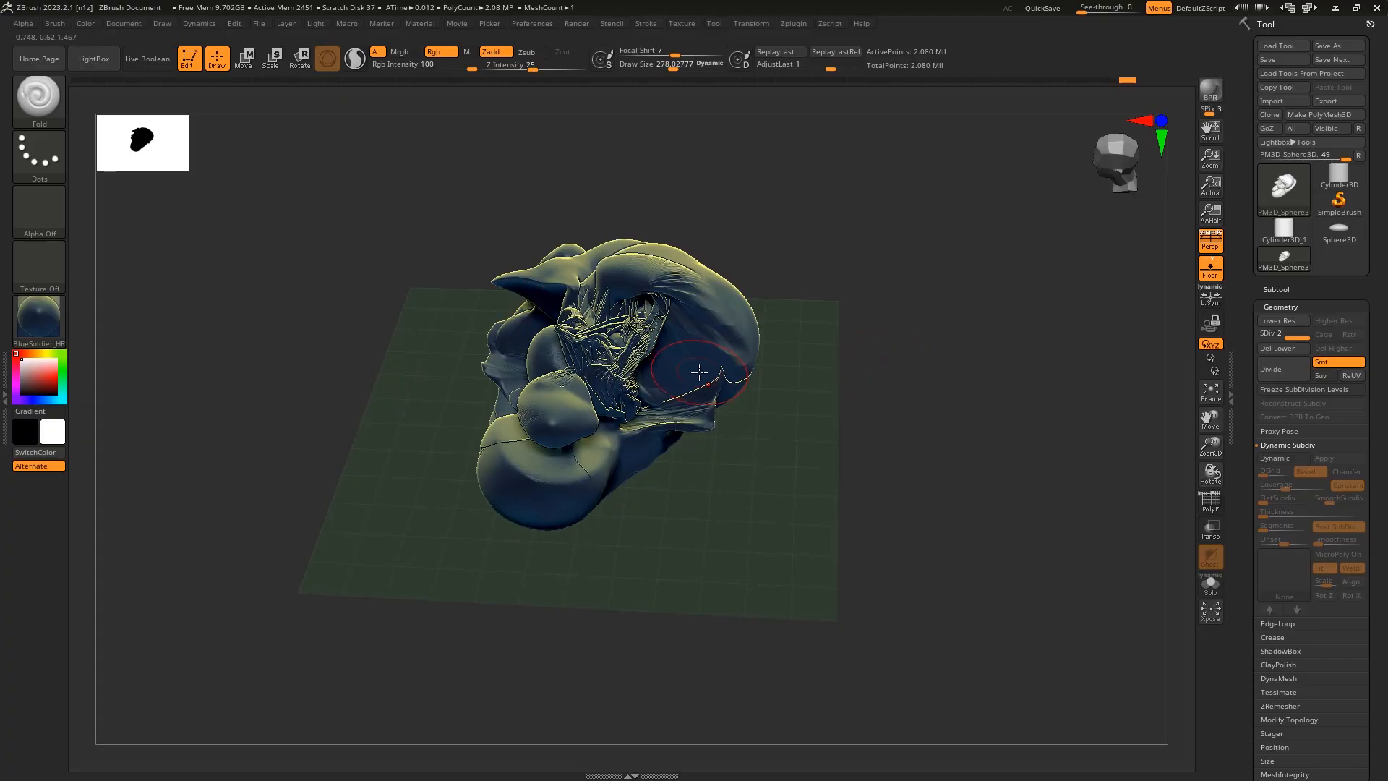
{"action": "left_click", "coordinate": [1215, 92]}
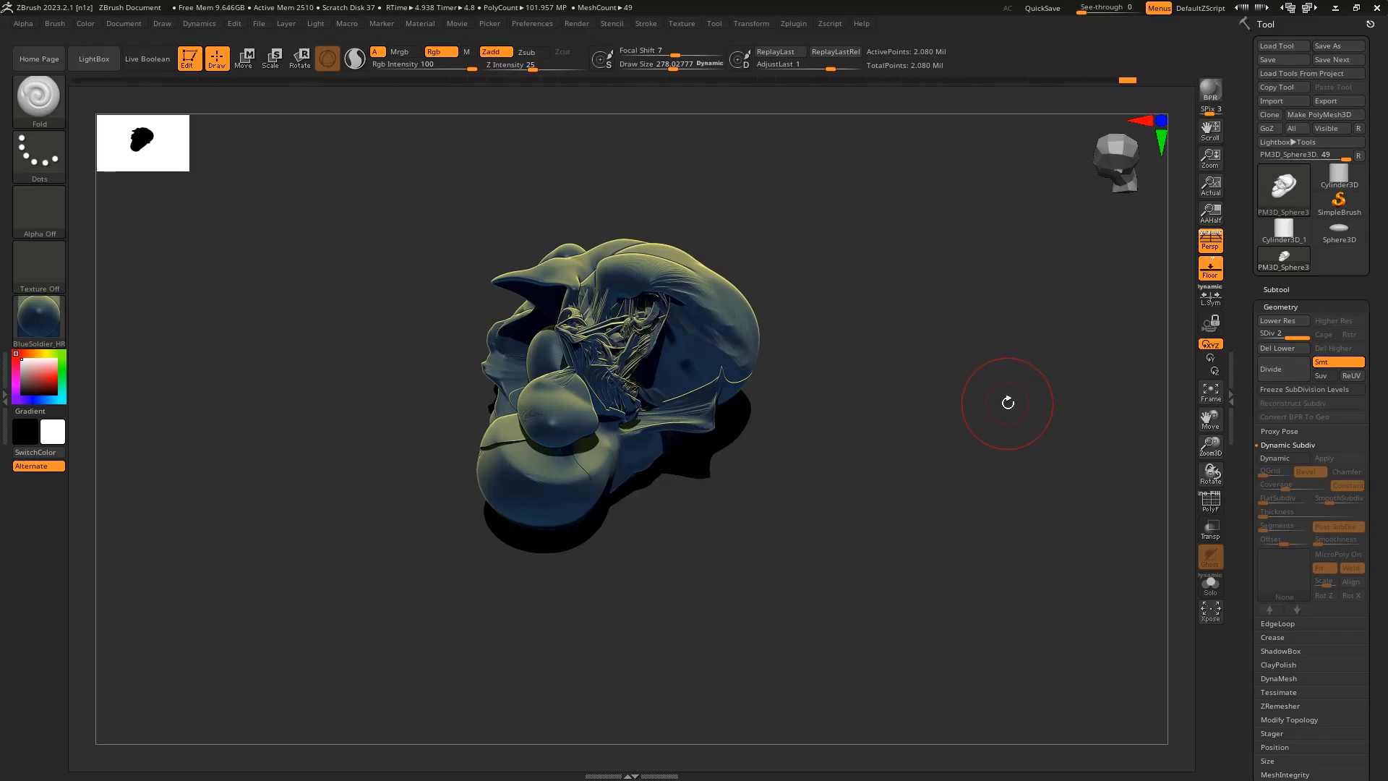
Step: Export the rendered document as a JPEG image named 1 to the Desktop, keeping the default crop and quality
{"action": "left_click", "coordinate": [128, 24]}
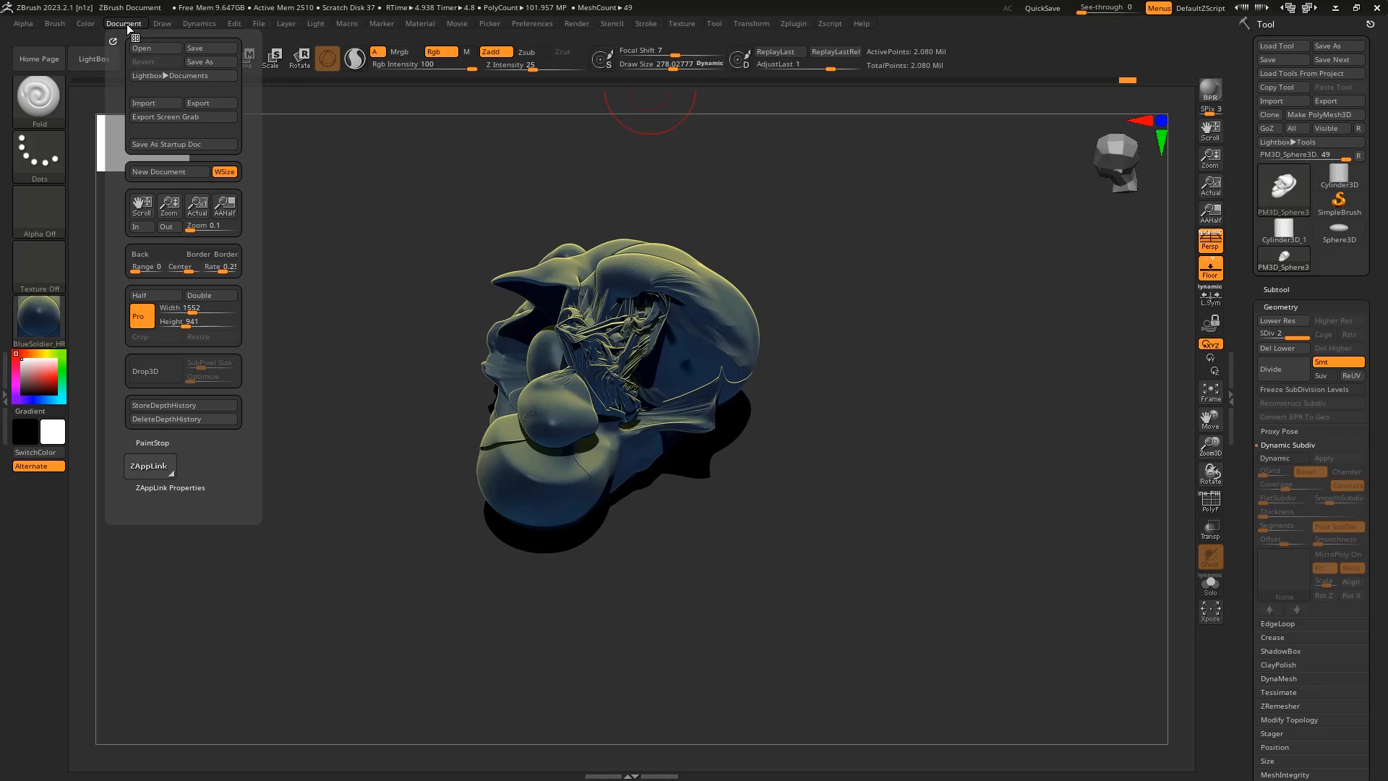
{"action": "left_click", "coordinate": [207, 105]}
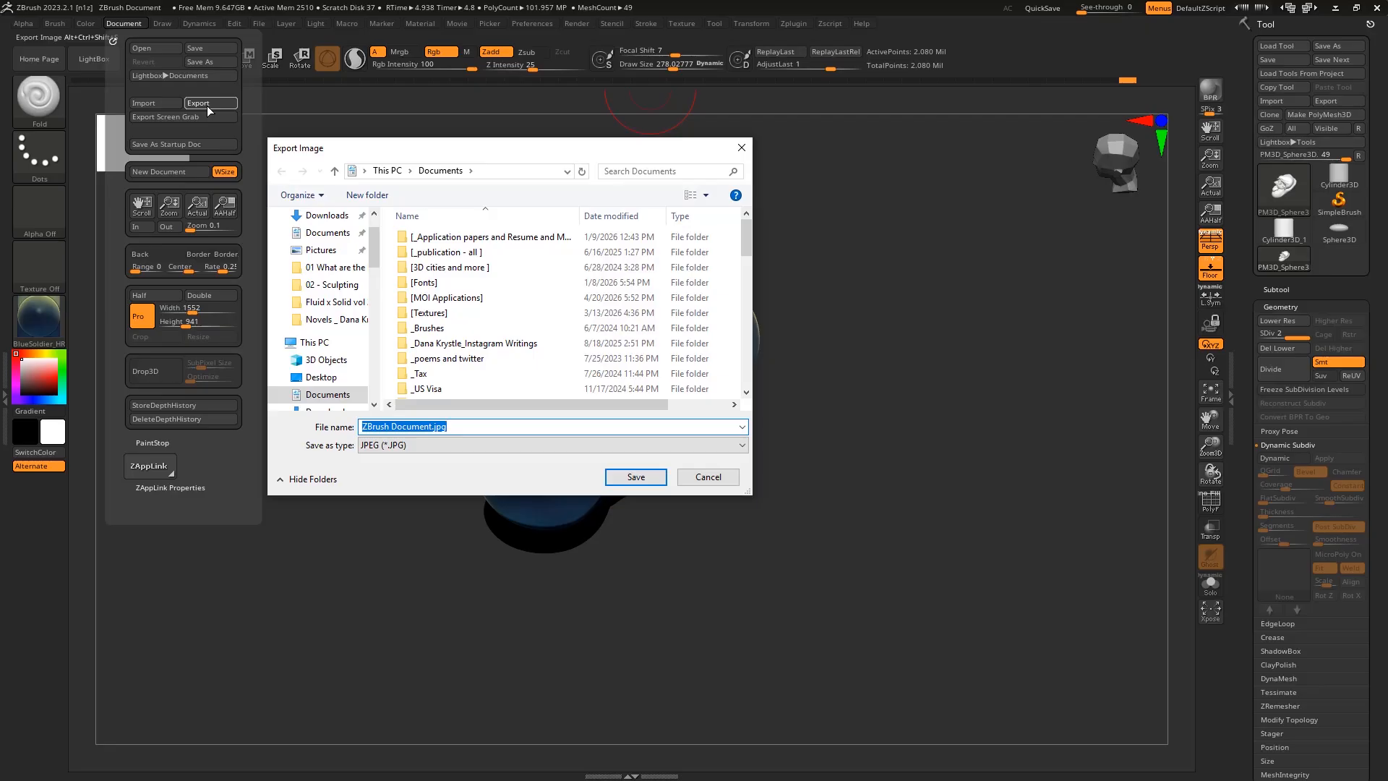
{"action": "left_click", "coordinate": [322, 377]}
{"action": "left_click", "coordinate": [470, 426]}
{"action": "type", "text": "1"}
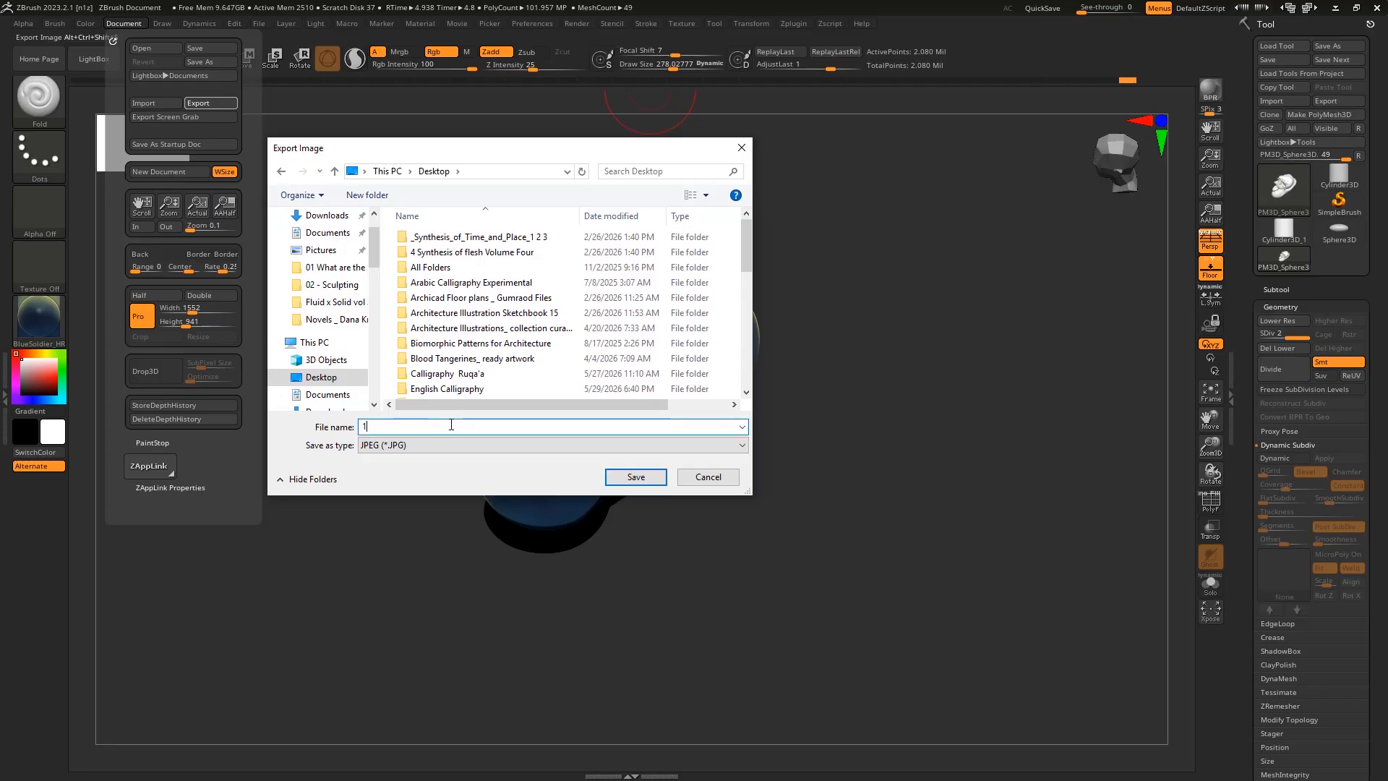
{"action": "left_click", "coordinate": [633, 474]}
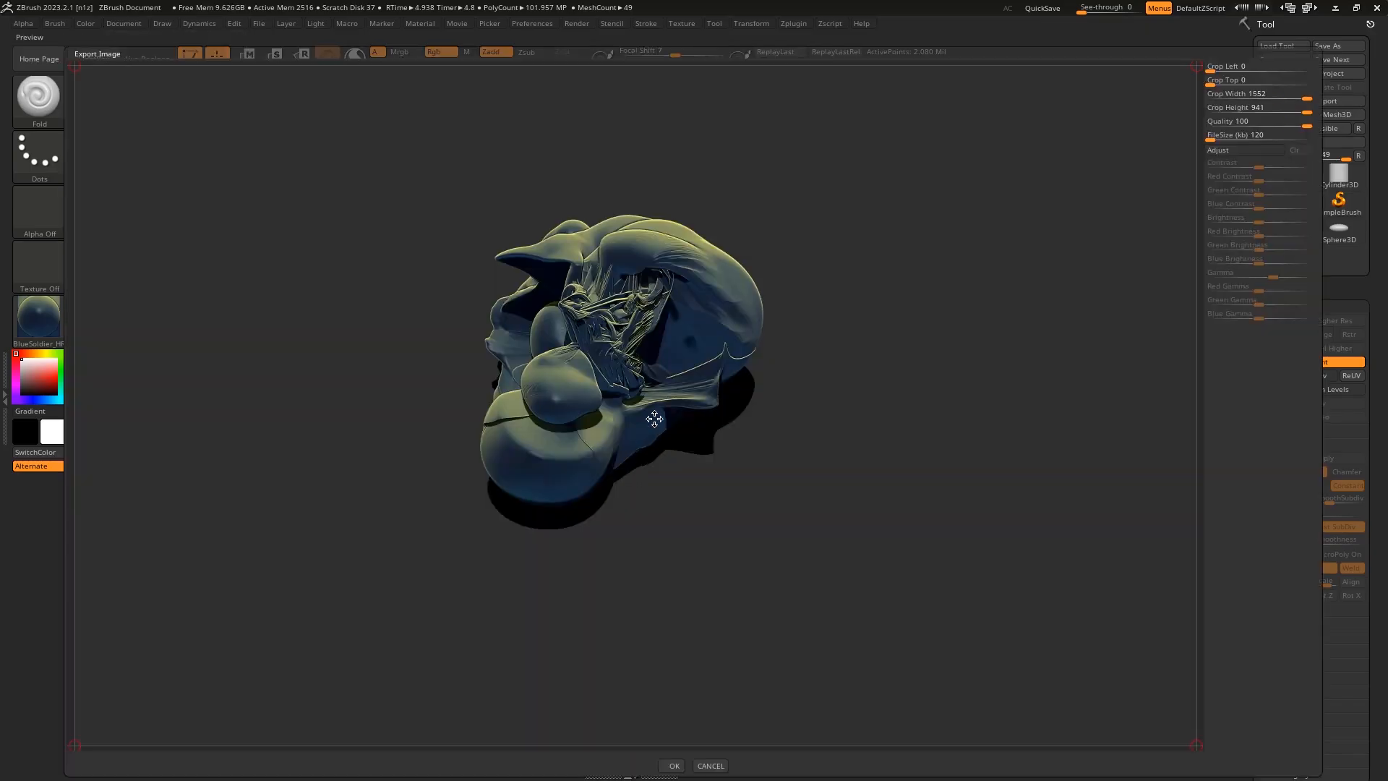
{"action": "left_click", "coordinate": [672, 766]}
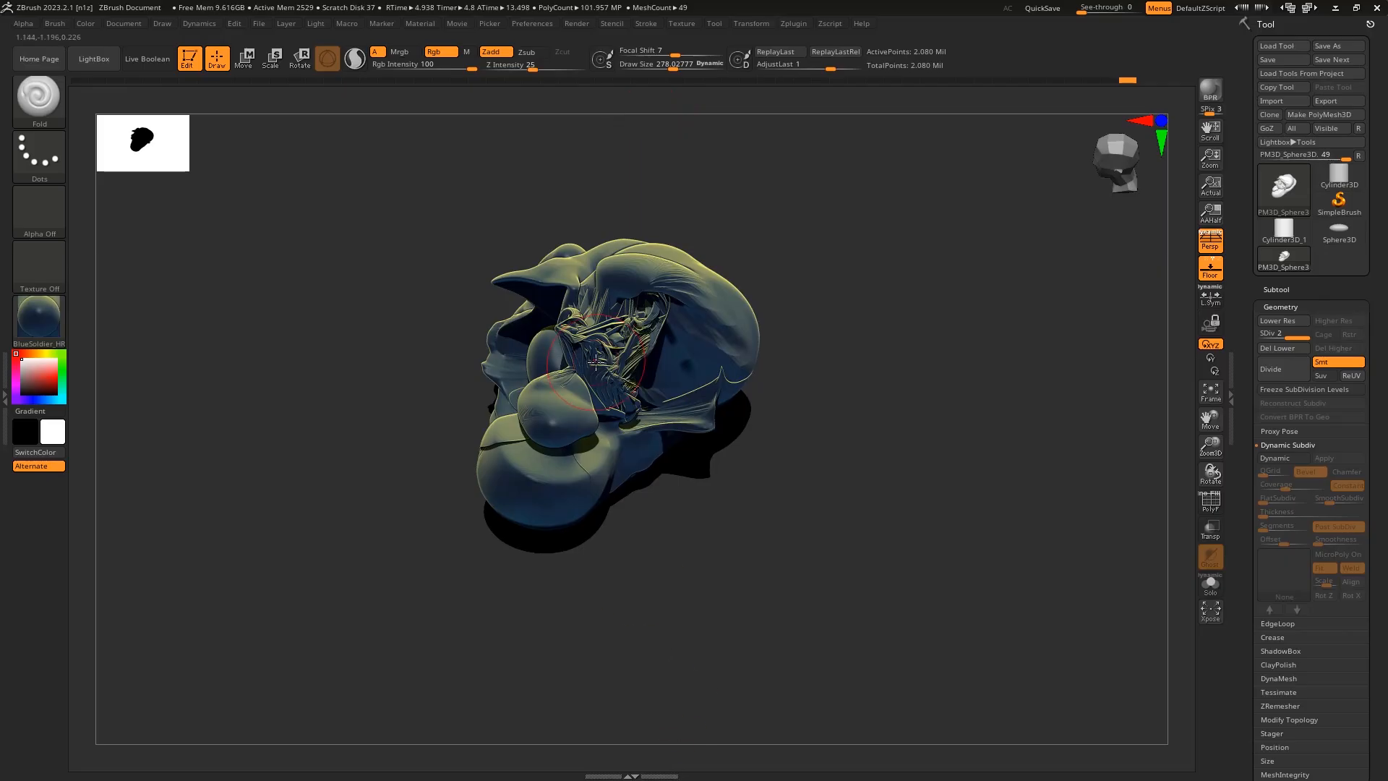
Step: Frame the mesh, apply the ReflectYellow MatCap material to it and make a BPR render
{"action": "left_click", "coordinate": [1205, 392]}
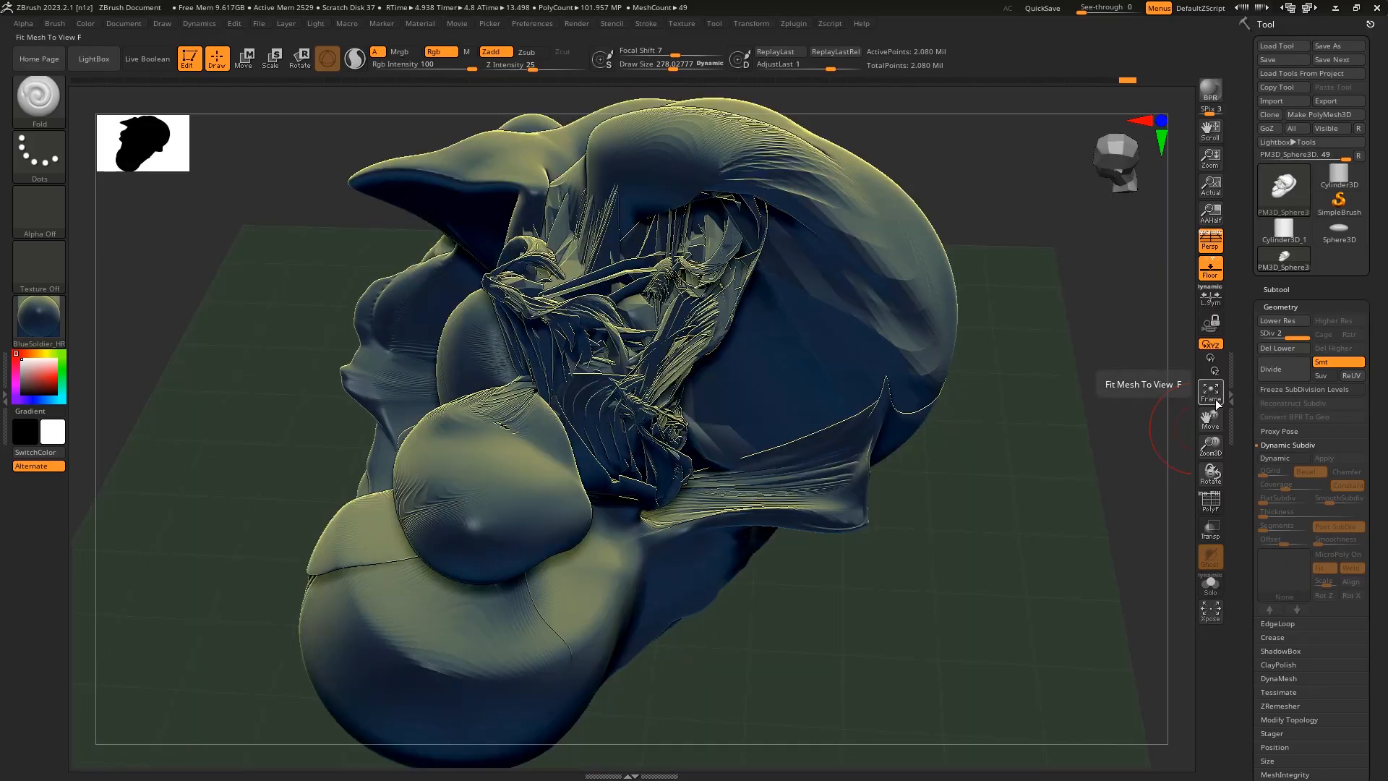
{"action": "left_click", "coordinate": [31, 310]}
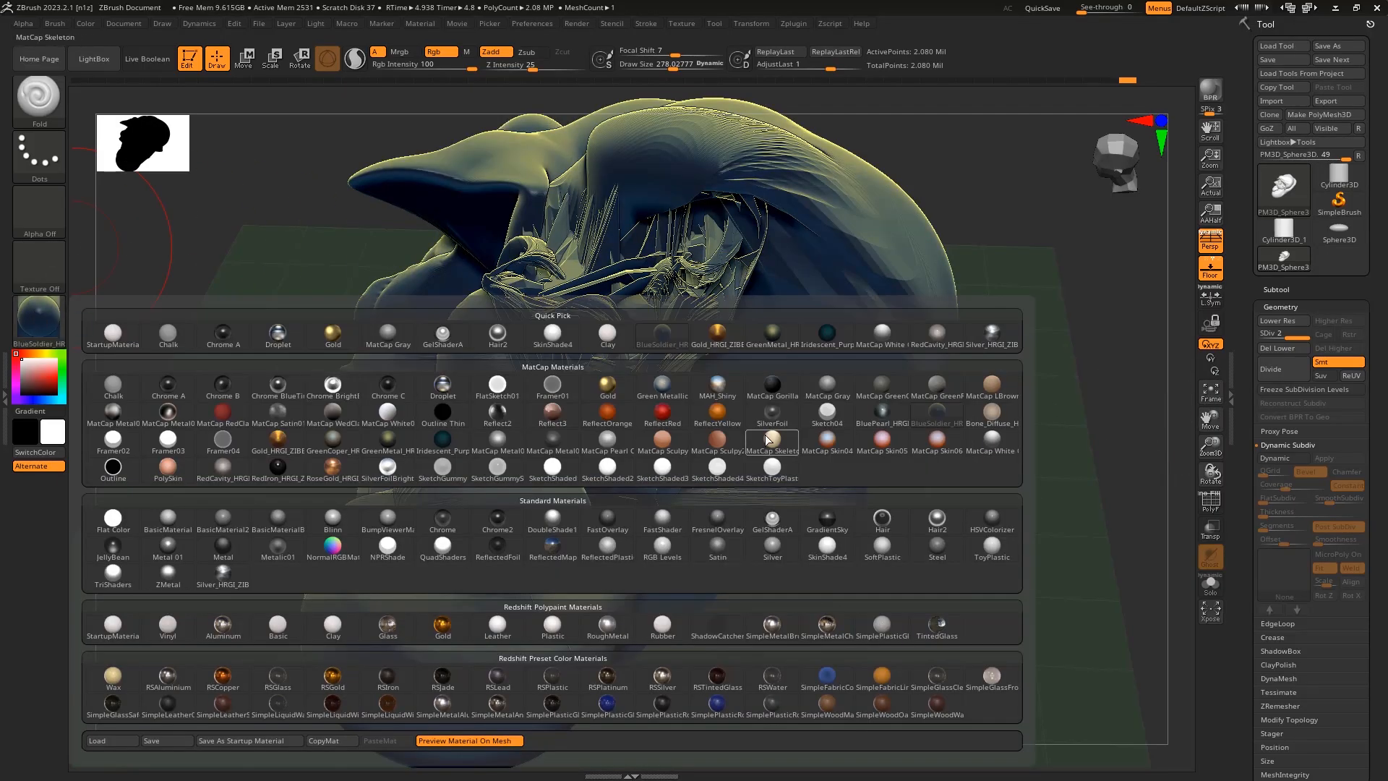
{"action": "left_click", "coordinate": [717, 413]}
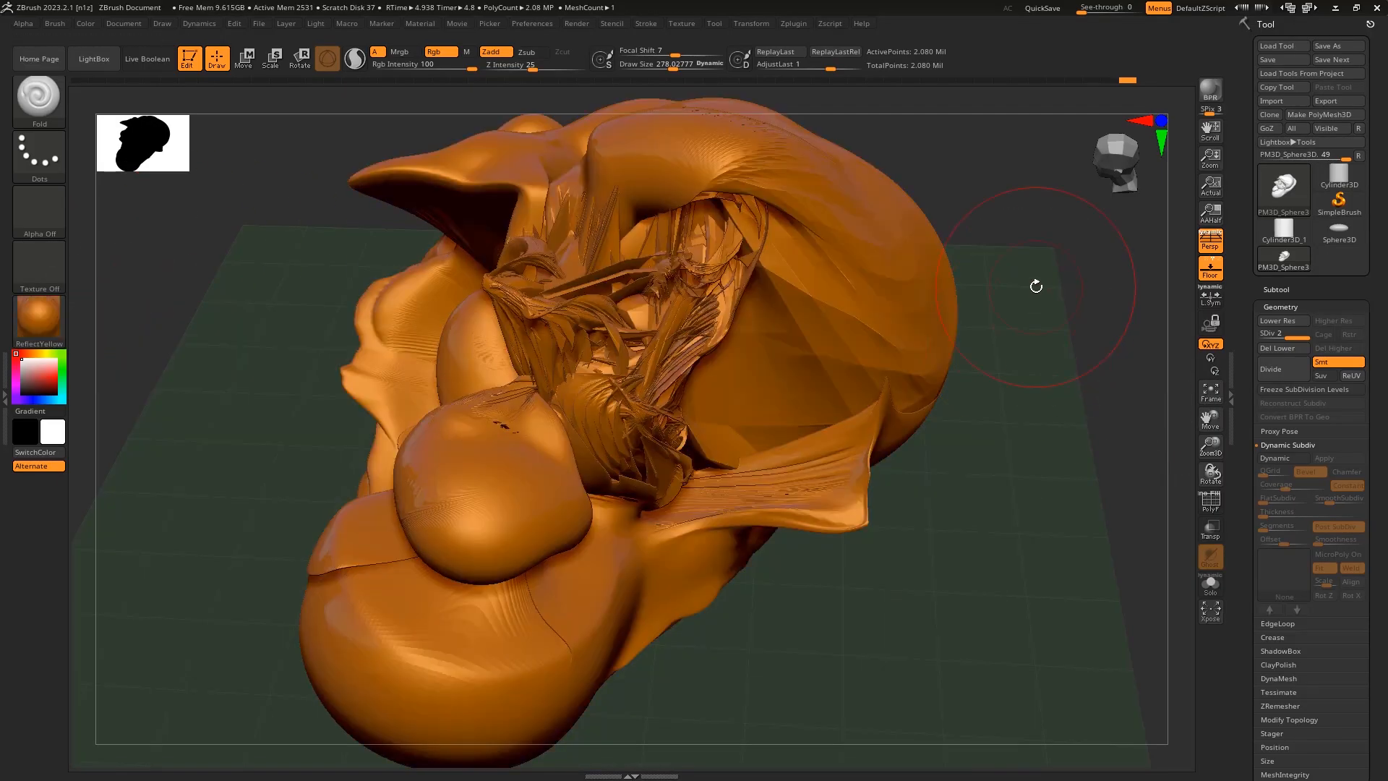
{"action": "left_click", "coordinate": [1216, 93]}
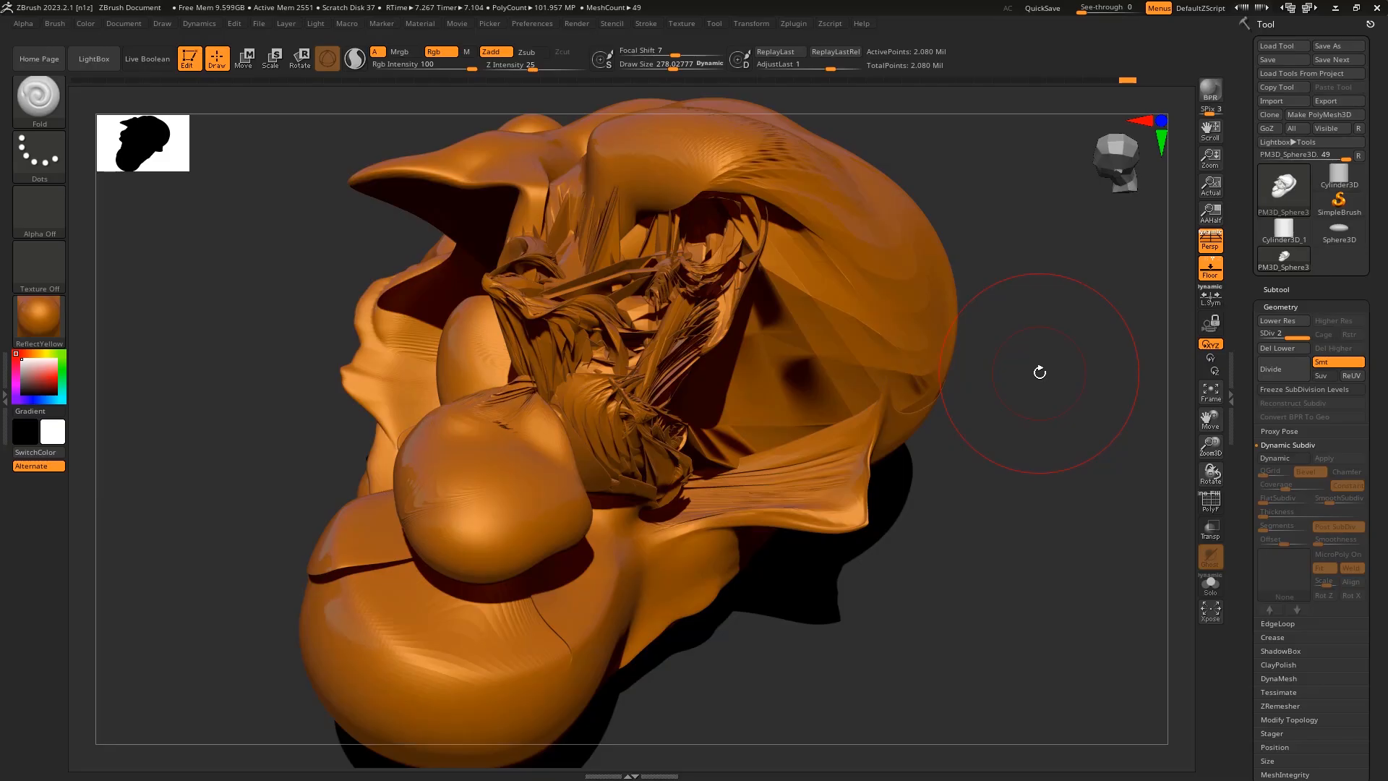
Step: Look over the tool's sections, including ArrayMesh, and the program's main palettes such as Alpha, Layer and Picker
{"action": "left_click", "coordinate": [1298, 301]}
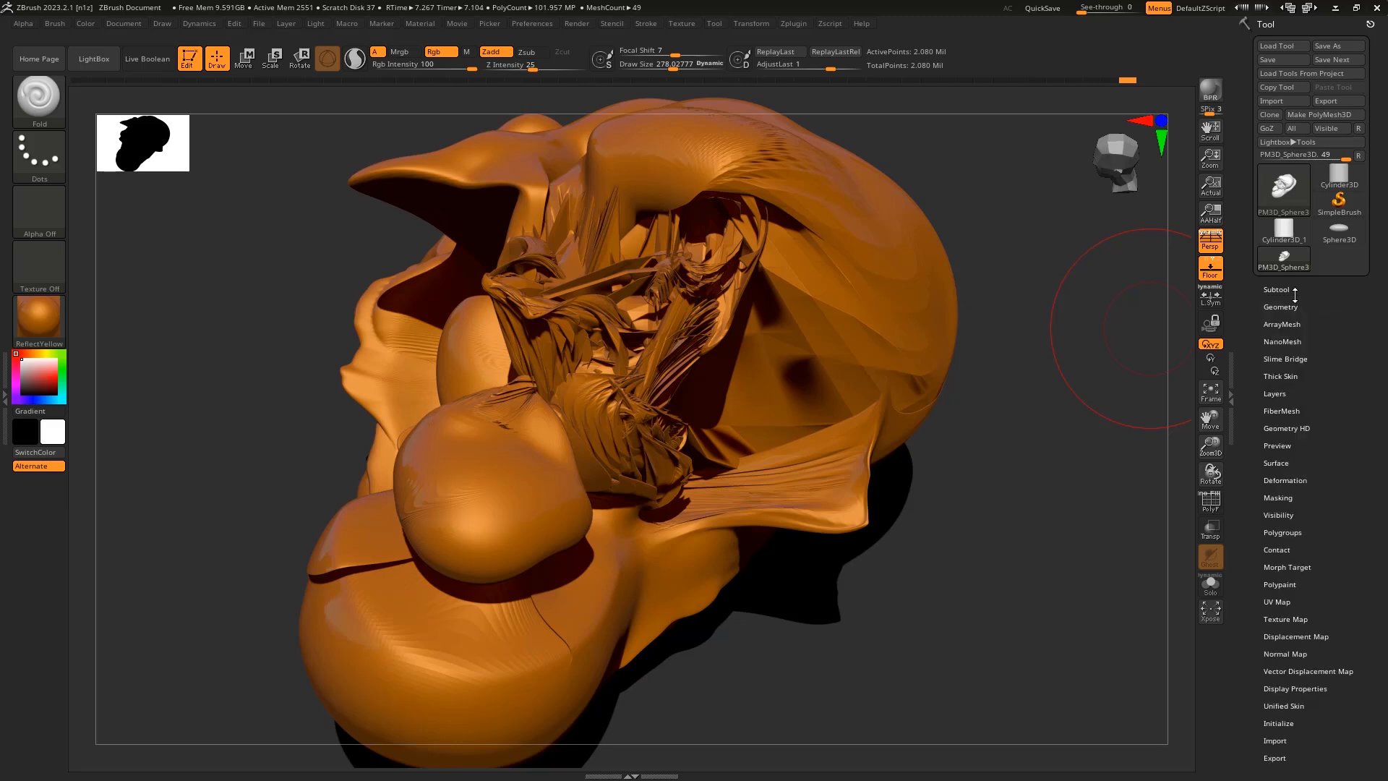
{"action": "left_click_drag", "start_coordinate": [1353, 319], "coordinate": [1353, 320]}
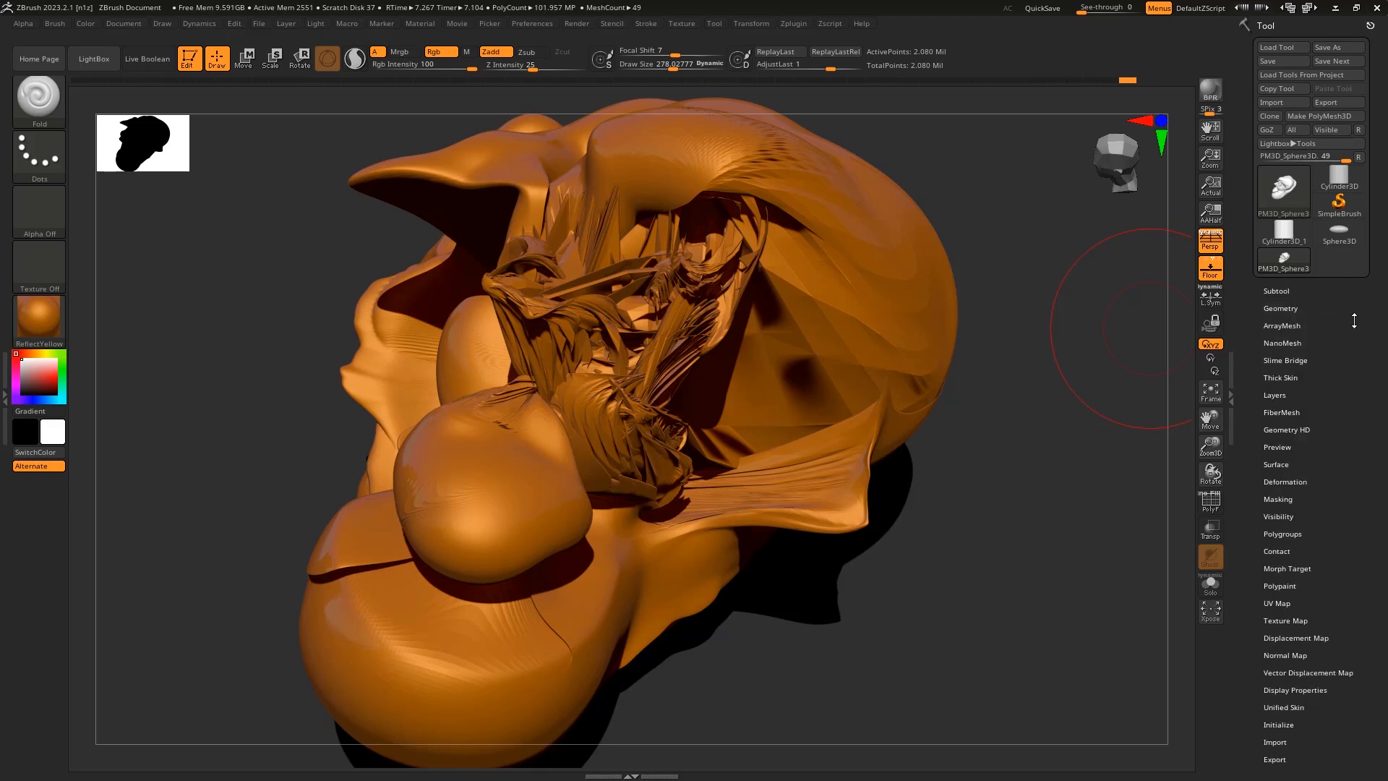
{"action": "left_click", "coordinate": [1289, 293]}
{"action": "left_click", "coordinate": [1275, 217]}
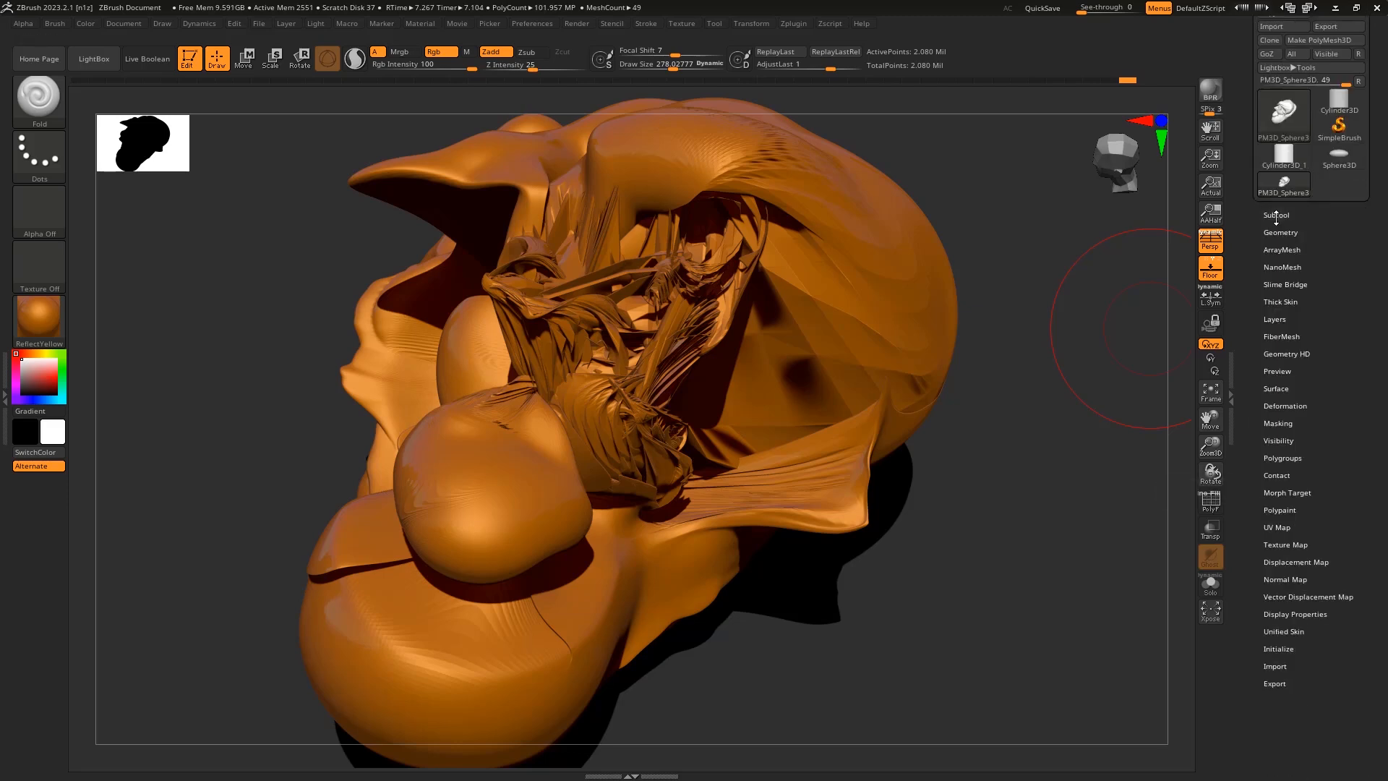
{"action": "left_click", "coordinate": [1280, 231]}
{"action": "left_click", "coordinate": [1280, 231]}
{"action": "left_click", "coordinate": [1280, 231]}
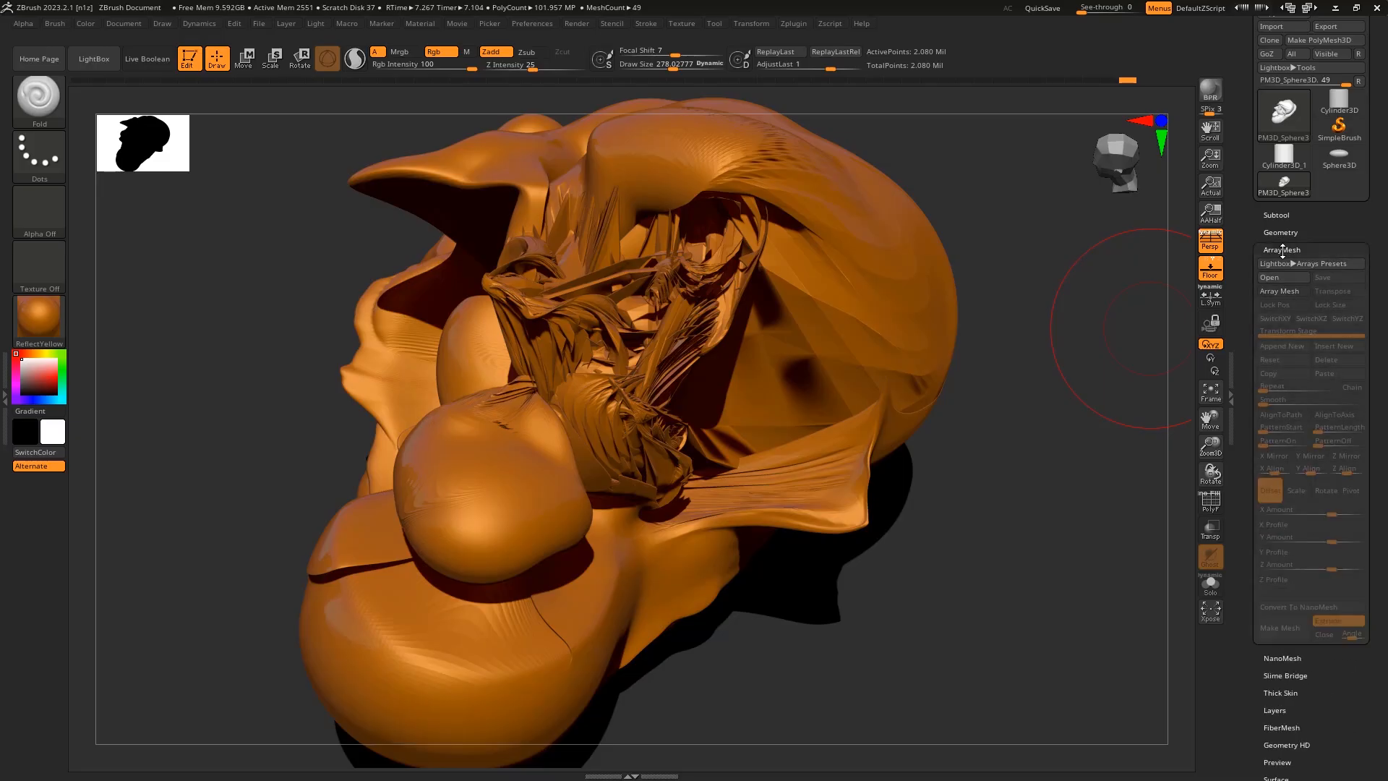
{"action": "left_click", "coordinate": [1280, 232]}
{"action": "left_click", "coordinate": [1282, 267]}
{"action": "left_click", "coordinate": [1282, 266]}
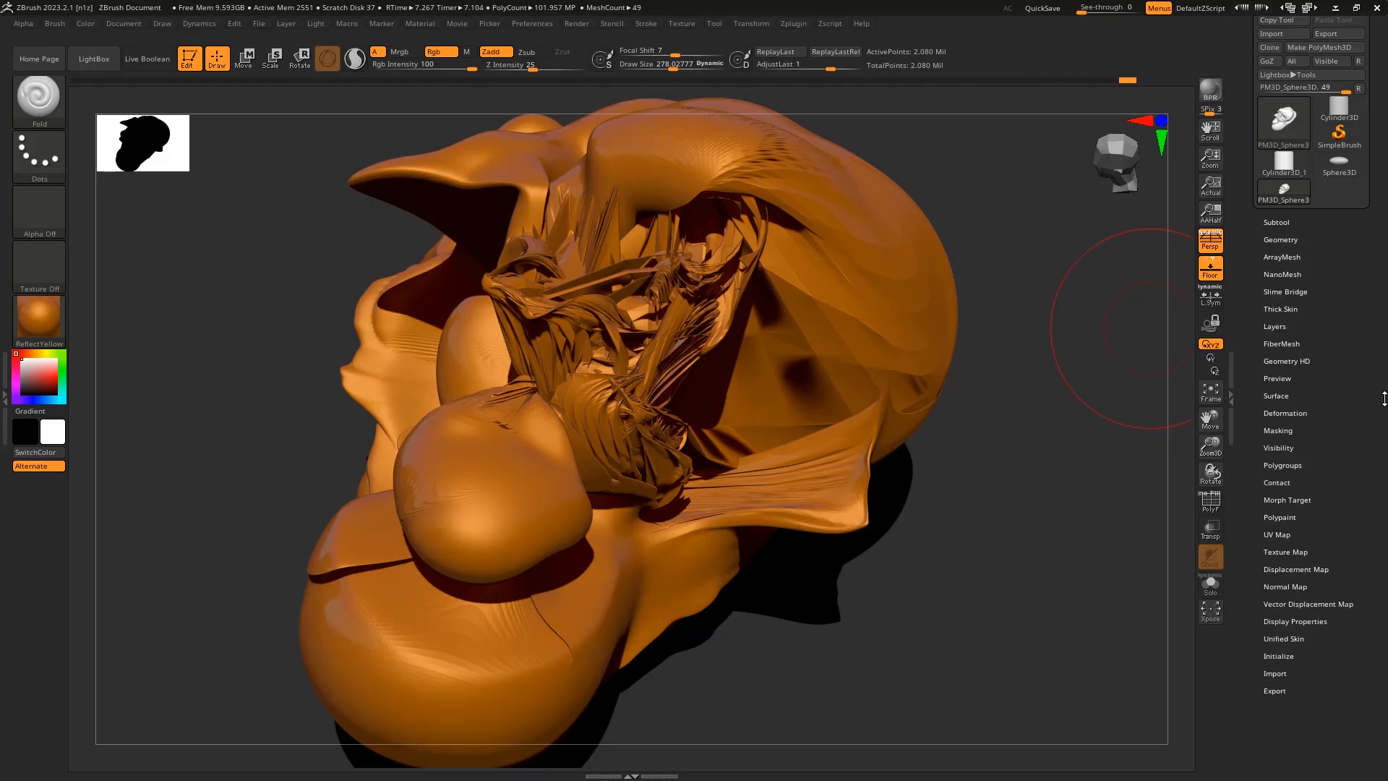
{"action": "scroll", "coordinate": [1384, 481], "scroll_direction": "up", "scroll_amount": 2}
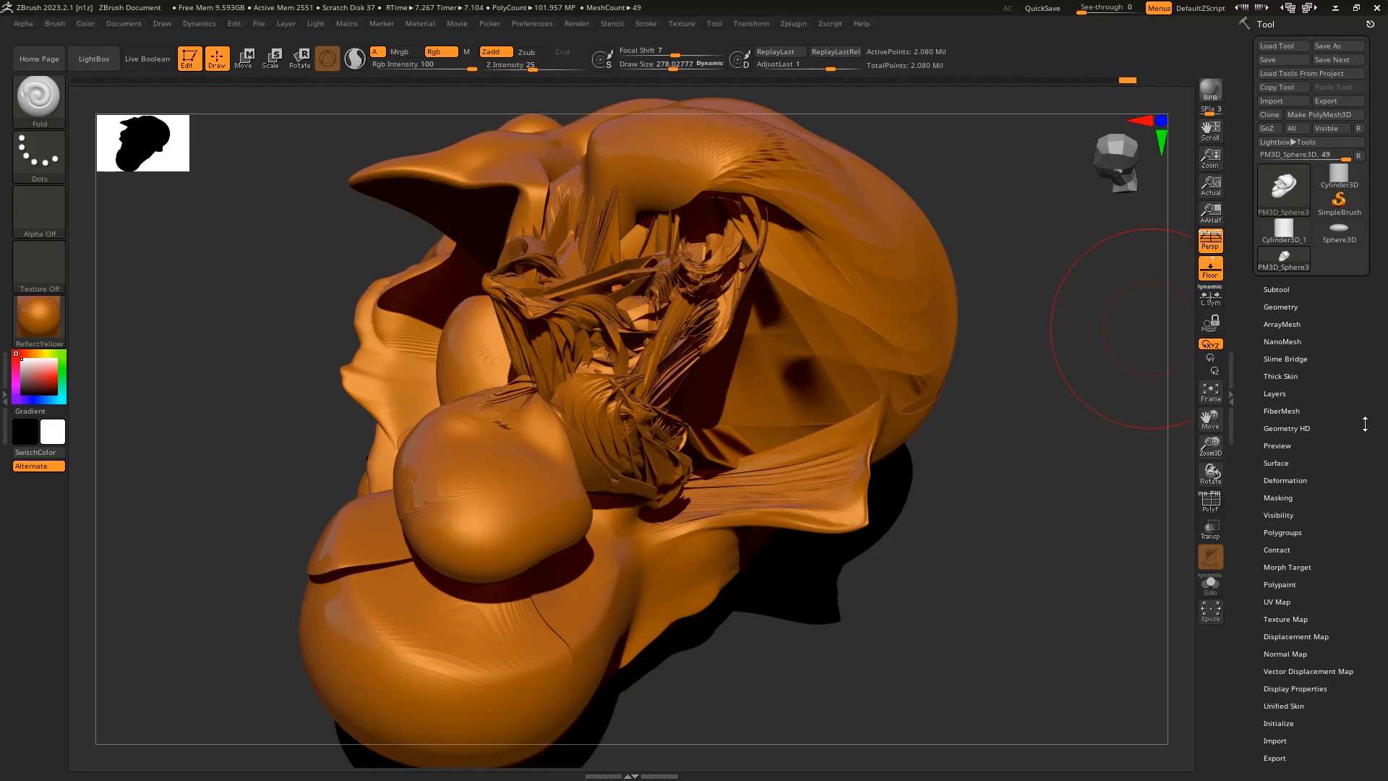
{"action": "left_click", "coordinate": [21, 24]}
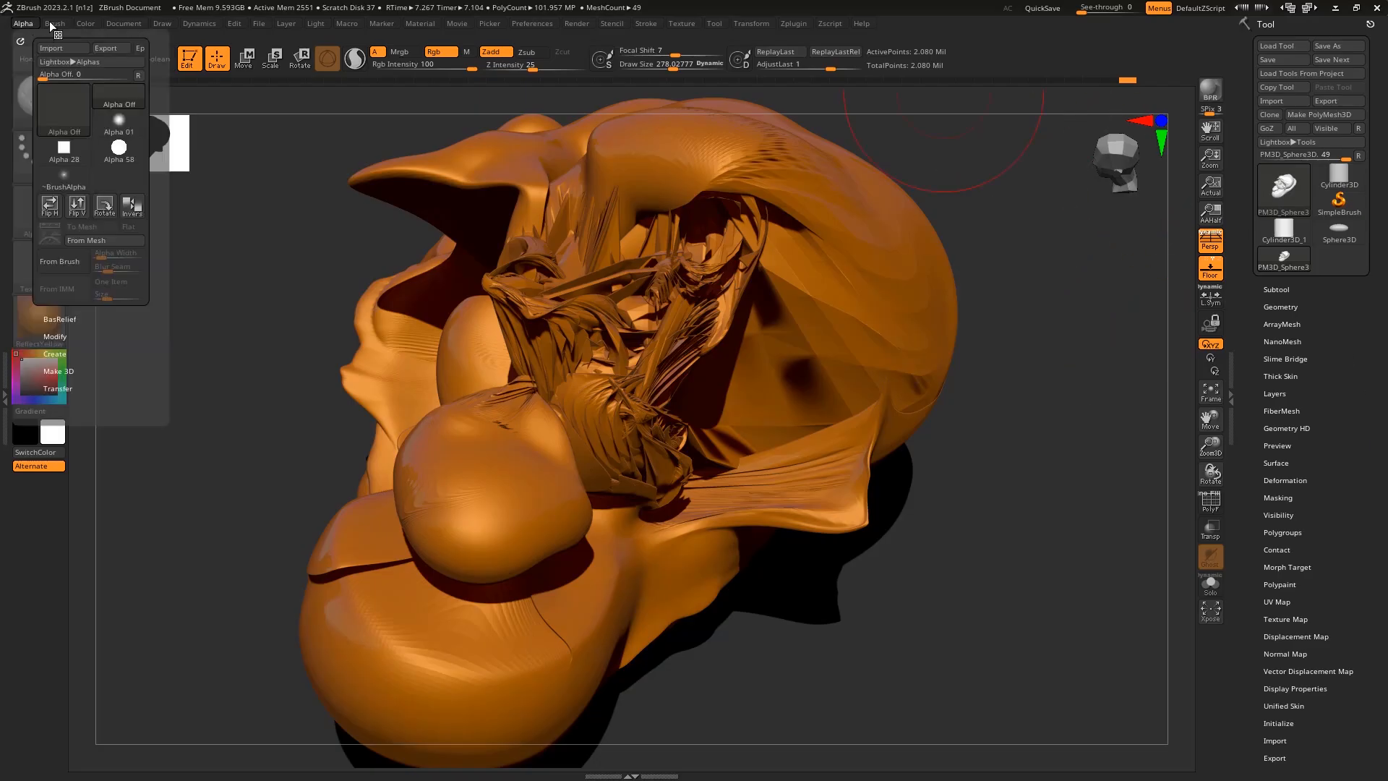
{"action": "mouse_move", "coordinate": [194, 23]}
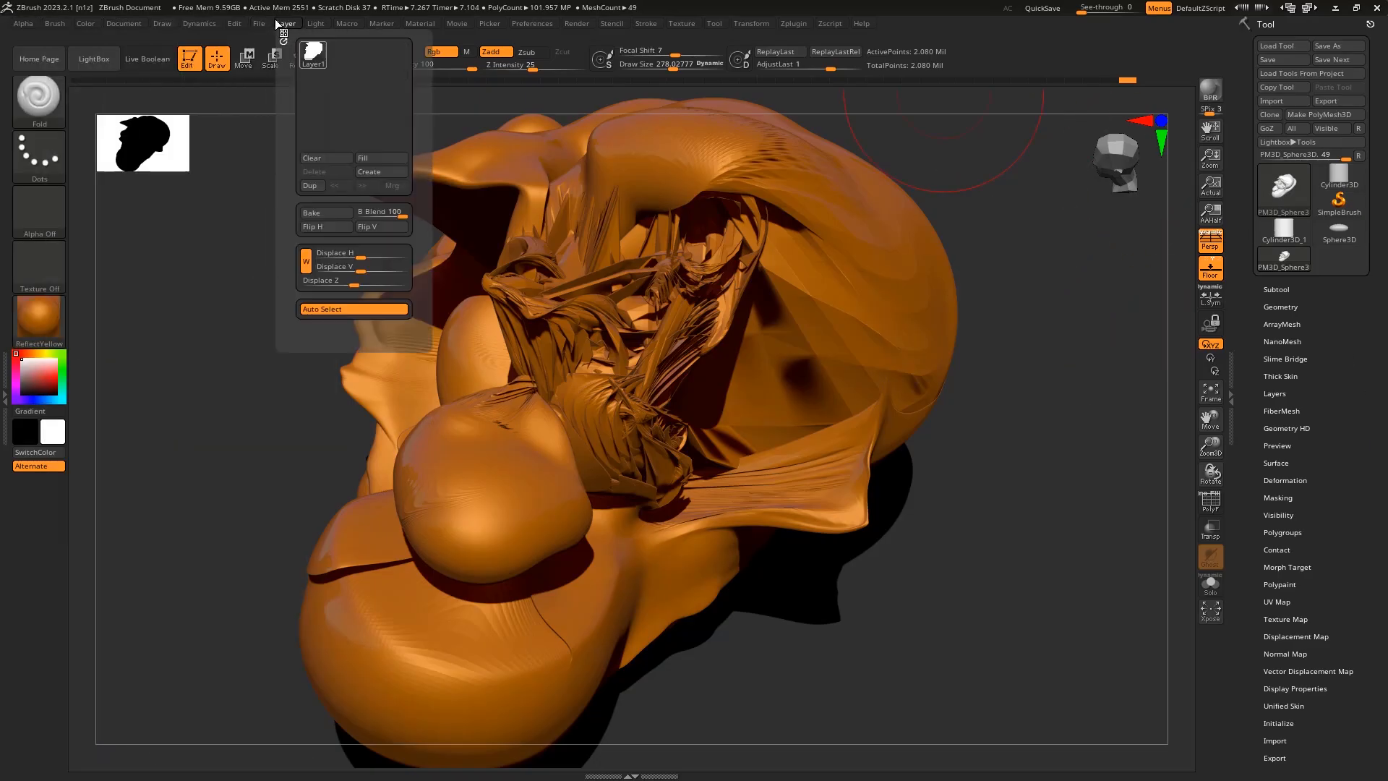
{"action": "mouse_move", "coordinate": [426, 24]}
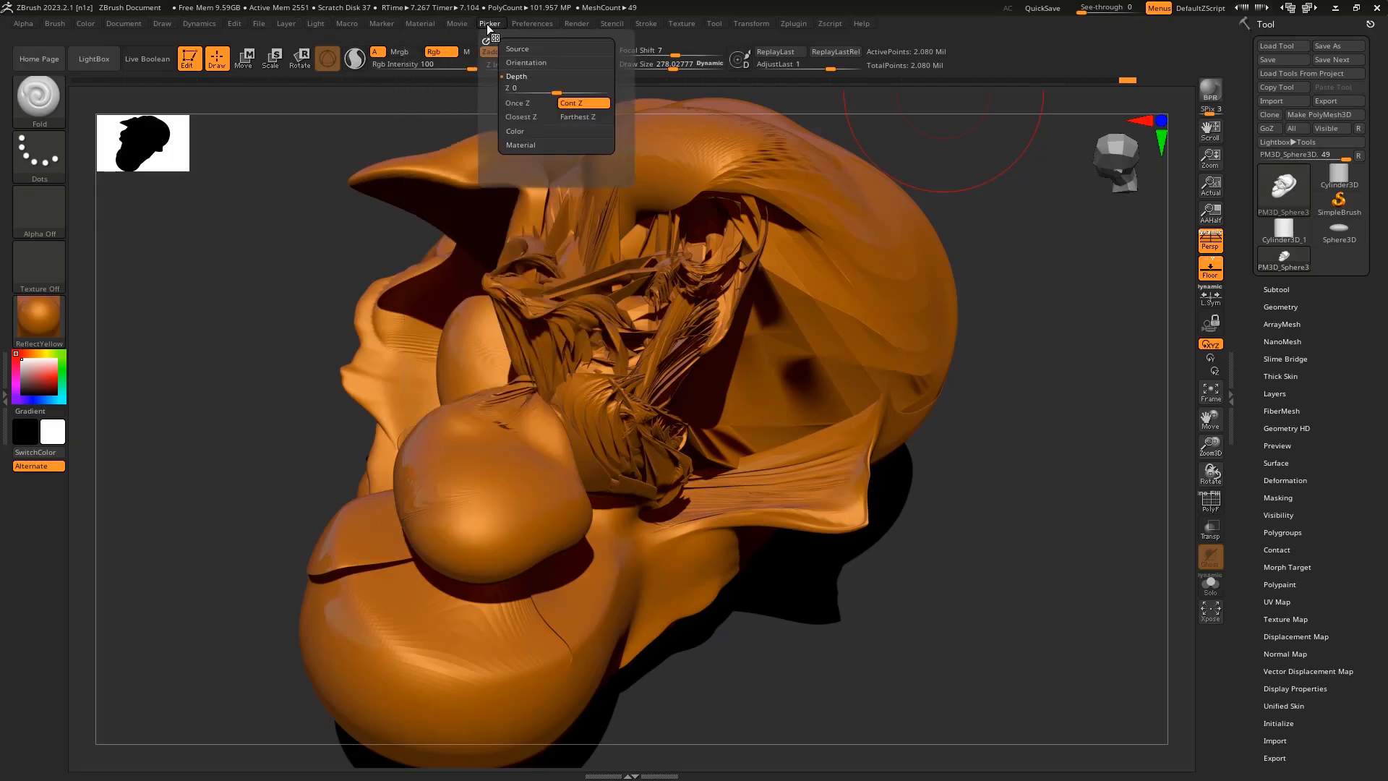
{"action": "mouse_move", "coordinate": [649, 23]}
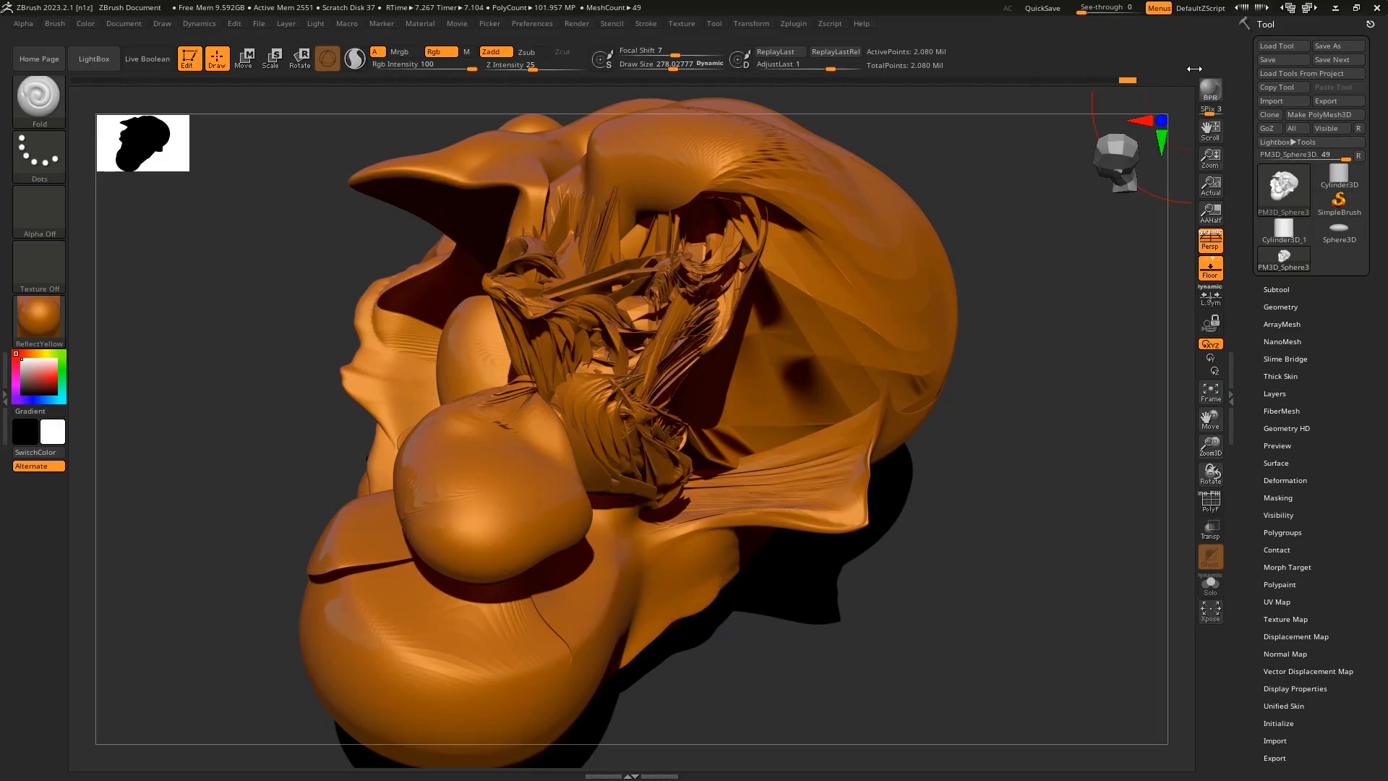
Step: Examine the sculpted mesh from several angles, both framed close up and from farther away
{"action": "scroll", "coordinate": [1276, 145], "scroll_direction": "down", "scroll_amount": 2}
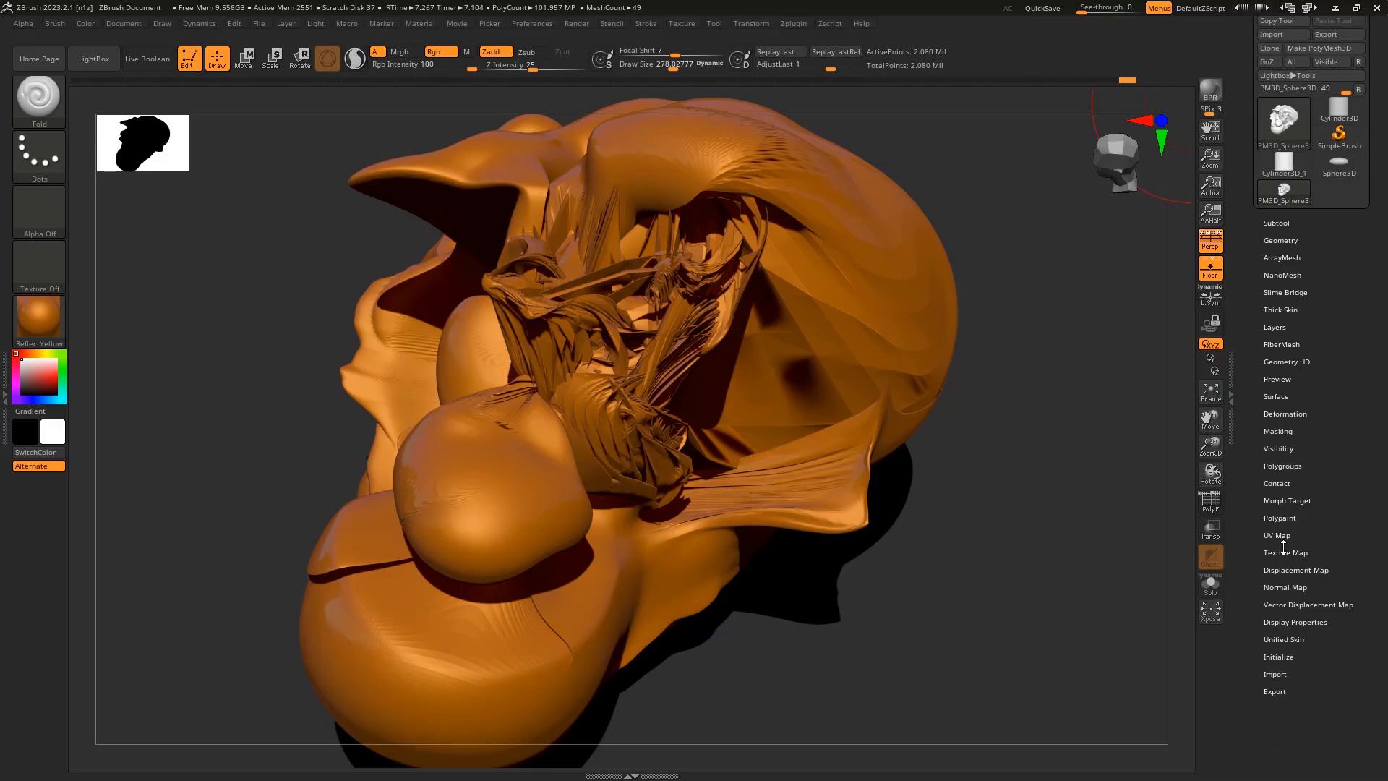
{"action": "left_click_drag", "start_coordinate": [998, 412], "coordinate": [1181, 149]}
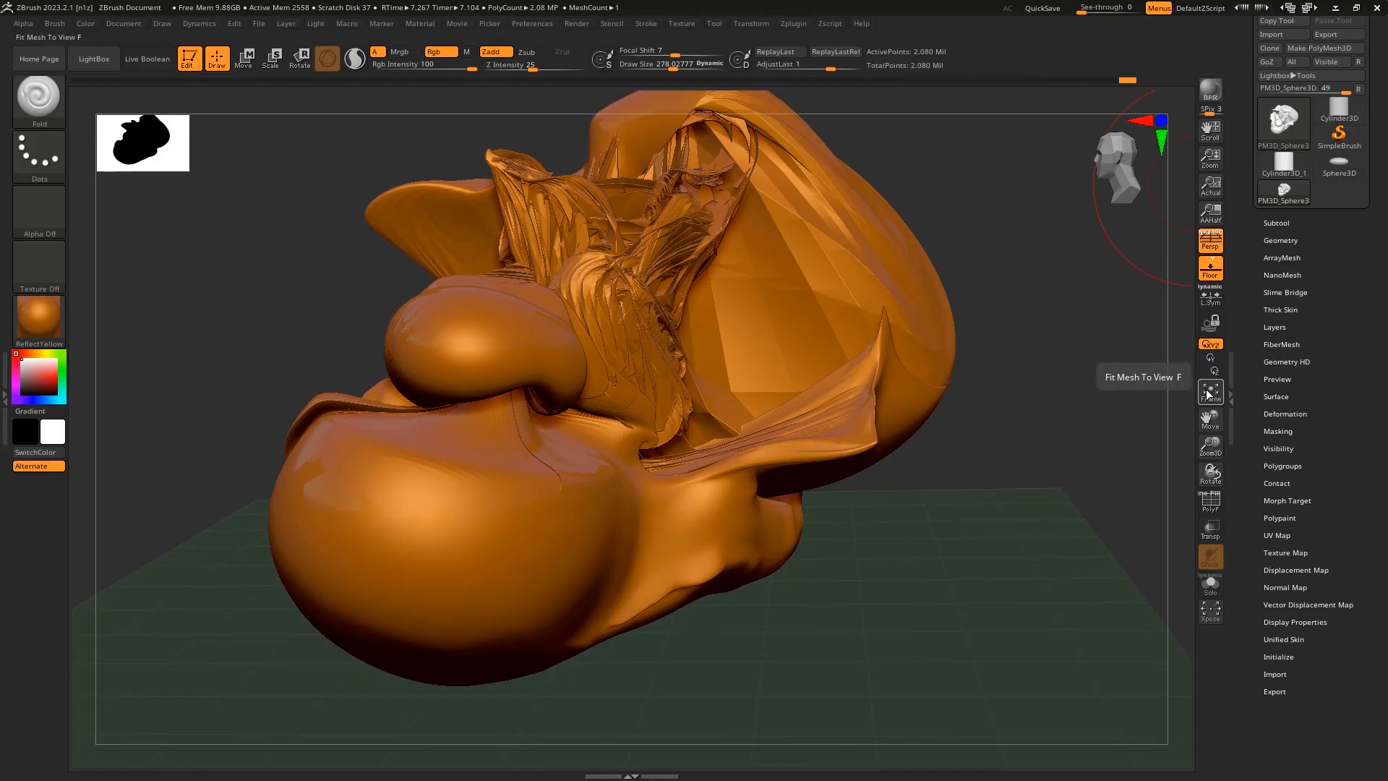
{"action": "key", "text": "f"}
{"action": "left_click_drag", "start_coordinate": [1001, 282], "coordinate": [1011, 333]}
{"action": "left_click_drag", "start_coordinate": [1014, 409], "coordinate": [861, 458], "text": "alt"}
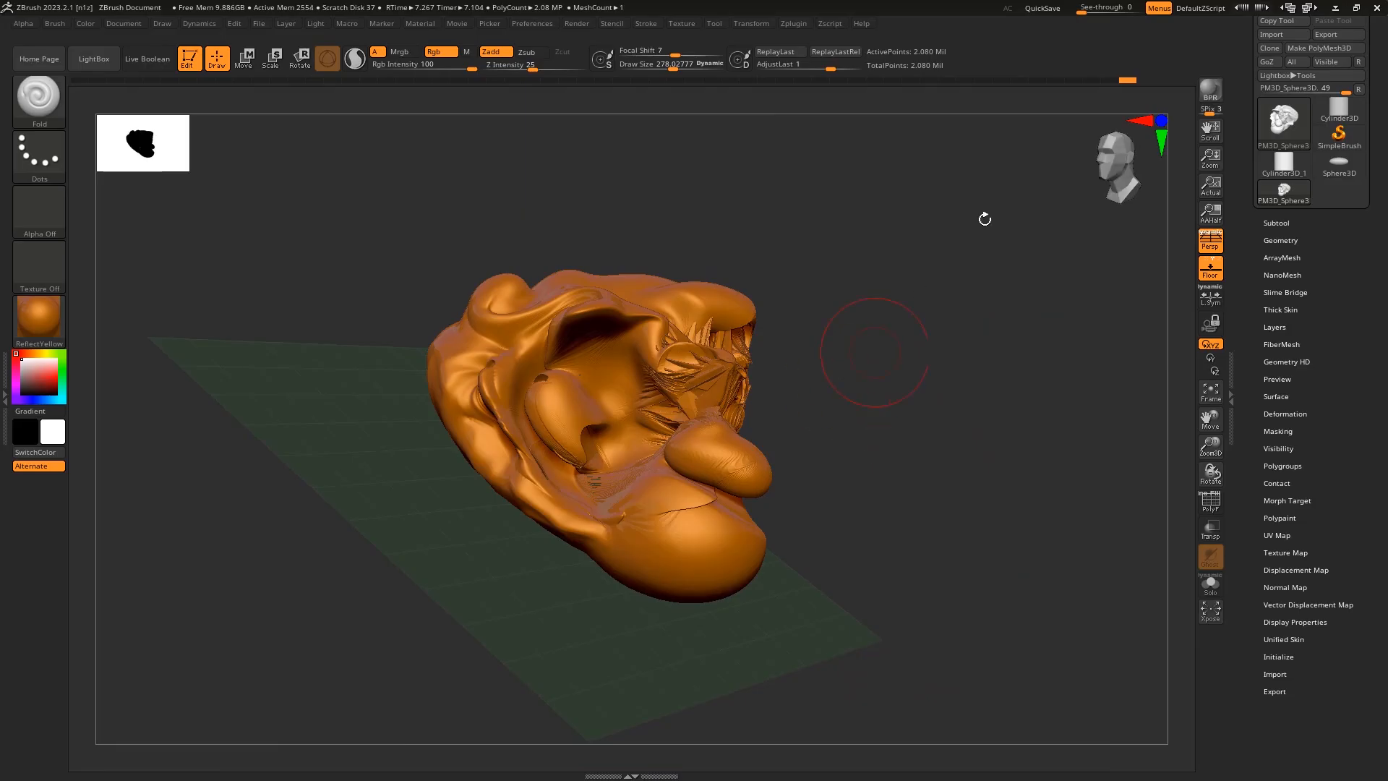
{"action": "left_click", "coordinate": [1116, 162]}
{"action": "left_click_drag", "start_coordinate": [882, 311], "coordinate": [904, 362]}
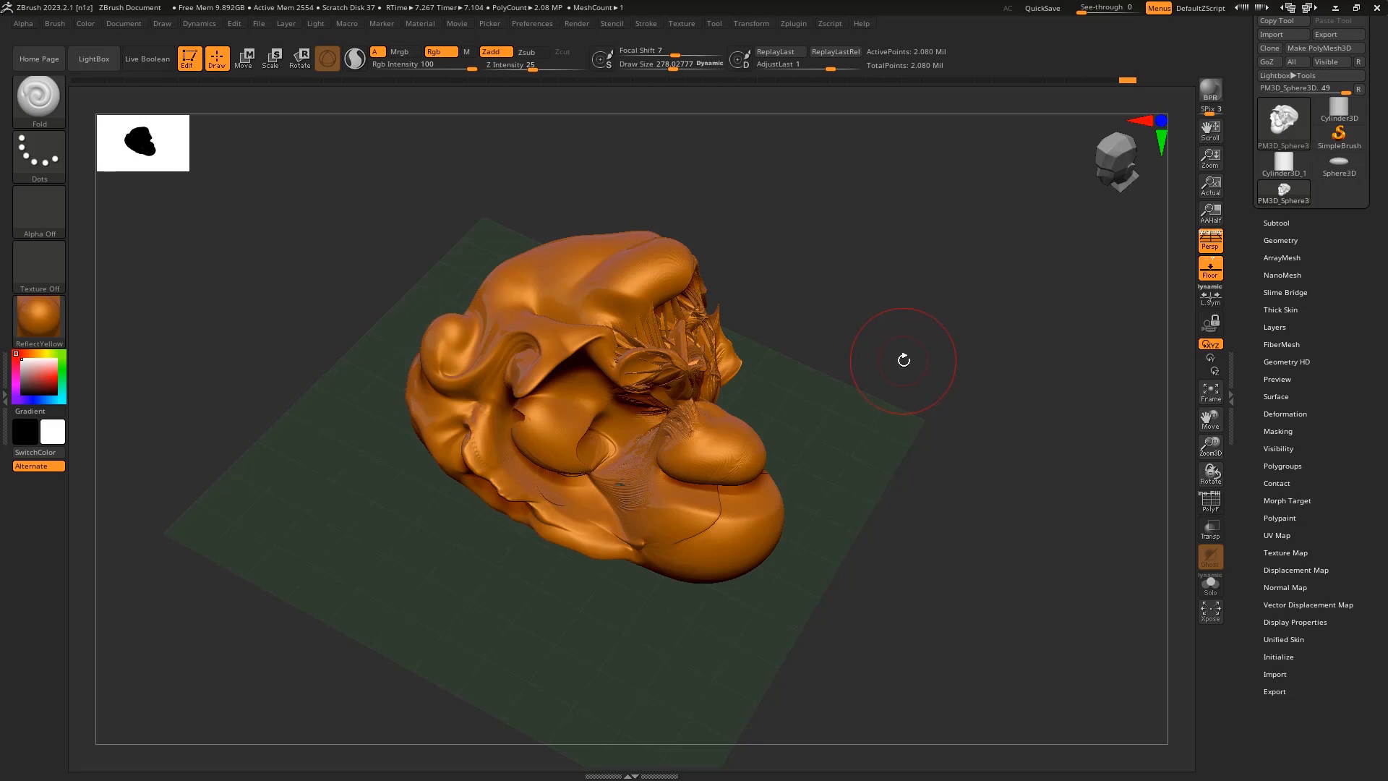
Step: Switch to the Sphere3D primitive and roll its undo history back to the initial round shape
{"action": "left_click", "coordinate": [1283, 127]}
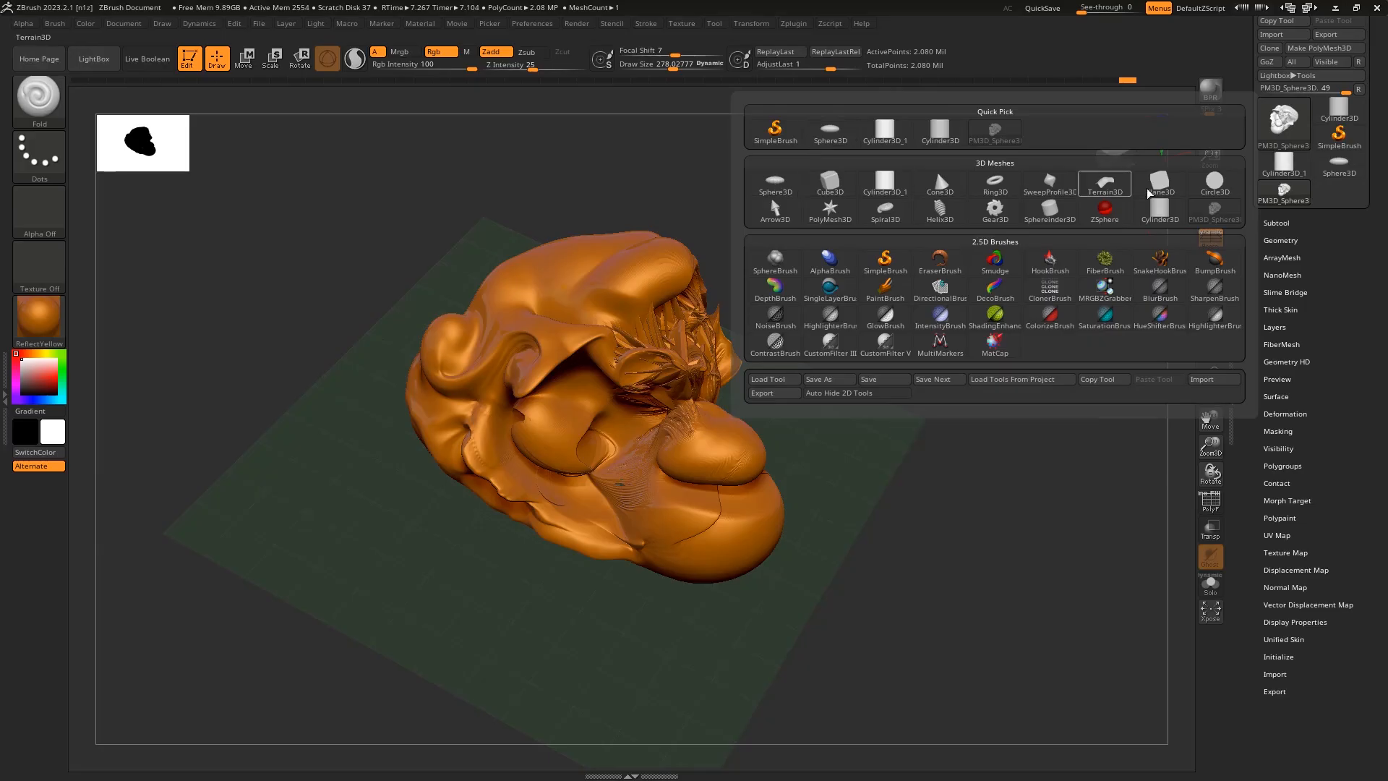
{"action": "left_click", "coordinate": [775, 182]}
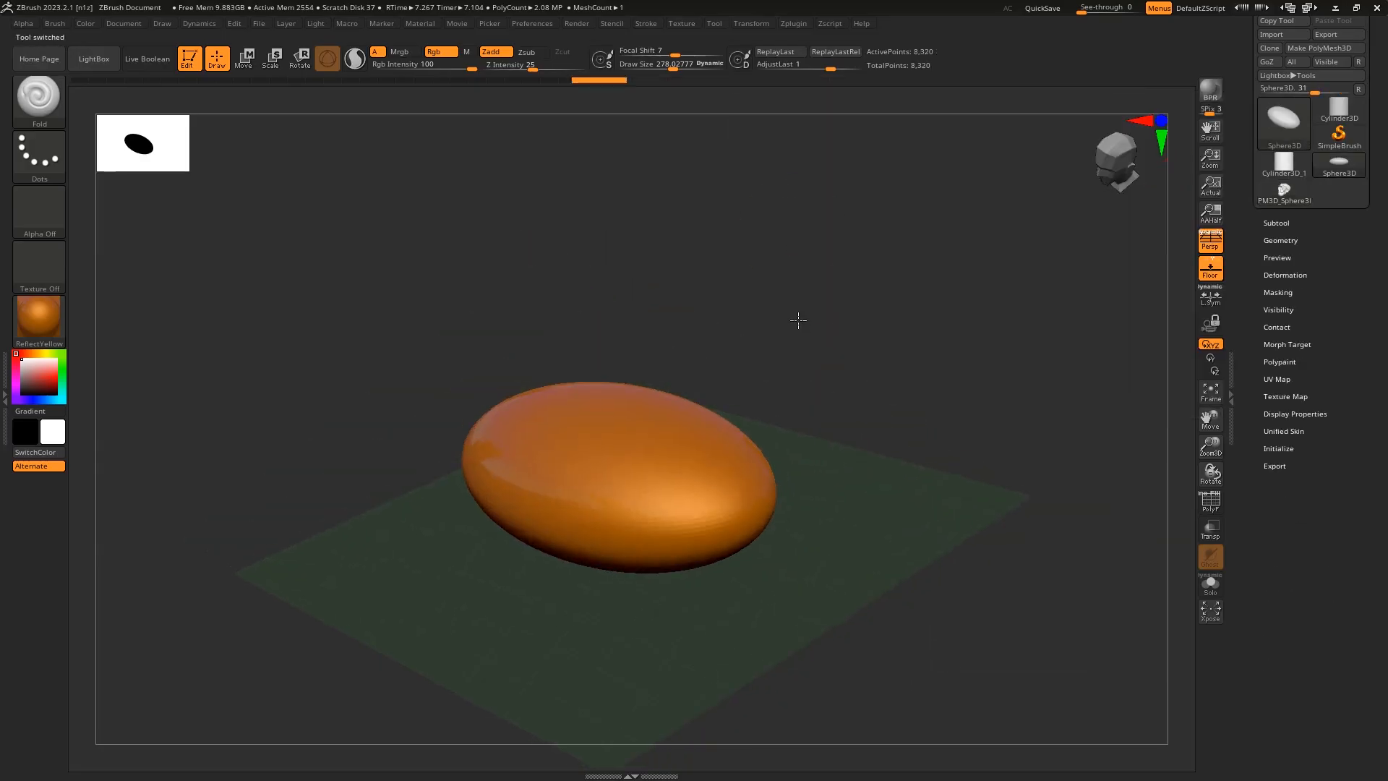
{"action": "left_click_drag", "start_coordinate": [798, 320], "coordinate": [843, 297]}
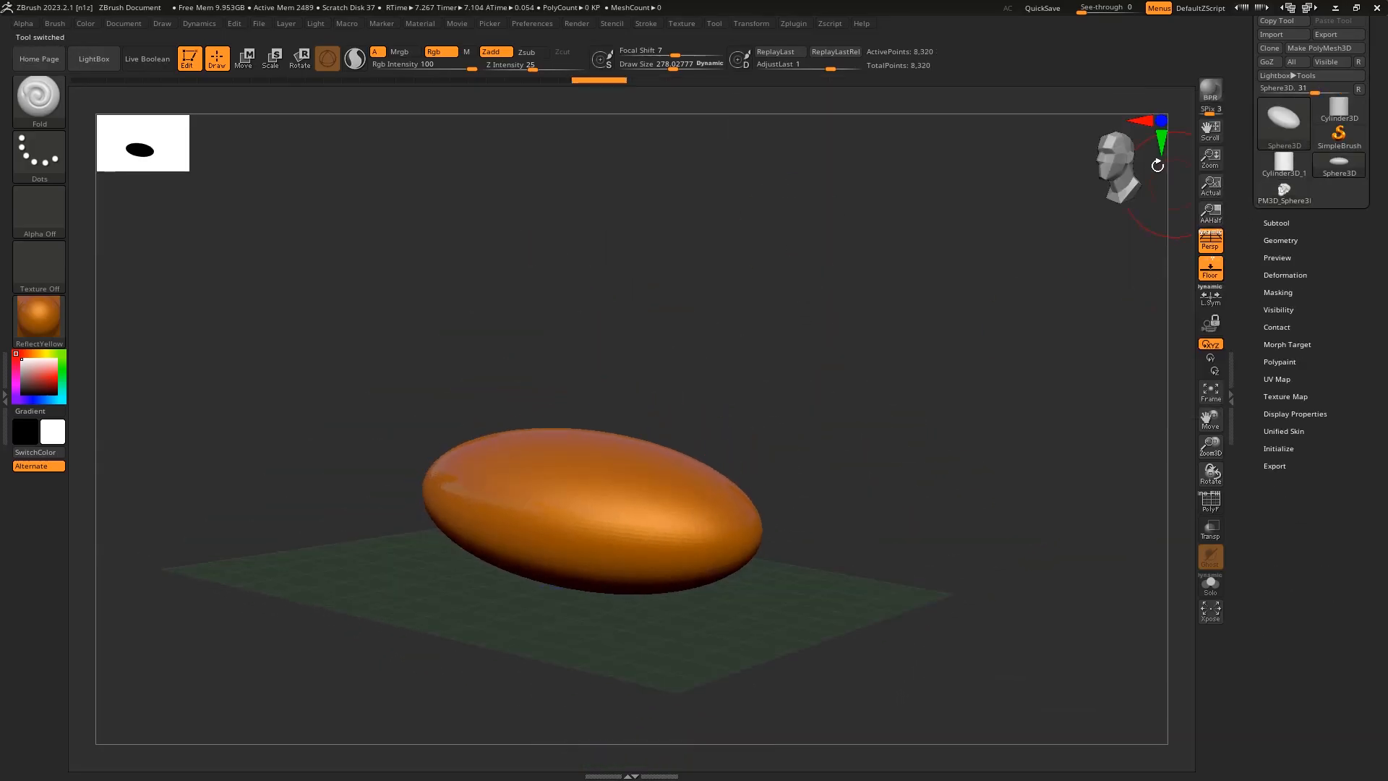
{"action": "left_click_drag", "start_coordinate": [1157, 165], "coordinate": [1129, 166]}
{"action": "left_click", "coordinate": [1290, 133]}
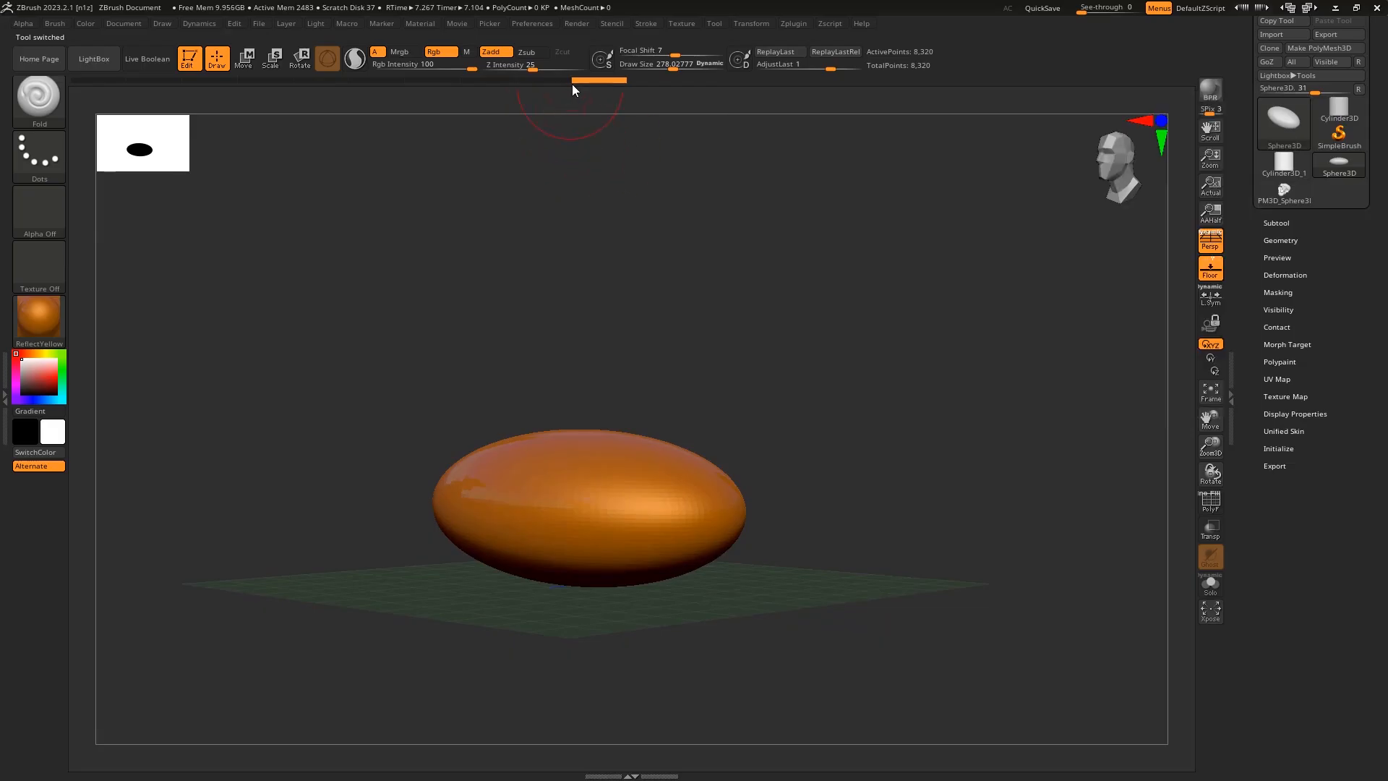
{"action": "left_click_drag", "start_coordinate": [595, 79], "coordinate": [87, 83]}
{"action": "left_click_drag", "start_coordinate": [653, 368], "coordinate": [665, 428]}
{"action": "key", "text": "f"}
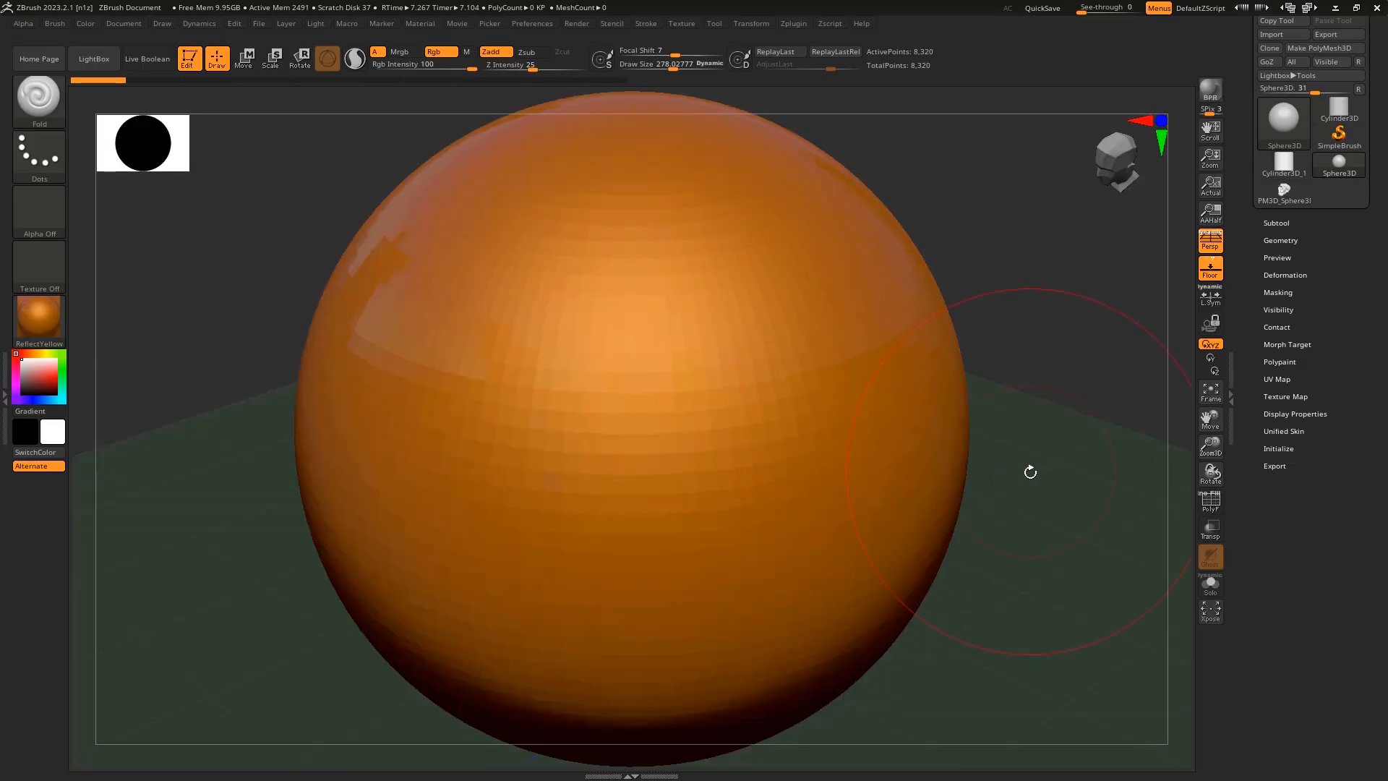
Step: Practise framing, zooming and rotating the view around the round sphere
{"action": "key", "text": "f"}
{"action": "left_click_drag", "start_coordinate": [1043, 496], "coordinate": [824, 441], "text": "alt"}
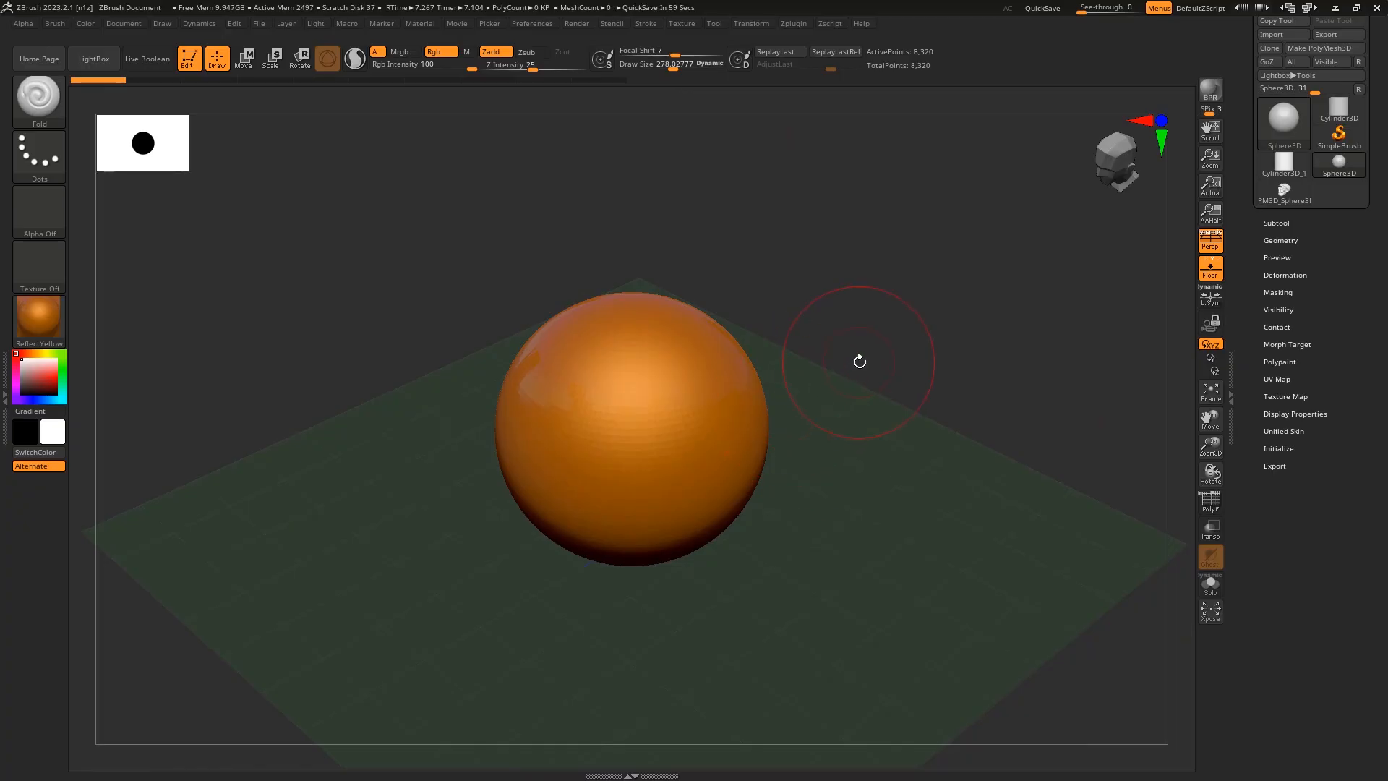
{"action": "left_click_drag", "start_coordinate": [858, 360], "coordinate": [839, 336]}
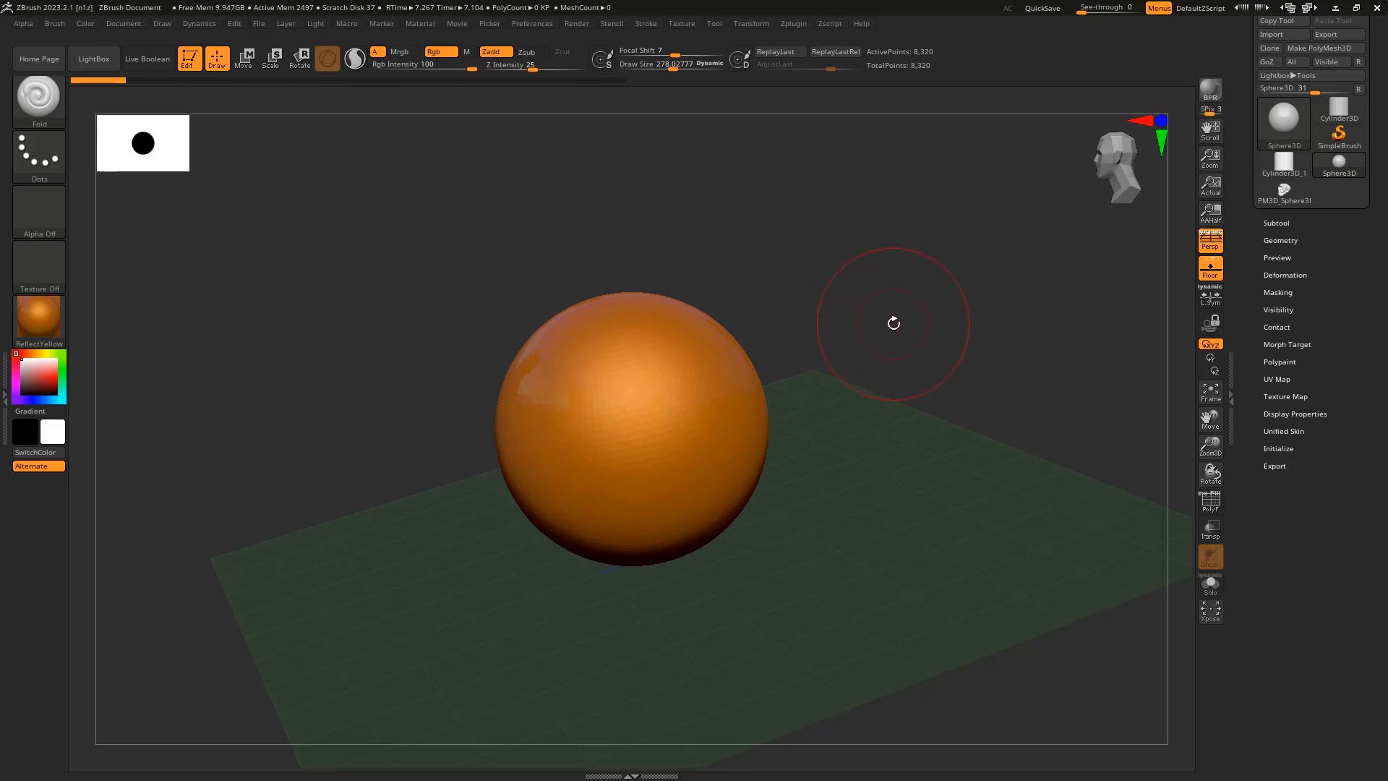
{"action": "left_click", "coordinate": [1210, 392]}
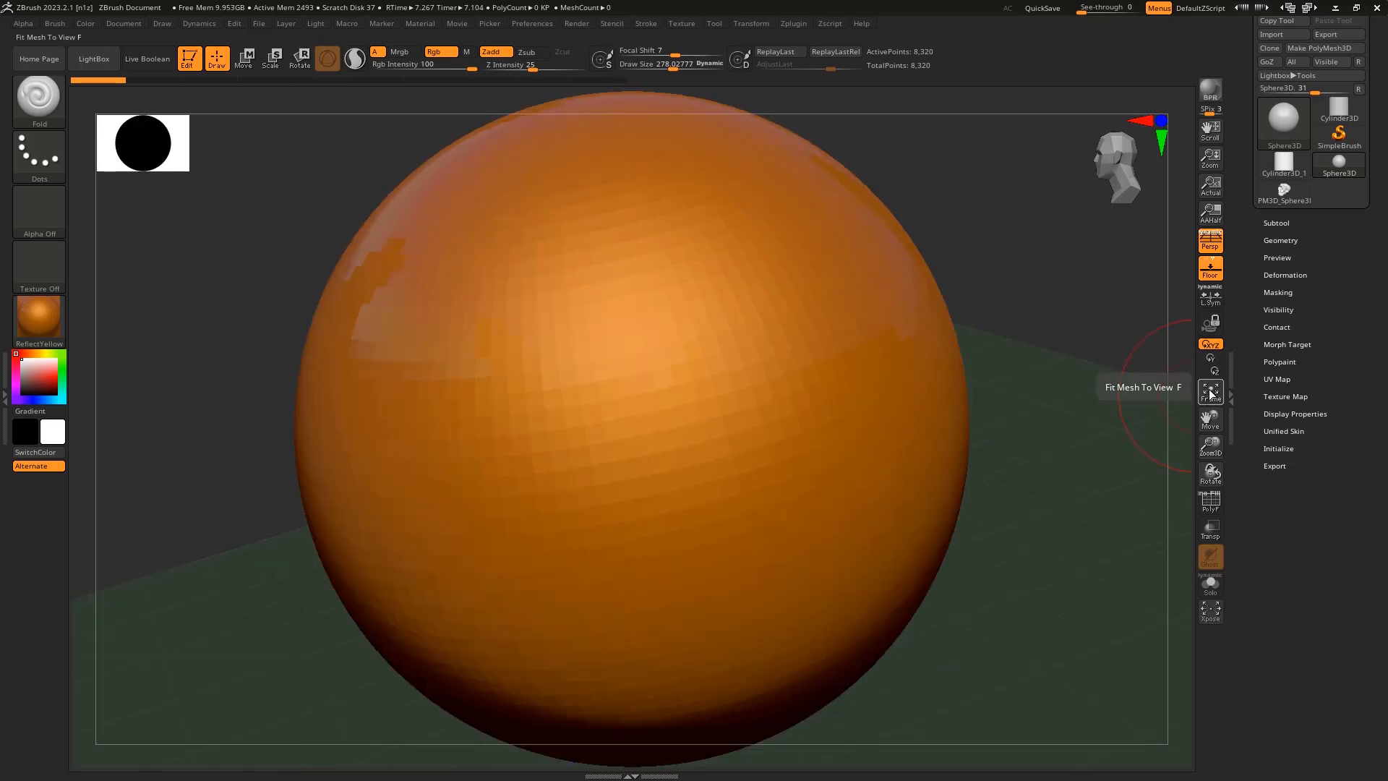
{"action": "left_click_drag", "start_coordinate": [1211, 445], "coordinate": [1219, 412]}
{"action": "mouse_move", "coordinate": [979, 466]}
{"action": "left_mouse_down", "text": "alt"}
{"action": "mouse_move", "coordinate": [816, 482]}
{"action": "mouse_move", "coordinate": [951, 480]}
{"action": "mouse_move", "coordinate": [827, 487]}
{"action": "mouse_move", "coordinate": [985, 468]}
{"action": "mouse_move", "coordinate": [831, 482]}
{"action": "mouse_move", "coordinate": [932, 469]}
{"action": "mouse_move", "coordinate": [871, 460]}
{"action": "mouse_move", "coordinate": [945, 455]}
{"action": "mouse_move", "coordinate": [932, 465]}
{"action": "mouse_move", "coordinate": [969, 447]}
{"action": "mouse_move", "coordinate": [774, 436]}
{"action": "mouse_move", "coordinate": [997, 434]}
{"action": "mouse_move", "coordinate": [909, 442]}
{"action": "left_mouse_up", "text": "alt"}
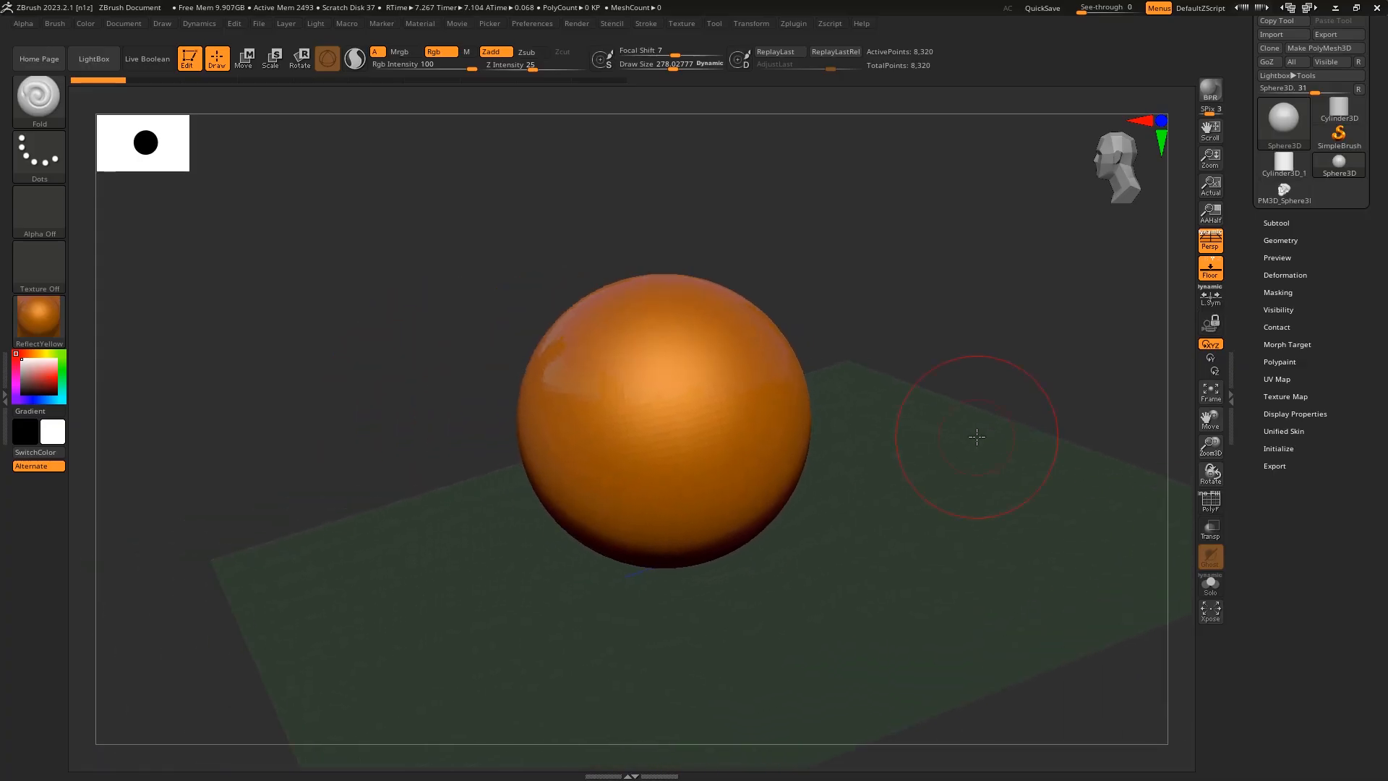
Step: Choose the Clay brush for sculpting the sphere
{"action": "left_click", "coordinate": [42, 102]}
{"action": "left_click", "coordinate": [42, 102]}
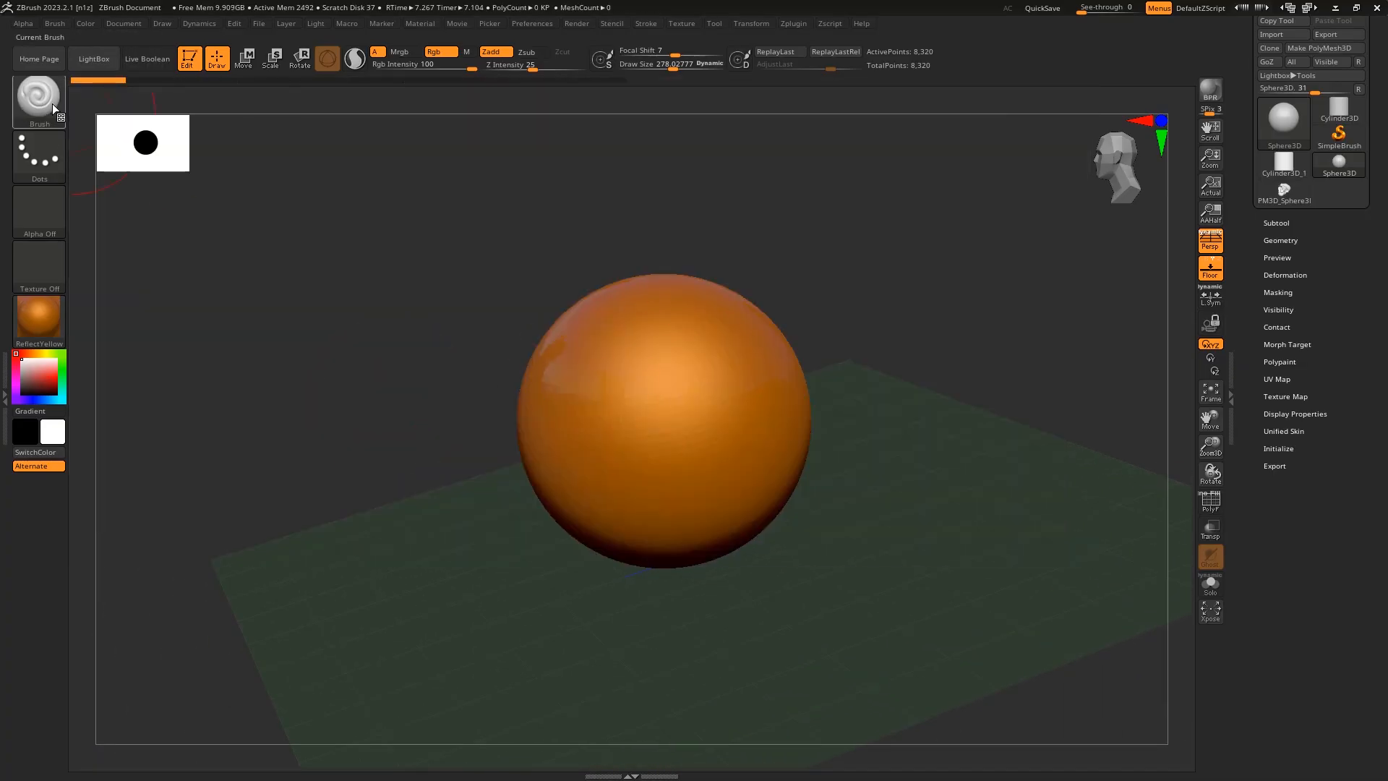
{"action": "left_click", "coordinate": [46, 104]}
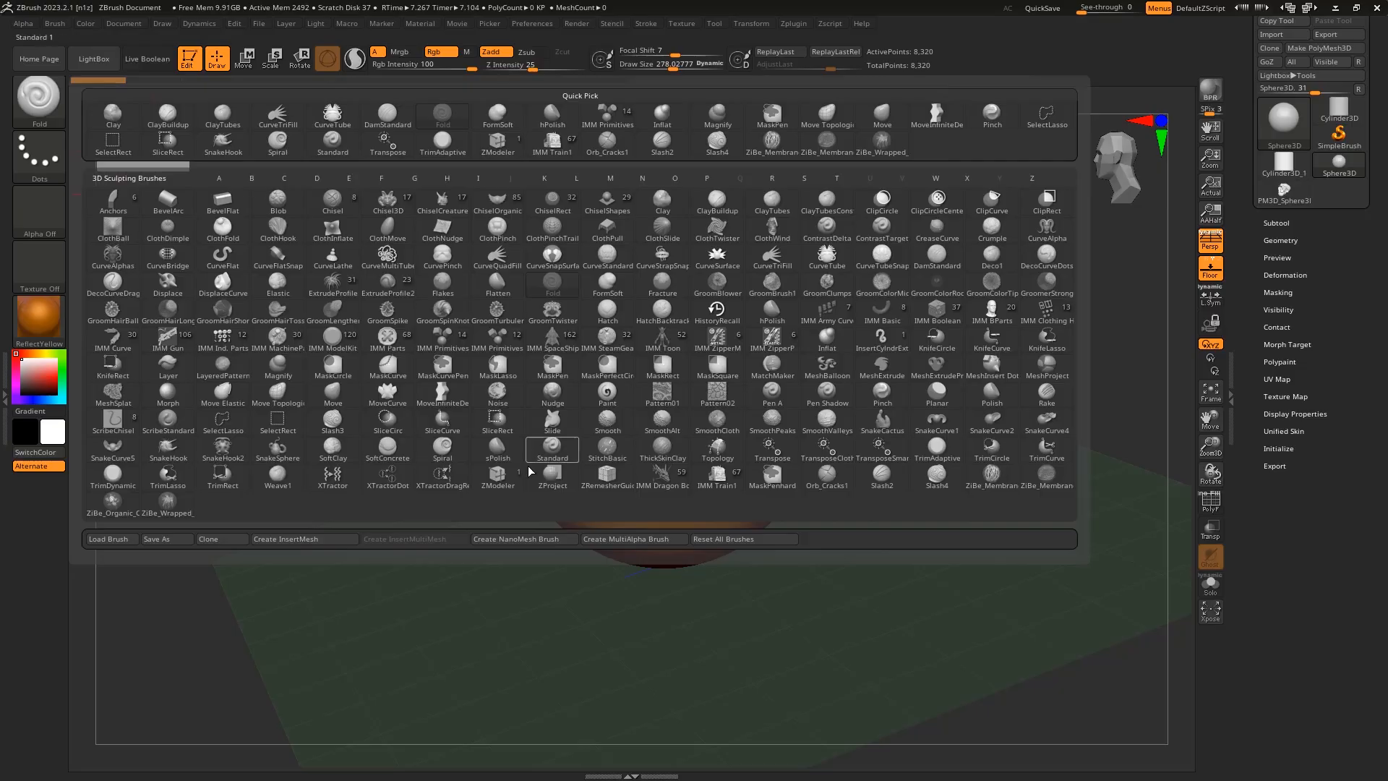
{"action": "mouse_move", "coordinate": [581, 425]}
{"action": "right_mouse_down"}
{"action": "mouse_move", "coordinate": [585, 381]}
{"action": "mouse_move", "coordinate": [591, 438]}
{"action": "mouse_move", "coordinate": [640, 402]}
{"action": "right_mouse_up"}
{"action": "left_click", "coordinate": [27, 90]}
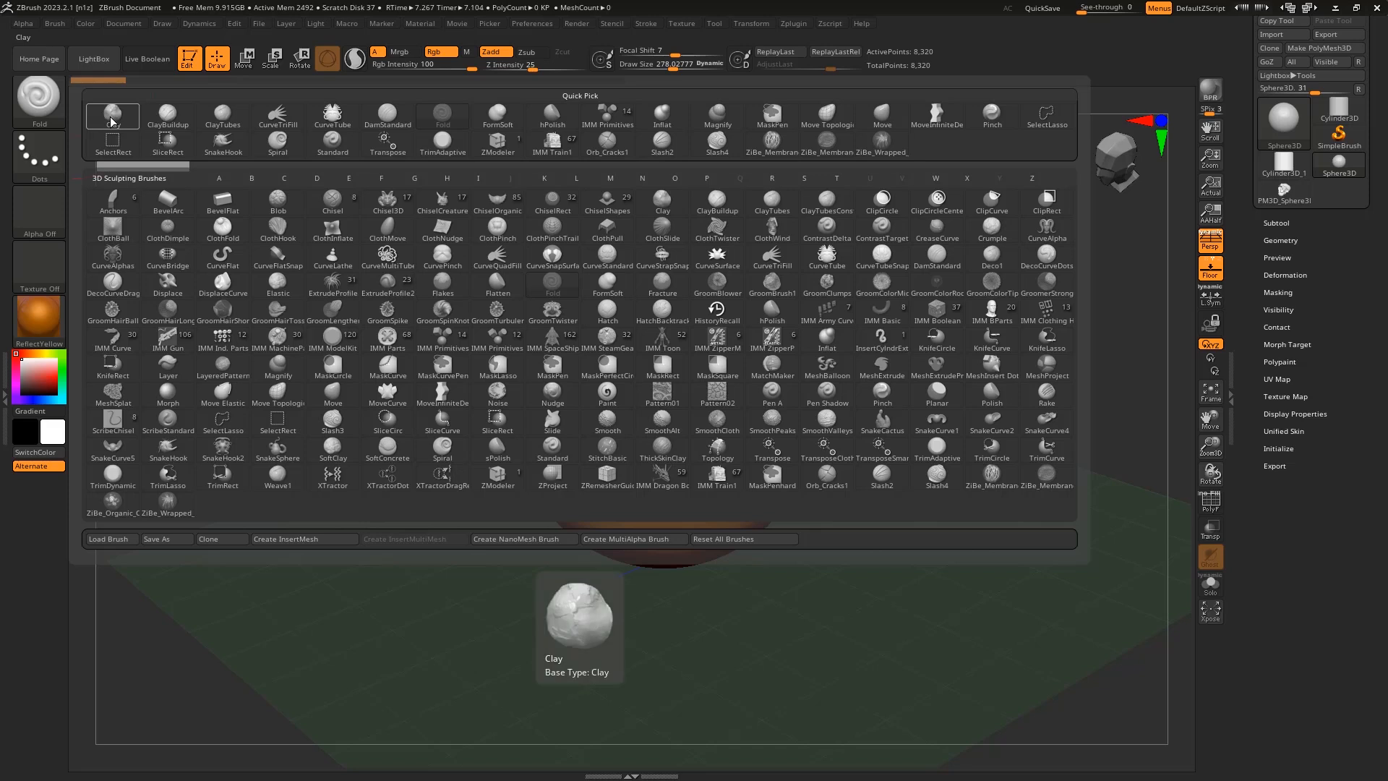
{"action": "left_click", "coordinate": [109, 122]}
{"action": "mouse_move", "coordinate": [623, 354]}
{"action": "right_mouse_down"}
{"action": "mouse_move", "coordinate": [632, 409]}
{"action": "mouse_move", "coordinate": [663, 349]}
{"action": "mouse_move", "coordinate": [648, 350]}
{"action": "right_mouse_up"}
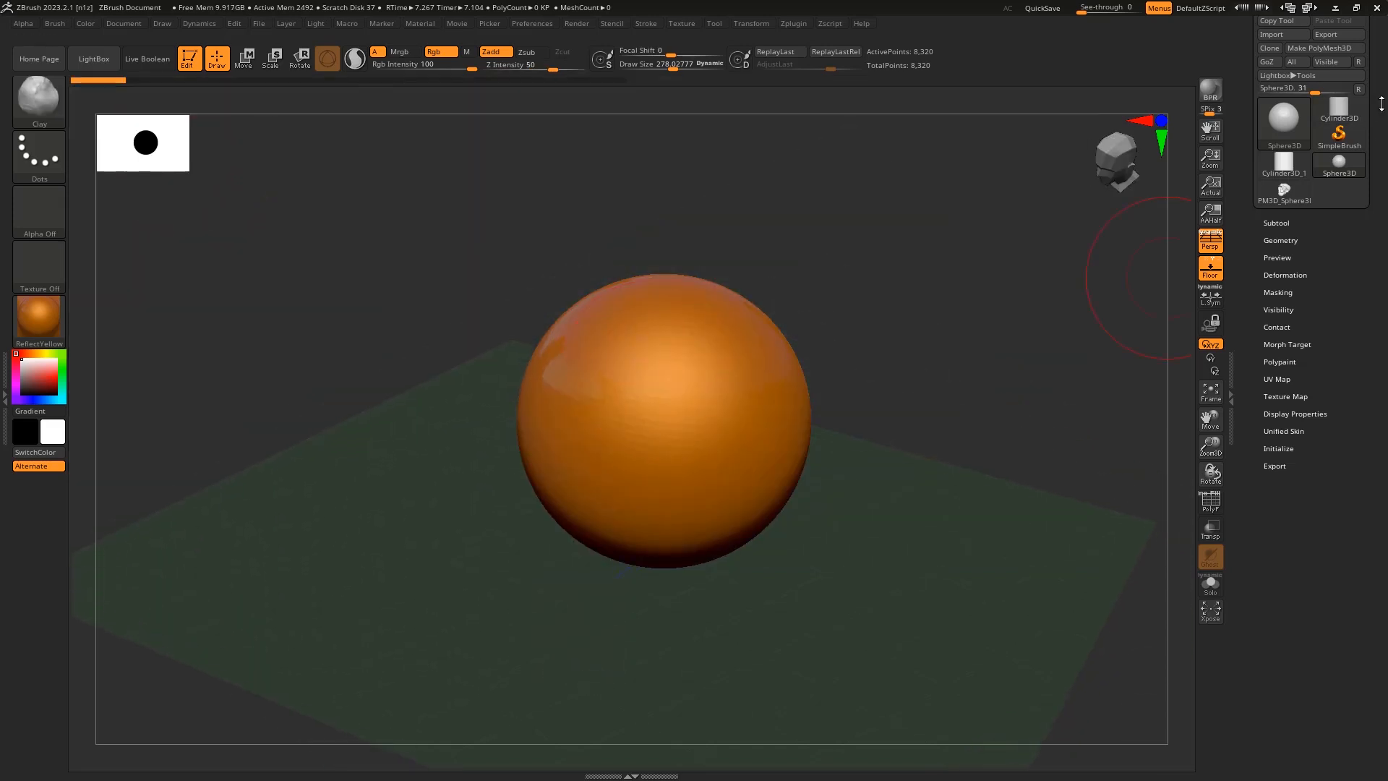
Step: Convert the sphere to a PolyMesh3D and build up its front with two Clay brush strokes
{"action": "scroll", "coordinate": [1336, 123], "scroll_direction": "up", "scroll_amount": 2}
{"action": "left_click", "coordinate": [1293, 113]}
{"action": "mouse_move", "coordinate": [709, 378]}
{"action": "left_mouse_down"}
{"action": "mouse_move", "coordinate": [641, 358]}
{"action": "mouse_move", "coordinate": [749, 428]}
{"action": "mouse_move", "coordinate": [671, 459]}
{"action": "mouse_move", "coordinate": [667, 439]}
{"action": "left_mouse_up"}
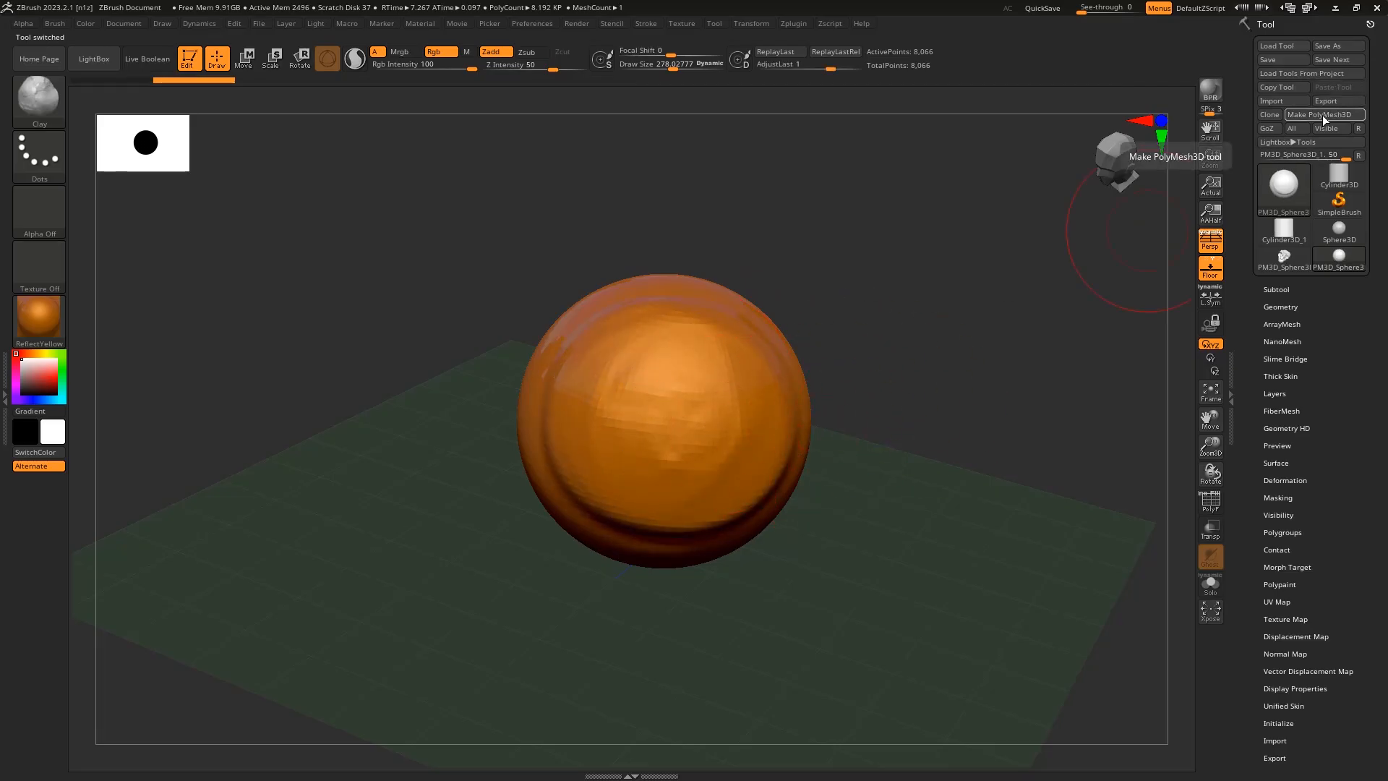
{"action": "mouse_move", "coordinate": [687, 330]}
{"action": "left_mouse_down"}
{"action": "mouse_move", "coordinate": [641, 421]}
{"action": "mouse_move", "coordinate": [660, 409]}
{"action": "left_mouse_up"}
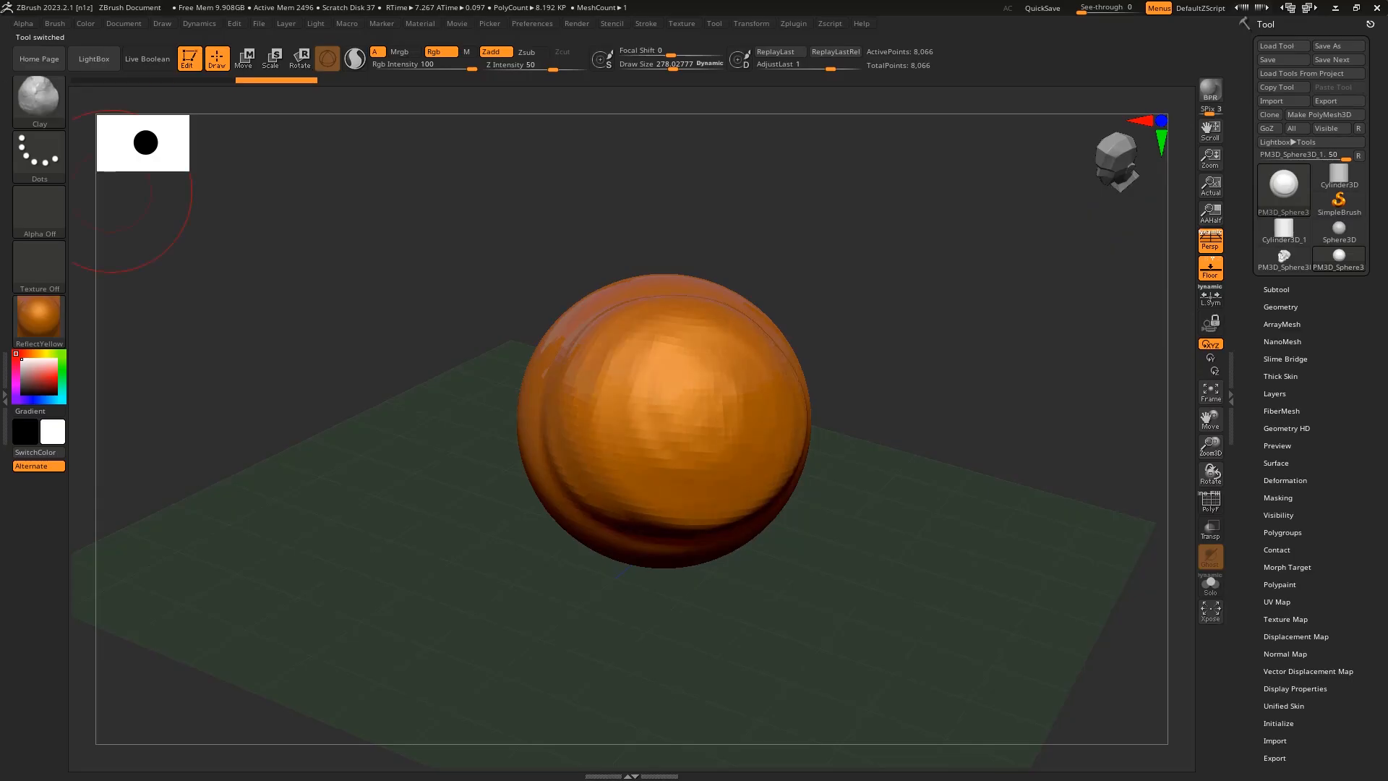
Step: Switch to the Fold brush and deform the front of the sphere with a stroke
{"action": "left_click", "coordinate": [38, 97]}
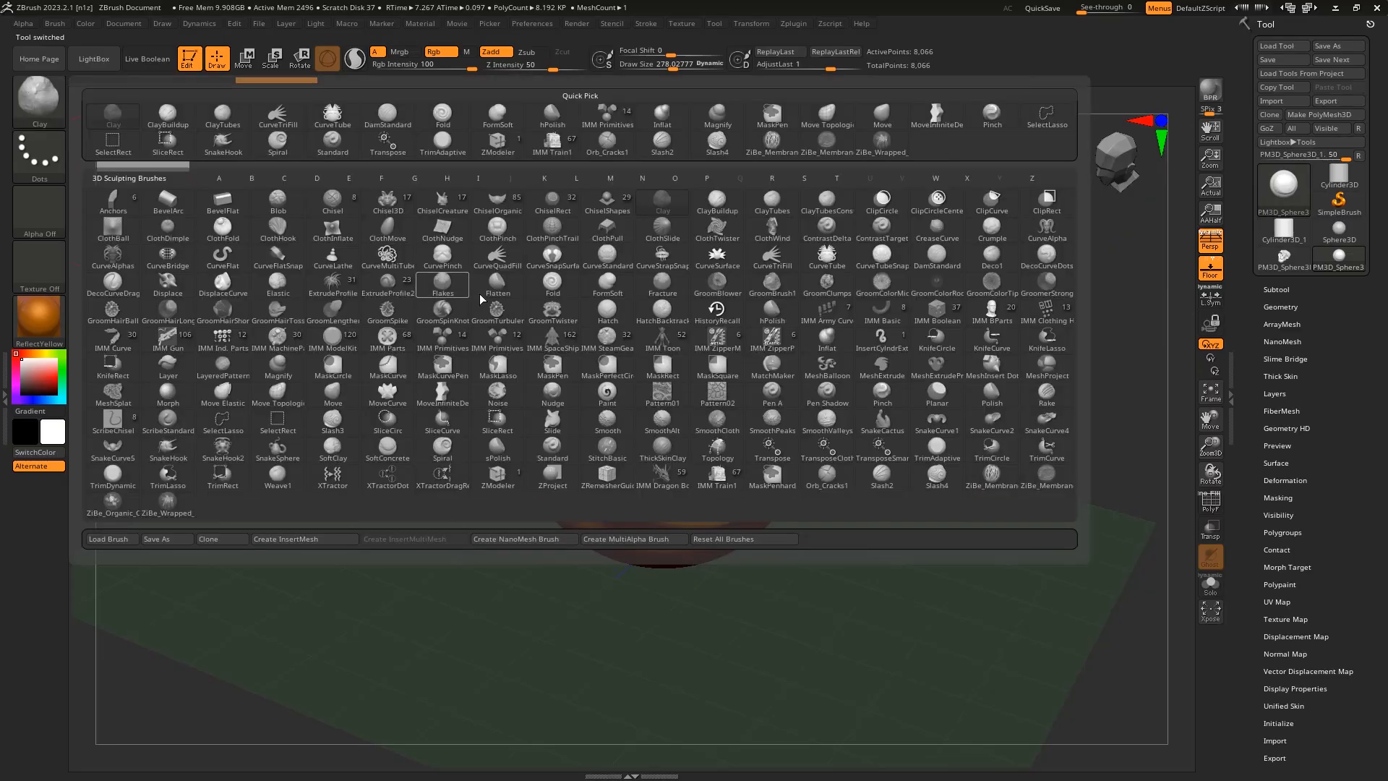
{"action": "left_click", "coordinate": [552, 283]}
{"action": "mouse_move", "coordinate": [635, 412]}
{"action": "left_mouse_down"}
{"action": "mouse_move", "coordinate": [730, 343]}
{"action": "mouse_move", "coordinate": [714, 361]}
{"action": "left_mouse_up"}
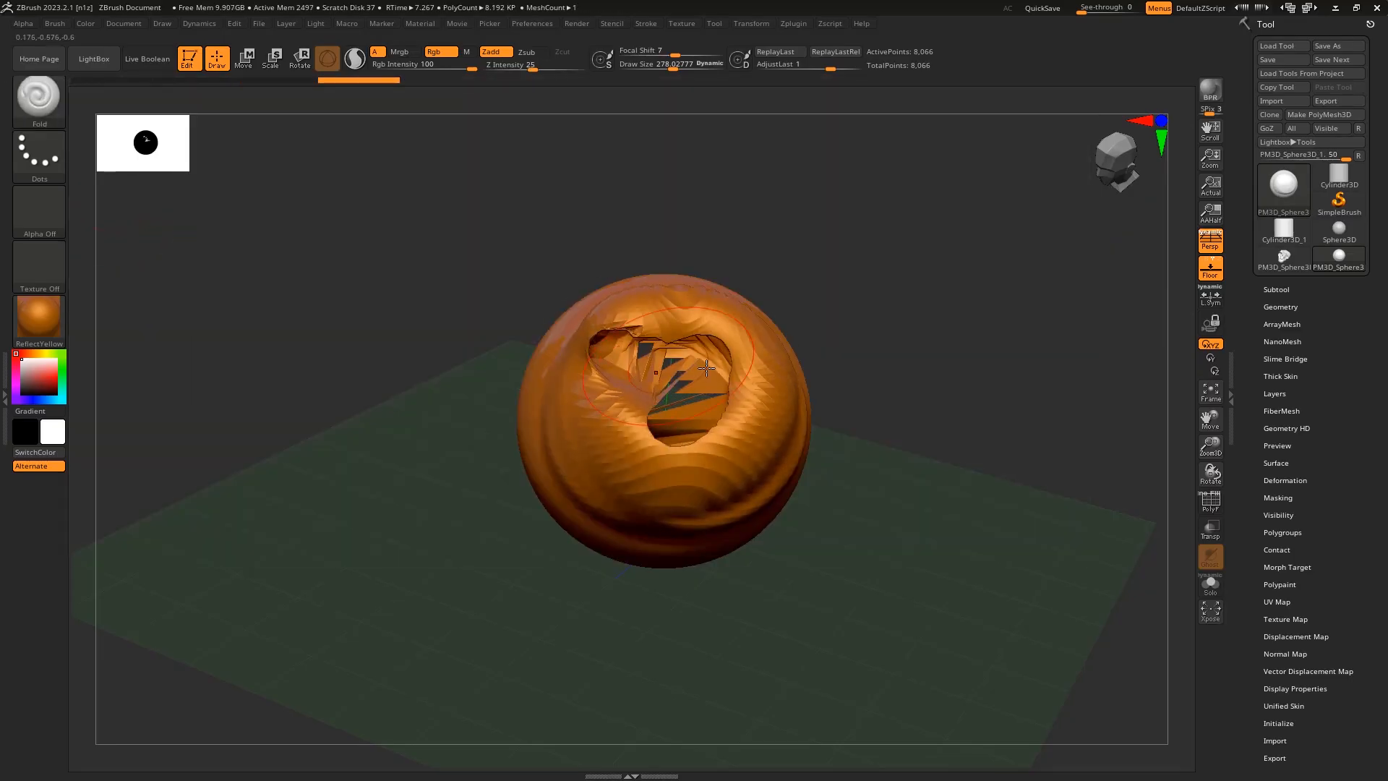
Step: Subdivide the folded sphere three times and open its Geometry settings to check the subdivision level
{"action": "key", "text": "ctrl+d"}
{"action": "key", "text": "ctrl+d"}
{"action": "key", "text": "ctrl+d"}
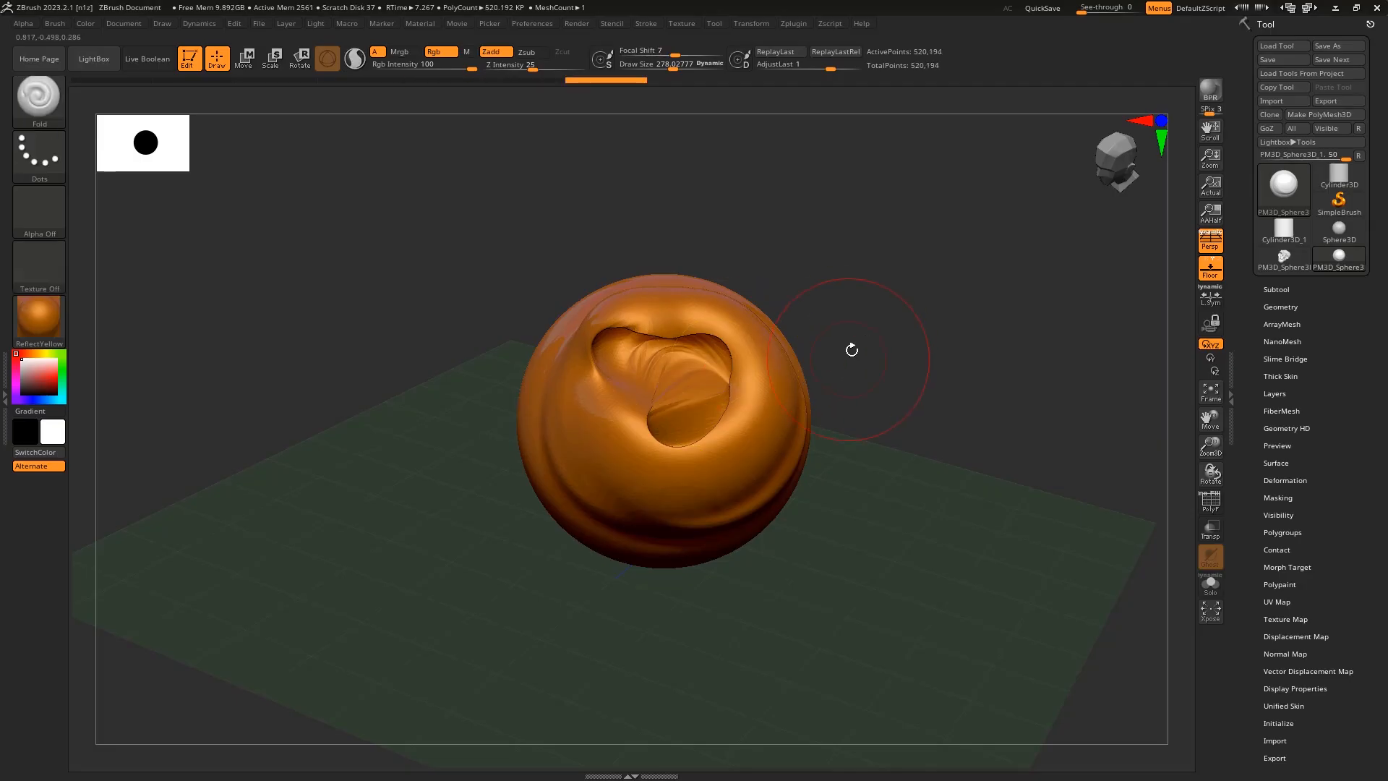
{"action": "left_click", "coordinate": [1280, 306]}
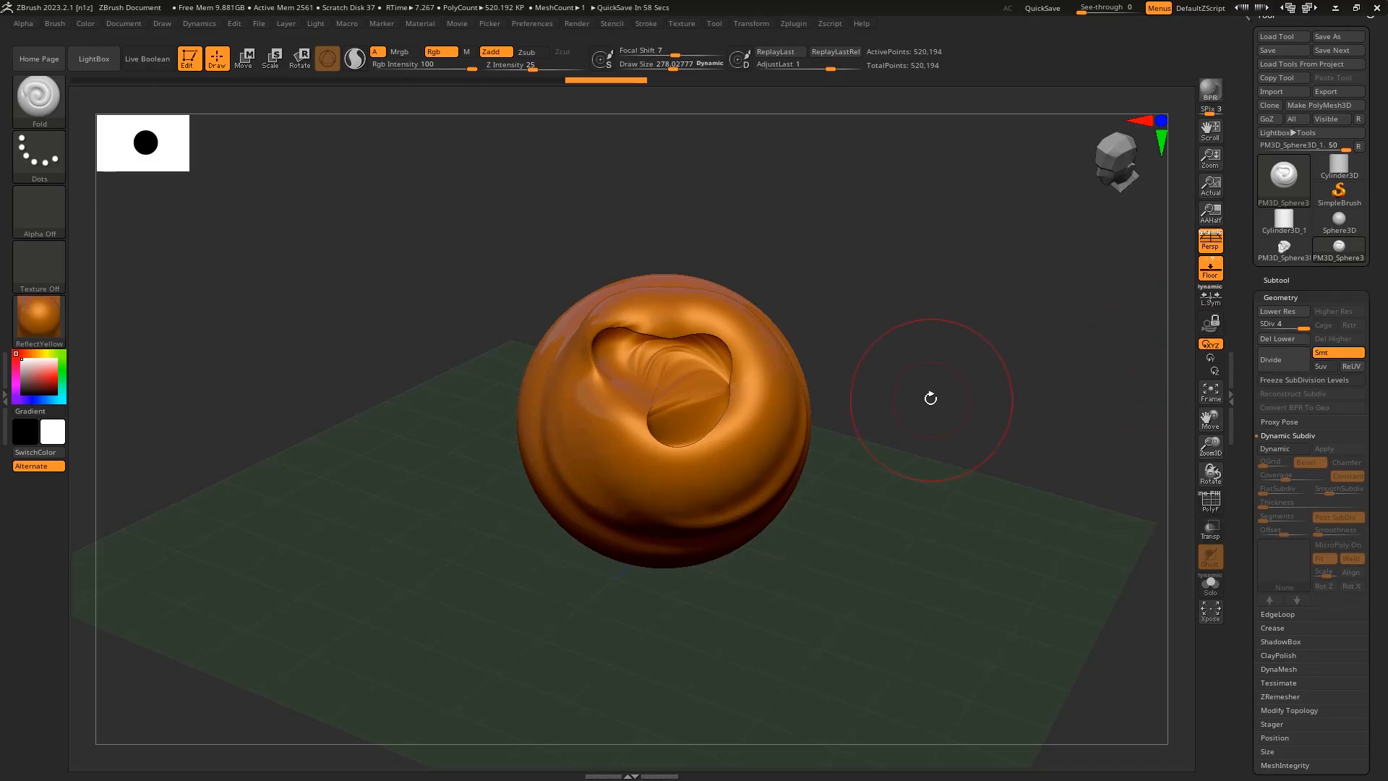
Step: Deform the front of the sphere with another Fold brush stroke and subdivide the mesh once more to level 5
{"action": "mouse_move", "coordinate": [781, 454]}
{"action": "left_mouse_down"}
{"action": "mouse_move", "coordinate": [766, 499]}
{"action": "mouse_move", "coordinate": [730, 506]}
{"action": "mouse_move", "coordinate": [680, 447]}
{"action": "left_mouse_up"}
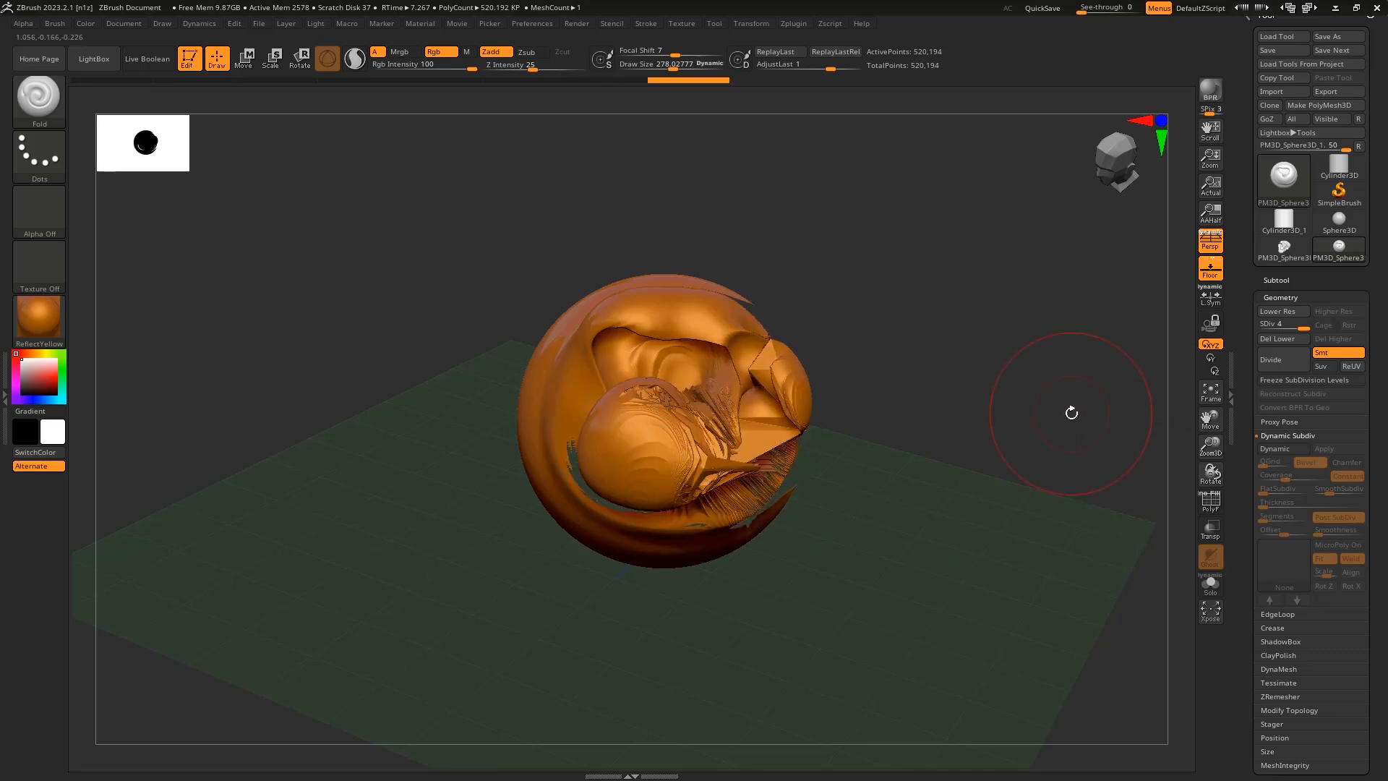
{"action": "key", "text": "ctrl+d"}
{"action": "mouse_move", "coordinate": [944, 464]}
{"action": "left_mouse_down"}
{"action": "mouse_move", "coordinate": [938, 381]}
{"action": "mouse_move", "coordinate": [929, 417]}
{"action": "mouse_move", "coordinate": [954, 374]}
{"action": "mouse_move", "coordinate": [973, 397]}
{"action": "mouse_move", "coordinate": [967, 449]}
{"action": "mouse_move", "coordinate": [1104, 443]}
{"action": "left_mouse_up"}
{"action": "mouse_move", "coordinate": [1048, 337]}
{"action": "left_mouse_down"}
{"action": "mouse_move", "coordinate": [1044, 369]}
{"action": "mouse_move", "coordinate": [1099, 248]}
{"action": "mouse_move", "coordinate": [1023, 222]}
{"action": "mouse_move", "coordinate": [1031, 207]}
{"action": "mouse_move", "coordinate": [1019, 229]}
{"action": "left_mouse_up"}
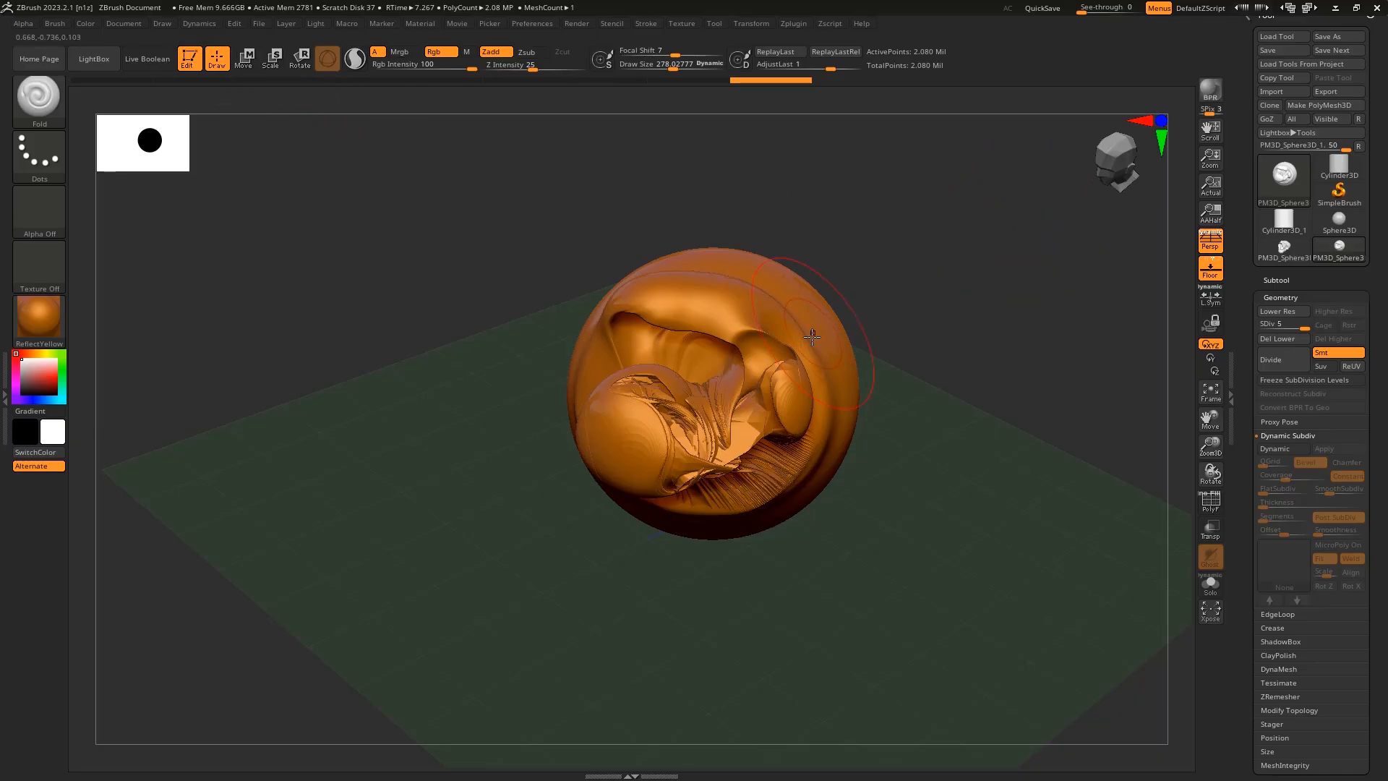
{"action": "left_click_drag", "start_coordinate": [929, 389], "coordinate": [917, 362]}
Step: Show the Move gizmo, shift it off the mesh without moving the model, and place it back on the sphere's surface
{"action": "key", "text": "w"}
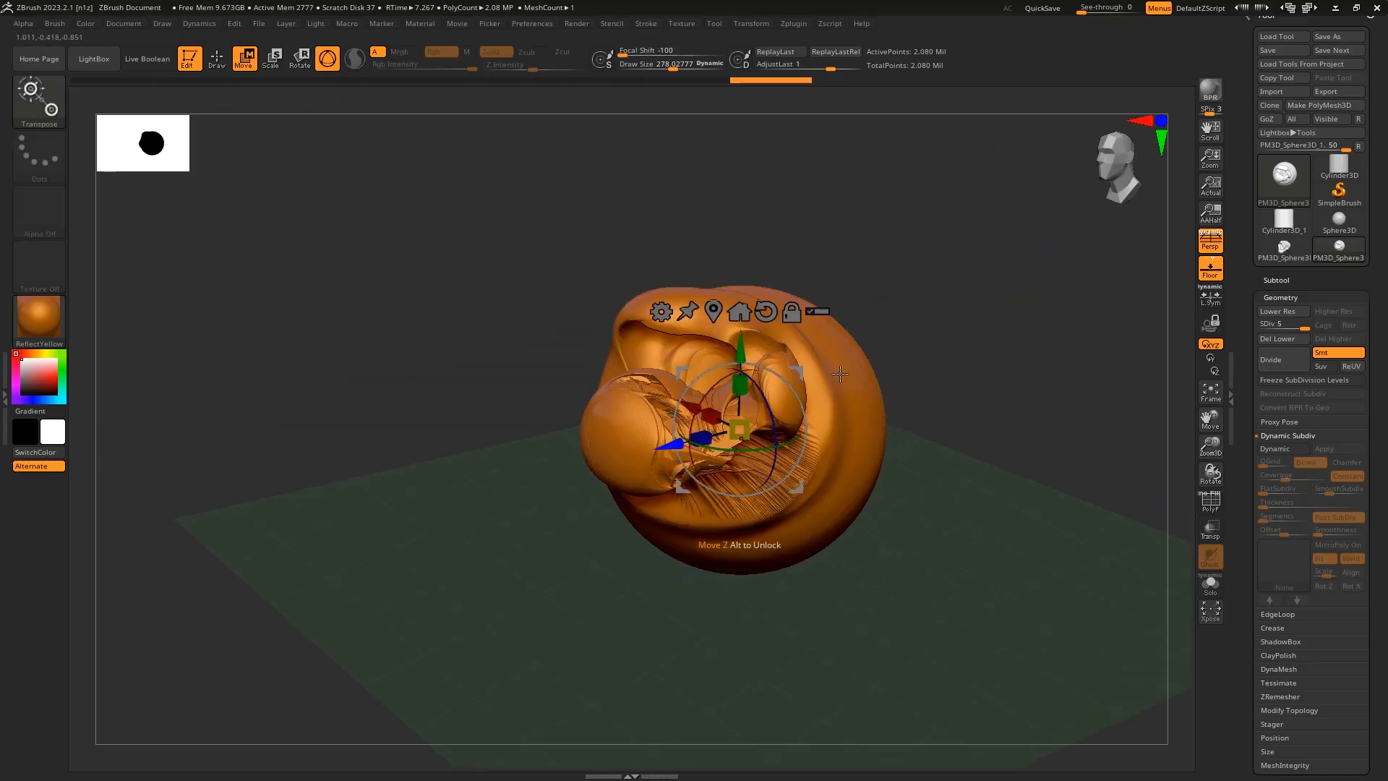
{"action": "left_click", "coordinate": [1144, 158]}
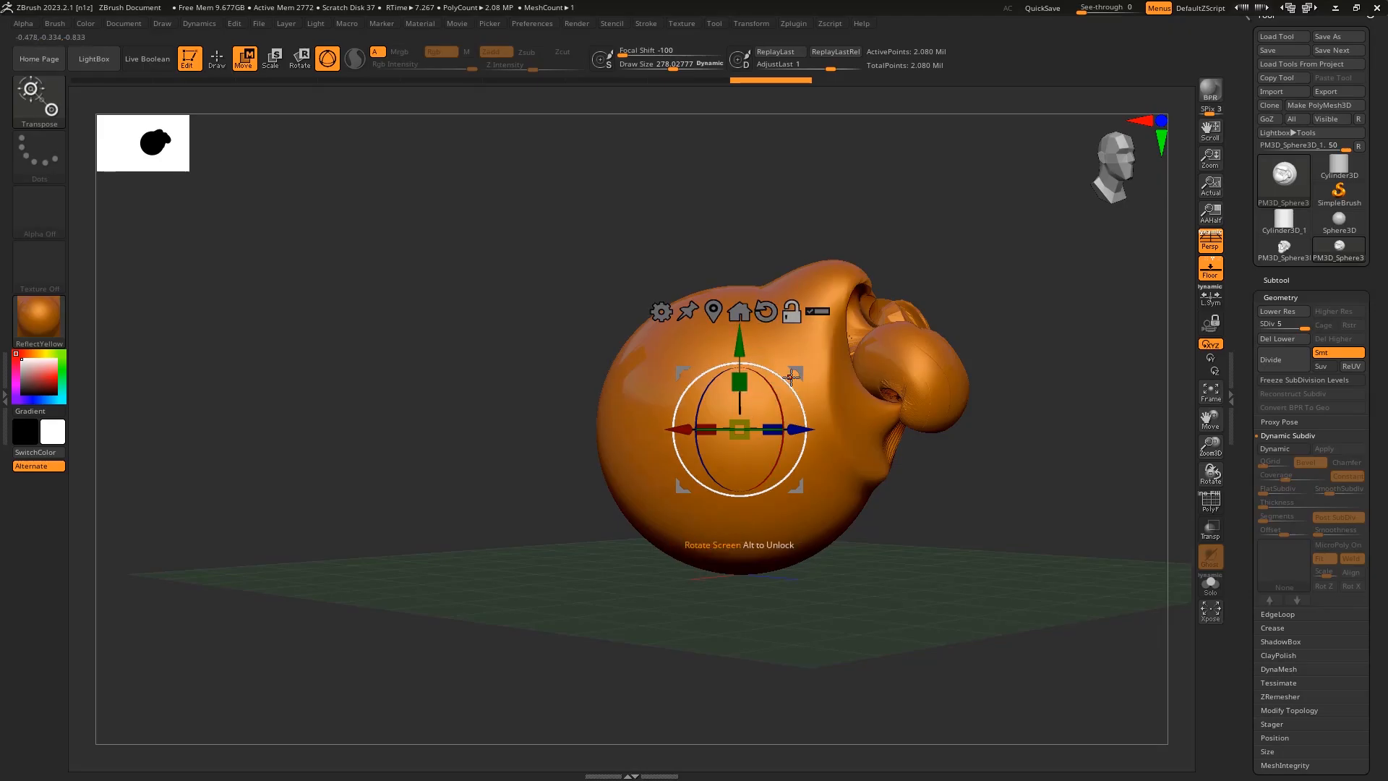
{"action": "left_click_drag", "start_coordinate": [795, 373], "coordinate": [313, 144], "text": "alt"}
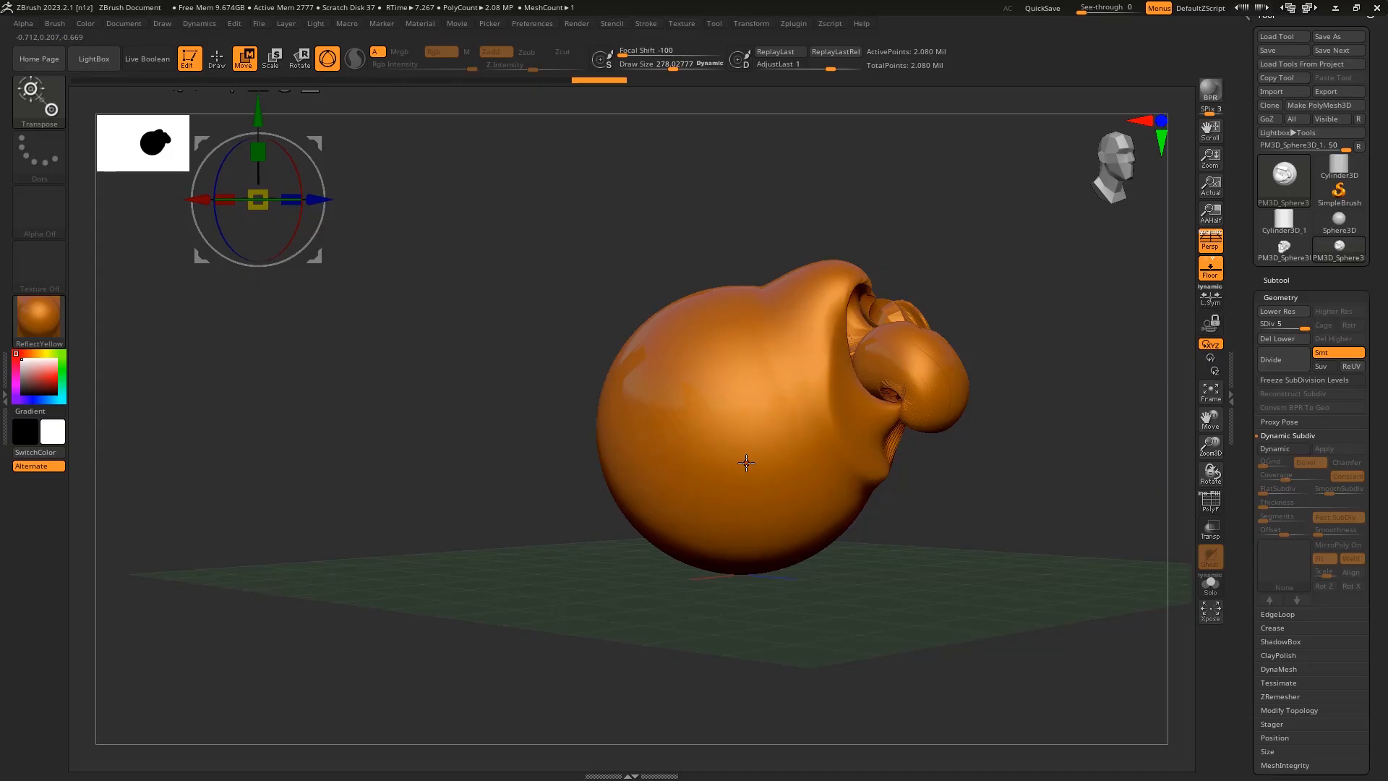
{"action": "left_click", "coordinate": [742, 437]}
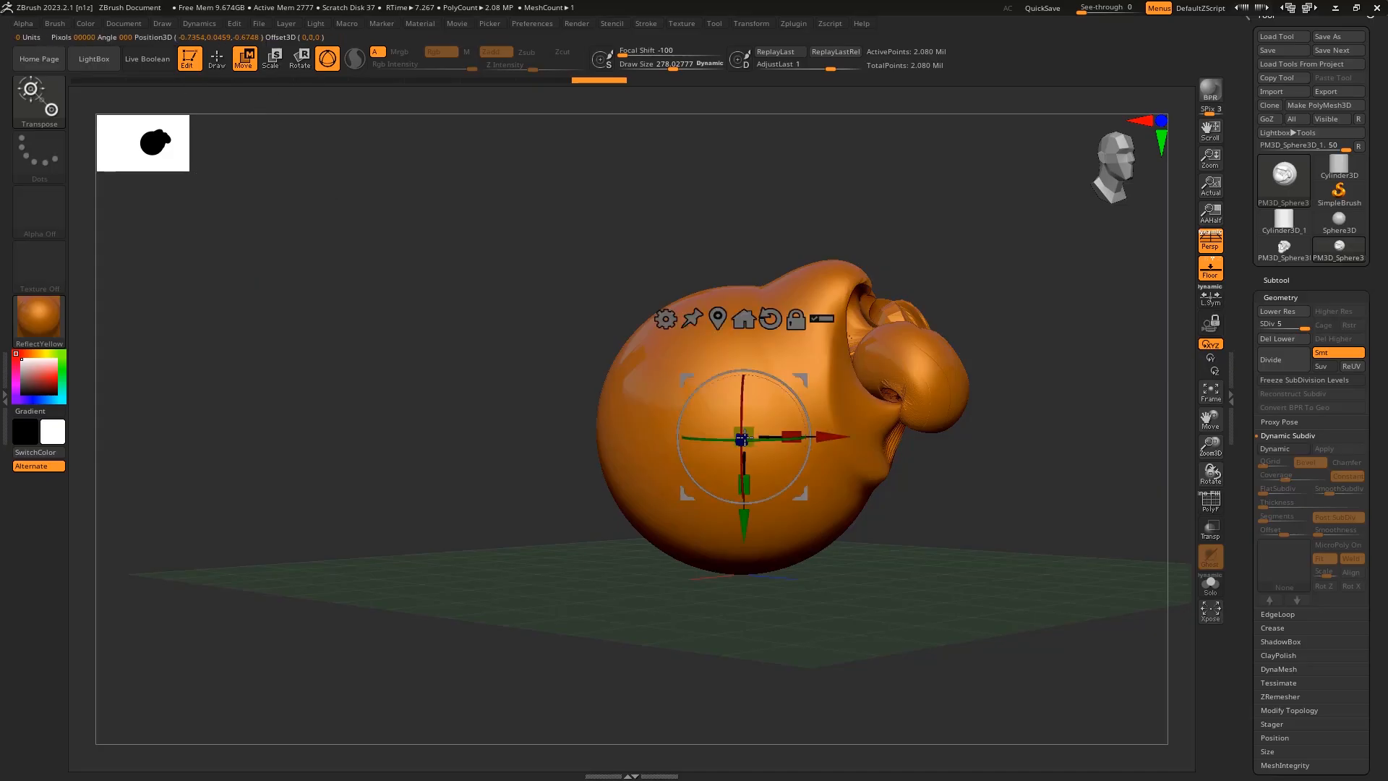
Step: Send the unlocked gizmo to its home position, reset its orientation and centre it on the mesh
{"action": "left_click", "coordinate": [1096, 165]}
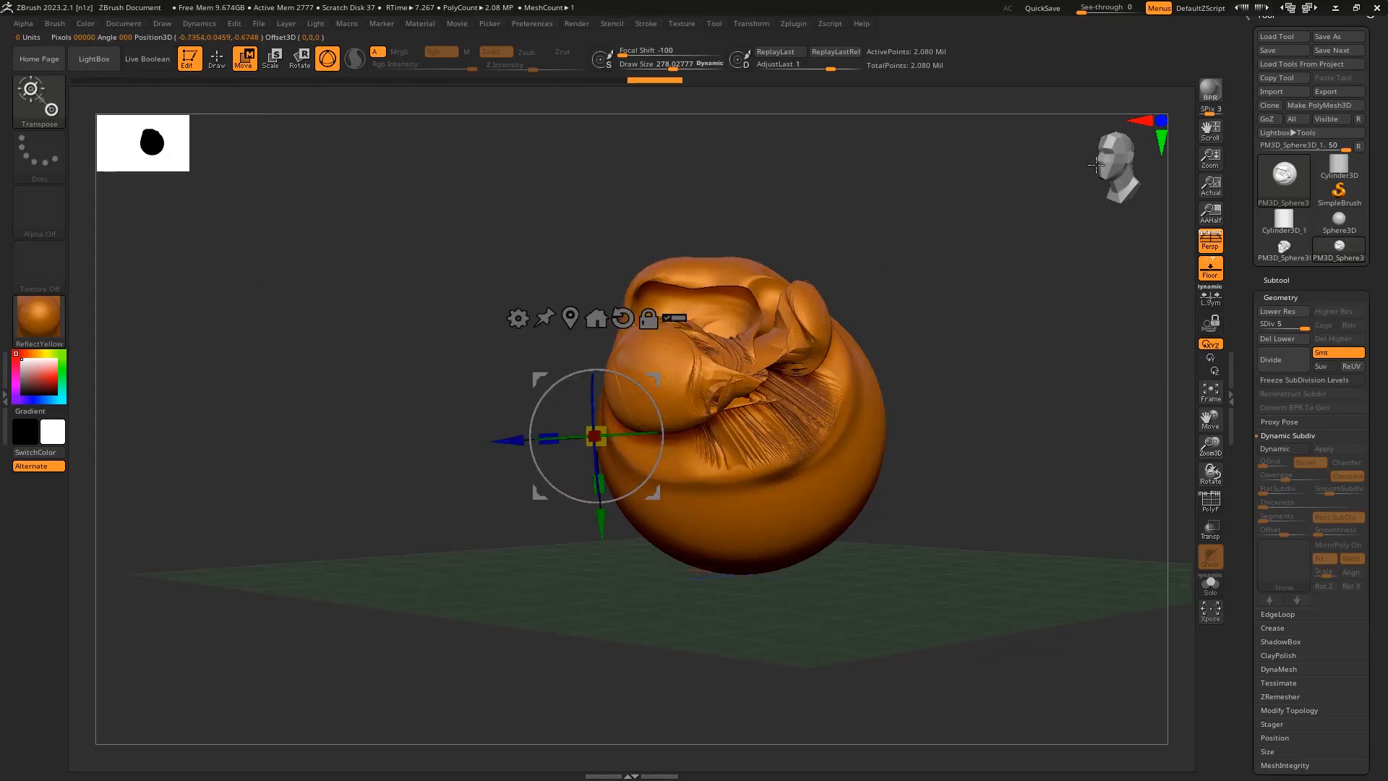
{"action": "left_click", "coordinate": [1107, 165]}
{"action": "left_click", "coordinate": [1107, 165]}
{"action": "left_click", "coordinate": [1108, 164]}
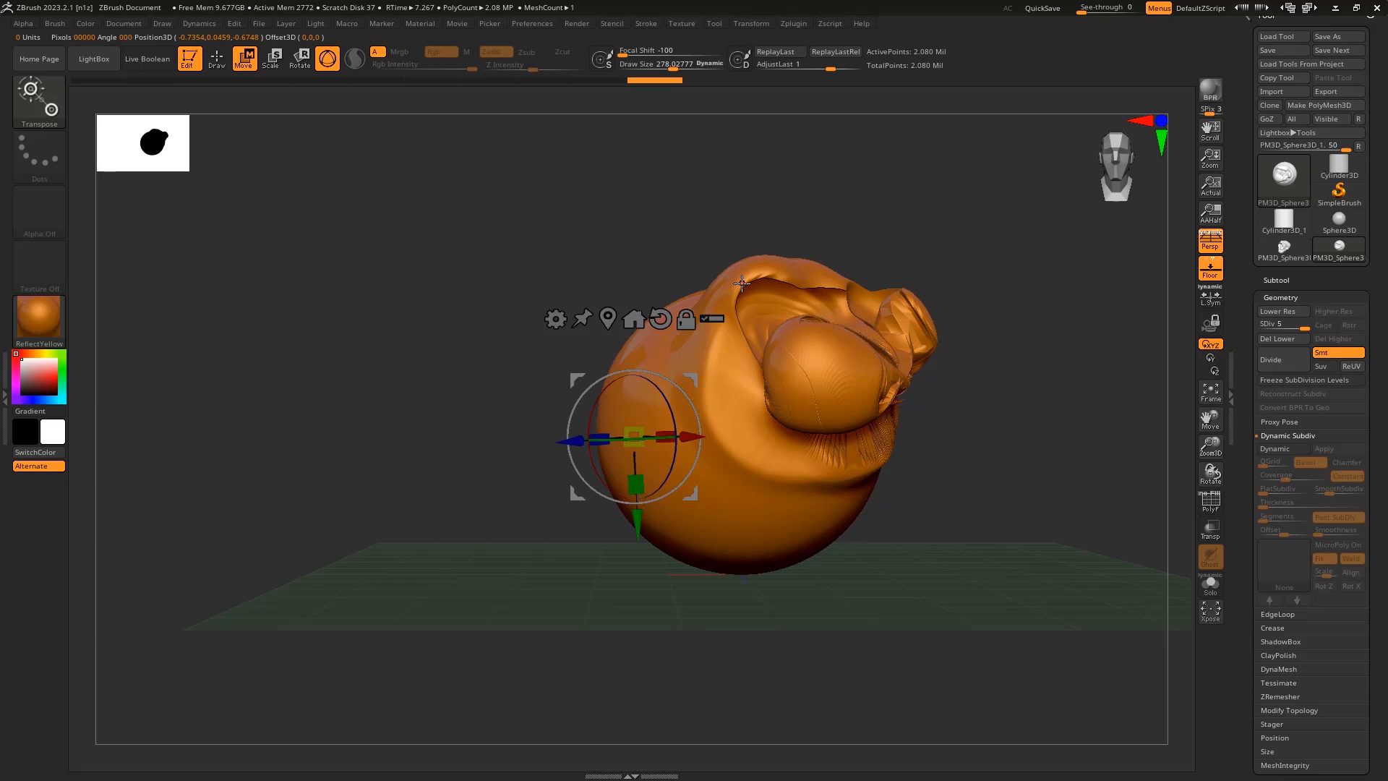
{"action": "left_click", "coordinate": [685, 318]}
{"action": "left_click", "coordinate": [636, 319]}
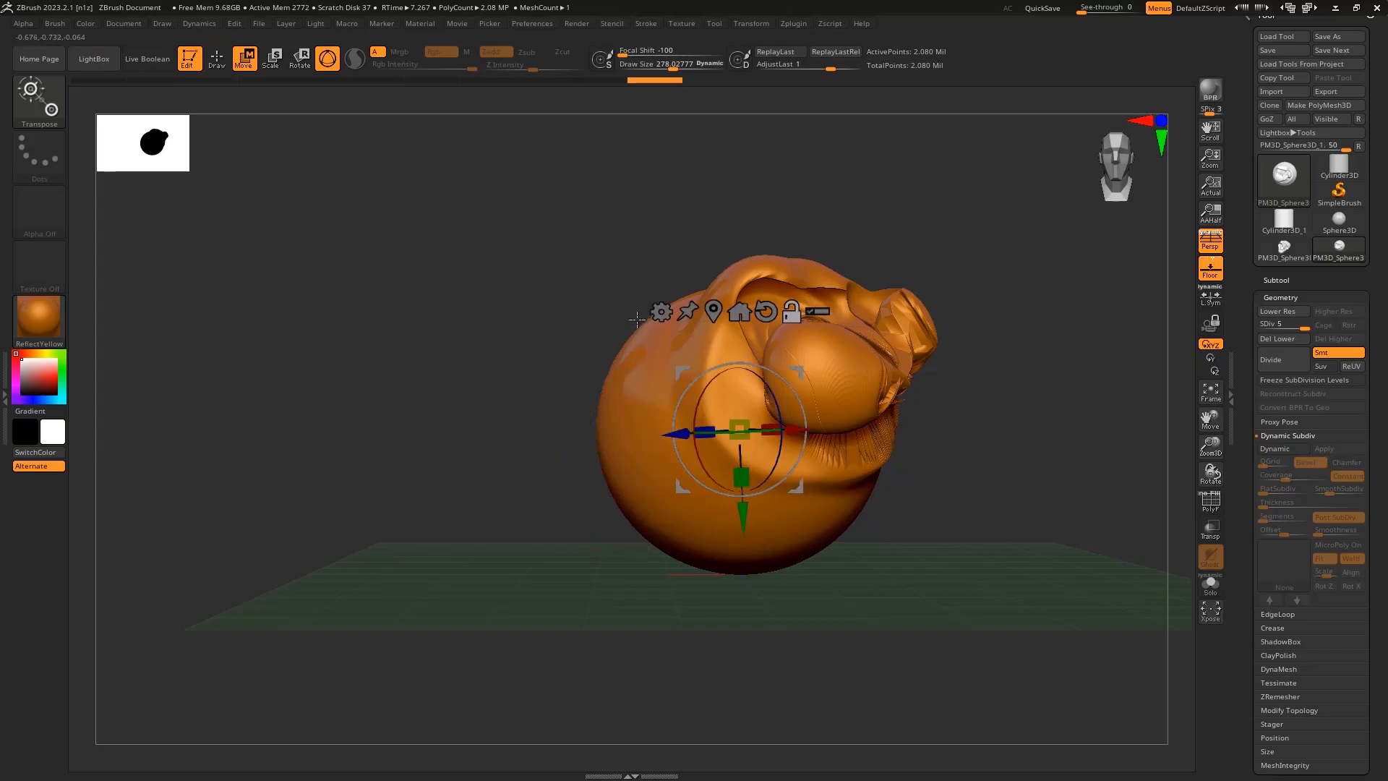
{"action": "left_click", "coordinate": [762, 318]}
{"action": "left_click", "coordinate": [716, 316]}
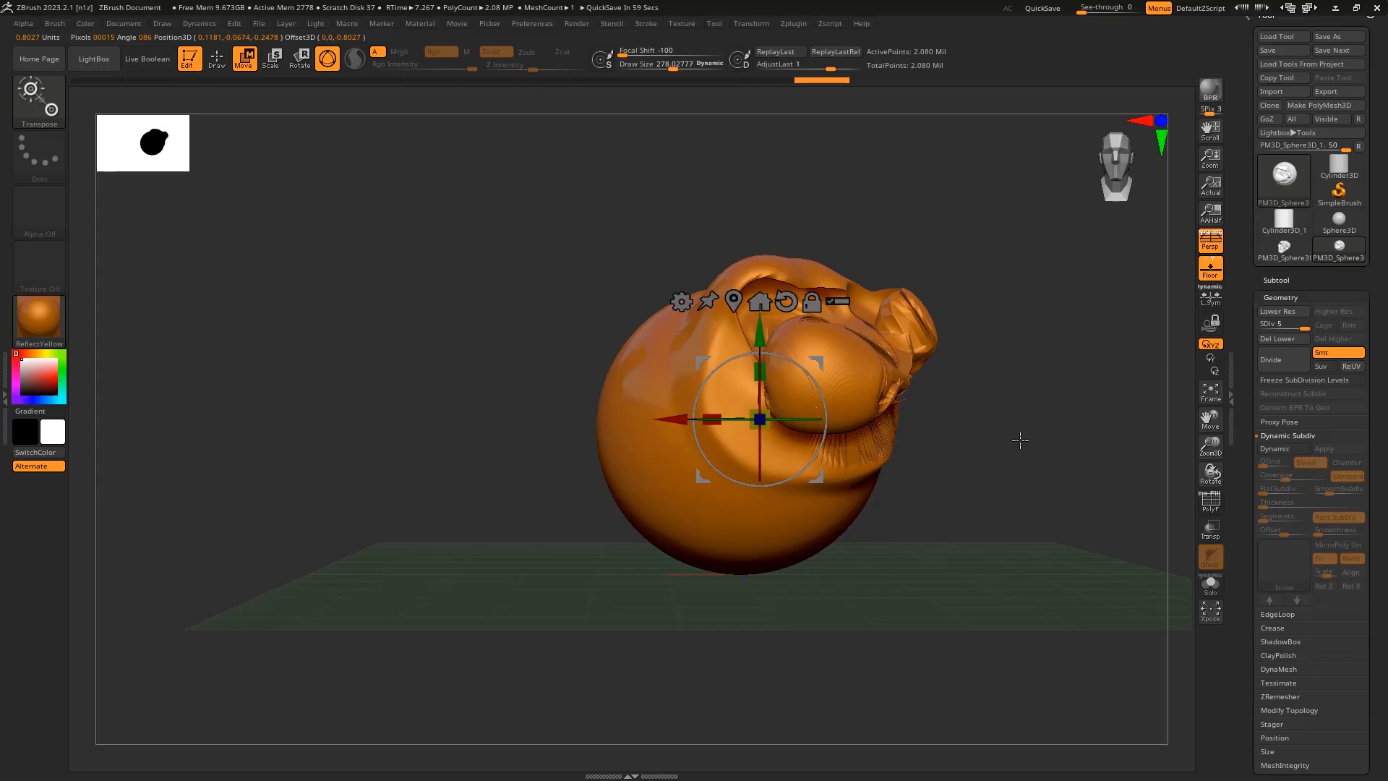
Step: Set Draw Size to about 258 and inspect the sculpted sphere from the front and from above
{"action": "left_click_drag", "start_coordinate": [1022, 440], "coordinate": [1064, 221]}
{"action": "left_click", "coordinate": [1117, 159]}
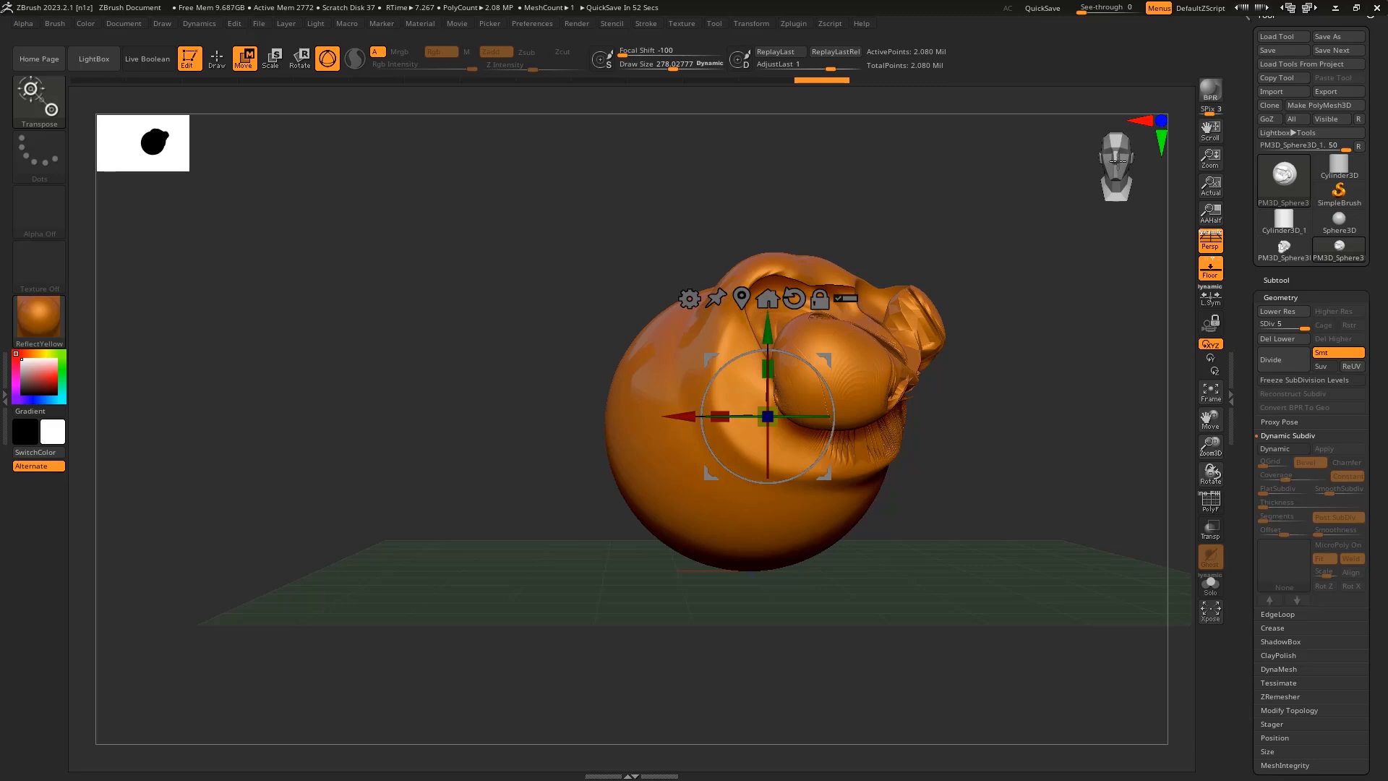
{"action": "left_click_drag", "start_coordinate": [667, 64], "coordinate": [665, 63]}
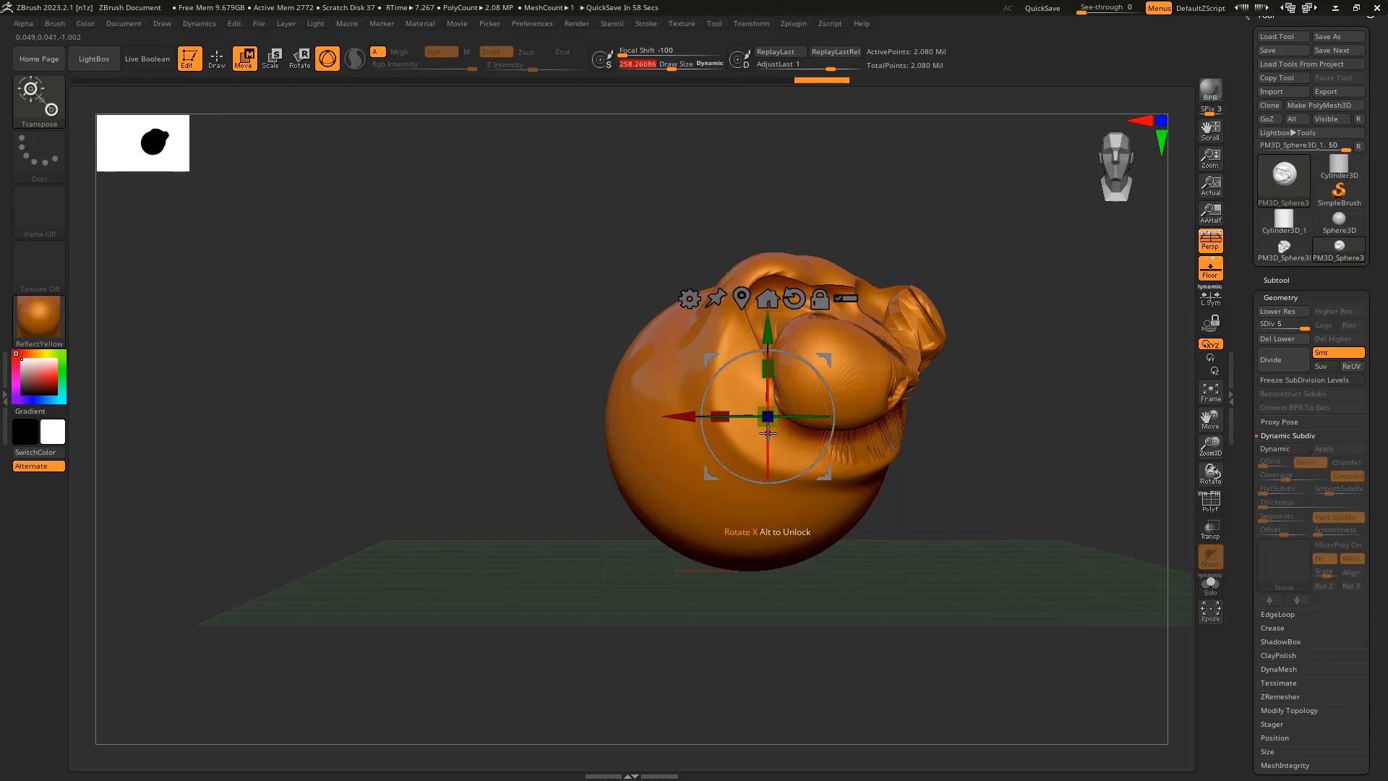
{"action": "left_click_drag", "start_coordinate": [997, 325], "coordinate": [989, 373]}
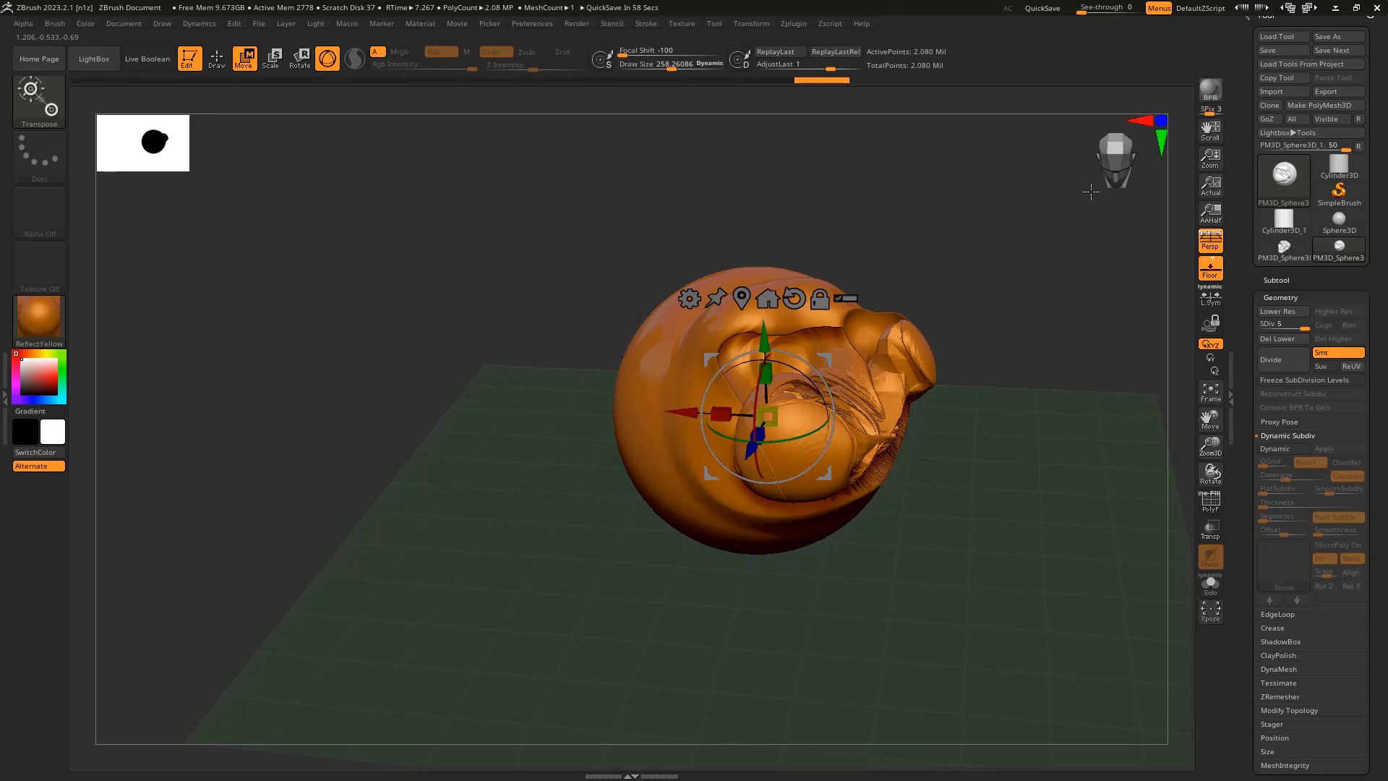
{"action": "left_click_drag", "start_coordinate": [1093, 190], "coordinate": [1121, 194]}
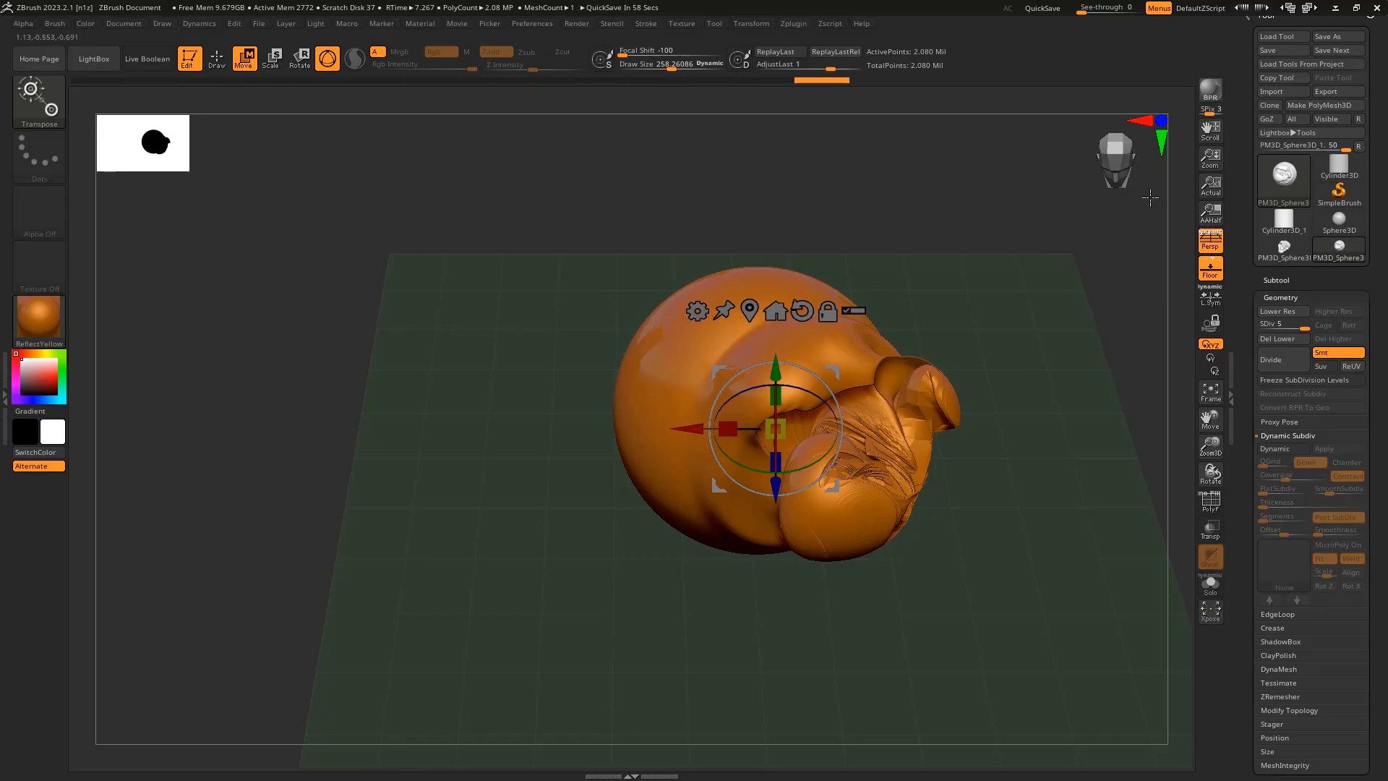
Step: Look at the finished artwork image in Photos, return to ZBrush and snap the model to its front view
{"action": "left_click", "coordinate": [1333, 10]}
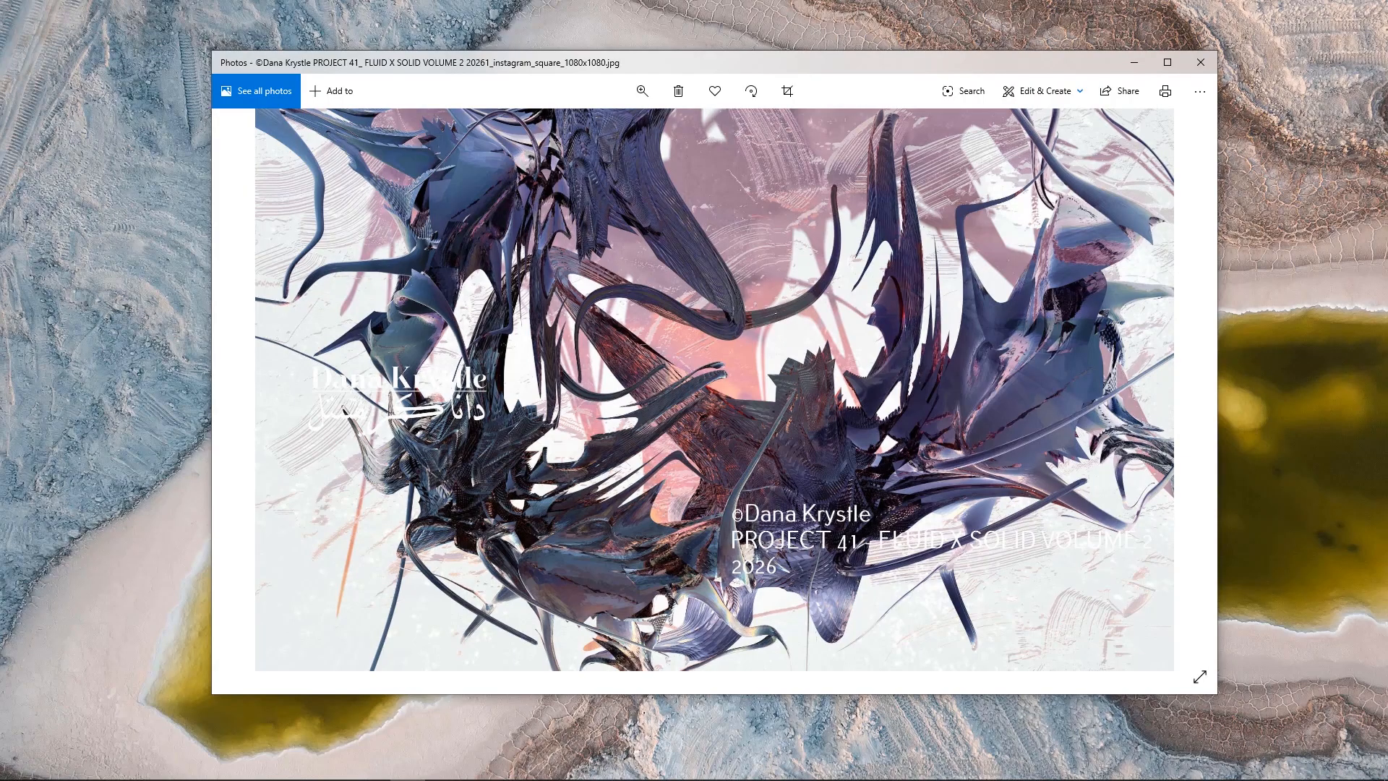
{"action": "left_click", "coordinate": [368, 766]}
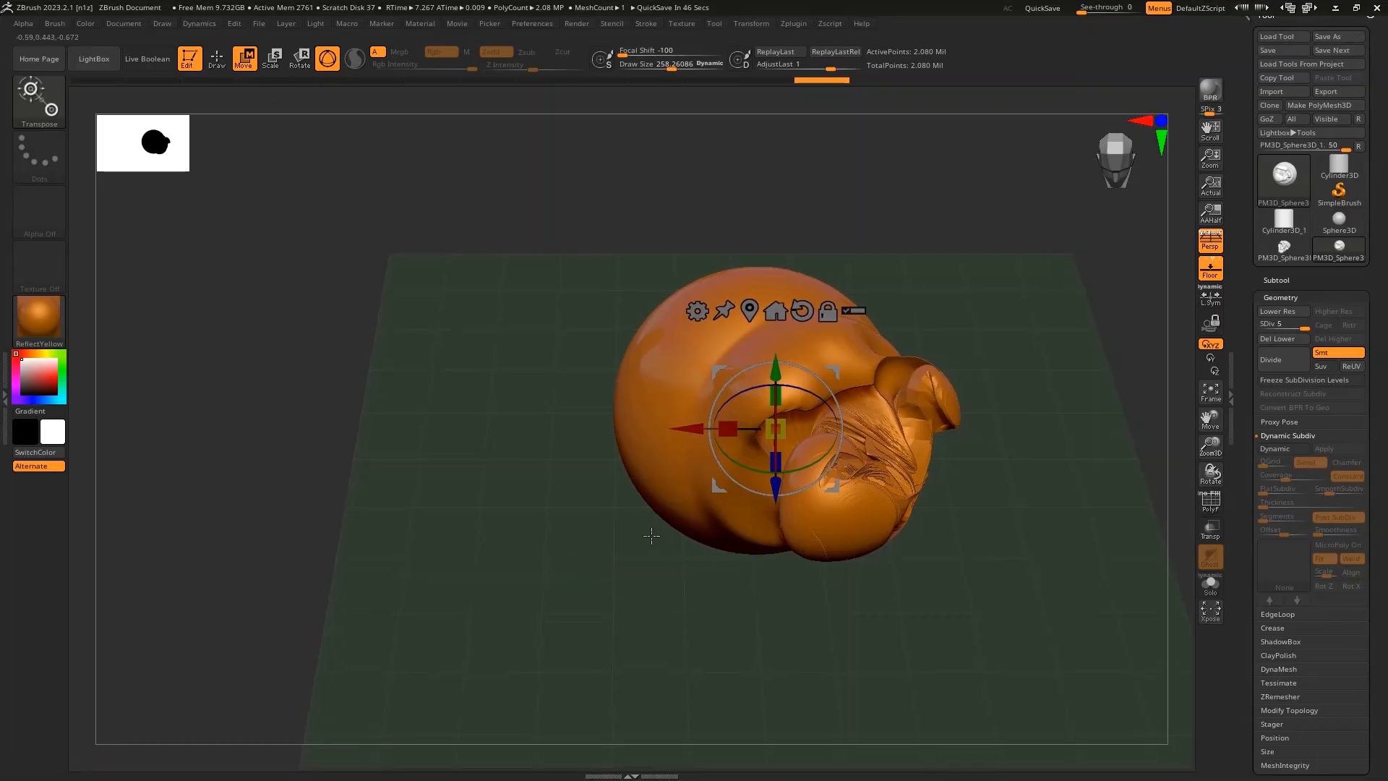
{"action": "left_click_drag", "start_coordinate": [946, 493], "coordinate": [944, 457]}
{"action": "left_click", "coordinate": [1115, 169]}
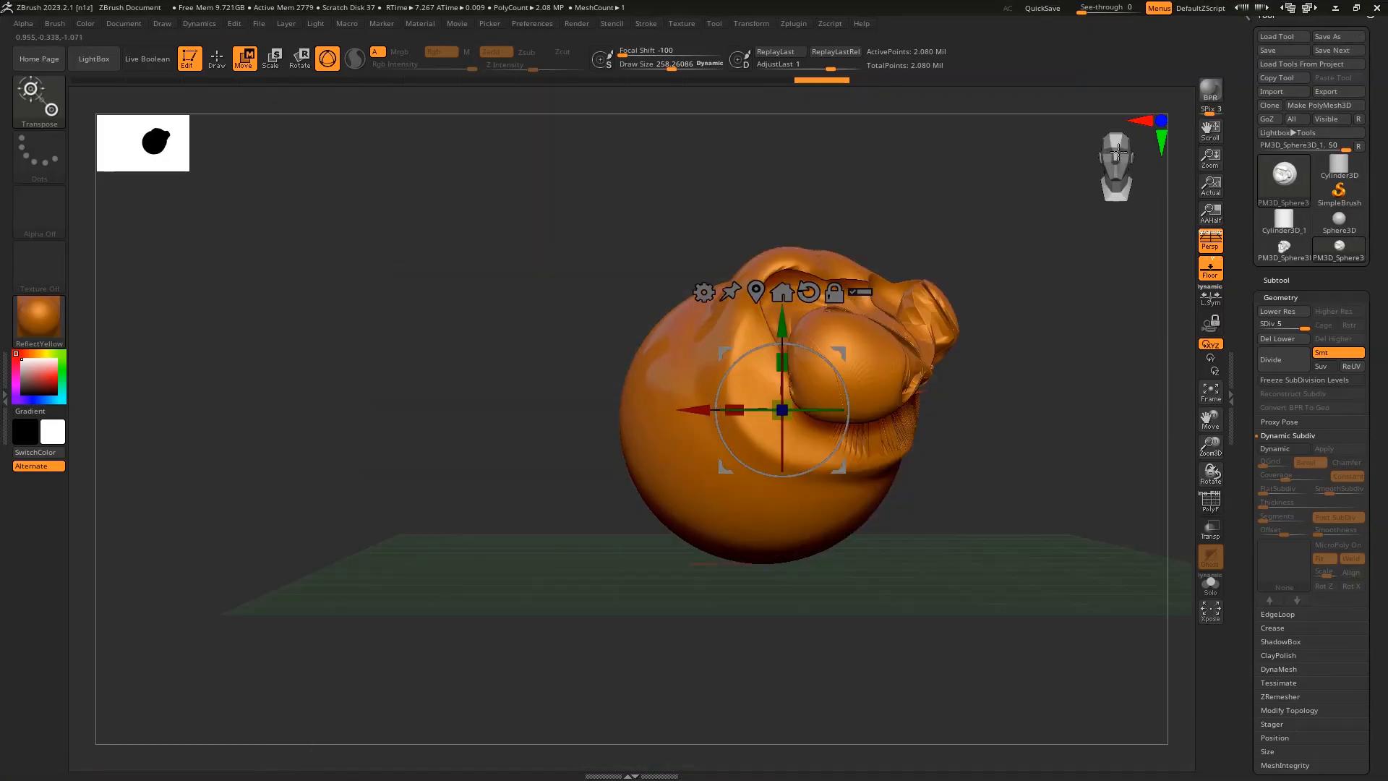